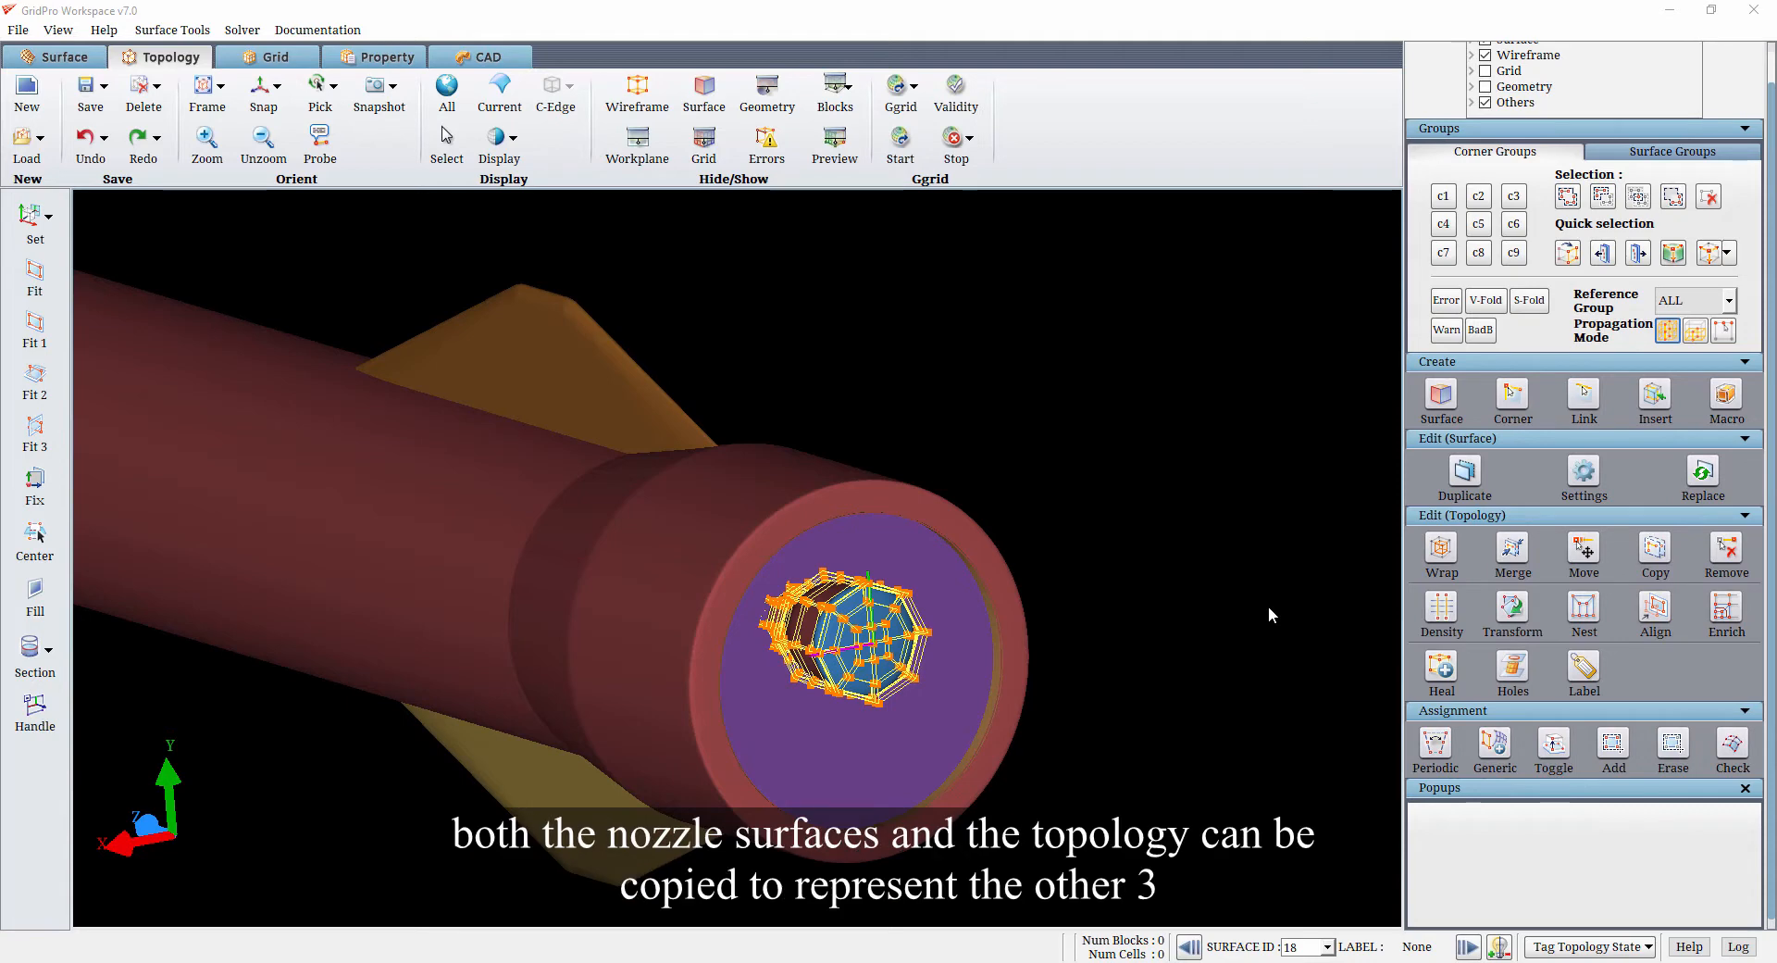
Add all corners of the nozzle topology to corner group c1
click(1443, 196)
click(1566, 196)
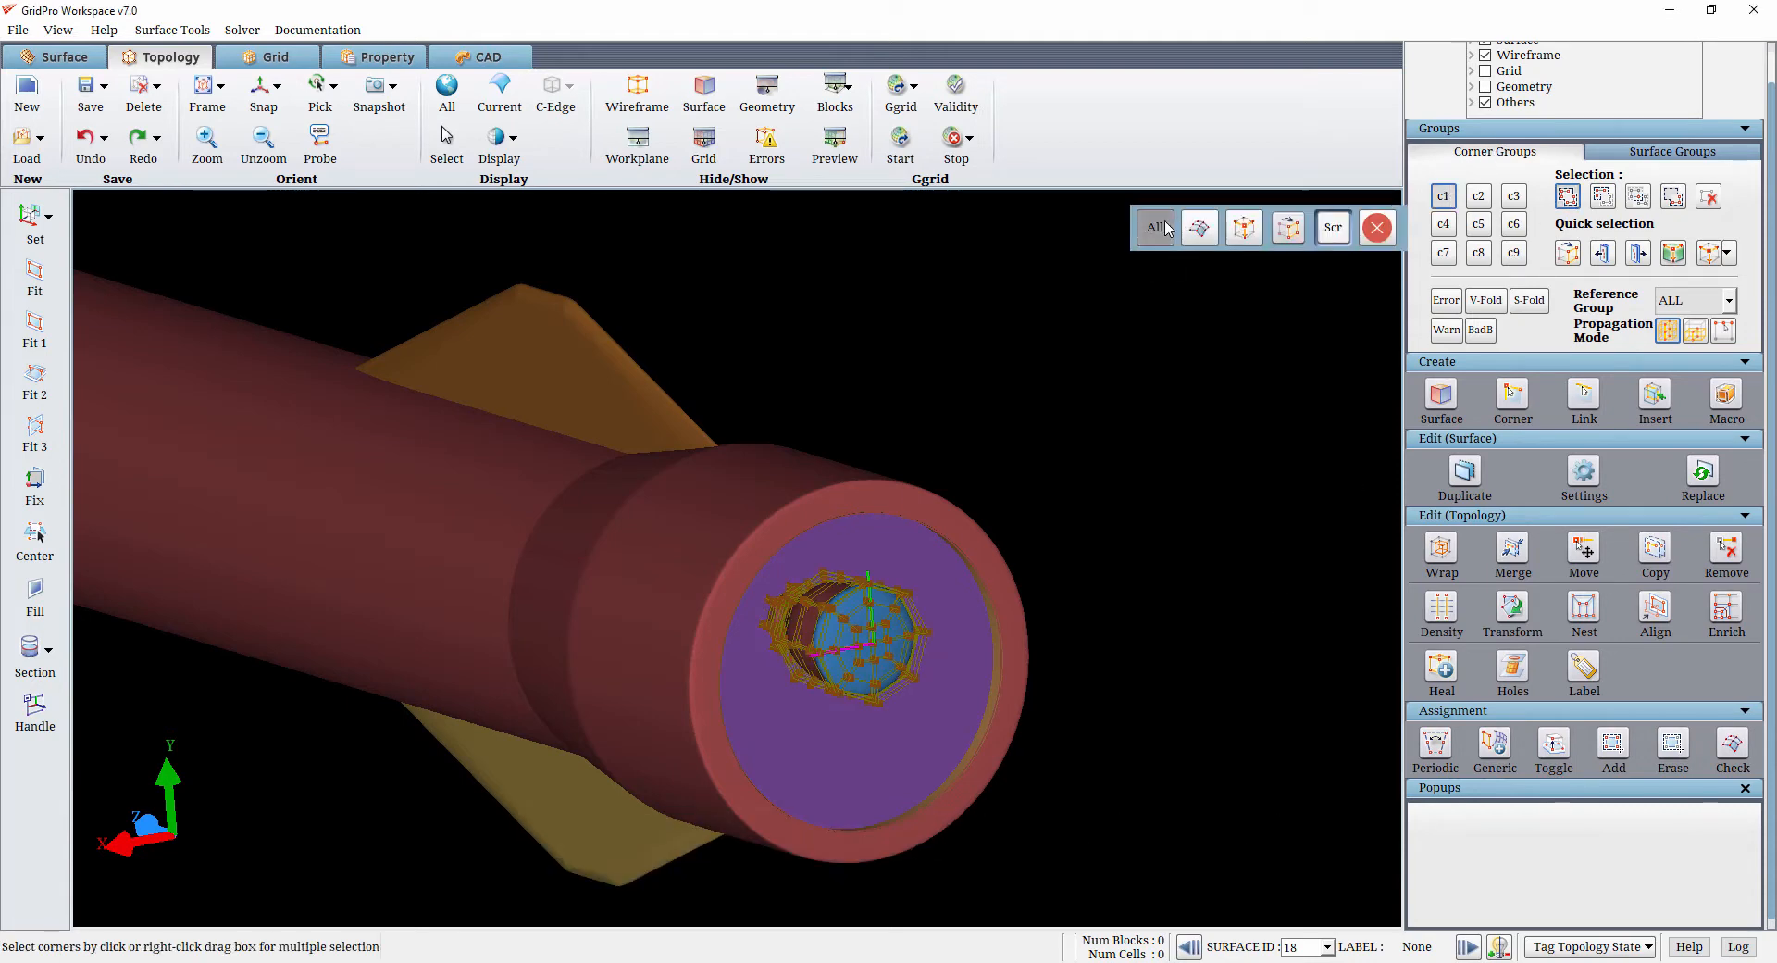
click(1155, 227)
Add the nozzle surfaces to surface group s1, with the wireframe hidden for a clear selection
click(1594, 153)
click(1481, 213)
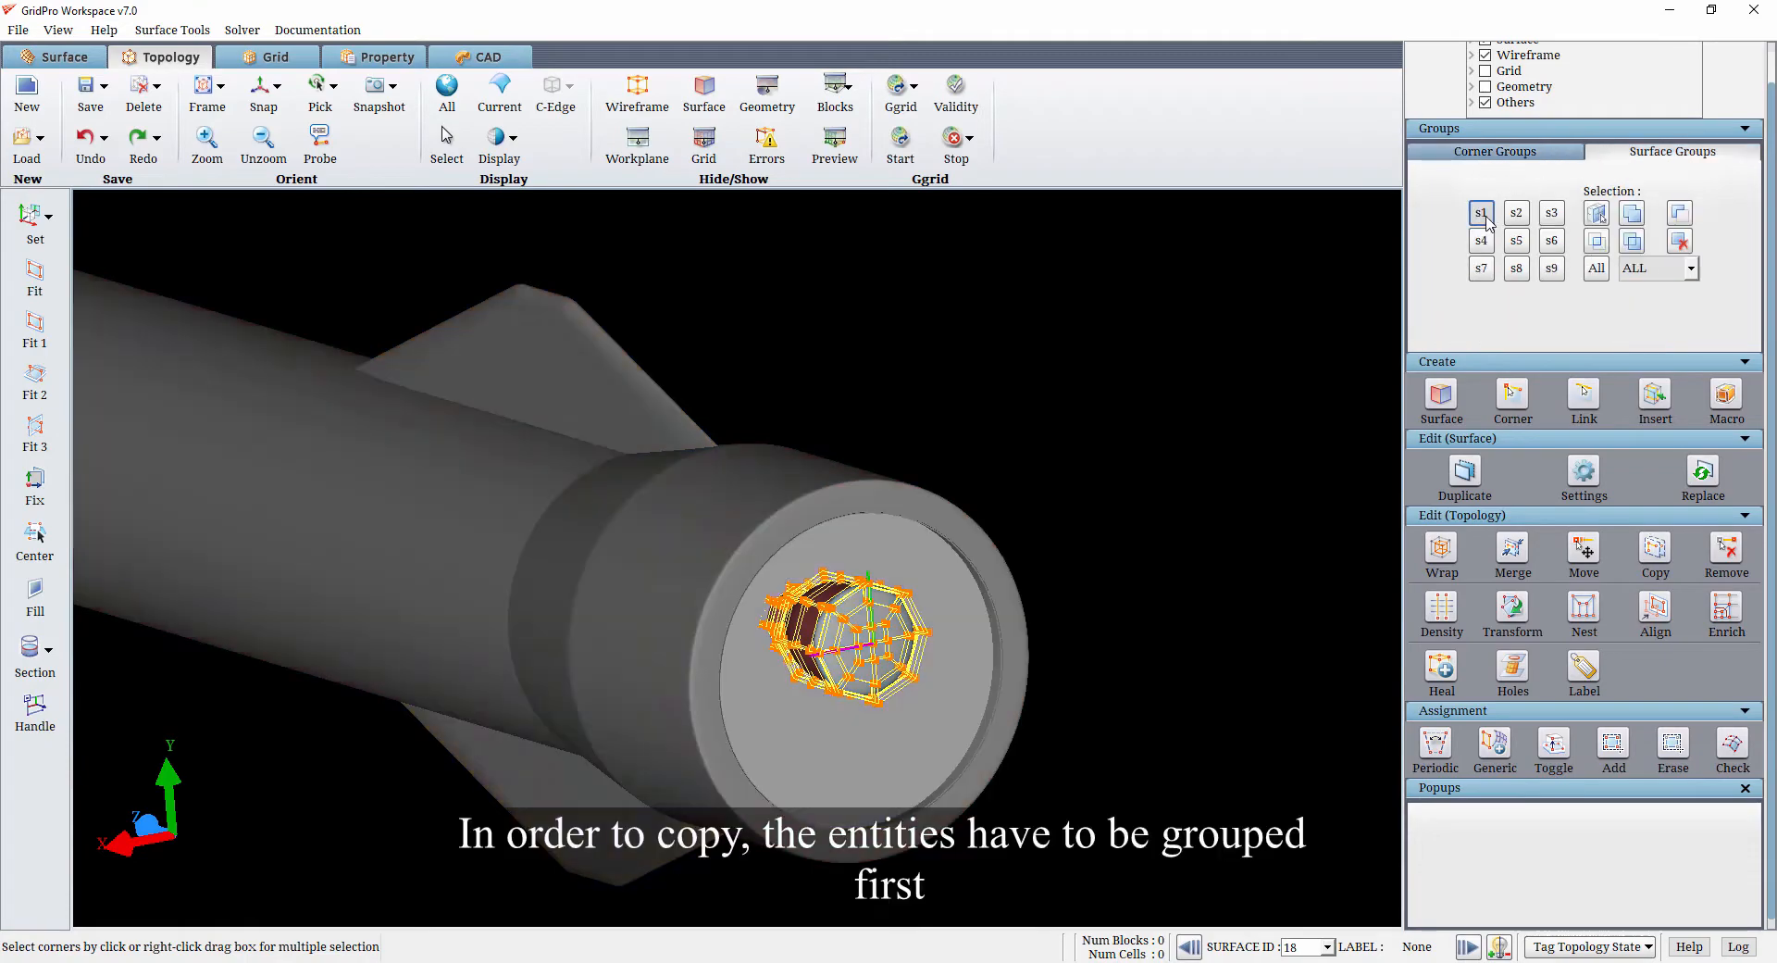
drag(697, 685, 686, 720)
middle_drag(838, 591, 946, 784)
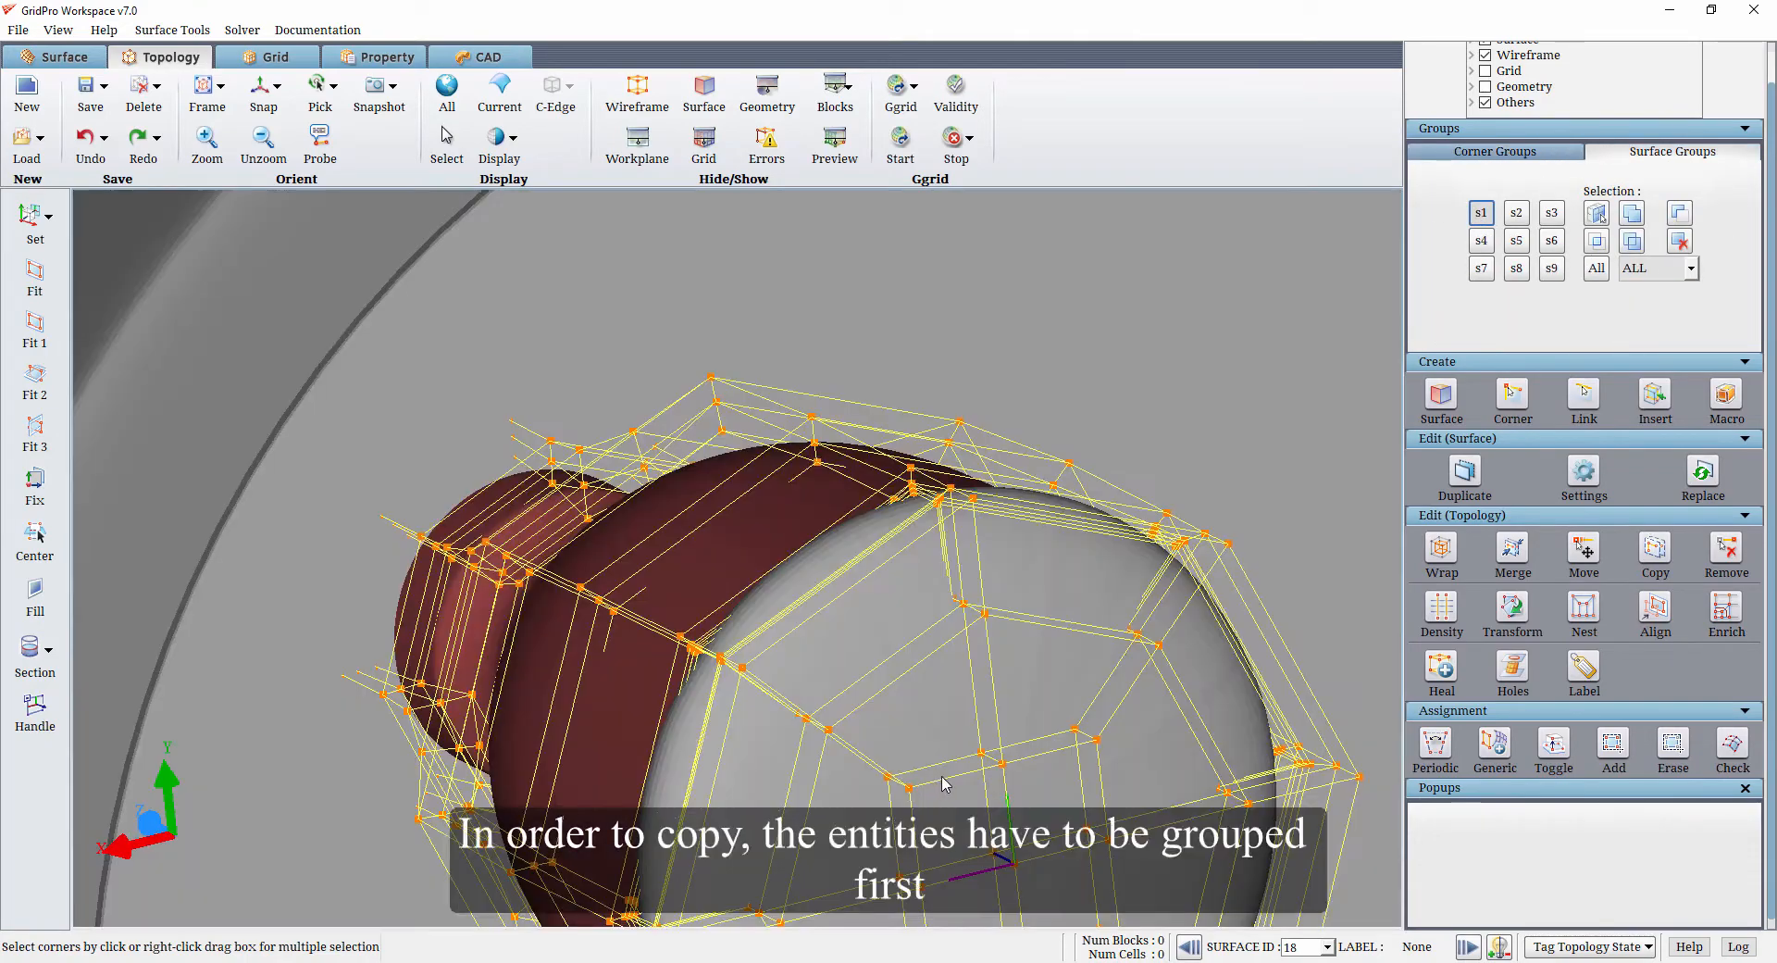
middle_drag(603, 803, 570, 676)
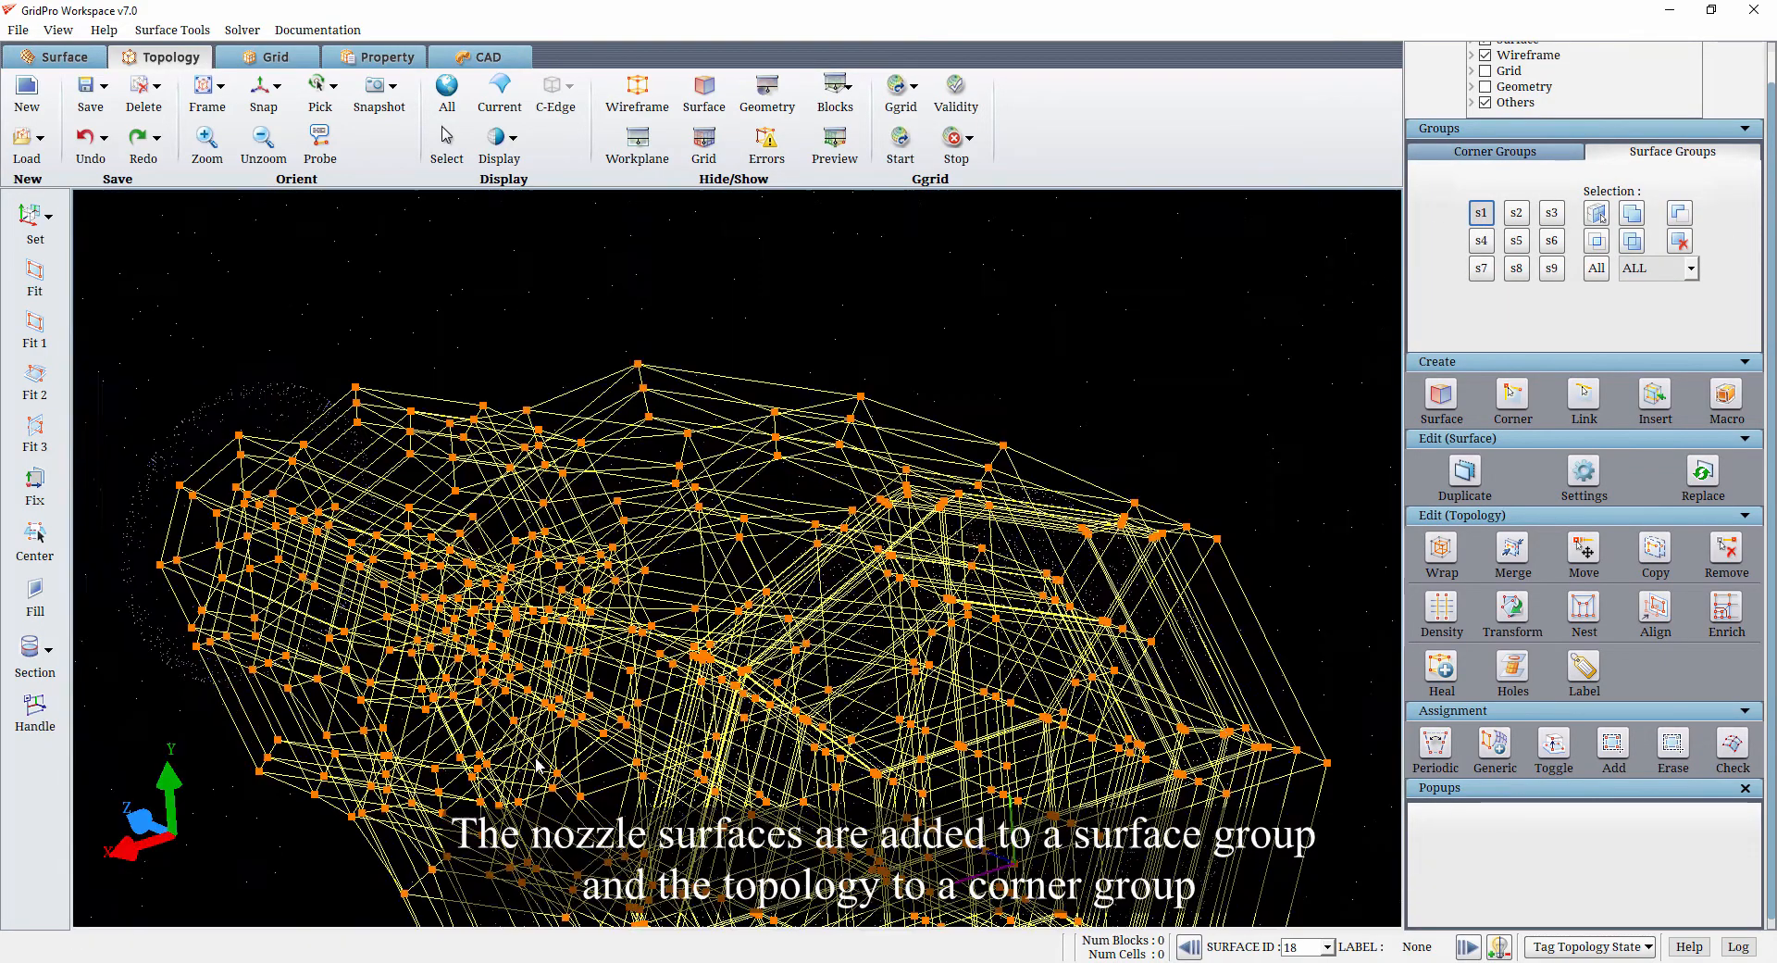
click(639, 90)
middle_drag(932, 539, 736, 240)
drag(999, 629, 1365, 566)
click(1631, 213)
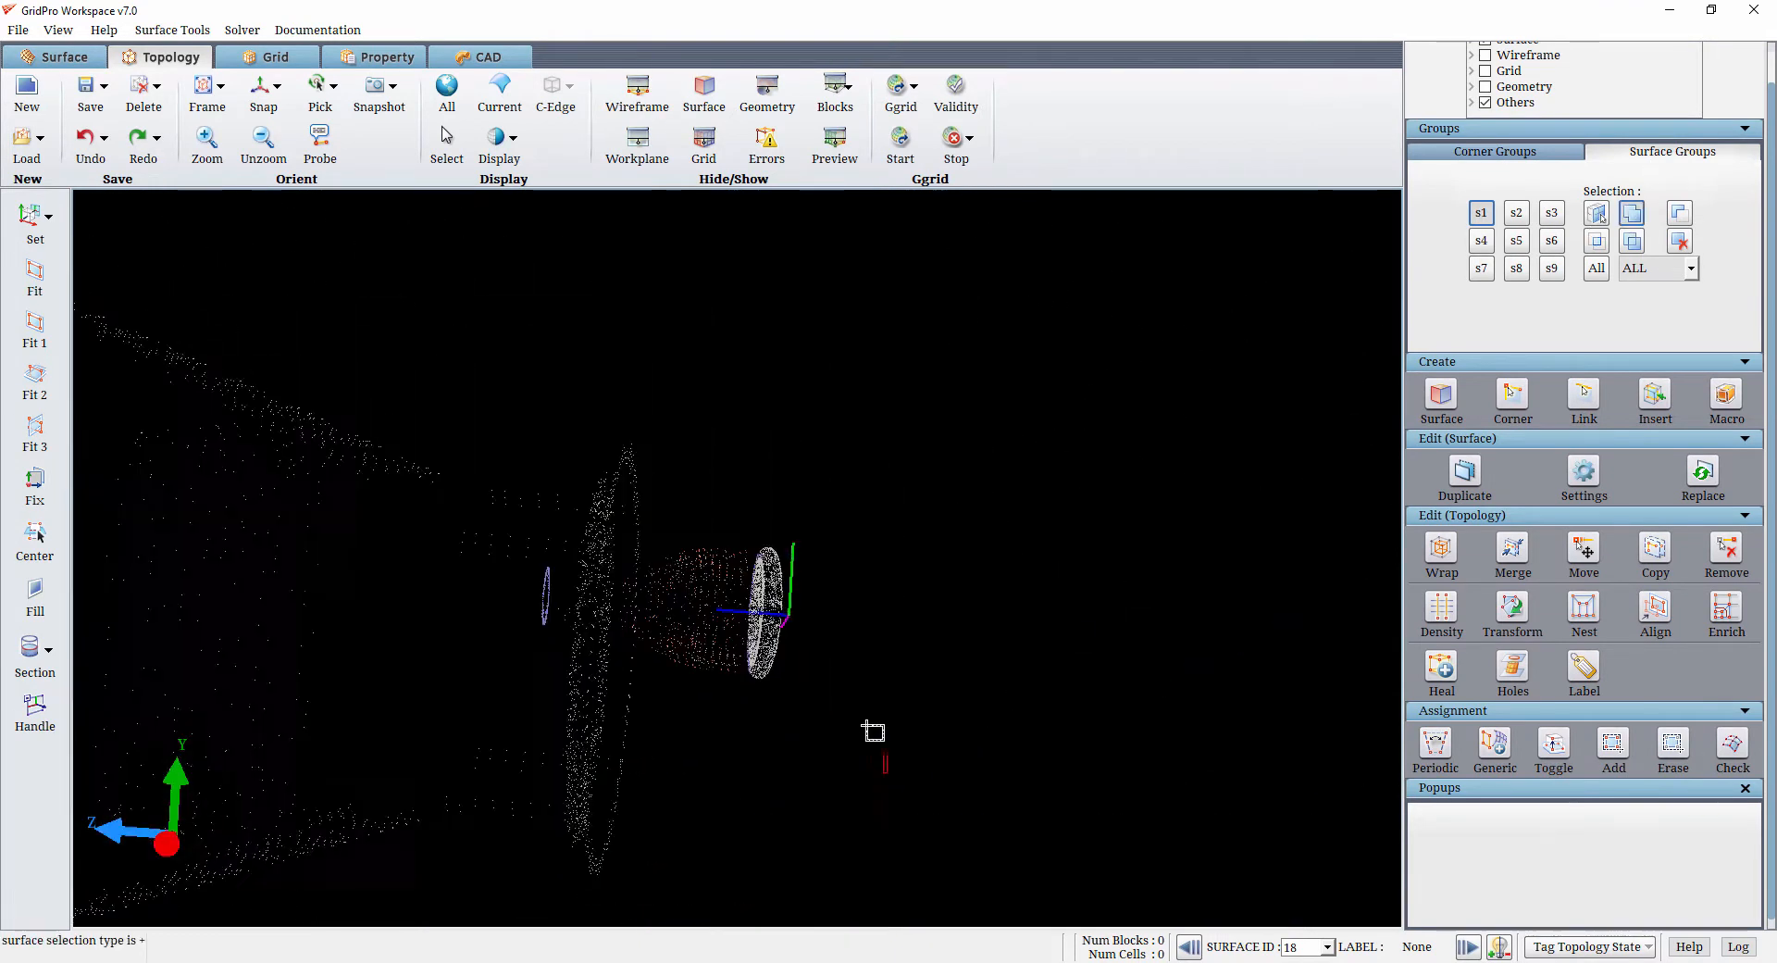
drag(887, 772, 750, 507)
Set the surface reference group to GROUP and examine the nozzle on the rocket base
click(1666, 269)
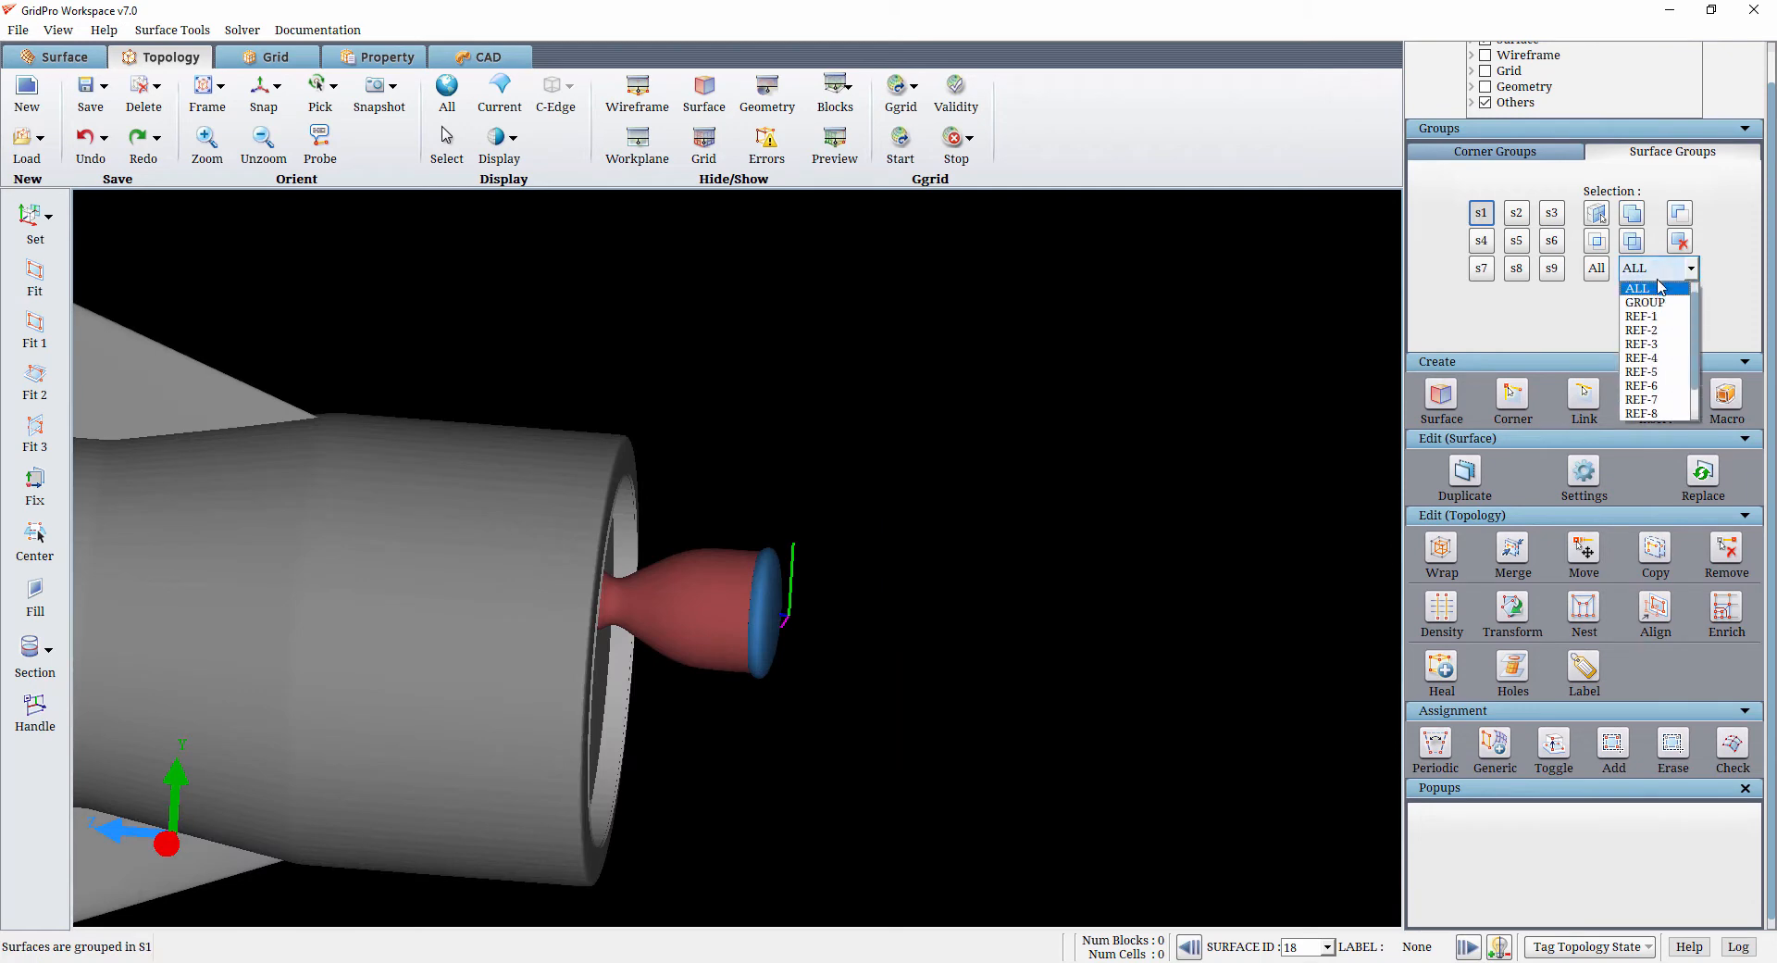
click(1668, 307)
drag(543, 670, 754, 646)
middle_drag(644, 525, 831, 693)
scroll(830, 690, down, 6)
mouse_move(1120, 693)
mouse_down()
mouse_move(130, 746)
mouse_move(698, 682)
mouse_move(522, 669)
mouse_up()
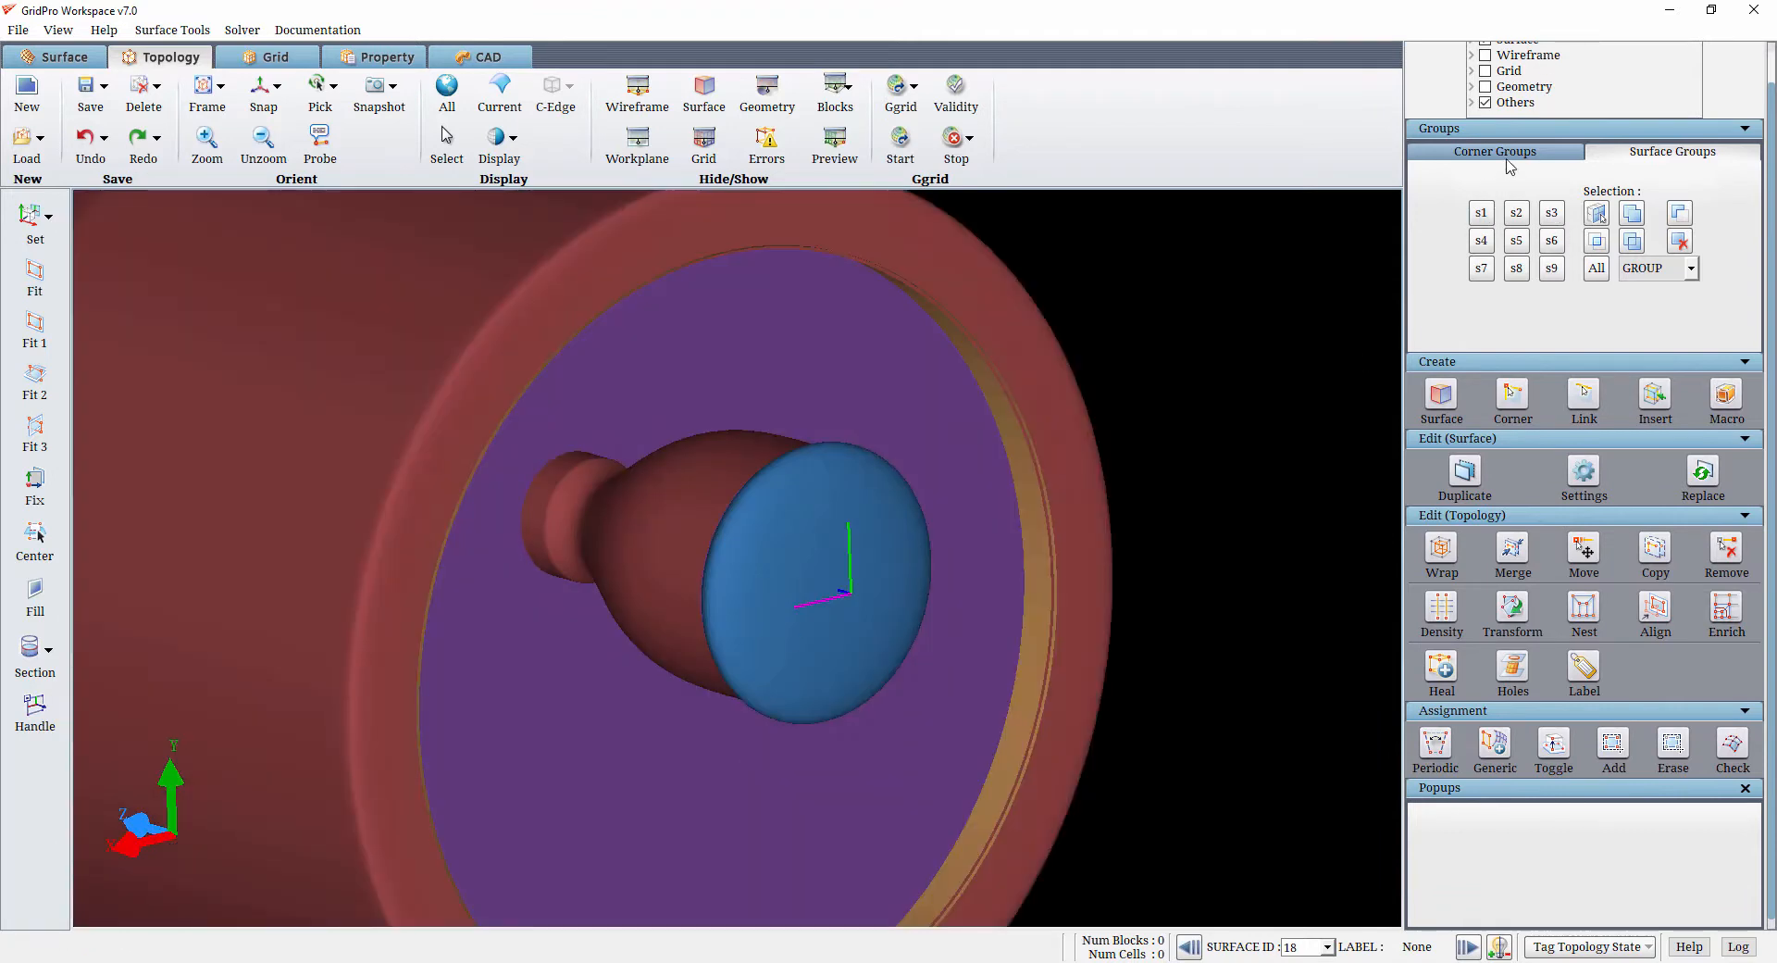
Return to the corner groups and redisplay the topology wireframe around the nozzle
click(1503, 154)
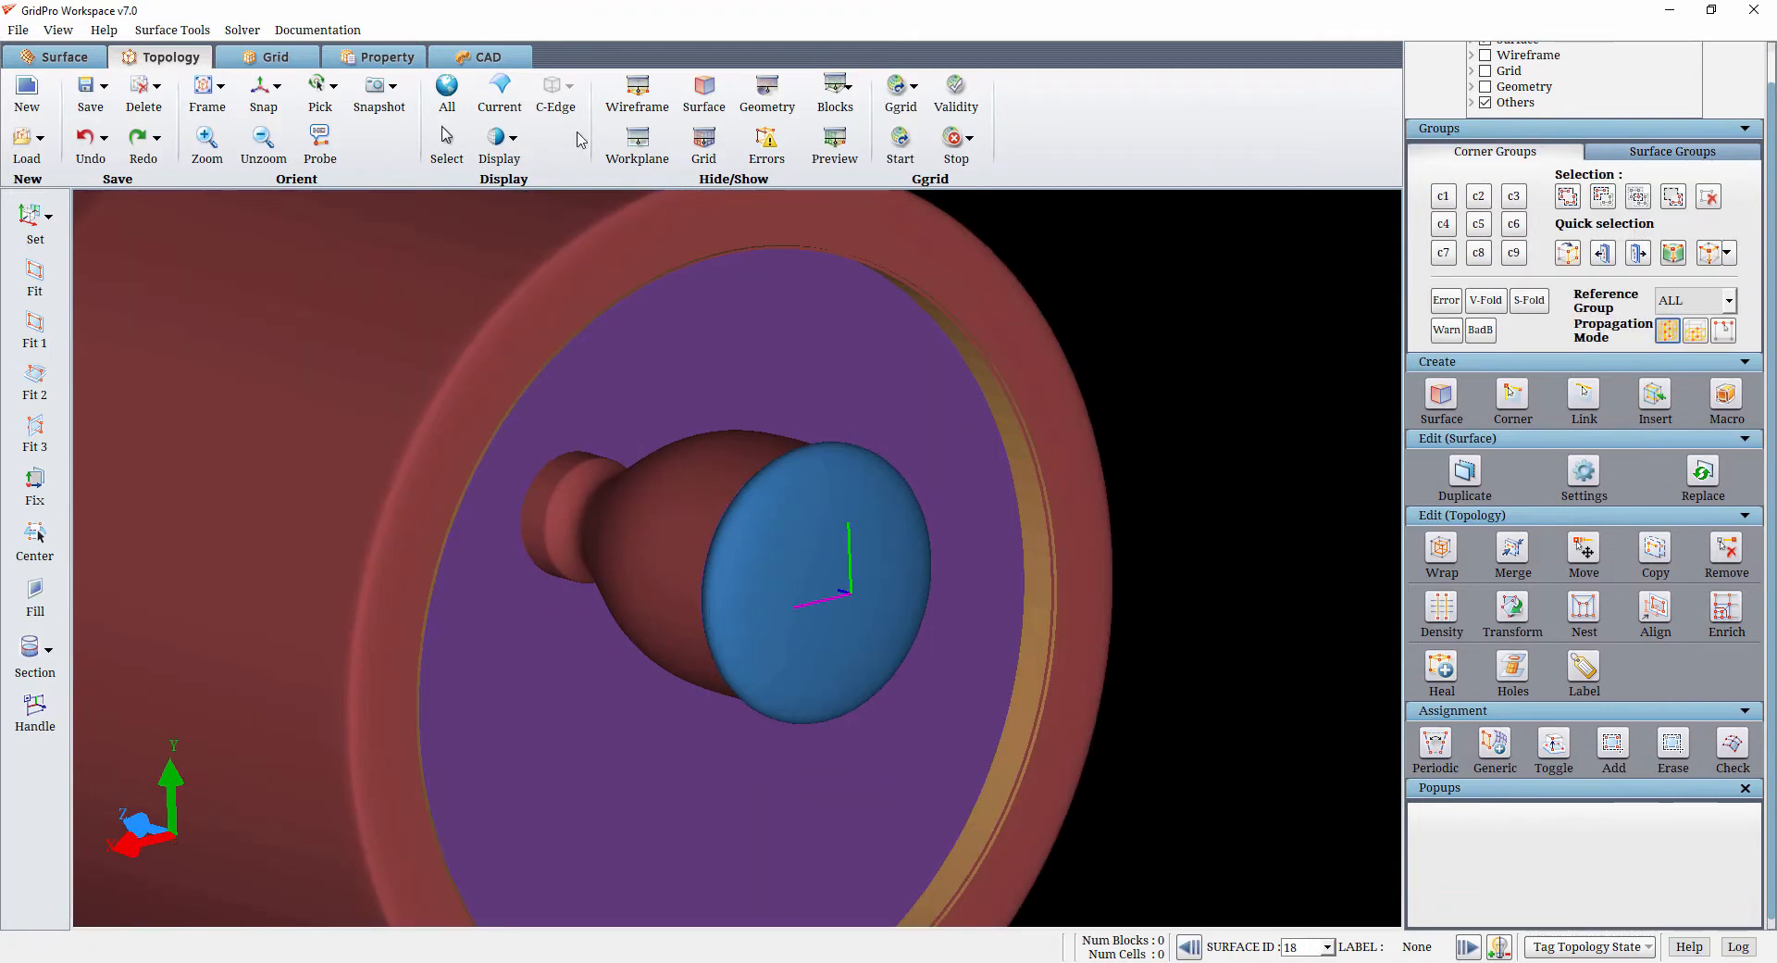
click(633, 93)
scroll(1009, 570, down, 4)
scroll(1009, 570, down, 2)
mouse_move(1009, 570)
mouse_down()
mouse_move(1003, 470)
mouse_move(981, 483)
mouse_up()
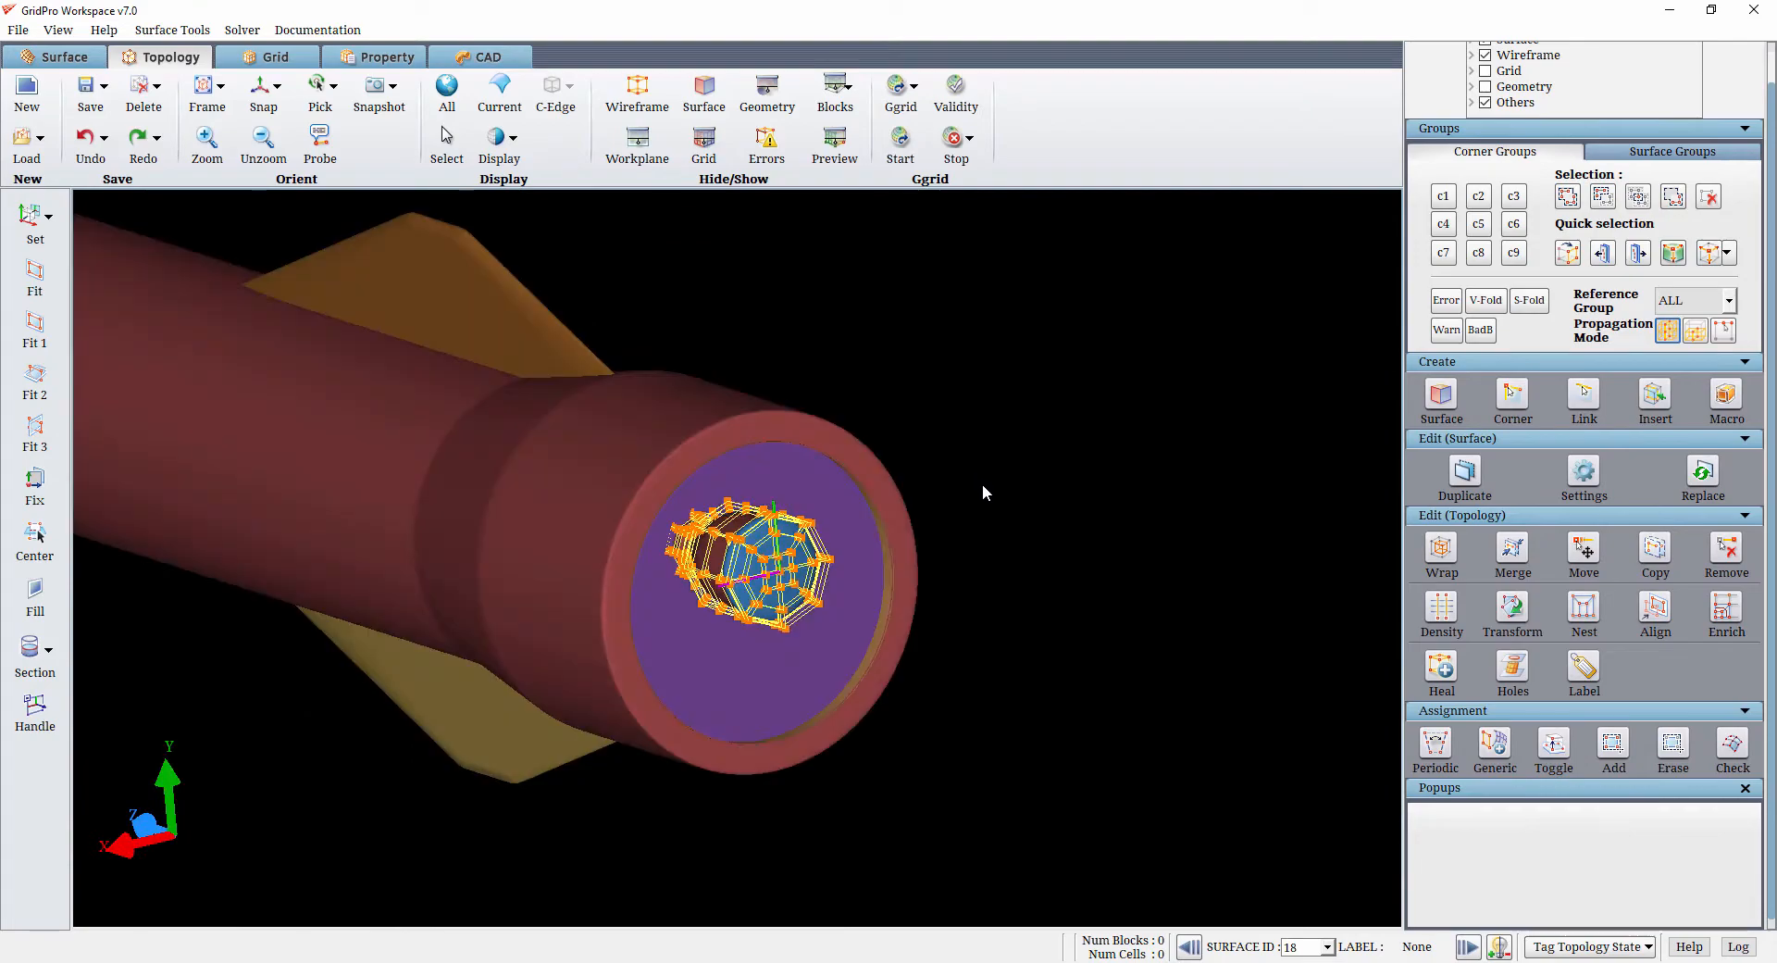
Activate corner group c4, isolate its corners to examine them, and set the corner reference group back to ALL
click(1443, 223)
scroll(846, 530, up, 3)
mouse_move(726, 779)
mouse_down()
mouse_move(1030, 721)
mouse_move(837, 731)
mouse_move(912, 750)
mouse_up()
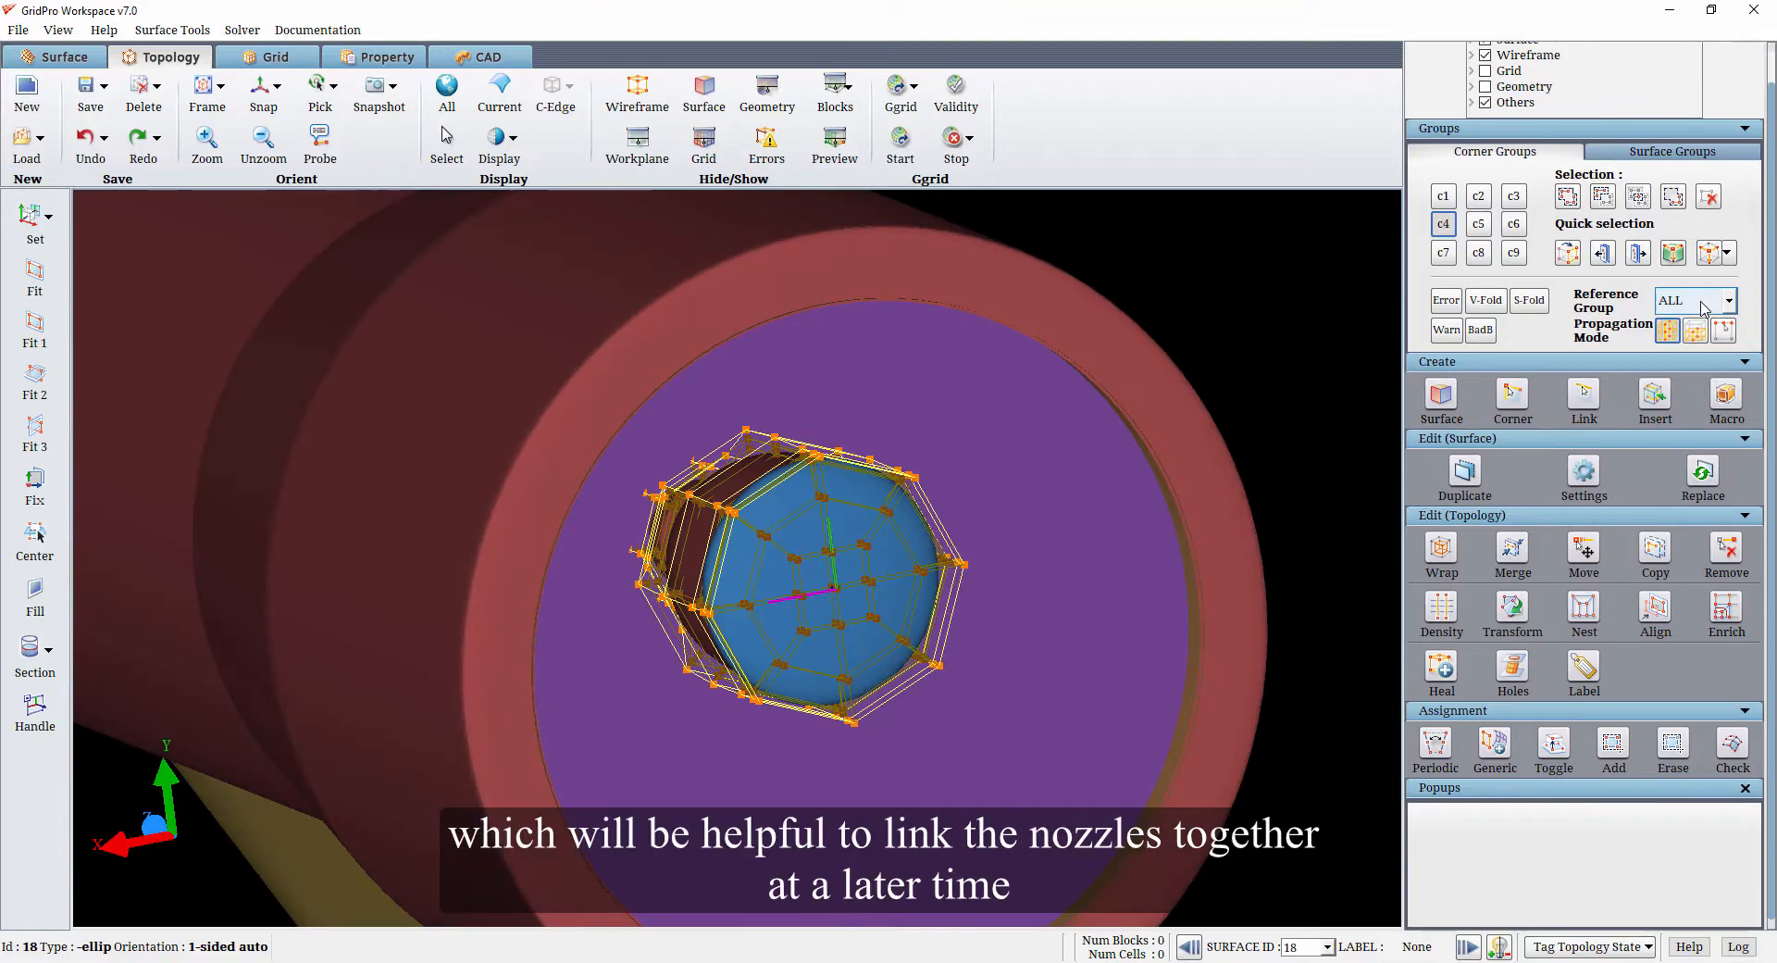
click(1703, 301)
click(1680, 427)
mouse_move(1166, 888)
mouse_down()
mouse_move(1066, 746)
mouse_move(896, 567)
mouse_move(916, 535)
mouse_move(1188, 738)
mouse_up()
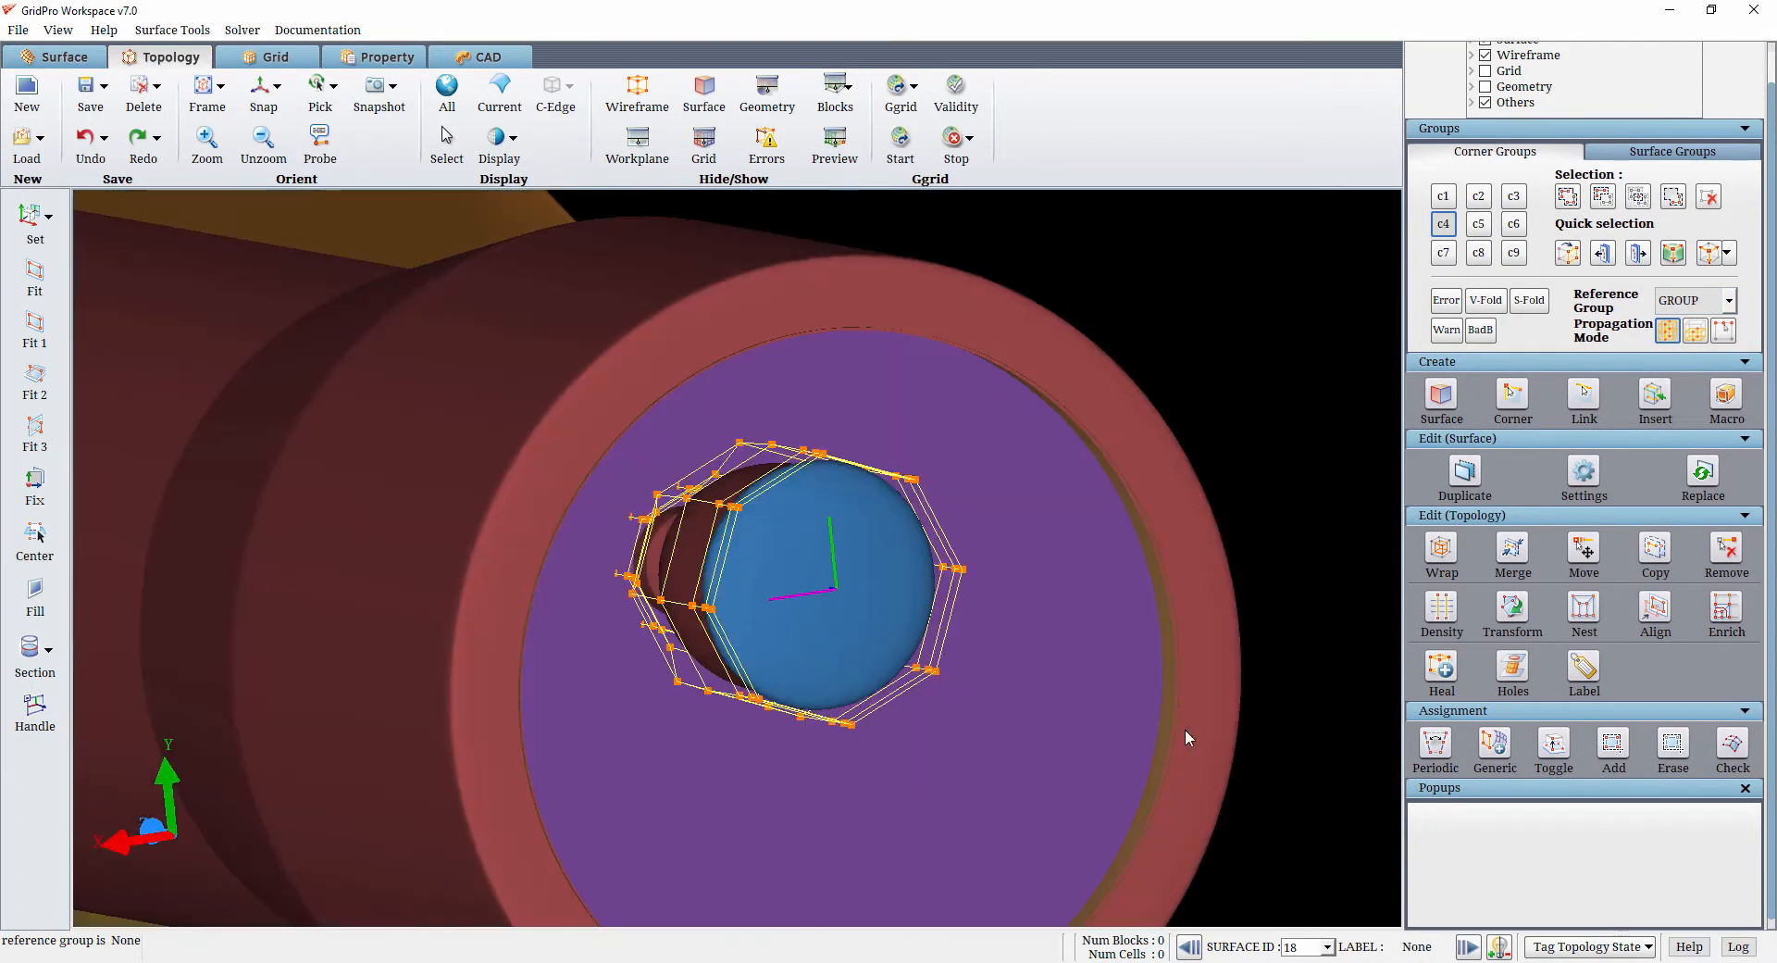
click(1686, 303)
click(1685, 320)
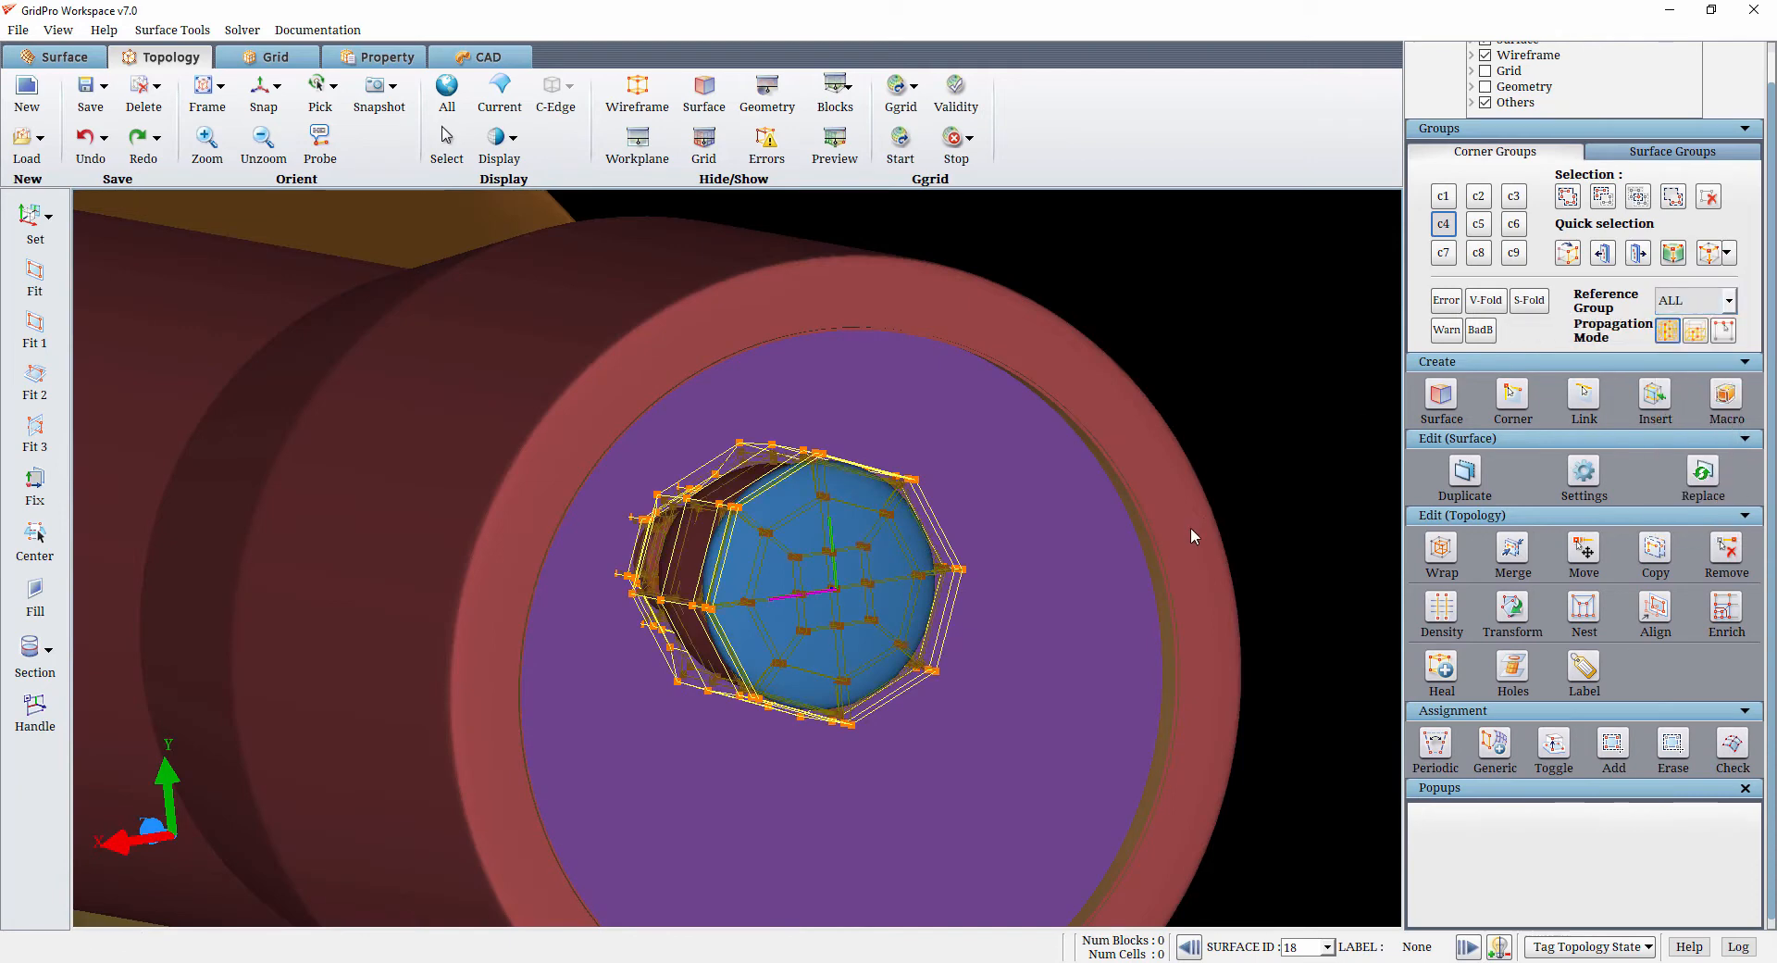
Set up a topology transform for corner group c1 and surface group s1 with Create a copy enabled
click(1514, 611)
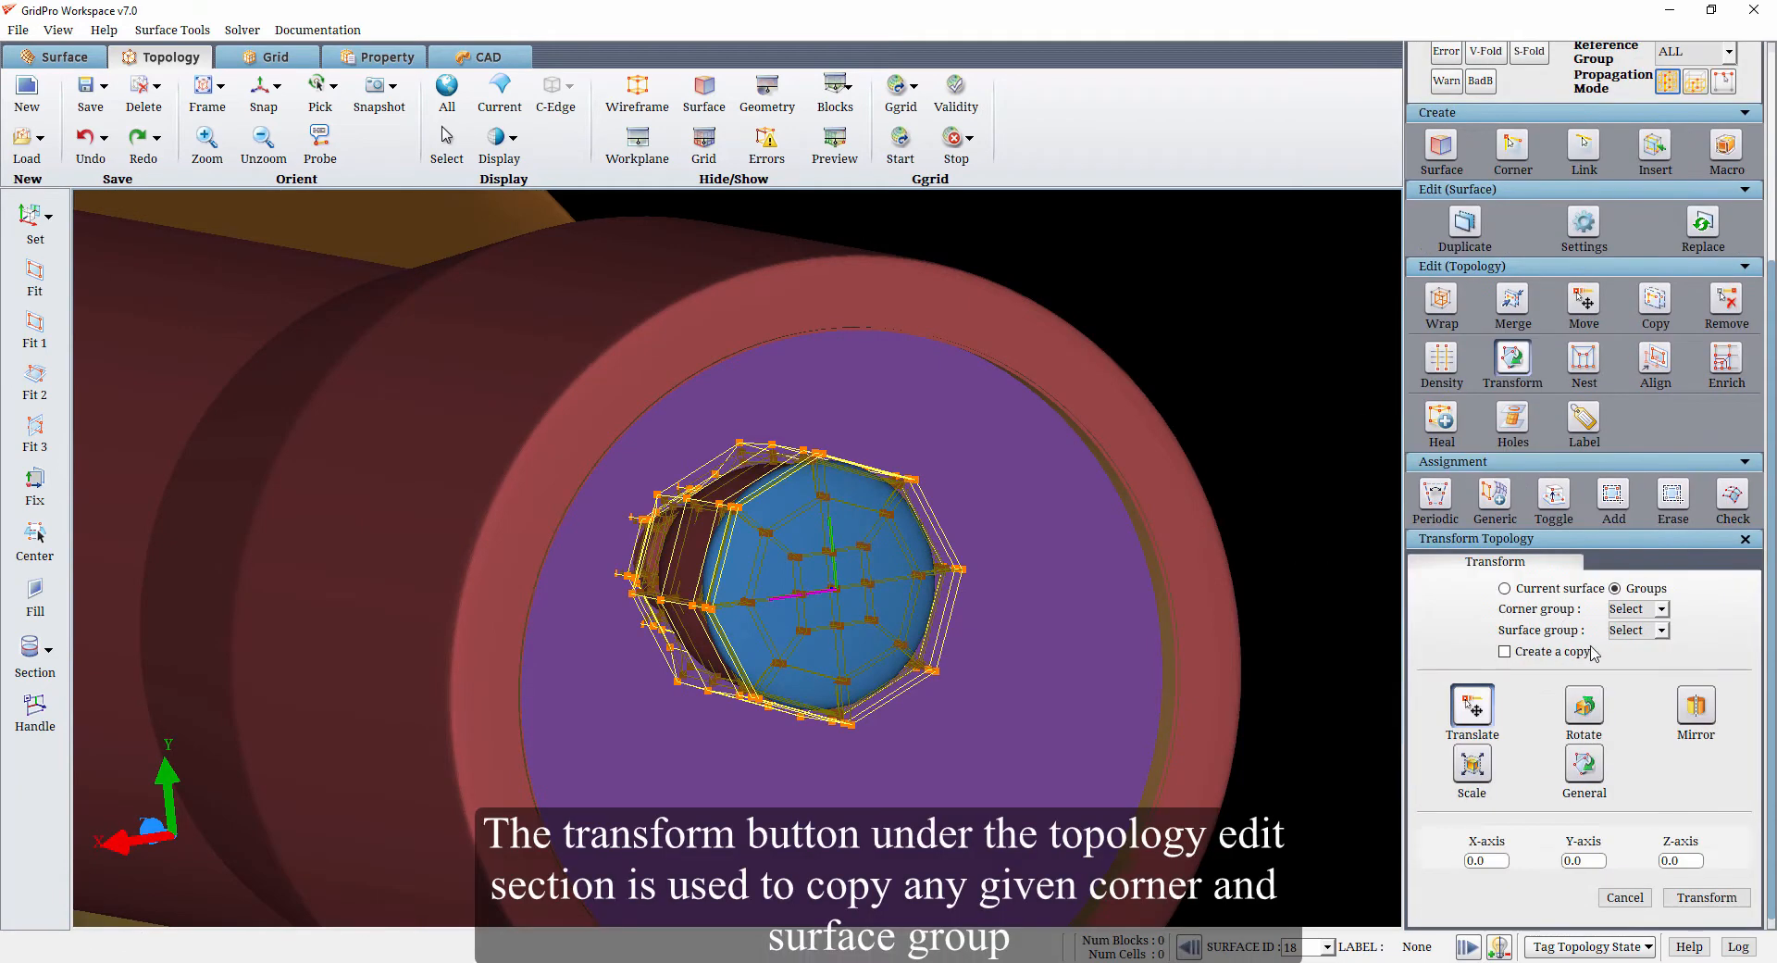
click(1656, 609)
click(1634, 653)
click(1657, 630)
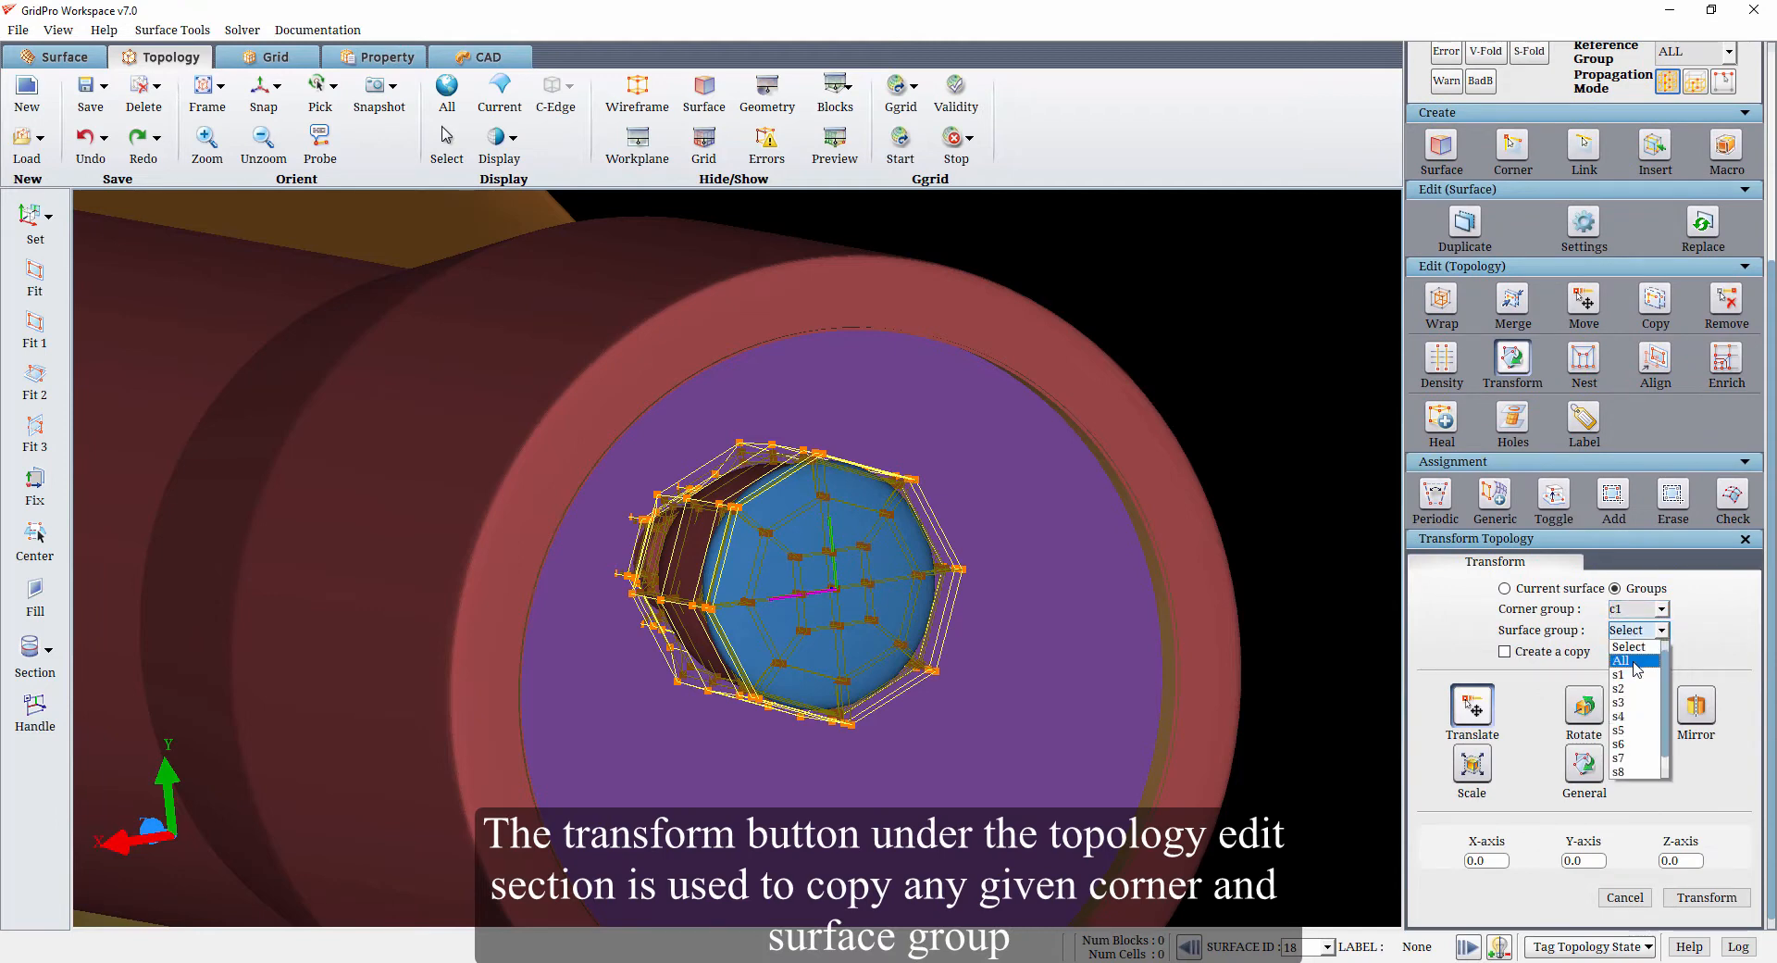
click(1629, 674)
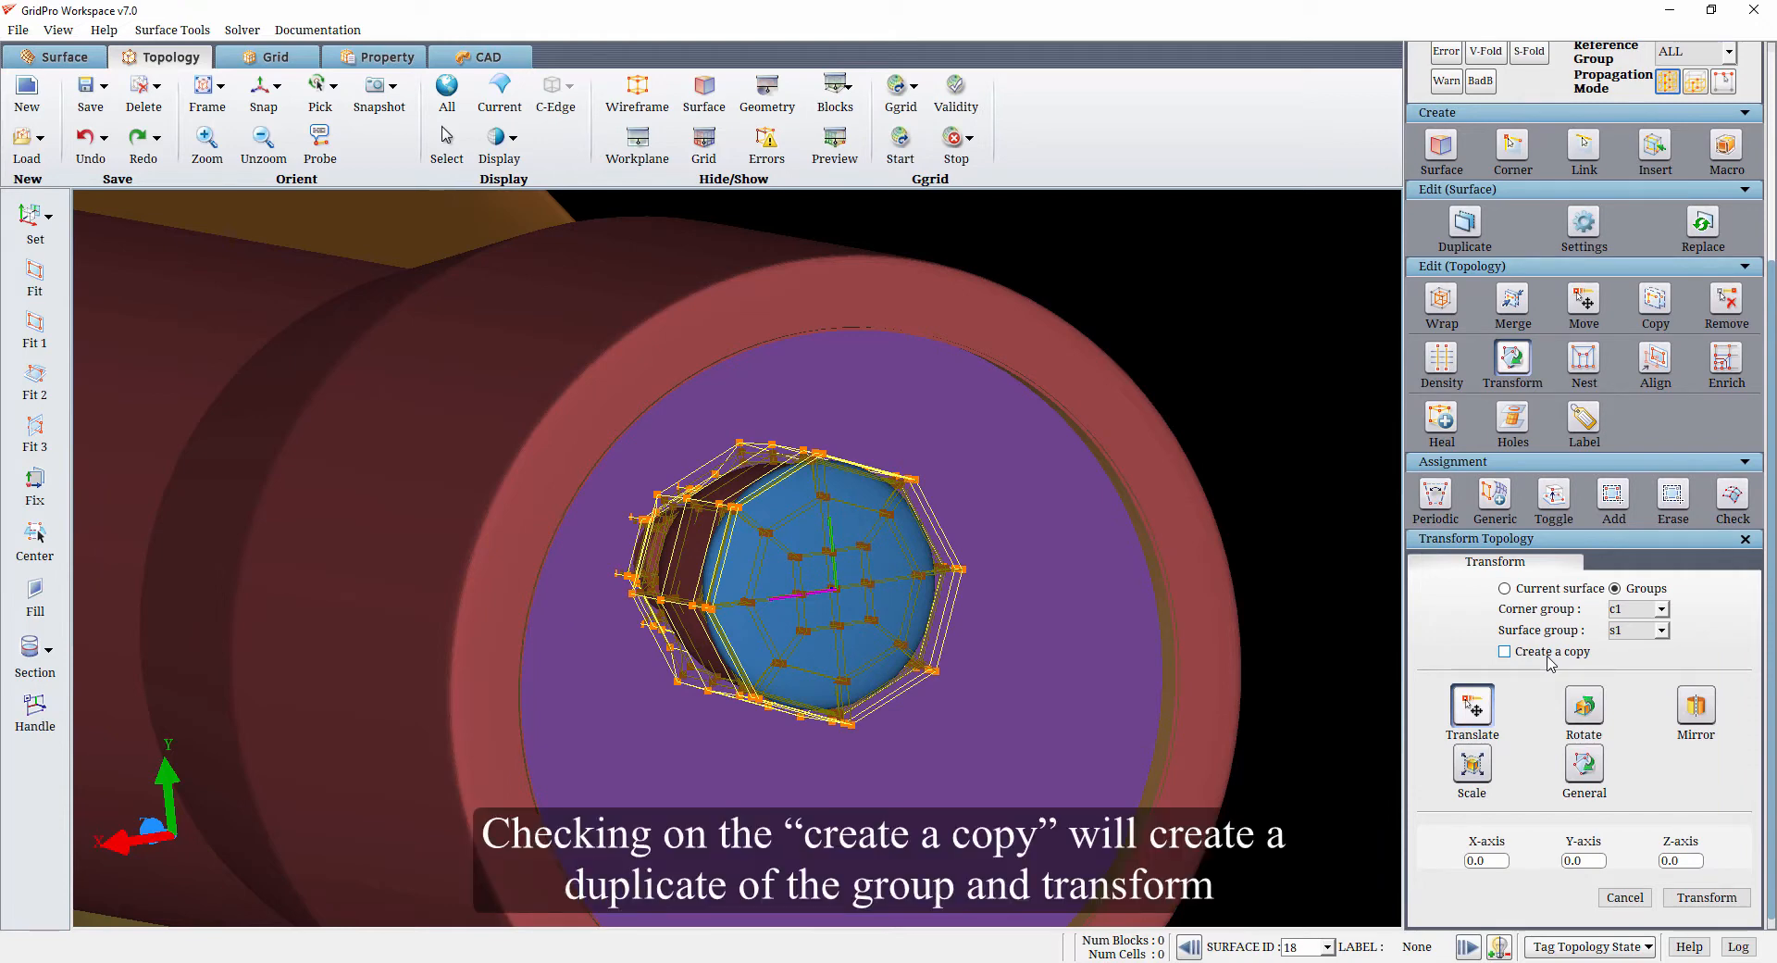
scroll(1073, 711, down, 4)
middle_drag(1026, 708, 1014, 636)
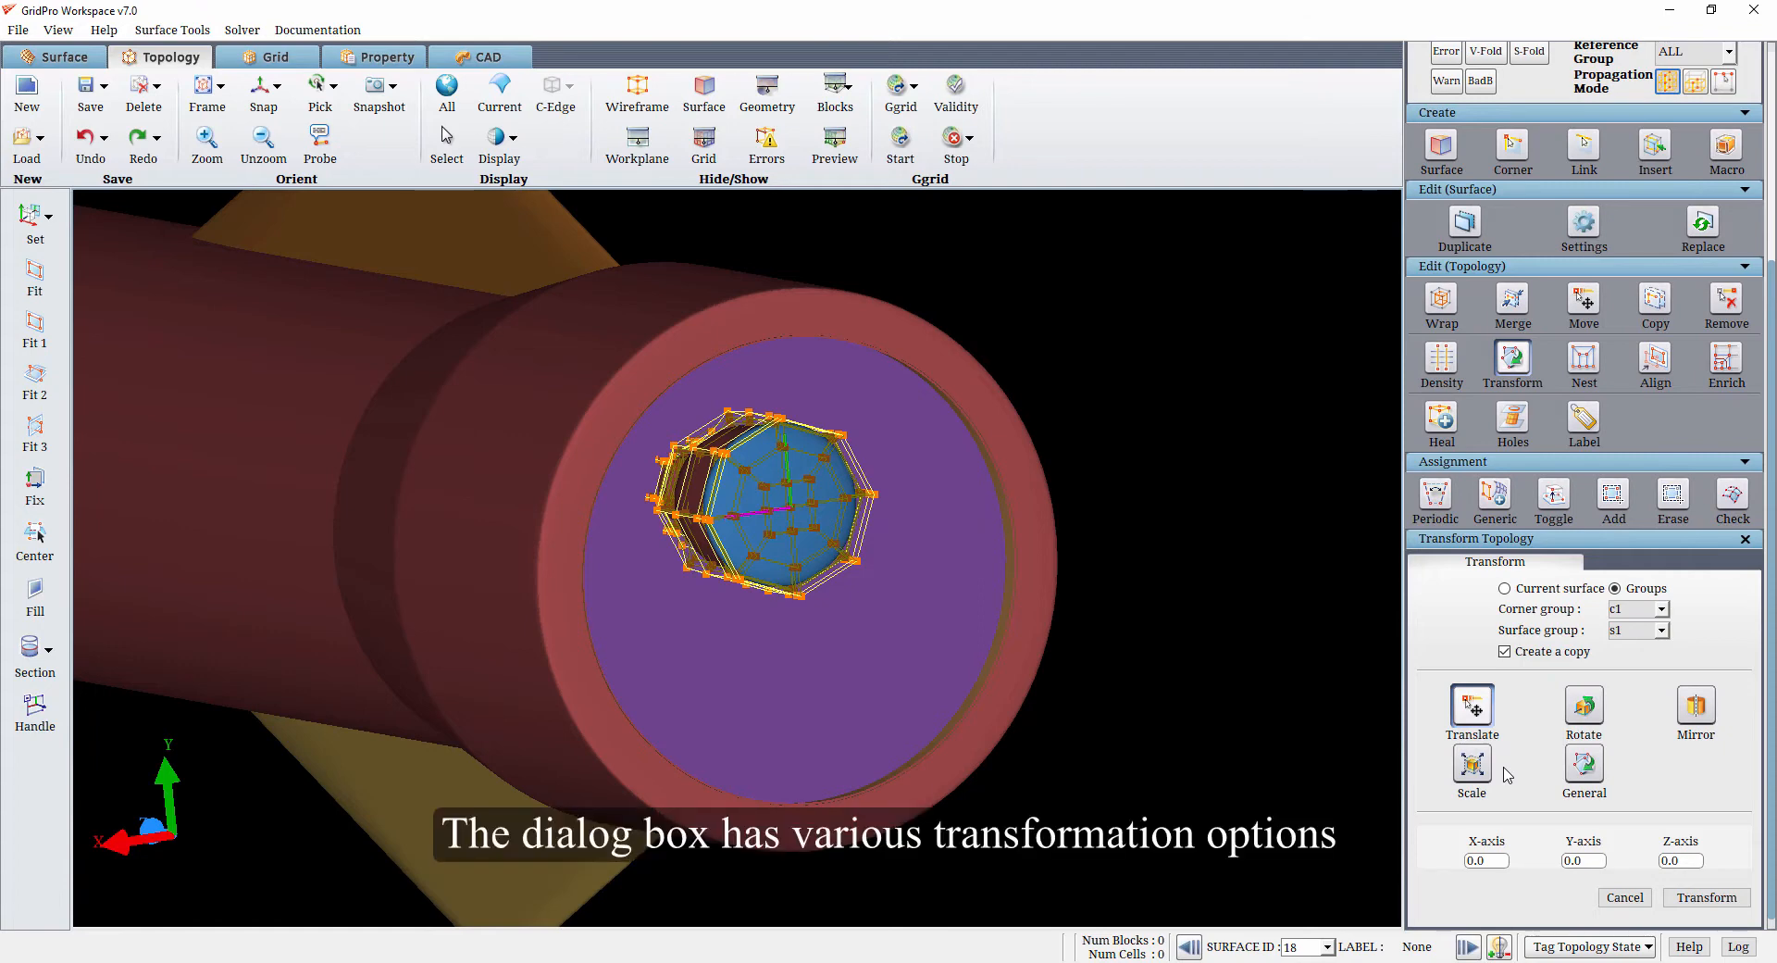
Mirror a copy of the nozzle surfaces and topology about the YZ plane with Add to groups enabled
click(1706, 711)
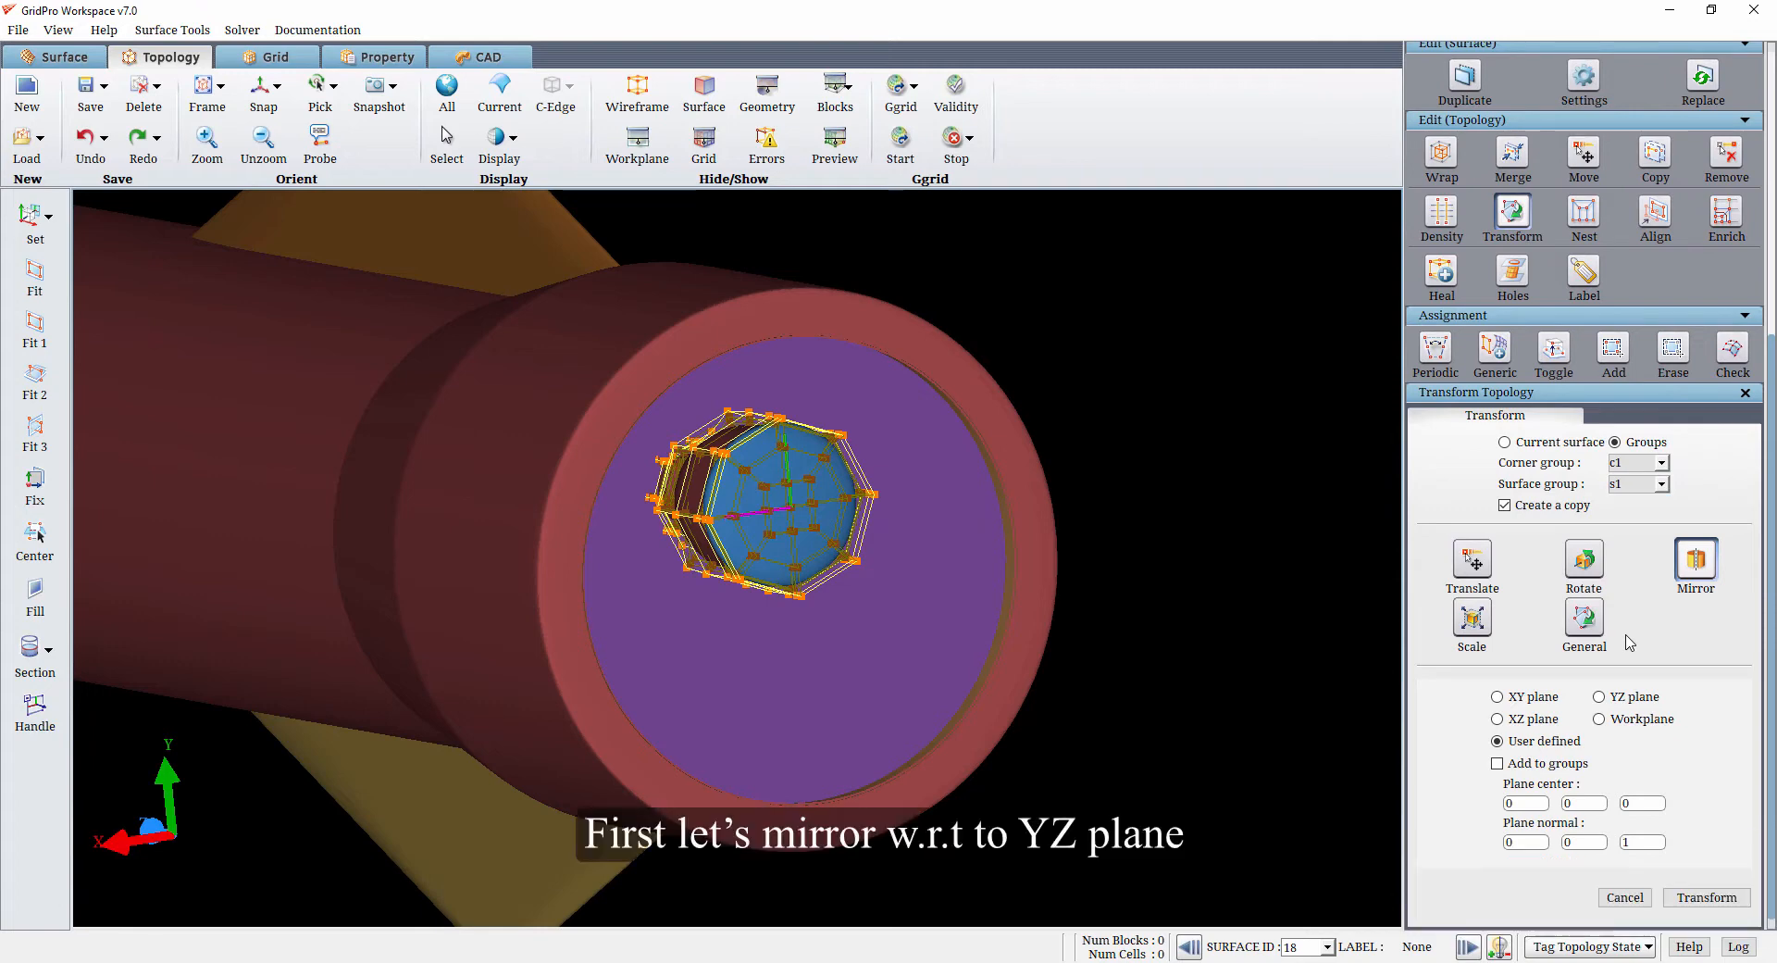
click(1611, 701)
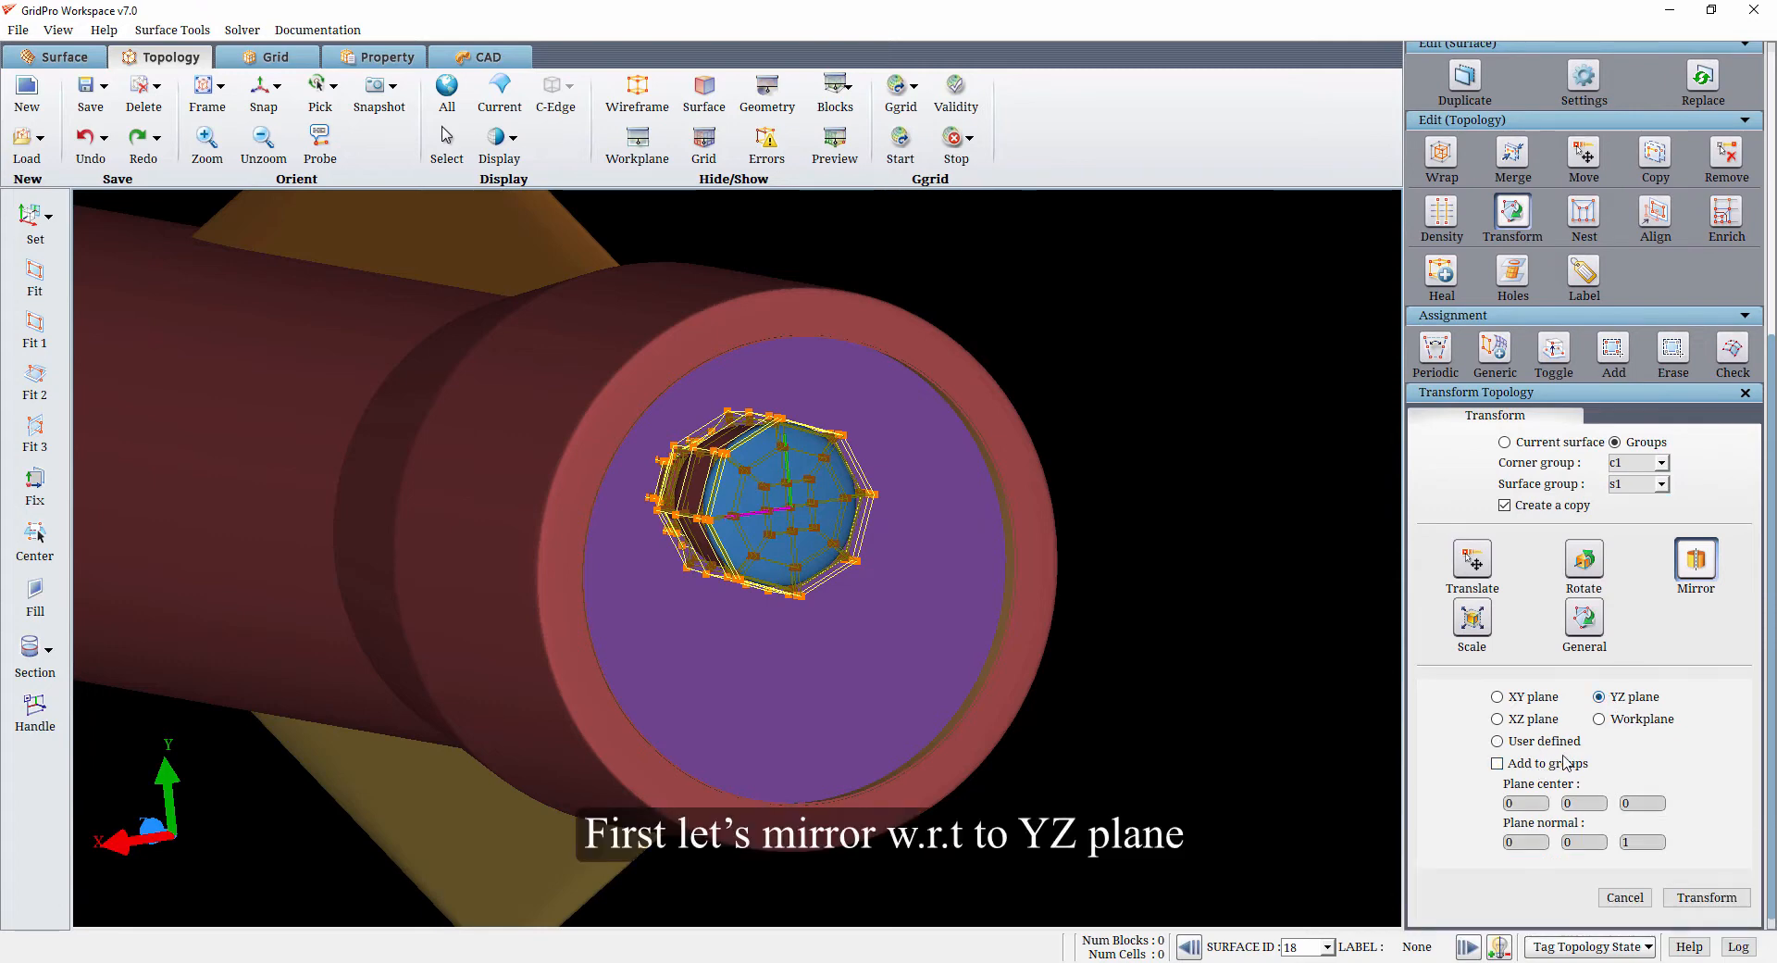
click(1555, 767)
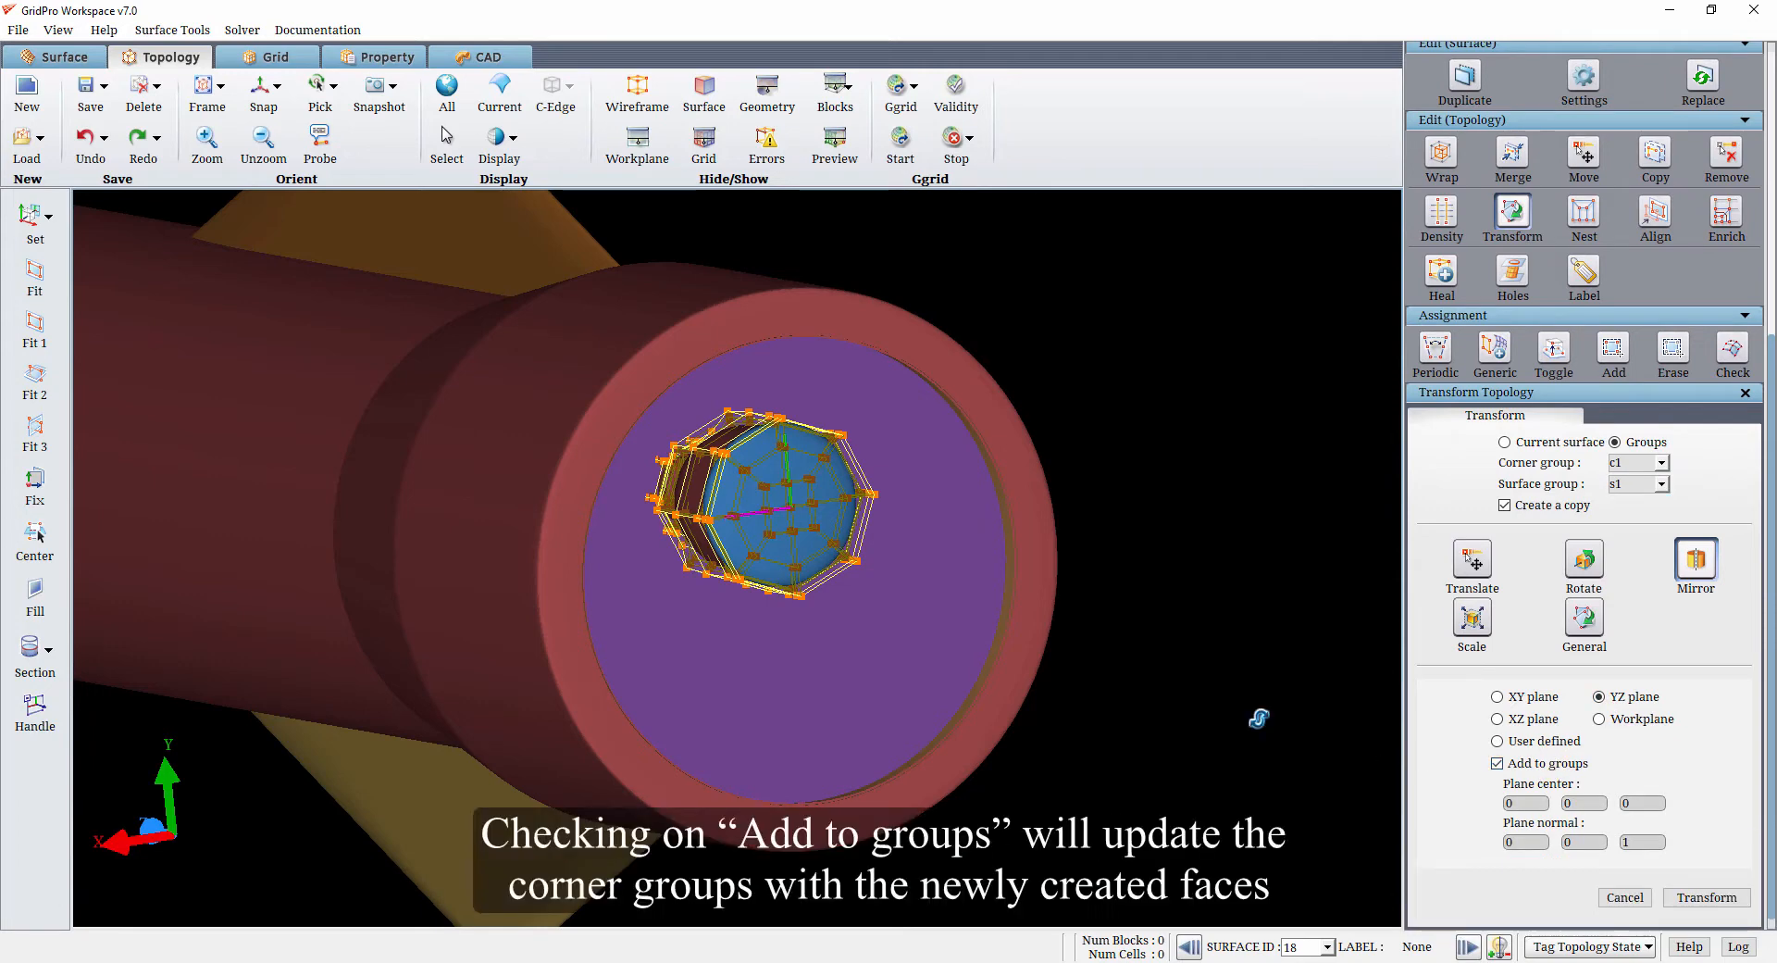
drag(1231, 709, 953, 720)
drag(1351, 779, 1411, 806)
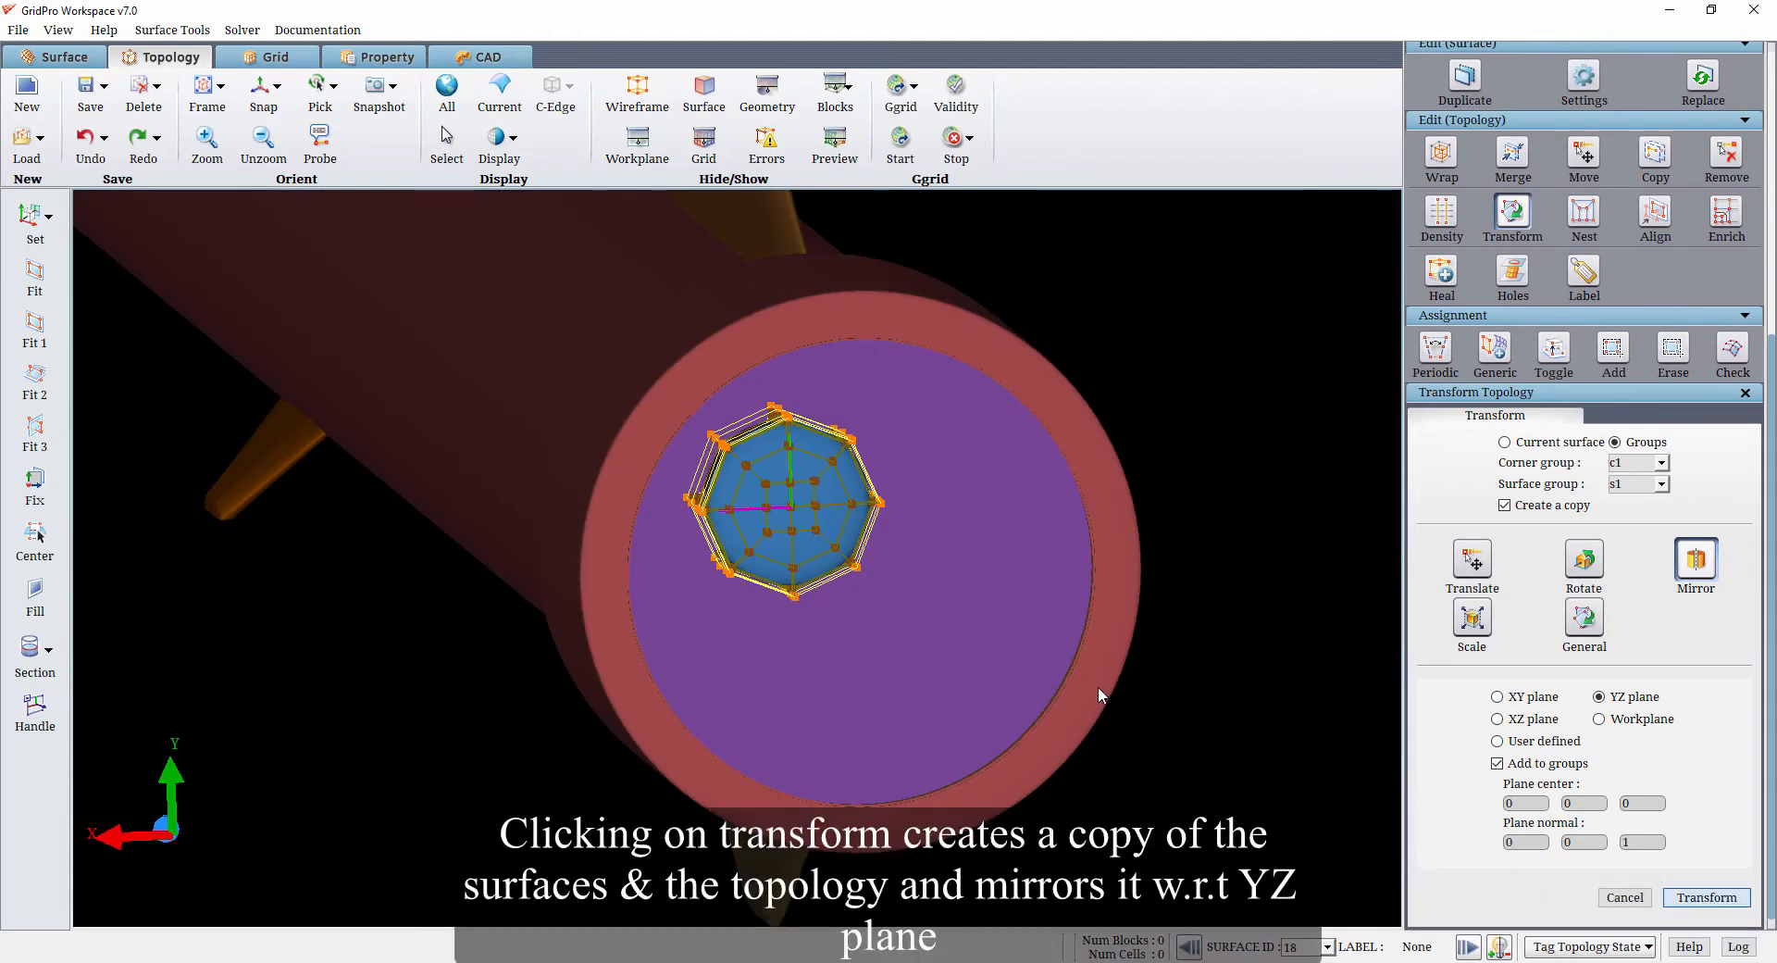
drag(1099, 688, 1039, 756)
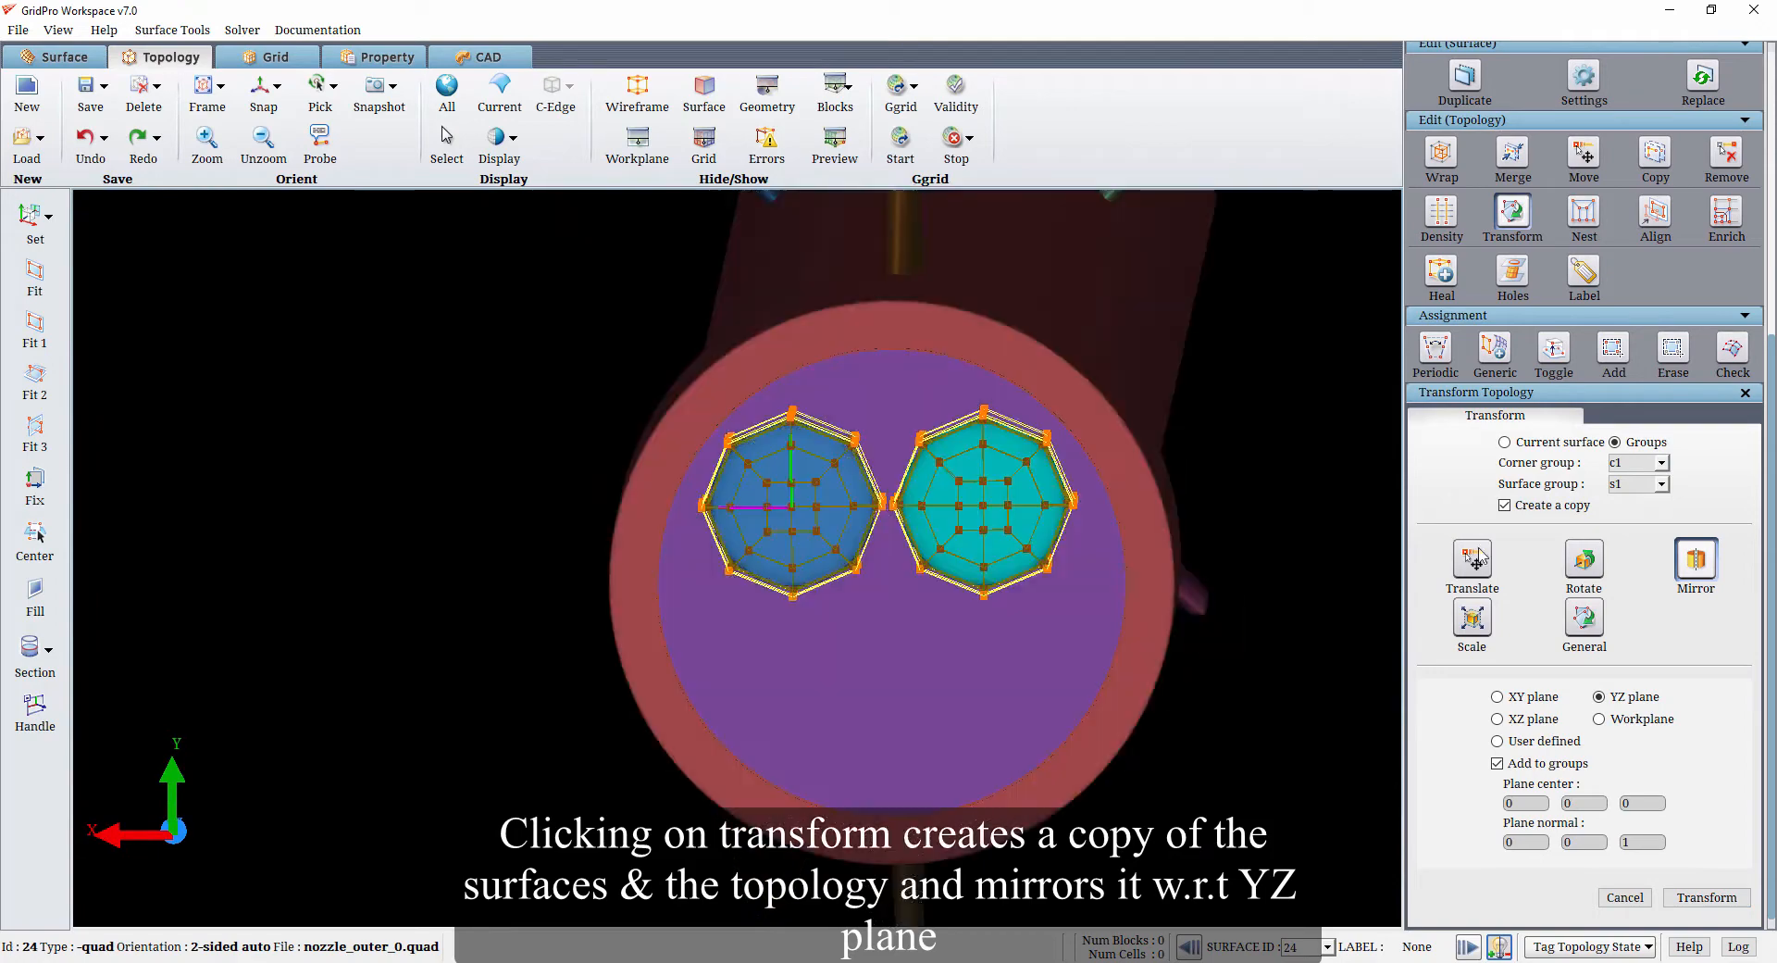
Isolate the c4 corners and link the facing outer corners of the two nozzle topologies to create blocks between them
scroll(1626, 288, up, 5)
click(1671, 347)
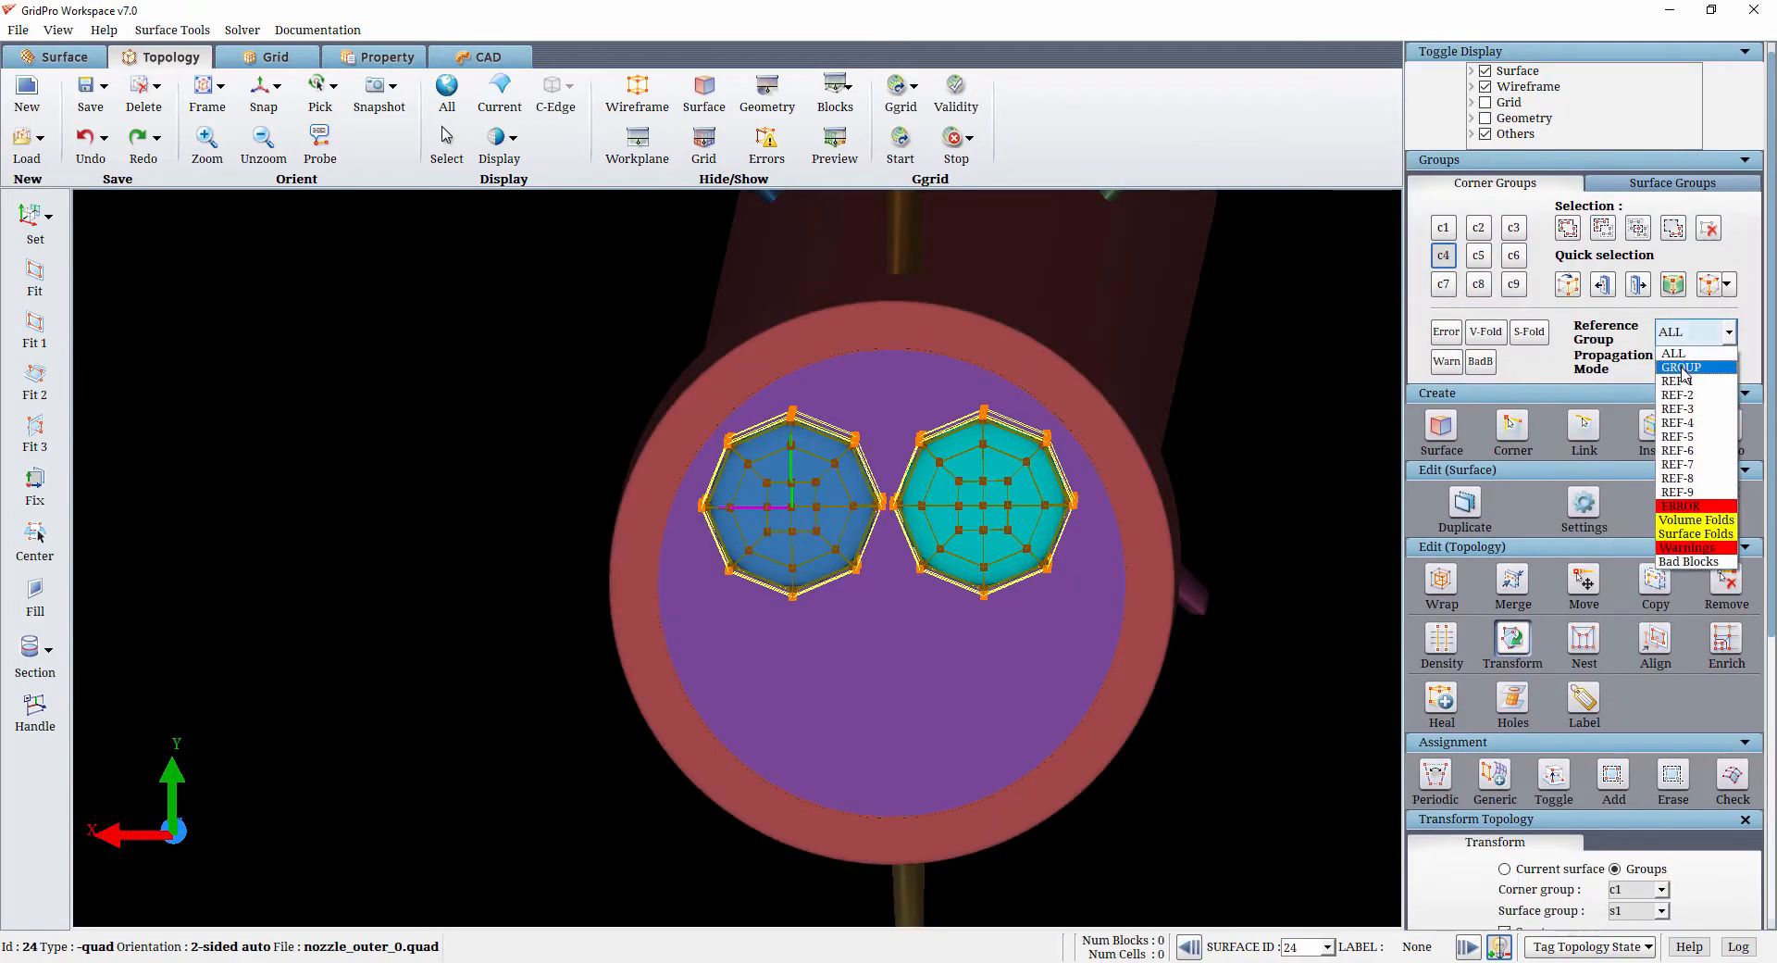
click(1676, 527)
scroll(736, 555, up, 4)
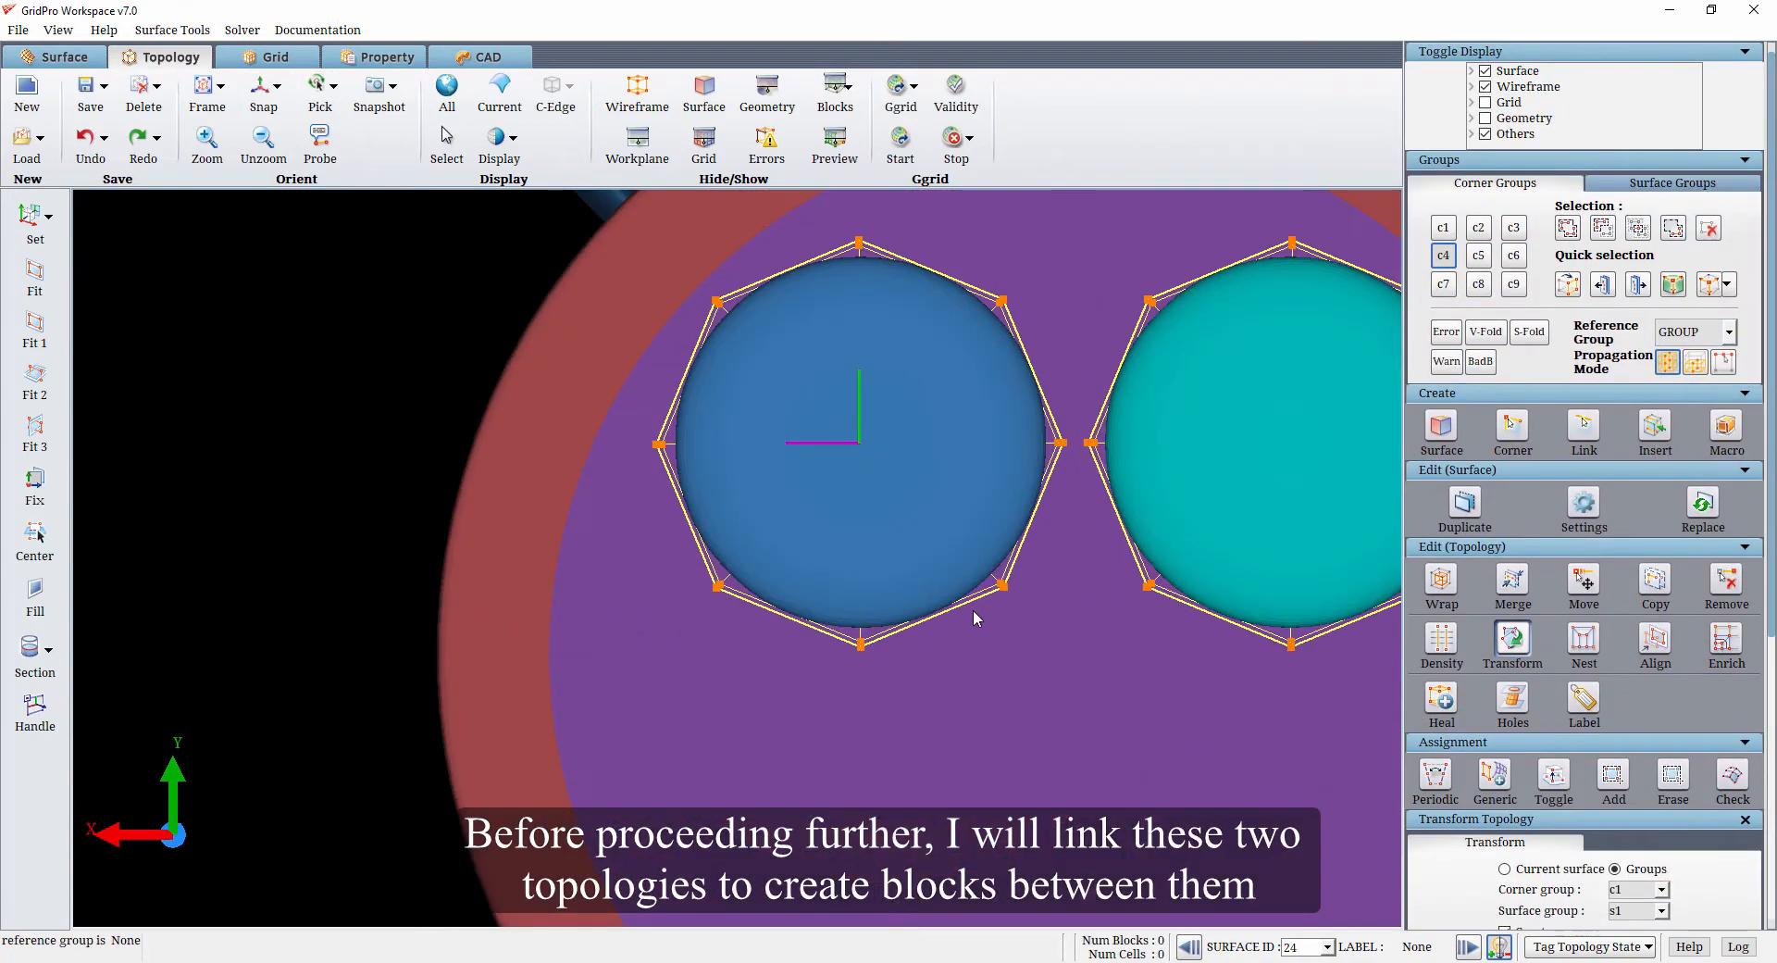
middle_drag(1111, 673, 935, 698)
key(s)
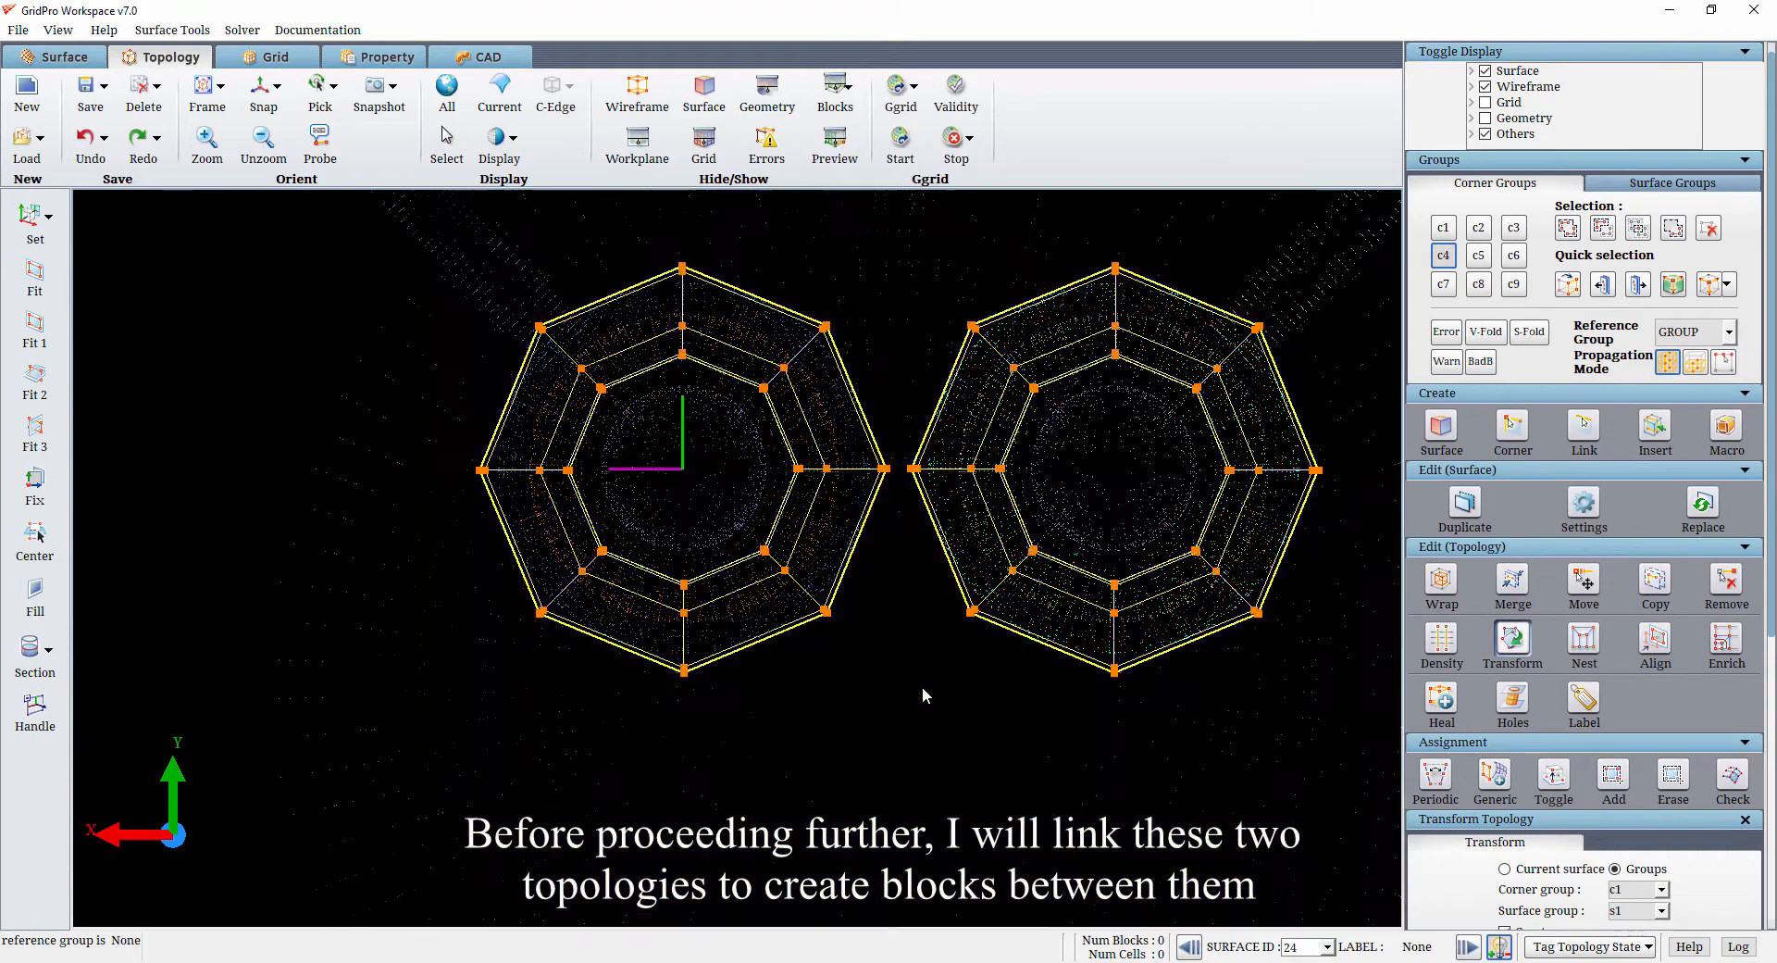
key(e)
drag(722, 239, 1058, 691)
drag(780, 703, 912, 778)
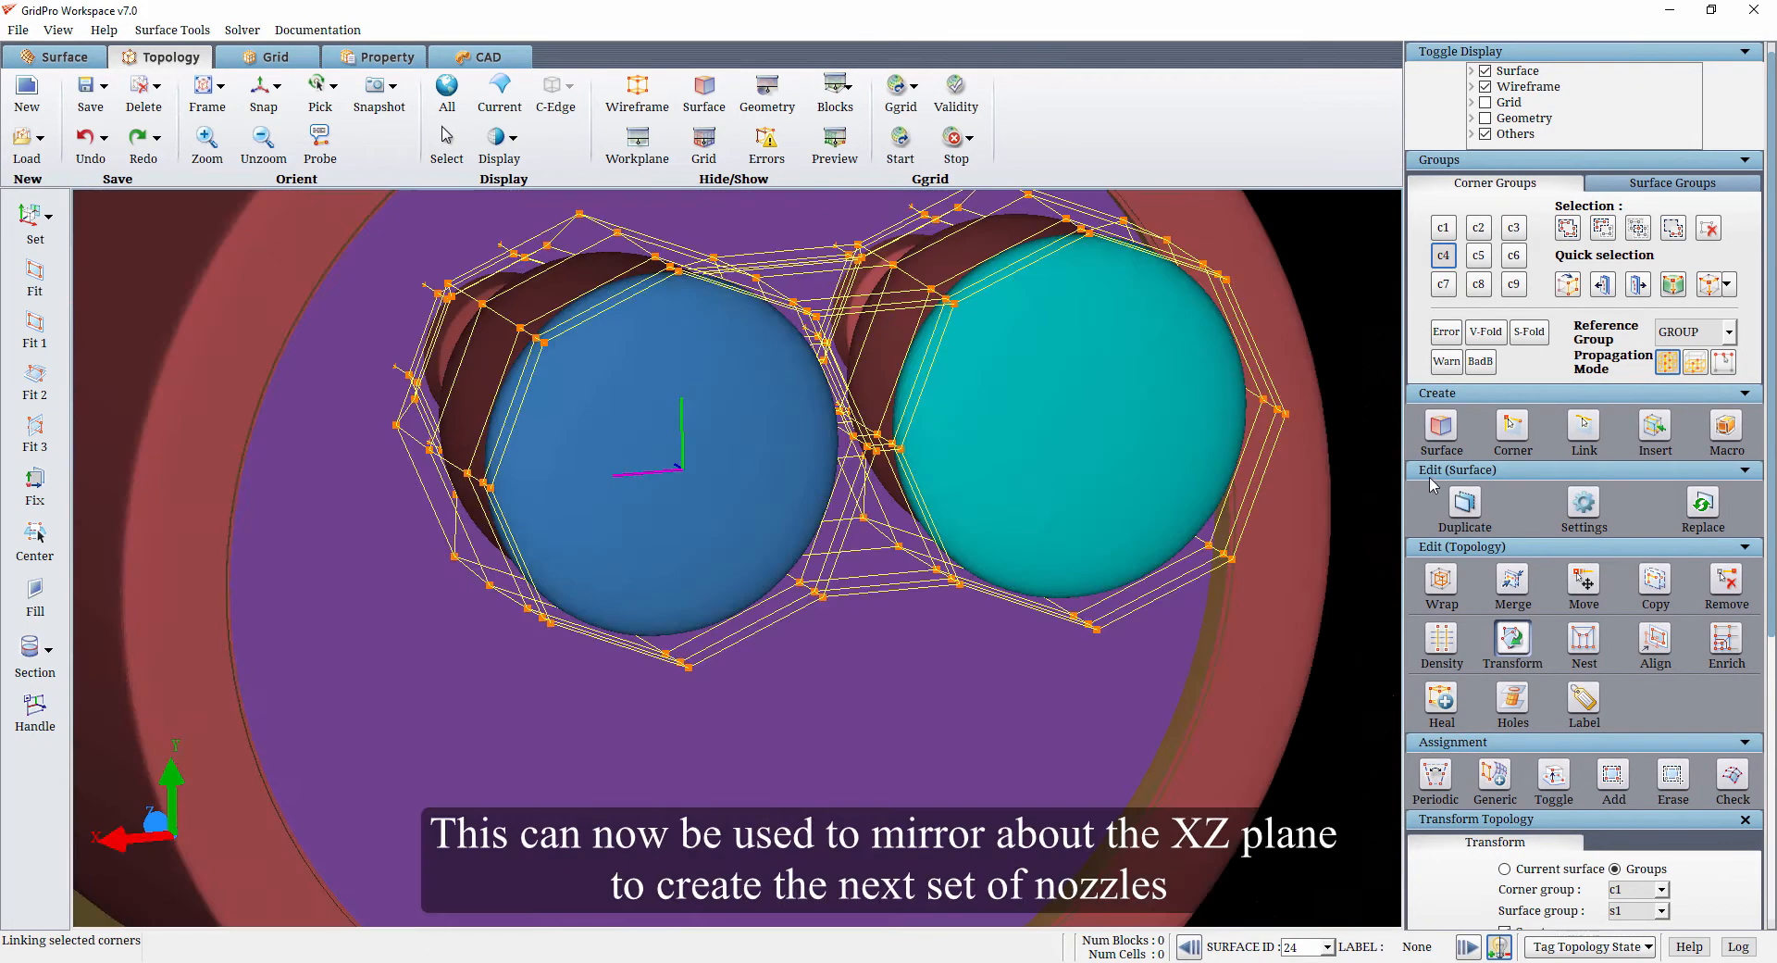
Activate corner group c1 and surface group s1, and set the surface reference group to ALL
click(1445, 229)
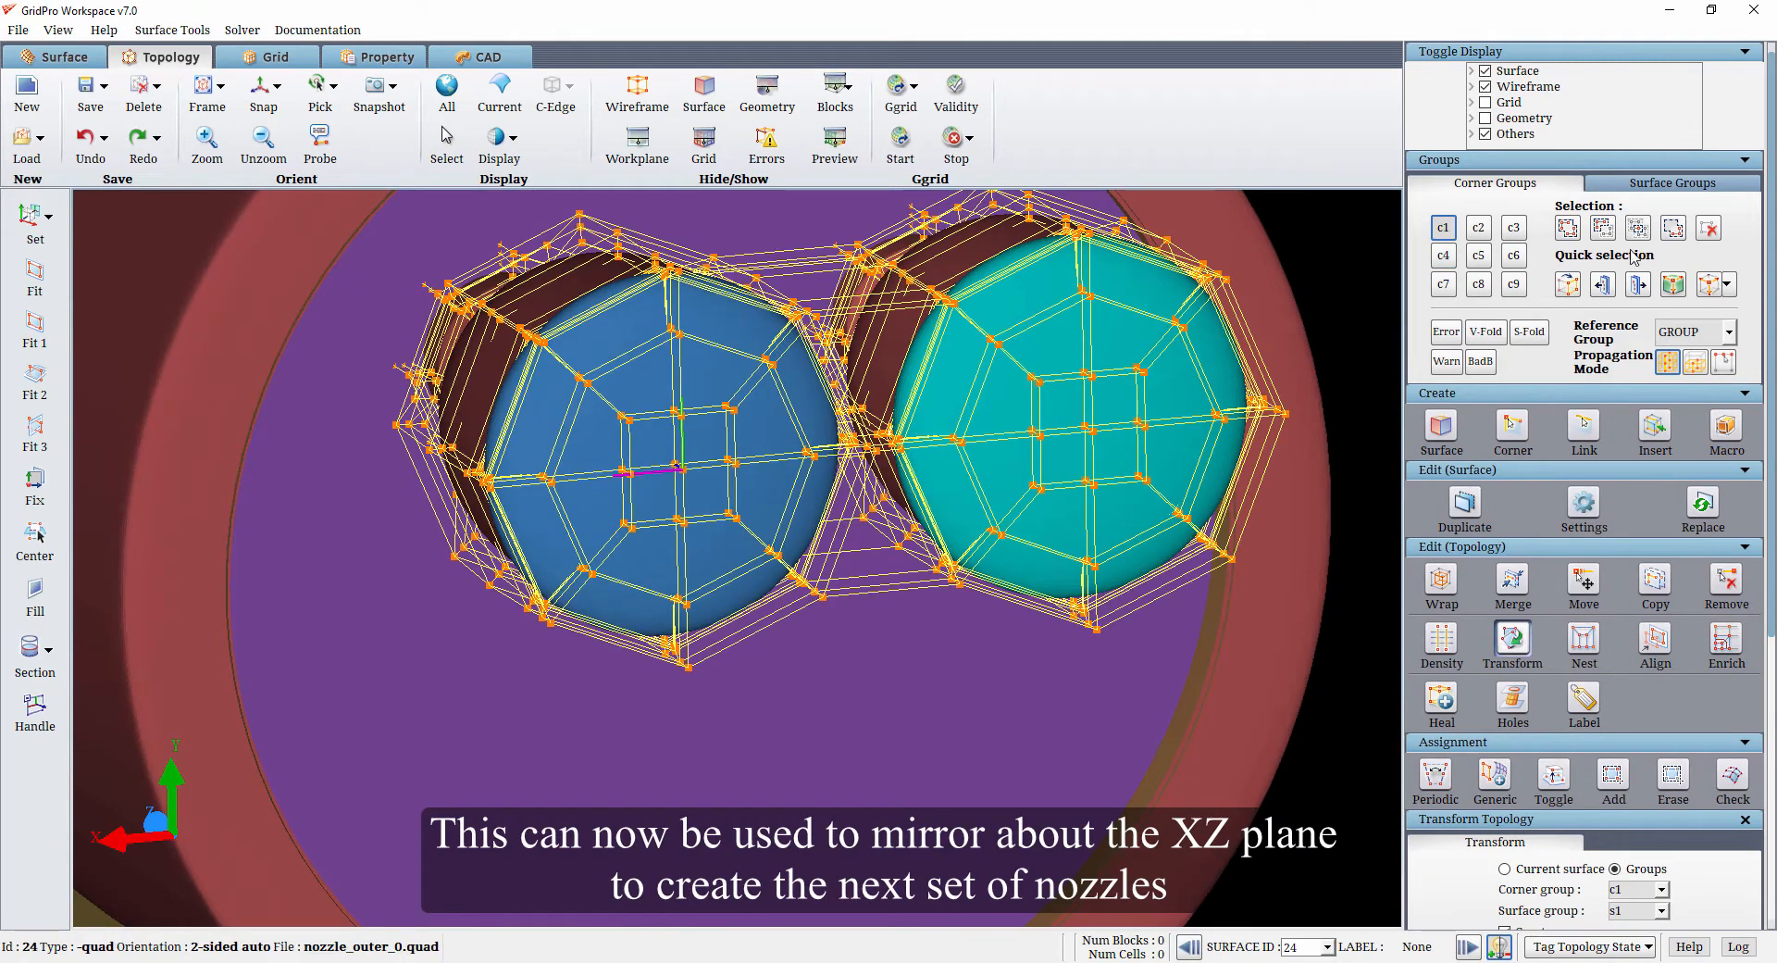
click(1639, 188)
click(1489, 245)
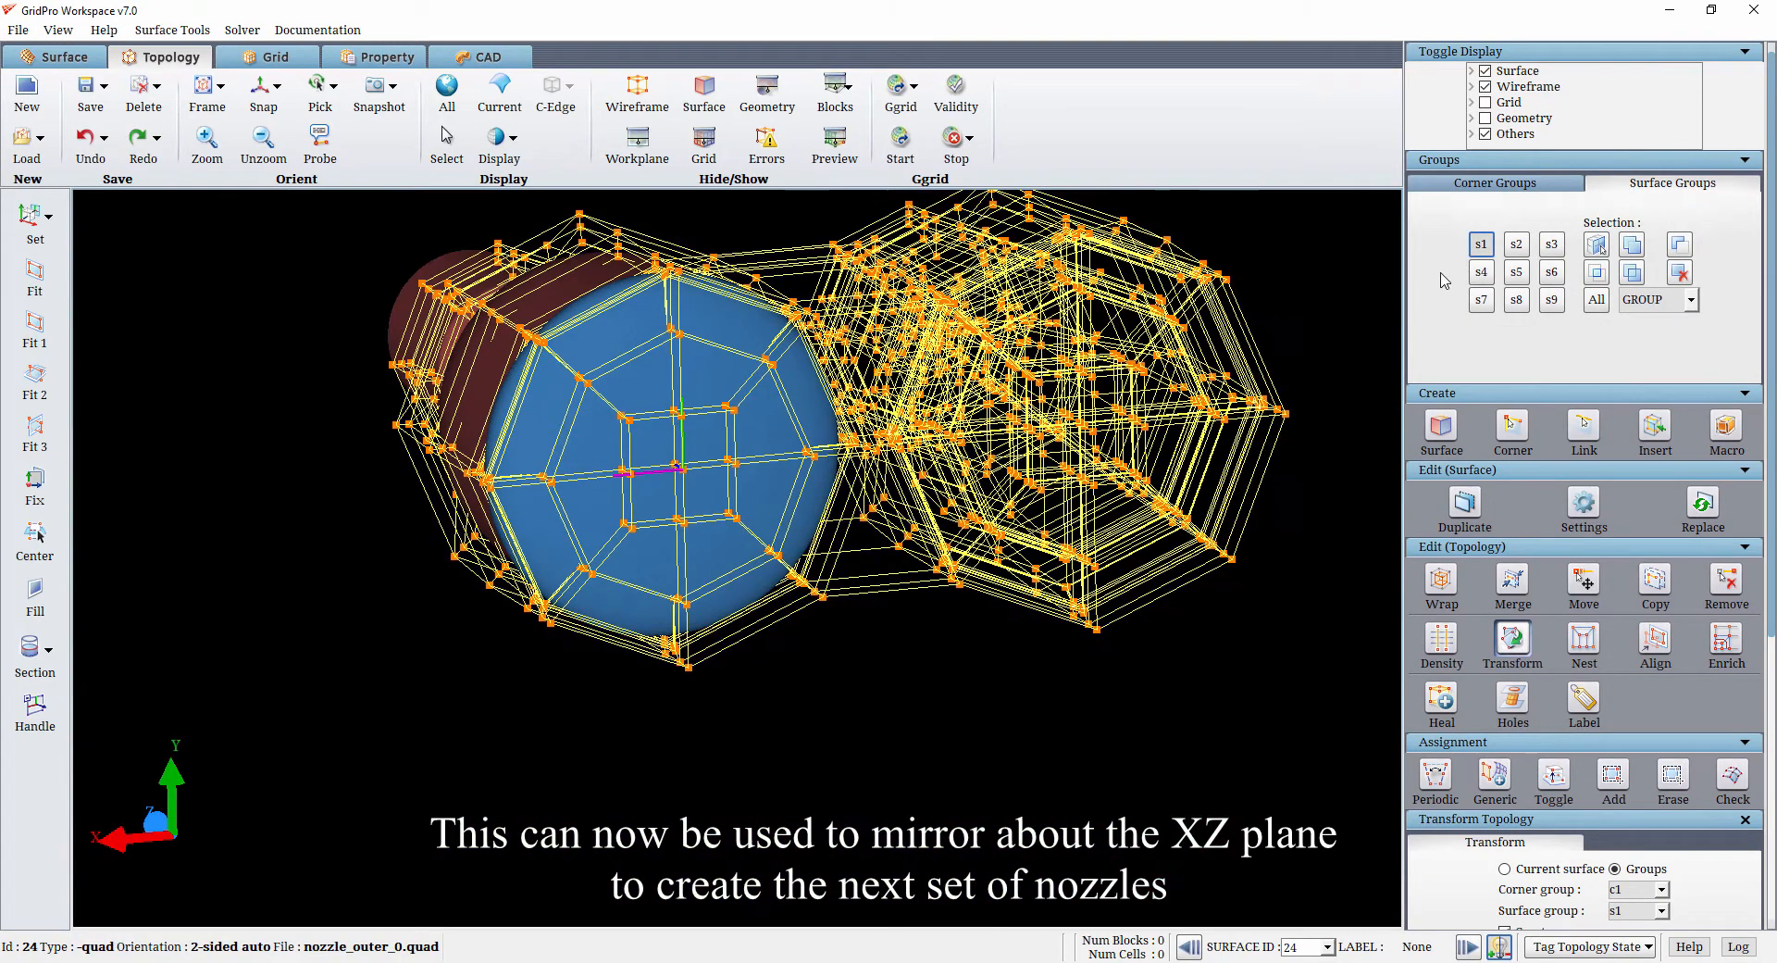
scroll(846, 742, down, 3)
drag(847, 741, 962, 768)
click(1690, 299)
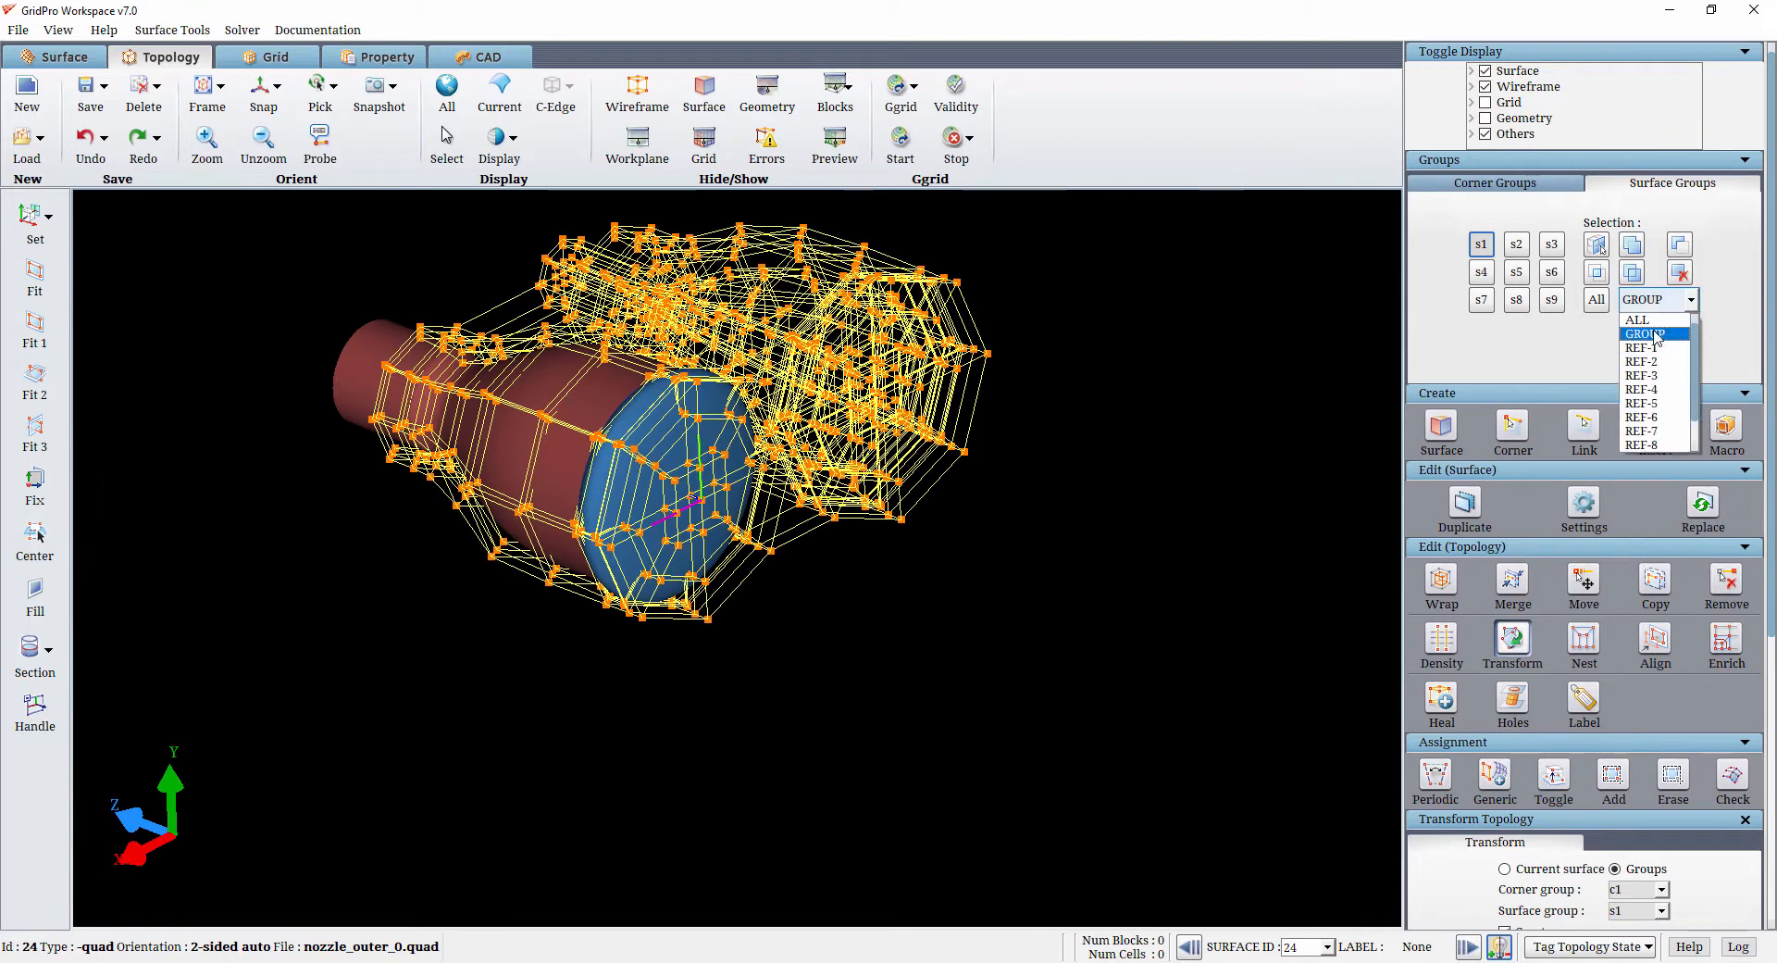
click(1652, 316)
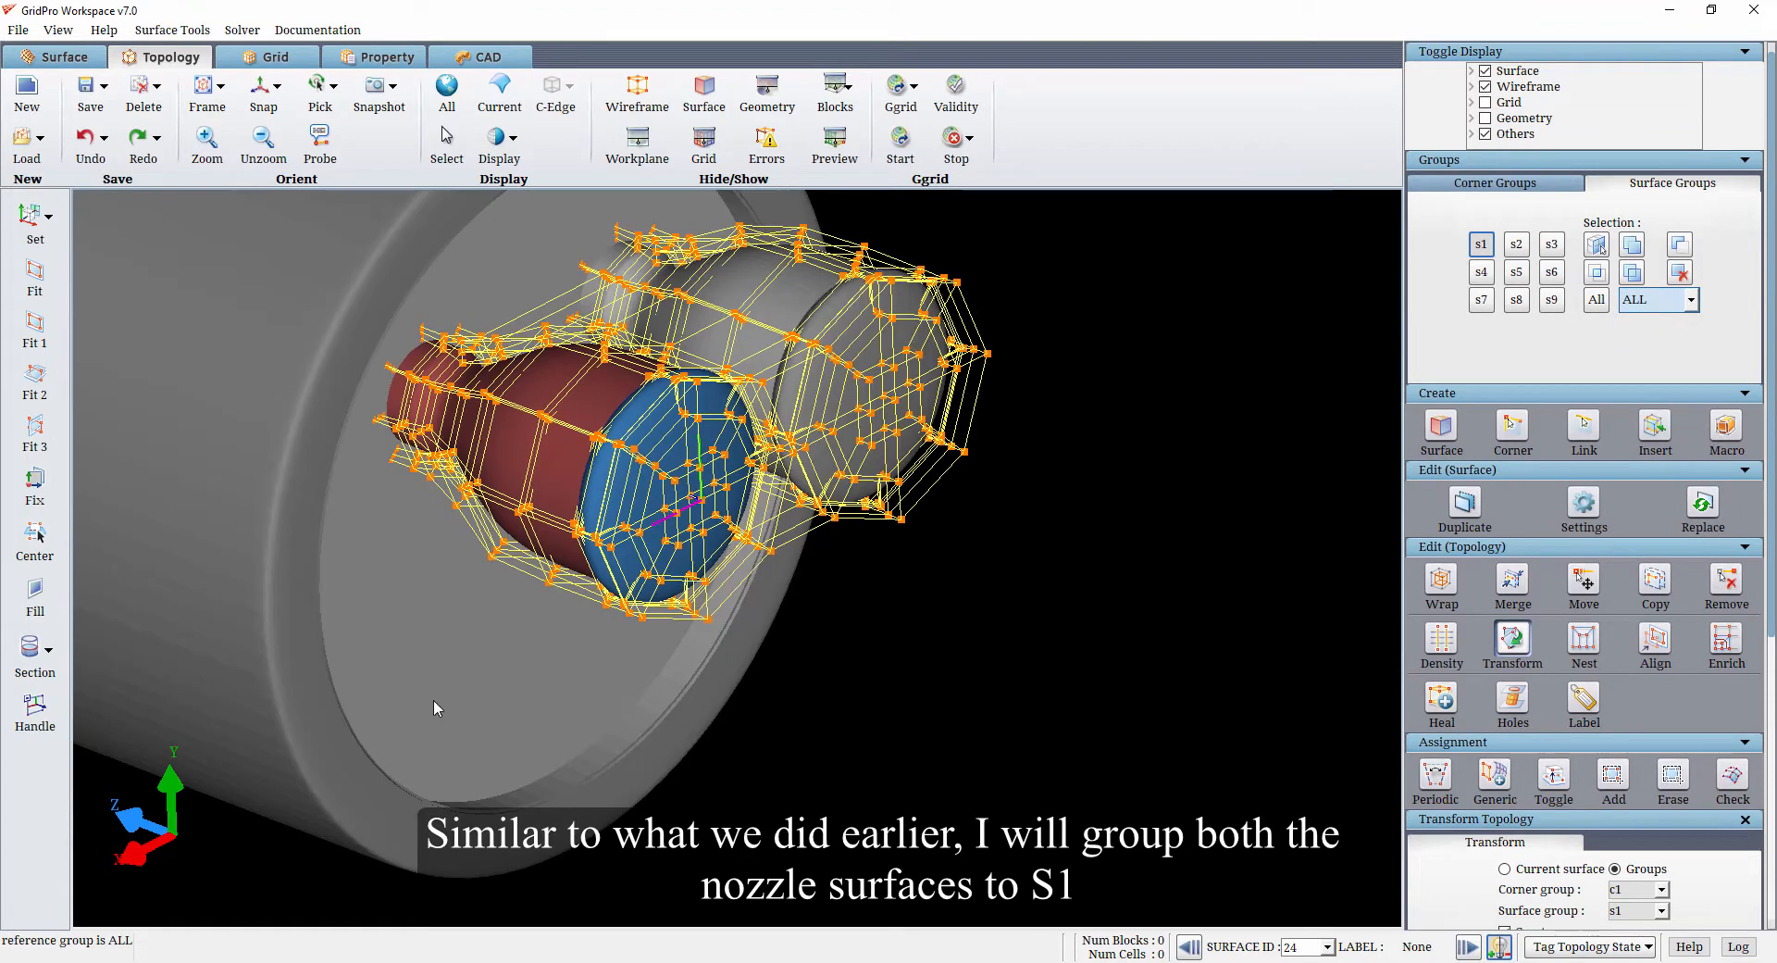
Hide the wireframe, add the mirrored nozzle's surfaces to surface group s1, and deactivate the group
drag(434, 701, 503, 837)
middle_drag(833, 631, 967, 819)
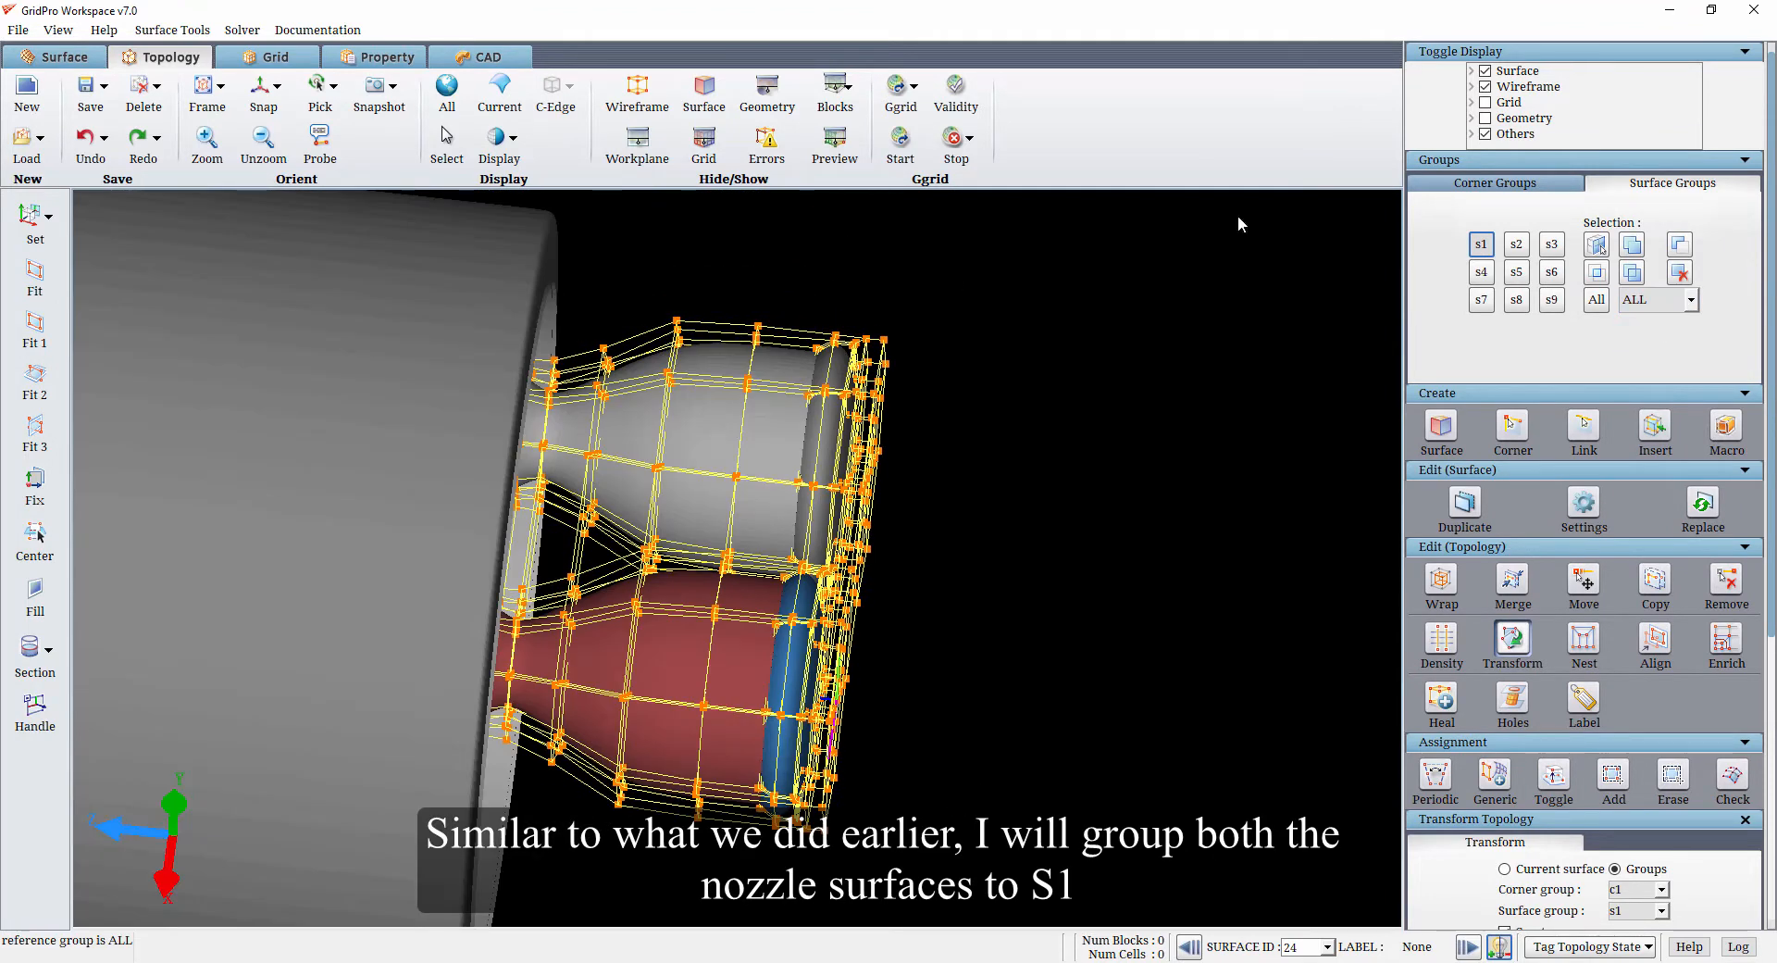
click(638, 90)
click(1632, 244)
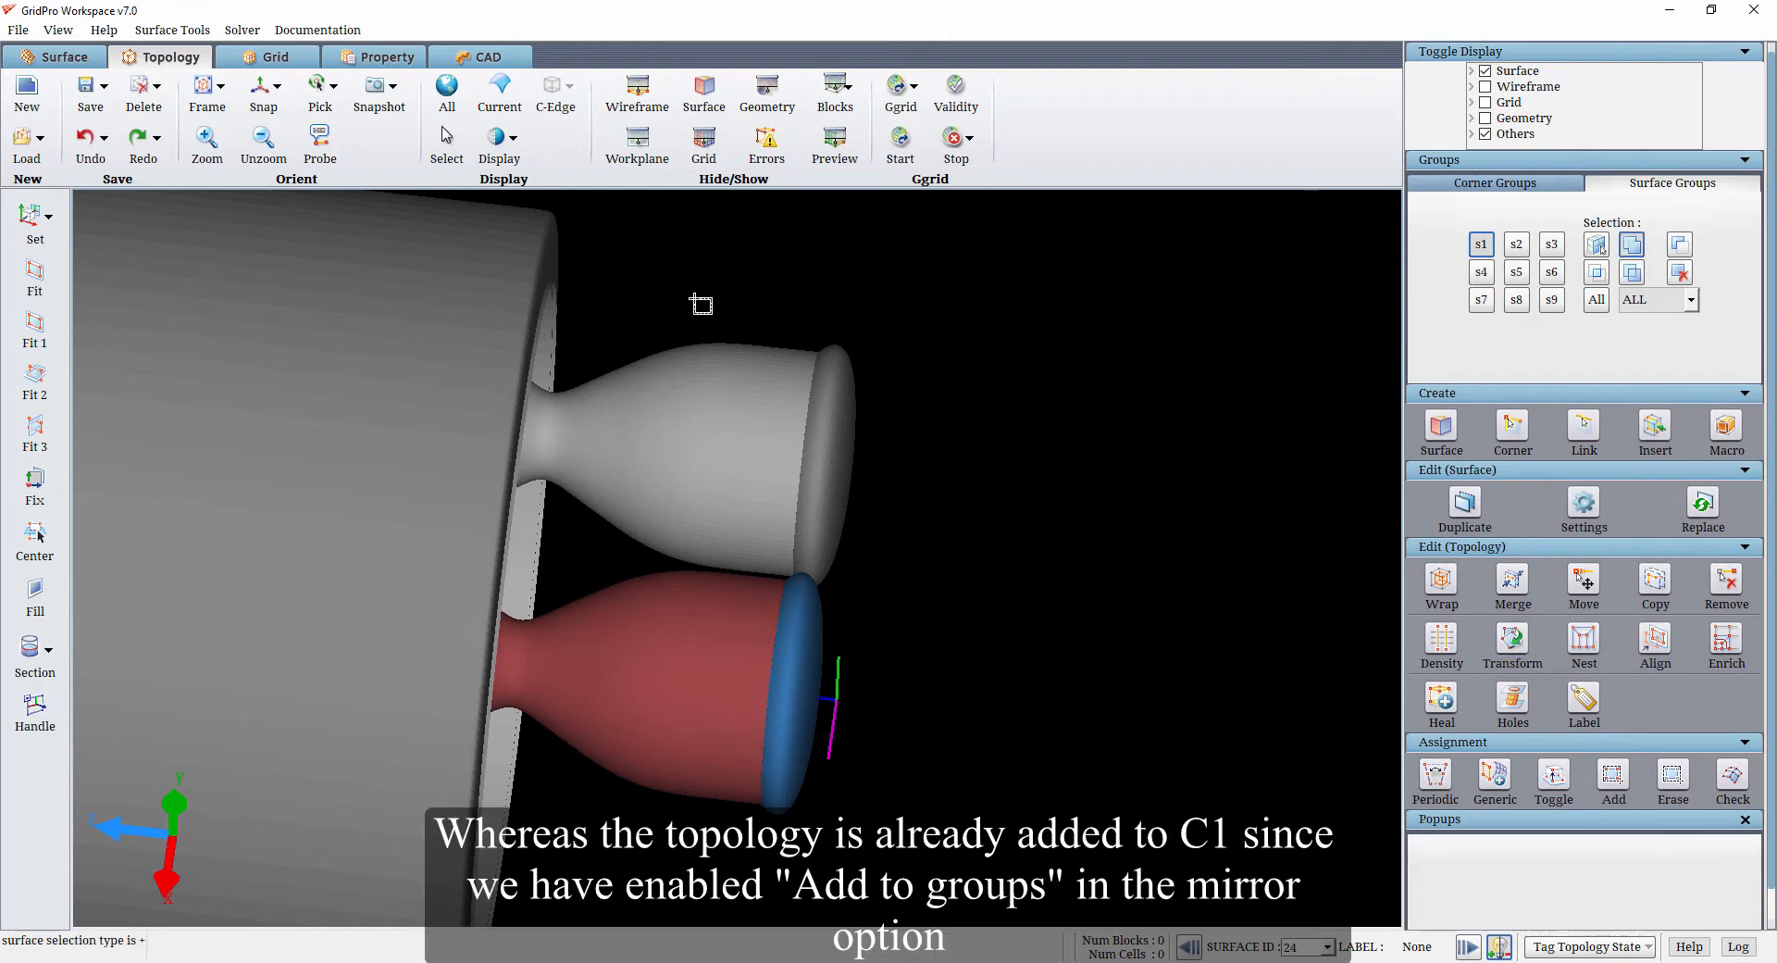
drag(701, 305, 926, 509)
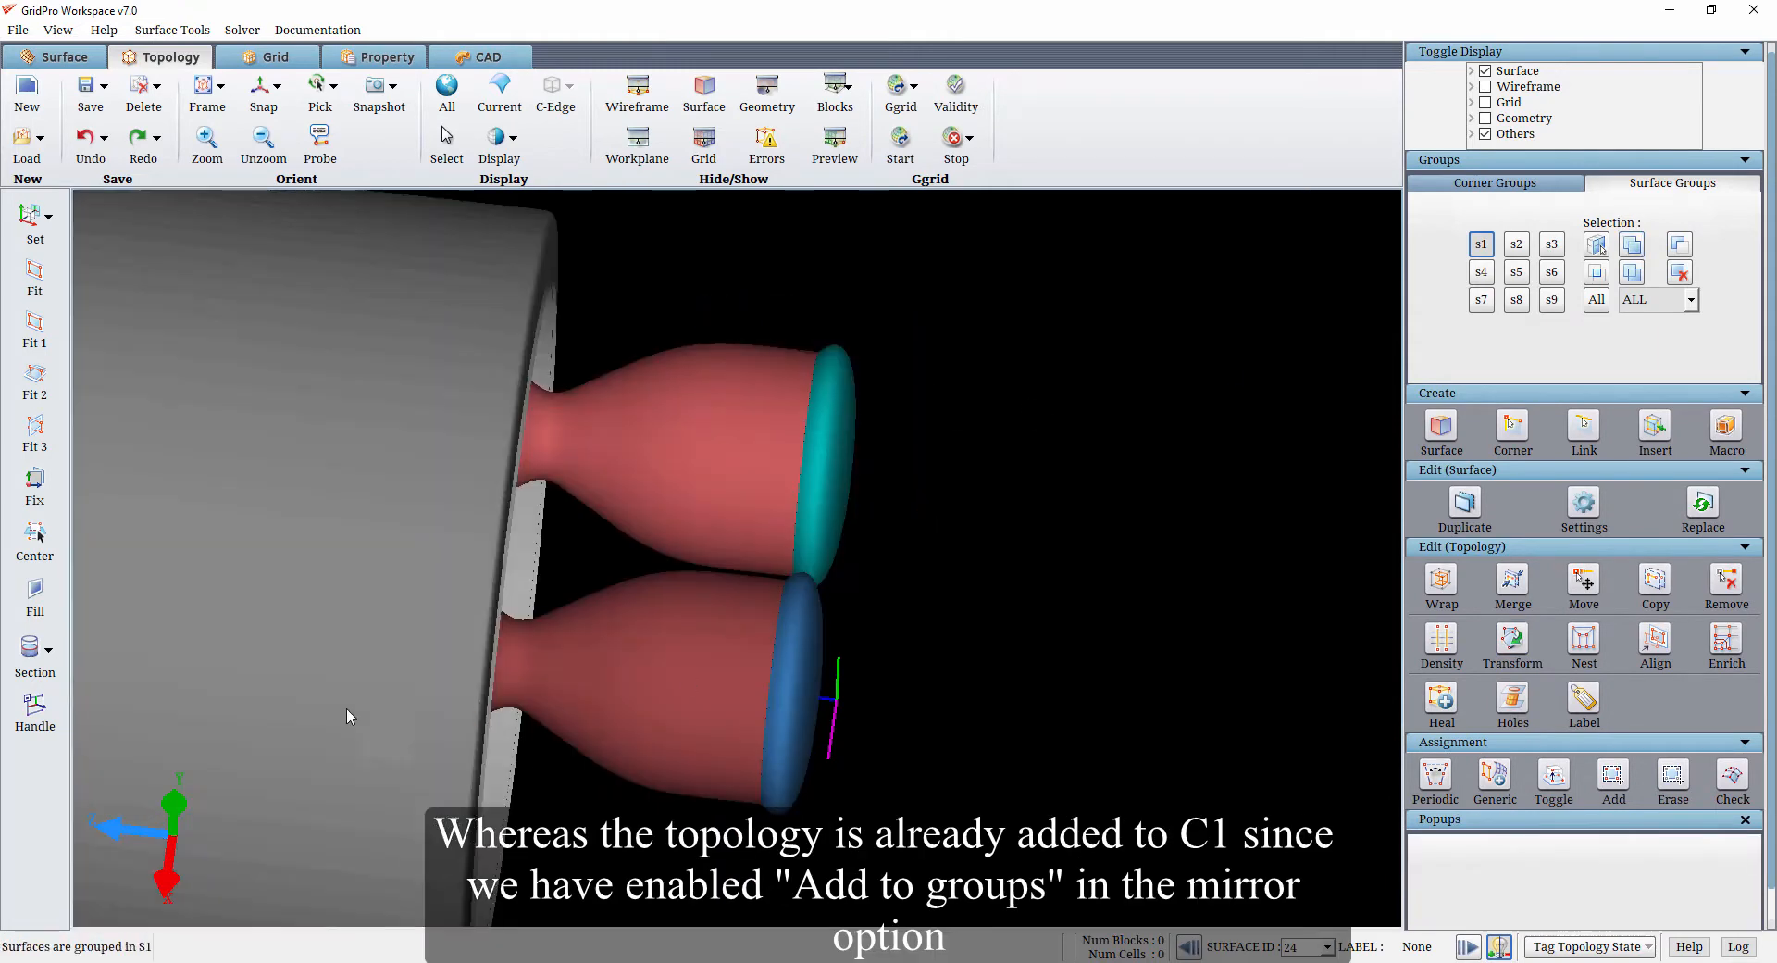
drag(346, 709, 271, 622)
click(1488, 250)
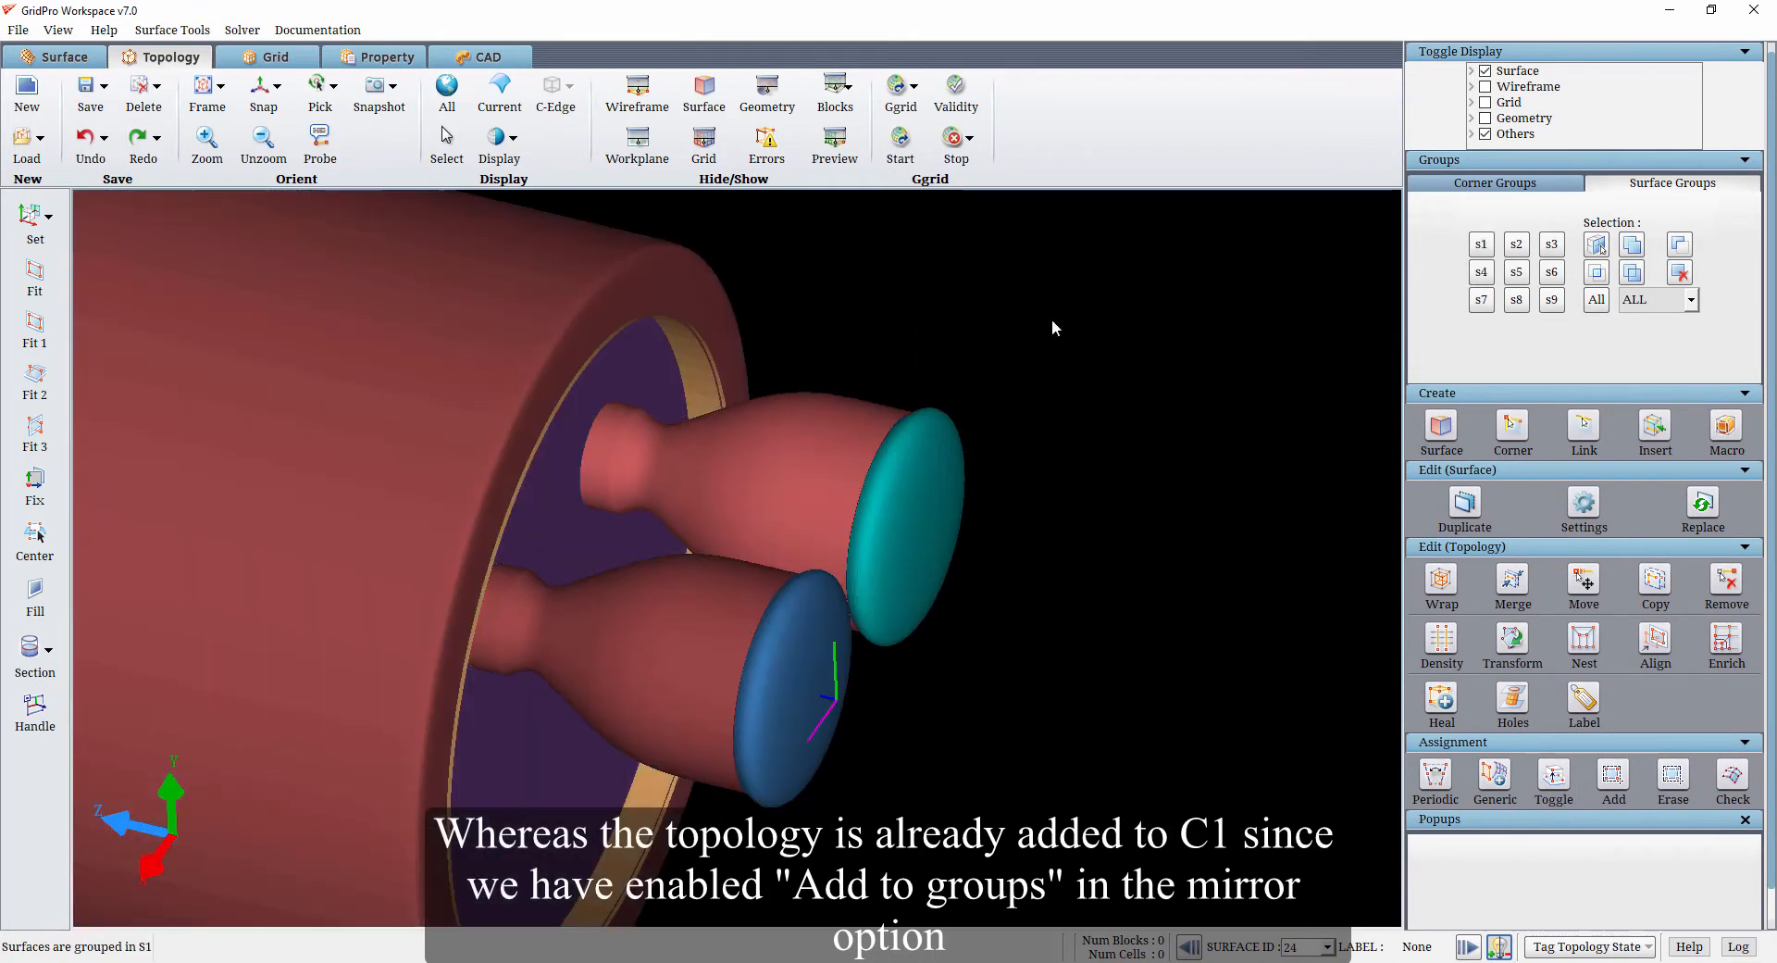
Hide the rocket's outer body surface around the nozzle base
right_click(508, 309)
click(546, 461)
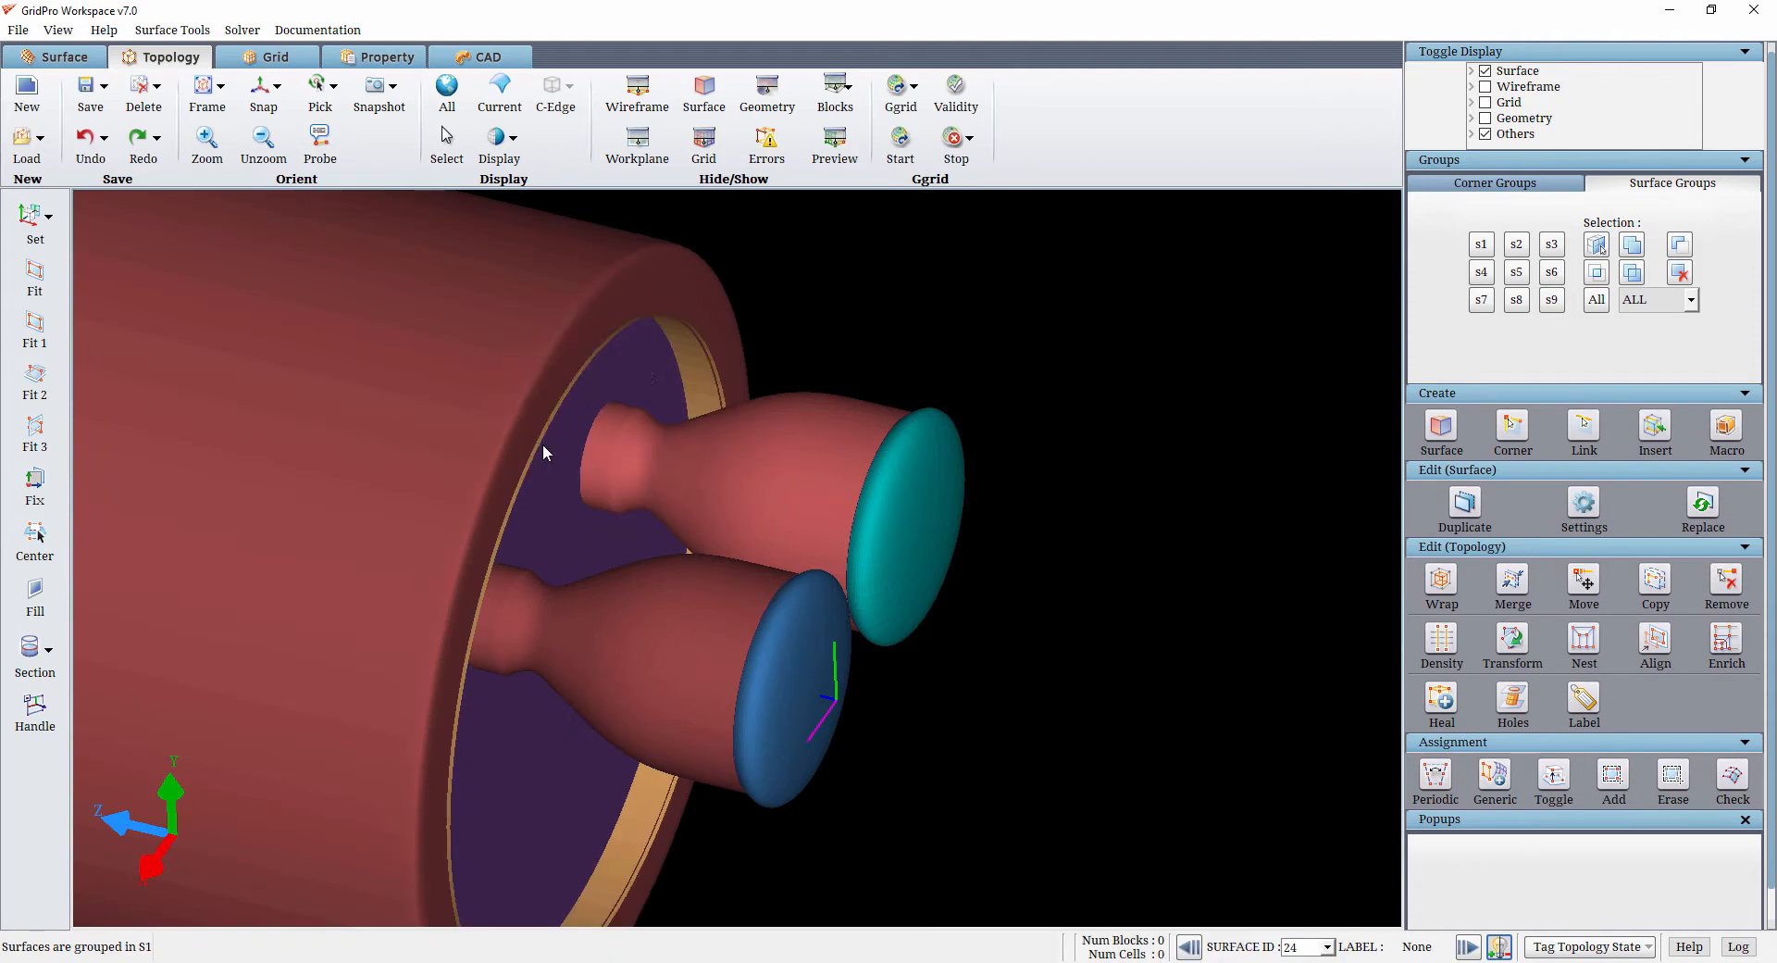
right_click(546, 330)
click(590, 482)
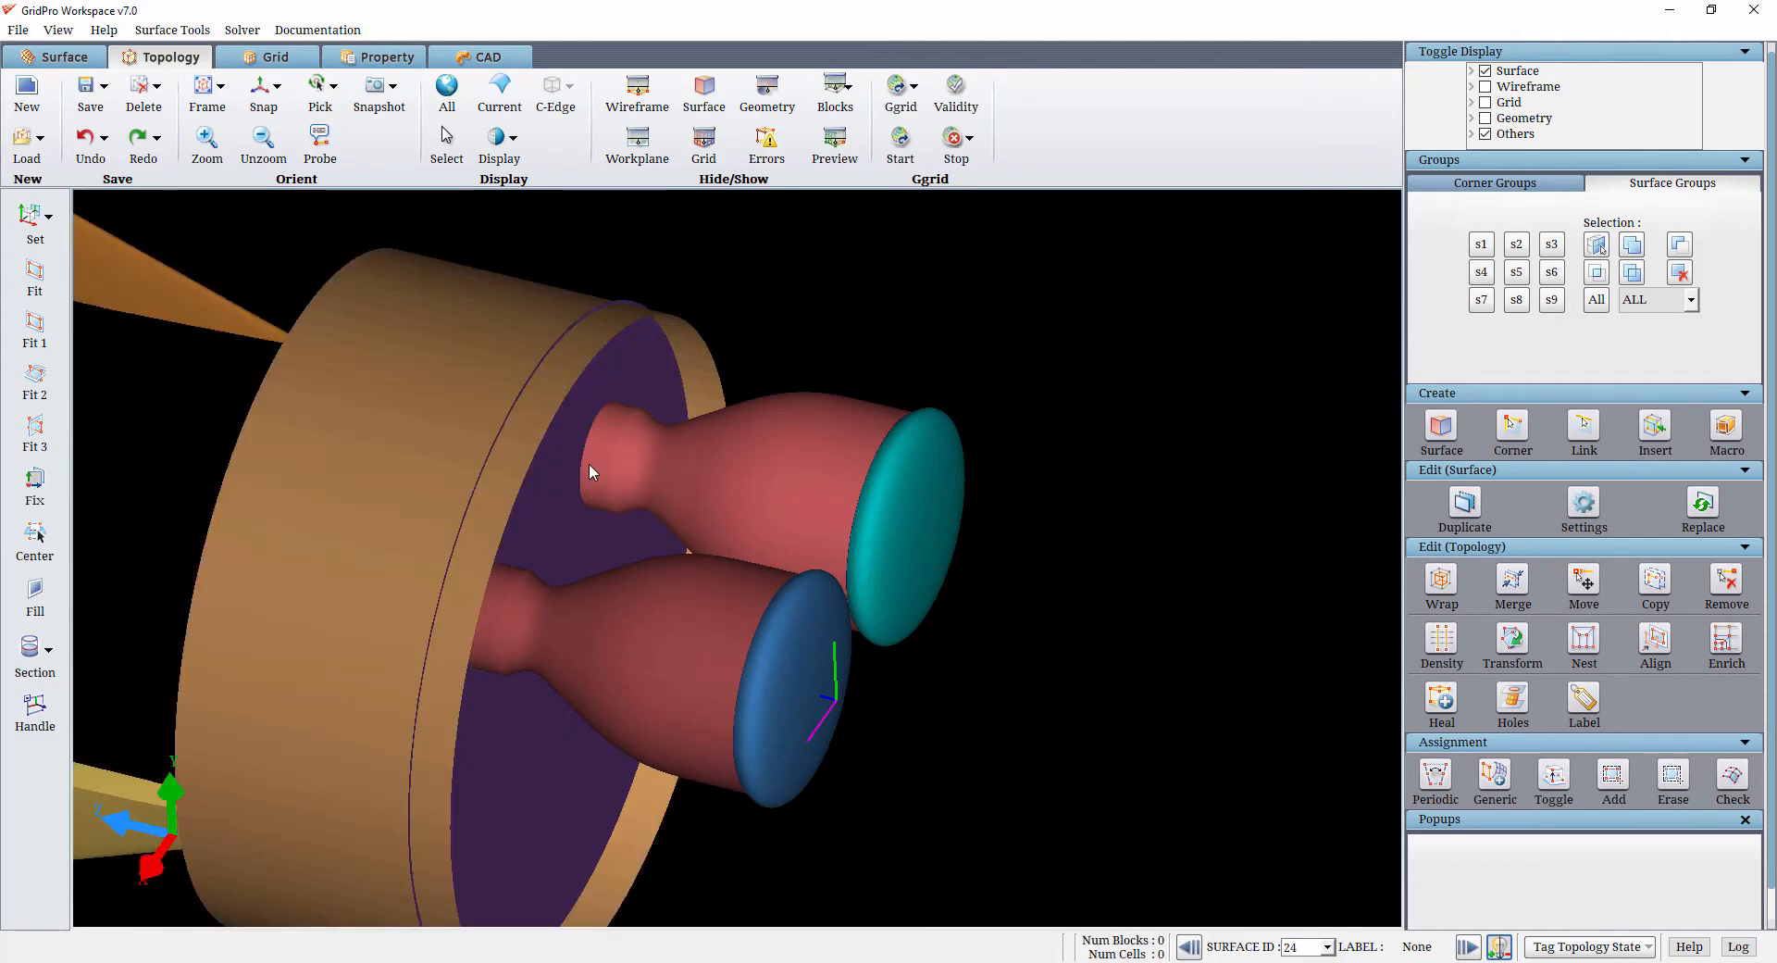
Hide the rocket's base surfaces surrounding the two nozzles, leaving the nozzle surfaces exposed
right_click(613, 370)
click(656, 505)
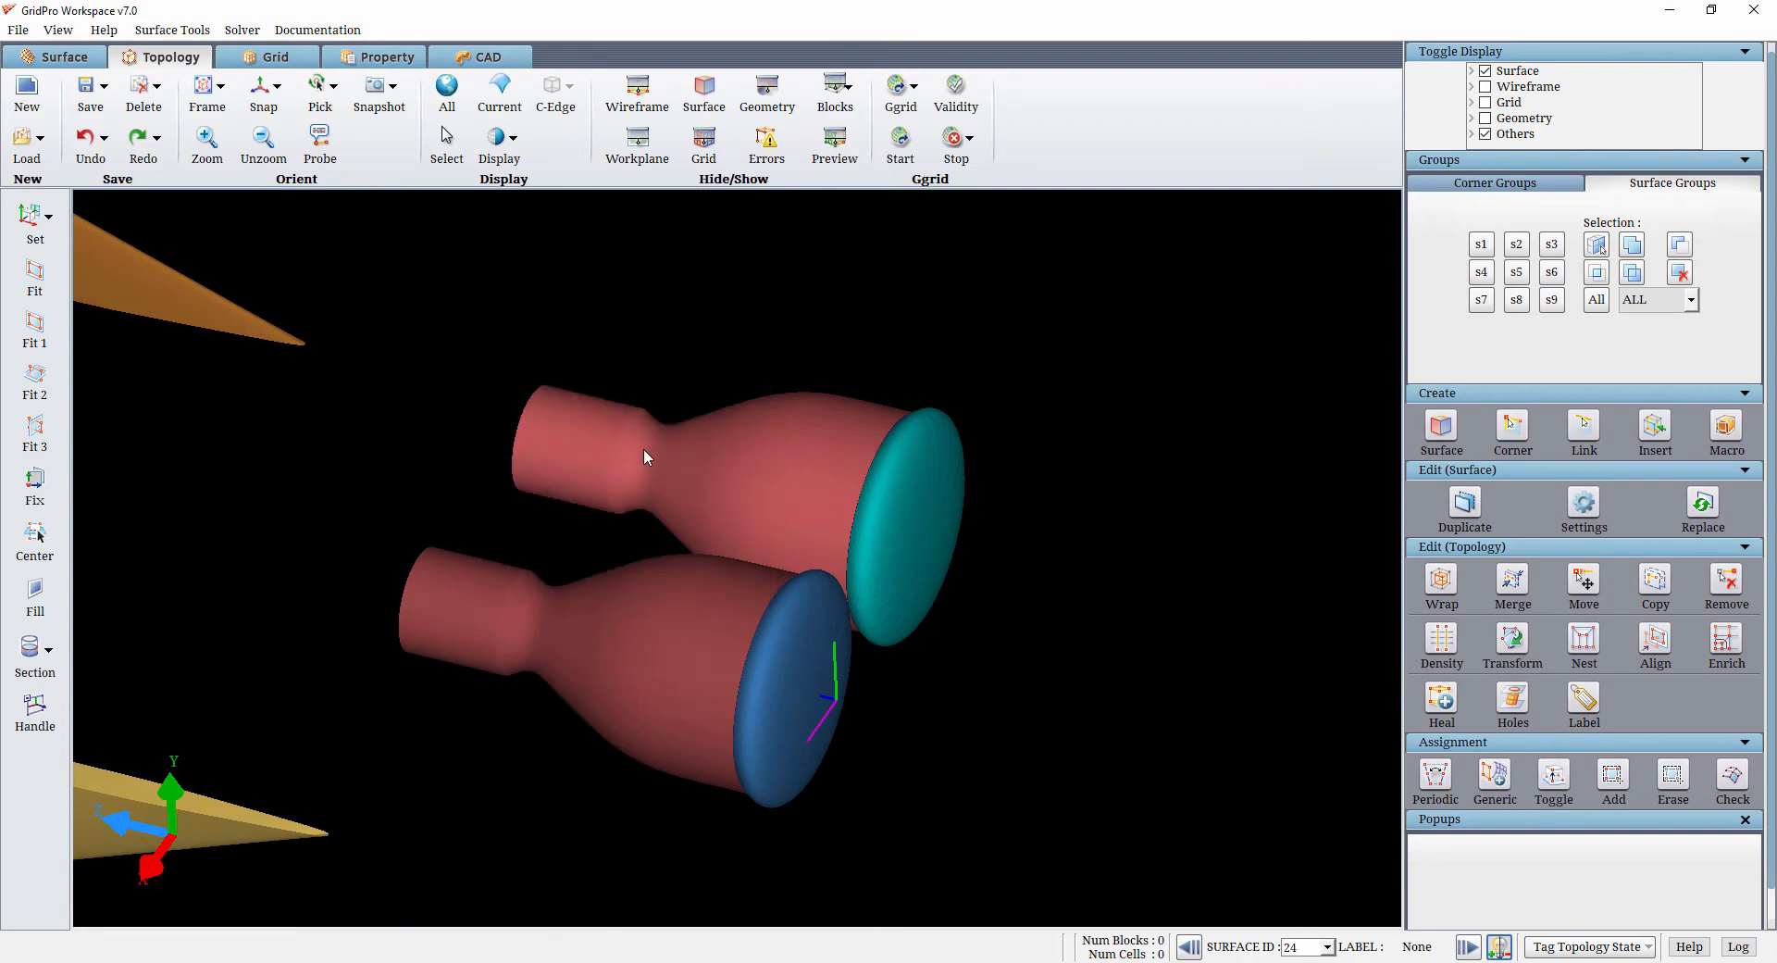
drag(440, 520, 1012, 621)
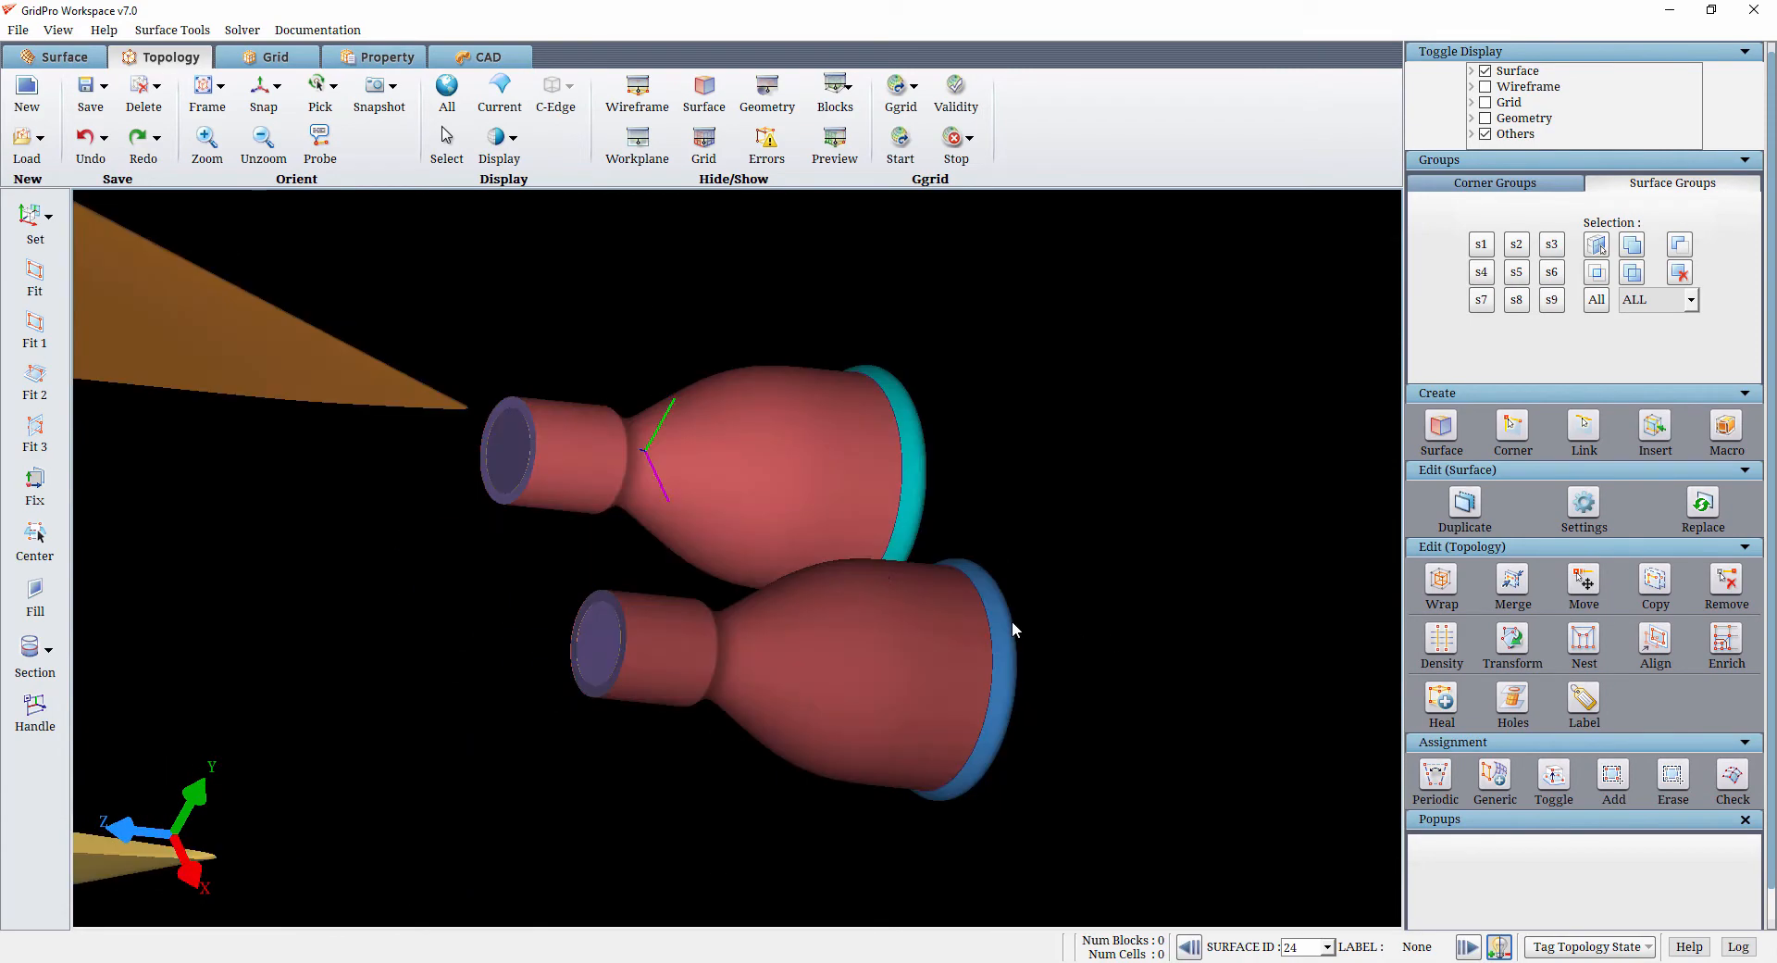
Activate surface group s1, add the surfaces of both nozzles to it, and deactivate the group
click(1482, 245)
click(1632, 243)
drag(714, 486, 602, 274)
drag(756, 615, 1215, 650)
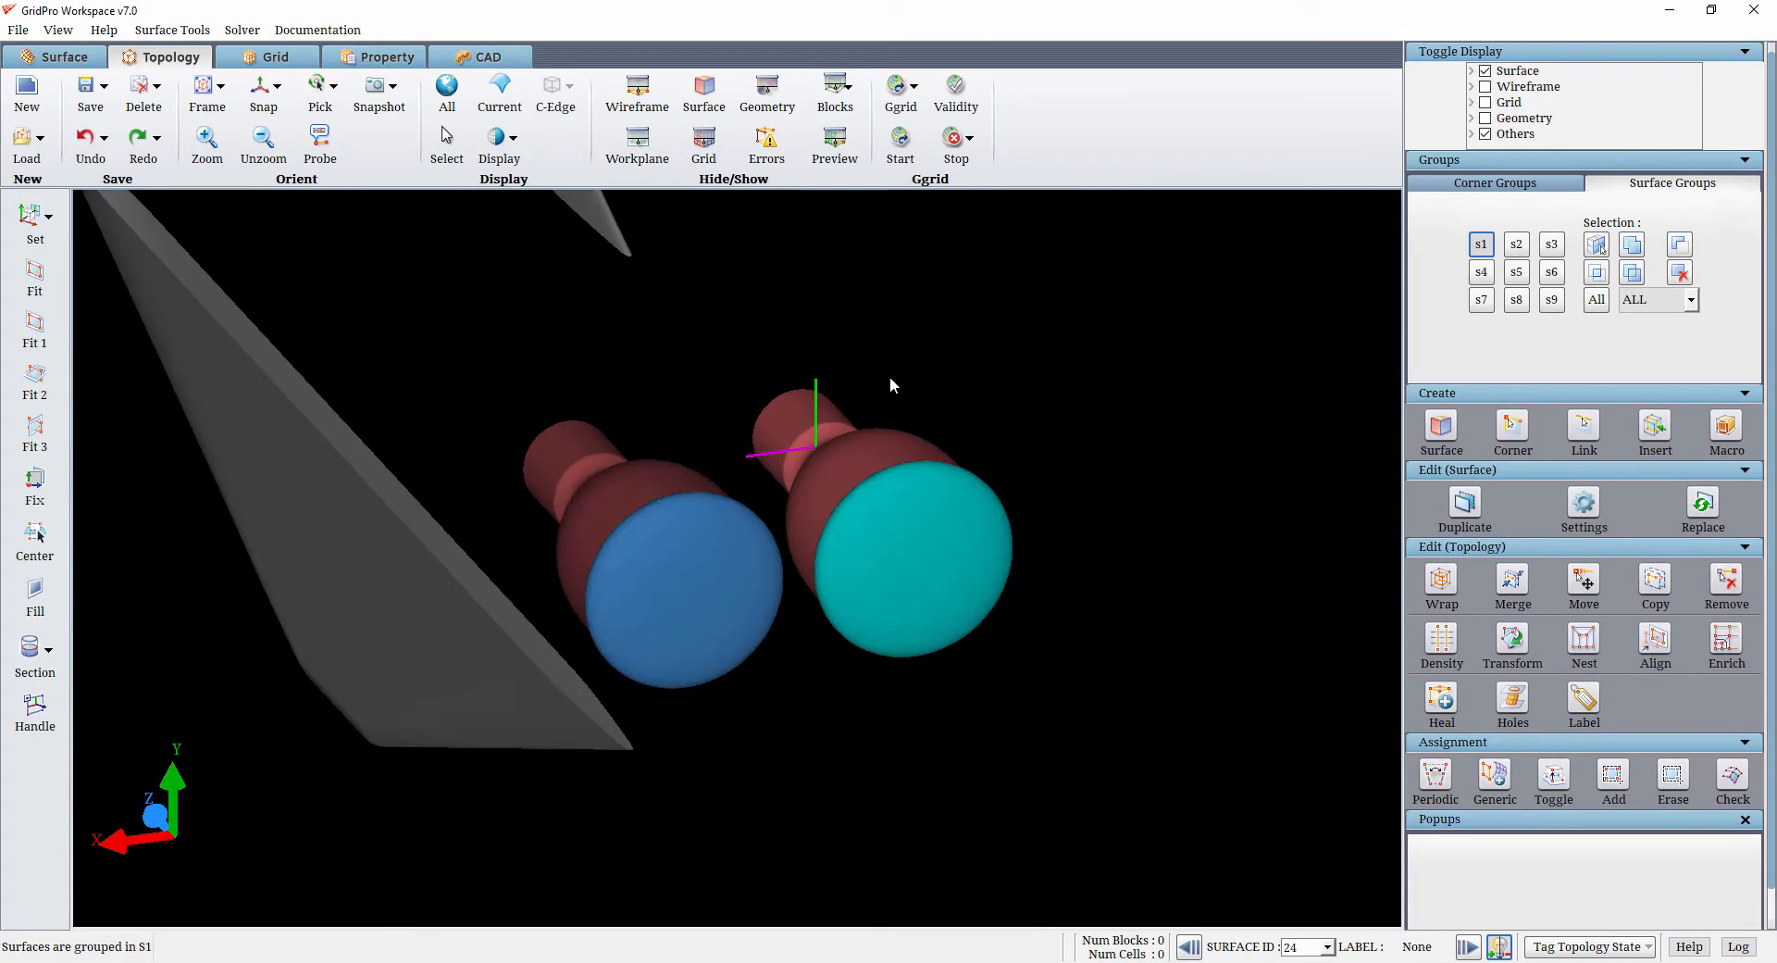
click(1477, 246)
Deactivate corner group c1 and show the topology wireframe around the two nozzles
click(1493, 184)
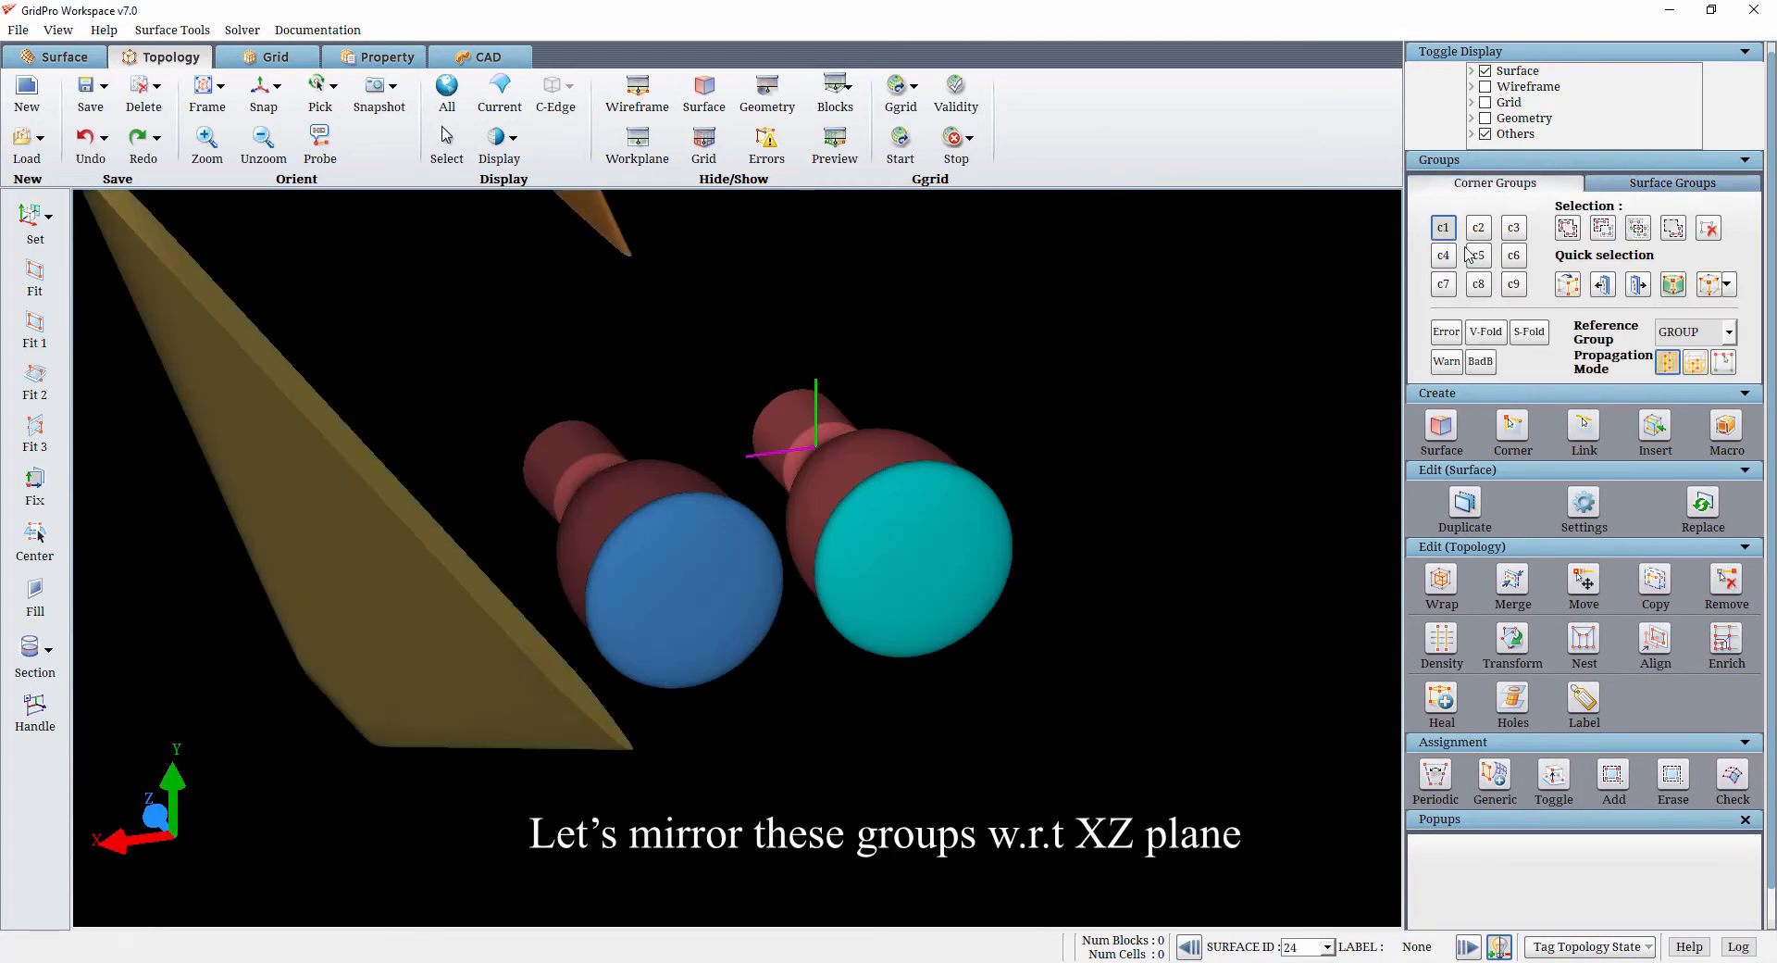
click(1441, 231)
scroll(968, 717, down, 5)
drag(969, 717, 958, 680)
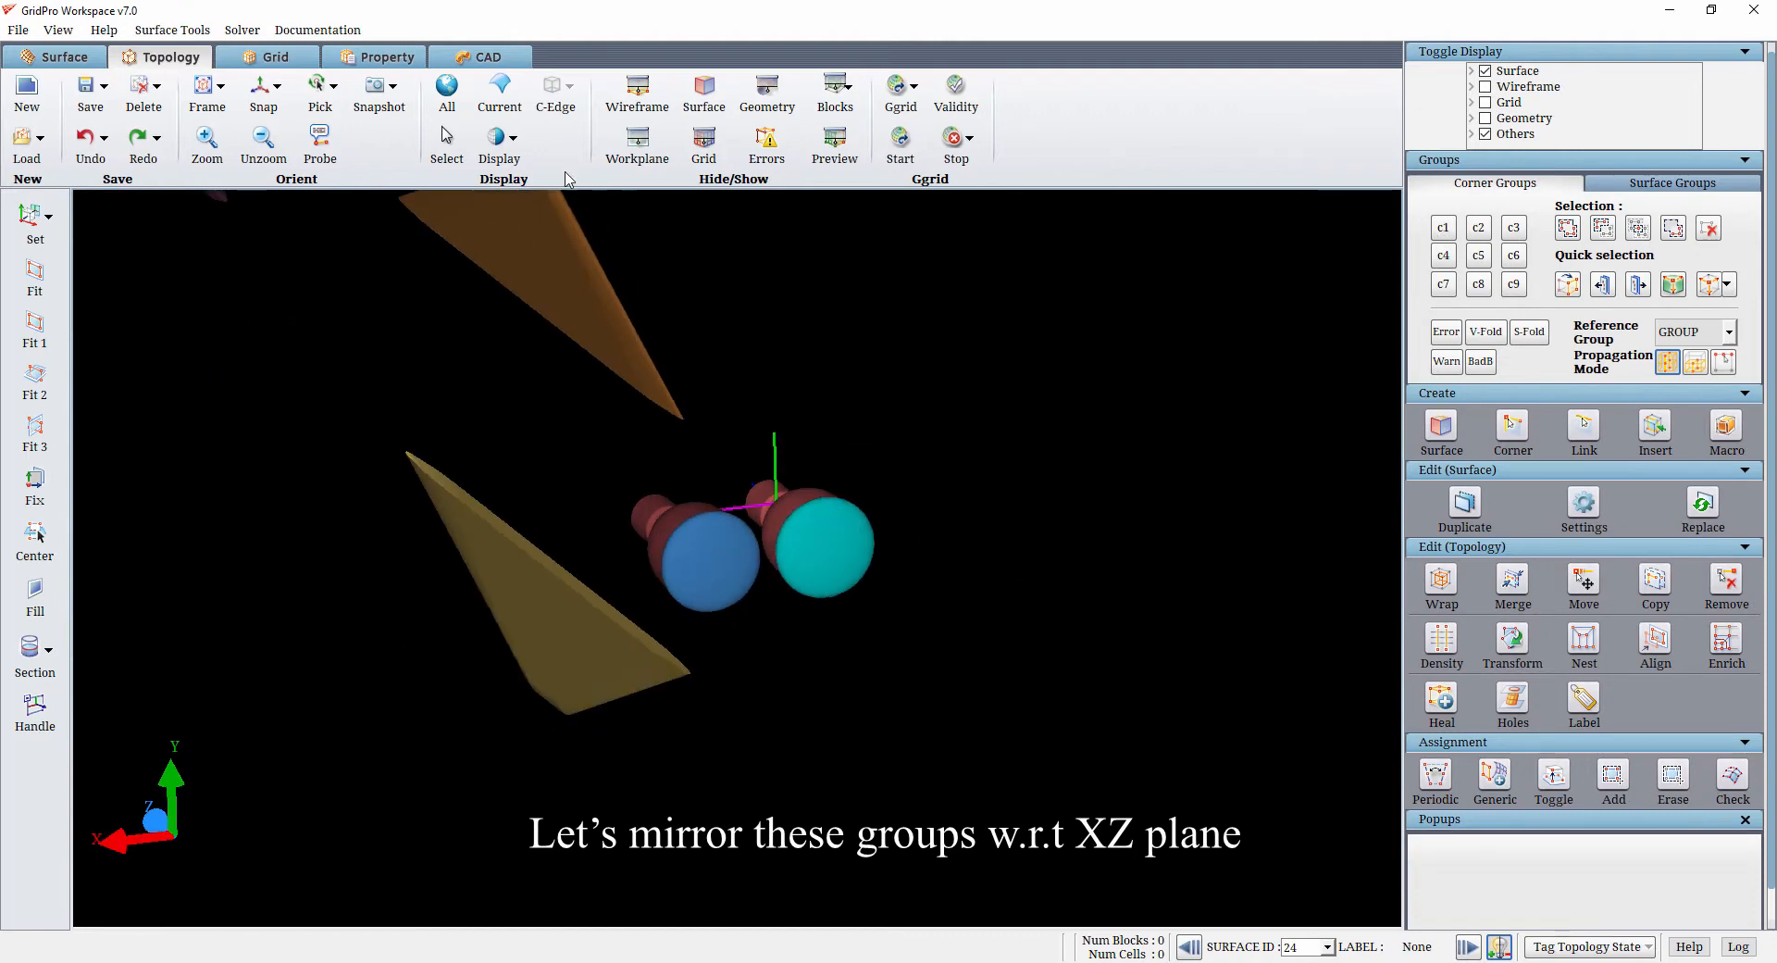
click(646, 101)
Mirror a copy of corner group c1 and surface group s1 about the XZ plane, adding the copies to the groups
scroll(928, 681, up, 3)
click(1523, 635)
scroll(1564, 611, down, 8)
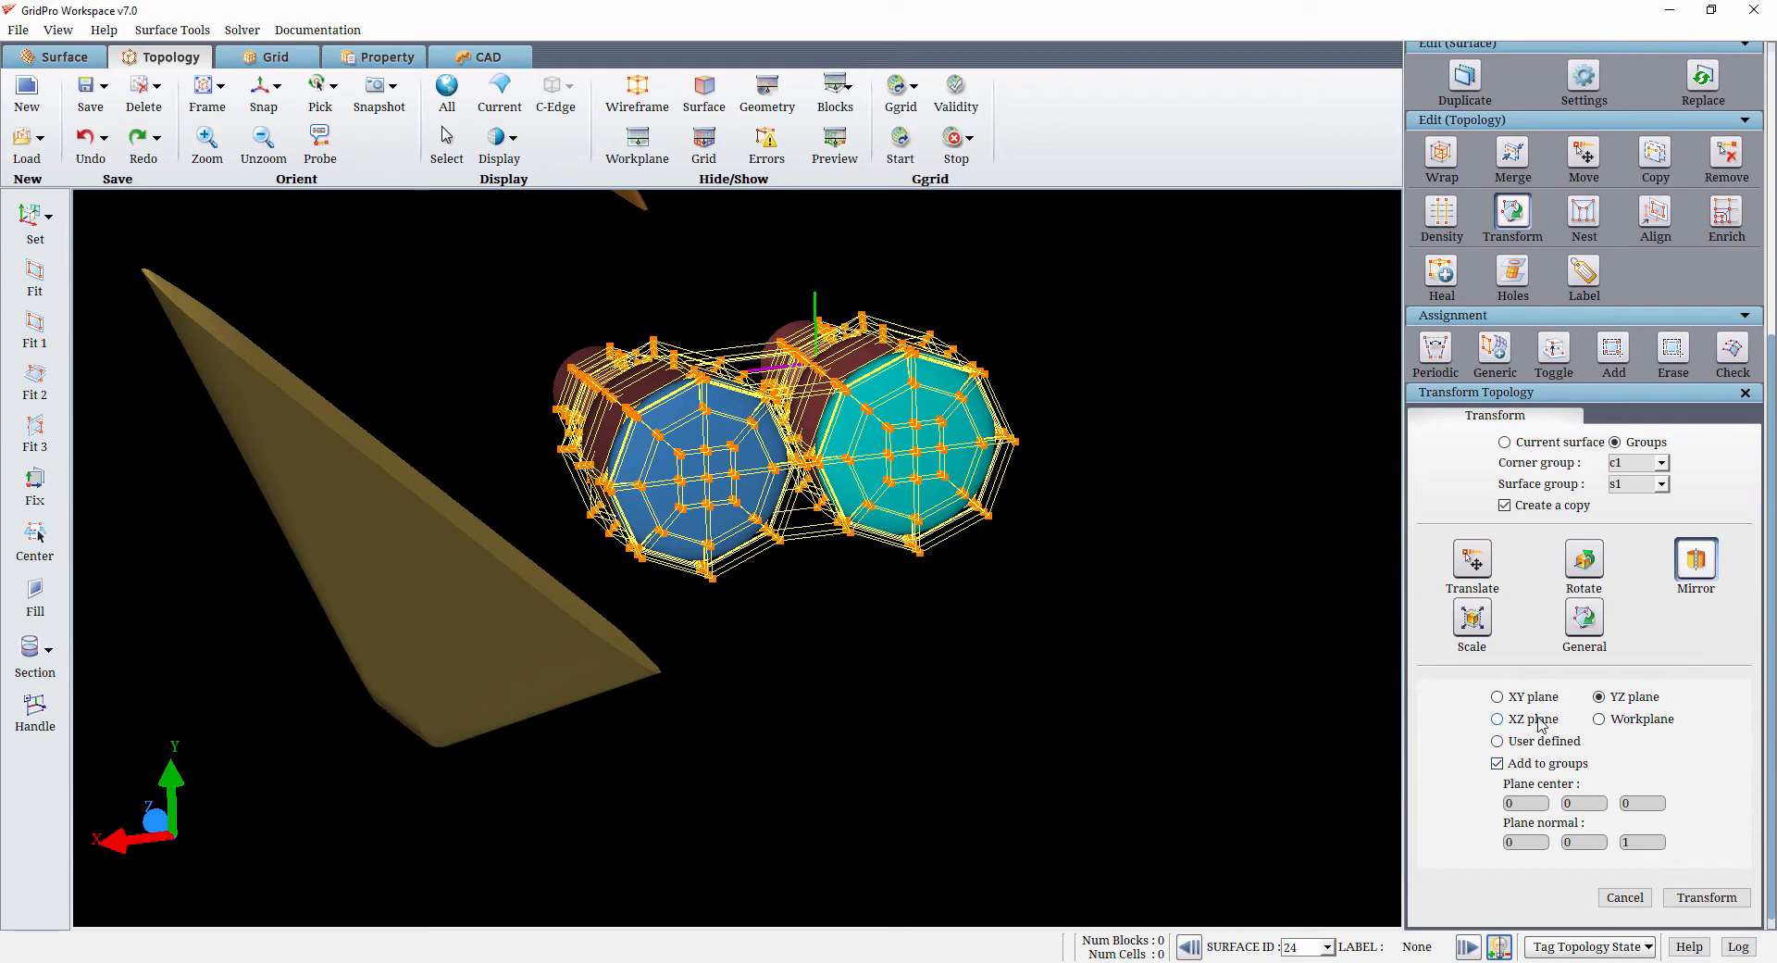
click(1540, 723)
drag(824, 826, 748, 804)
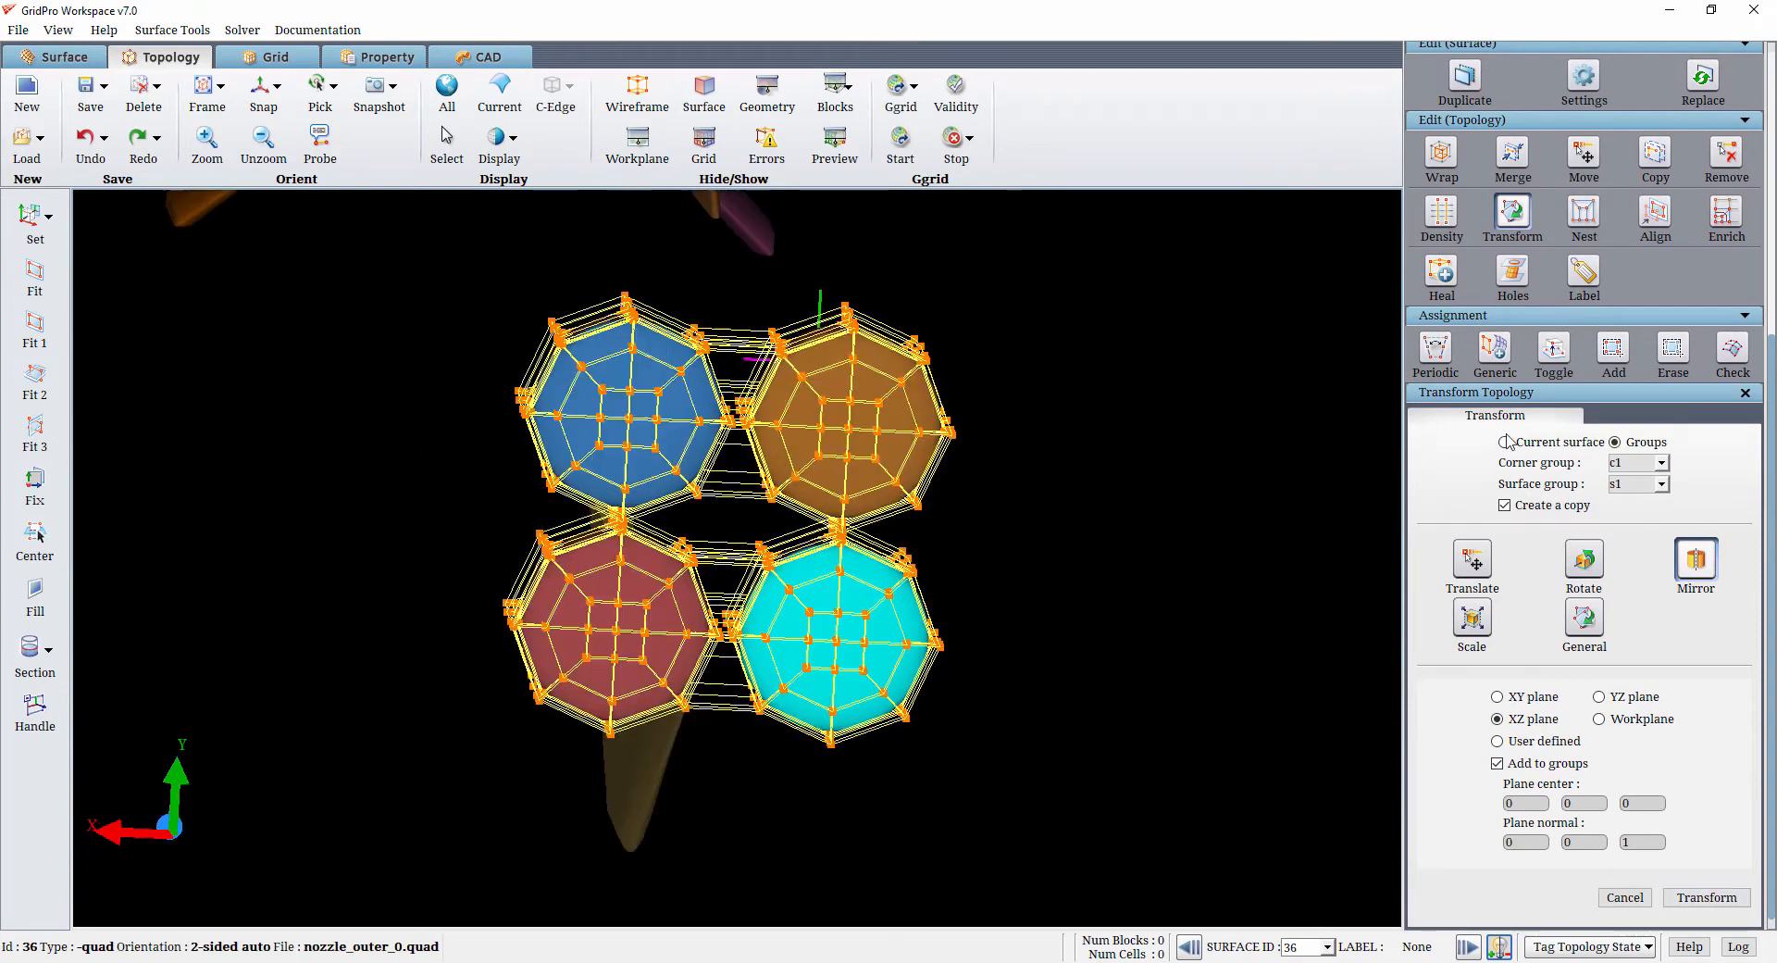
Activate corner group c4 and keep GROUP as the reference group to isolate the outer nozzle corners
scroll(1571, 497, up, 5)
click(1444, 256)
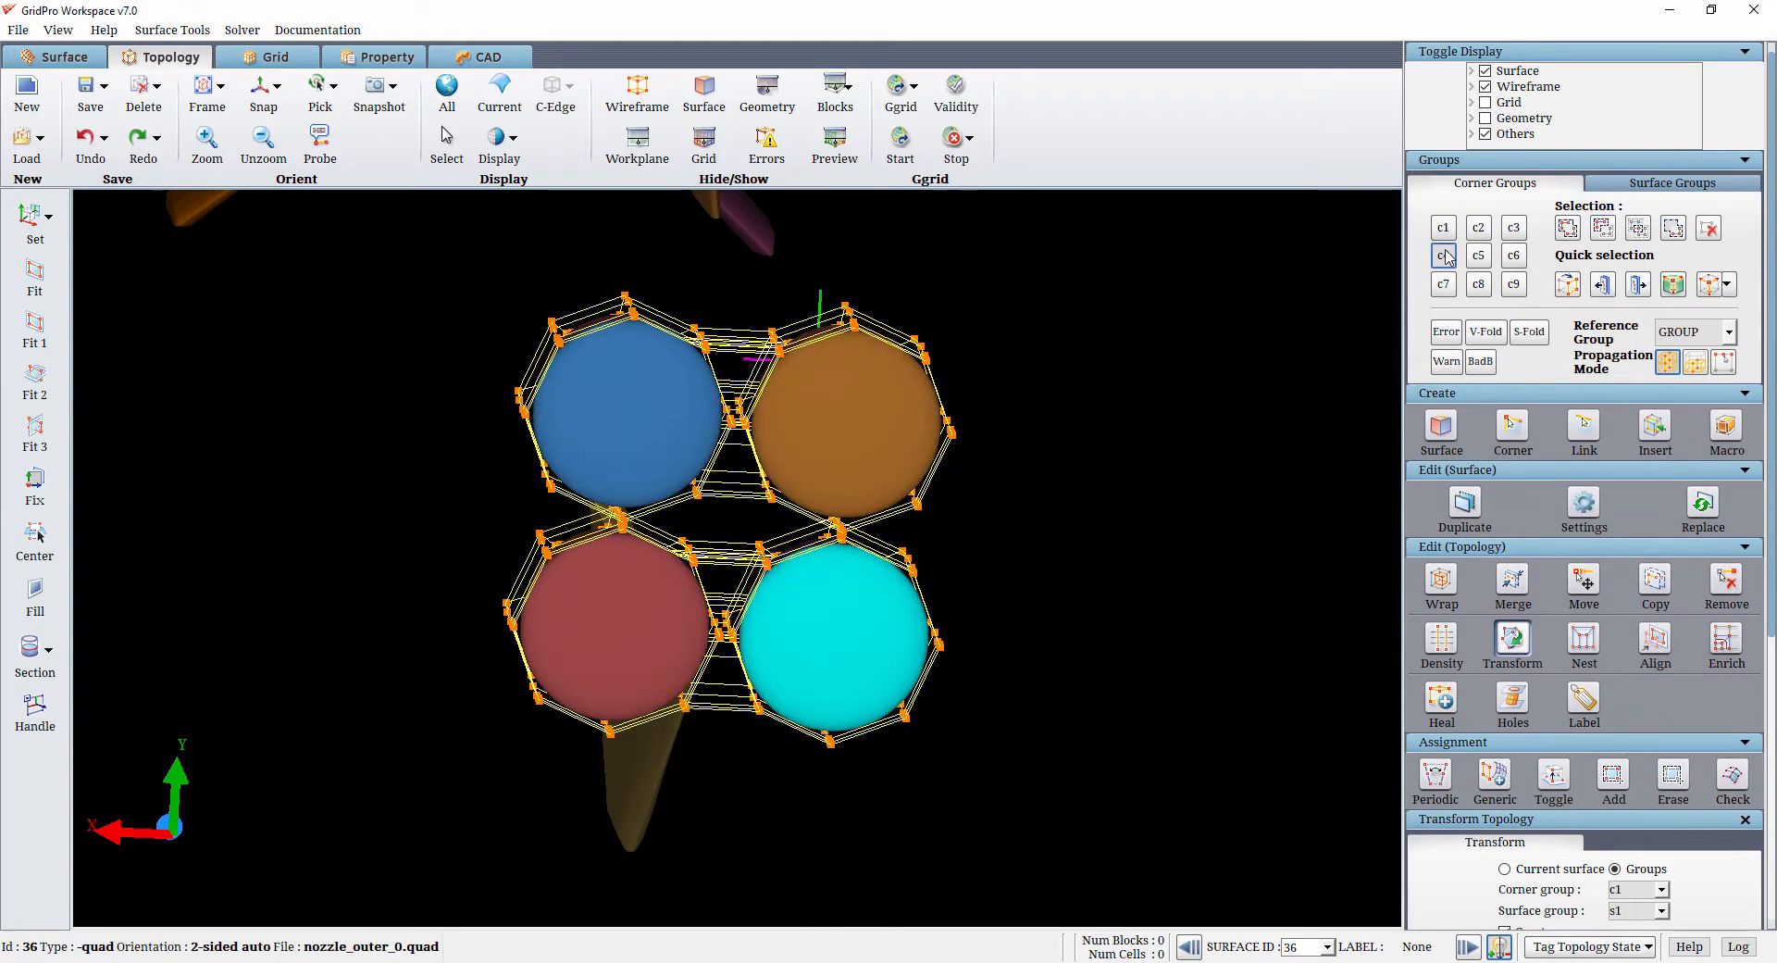
click(1690, 335)
click(1688, 369)
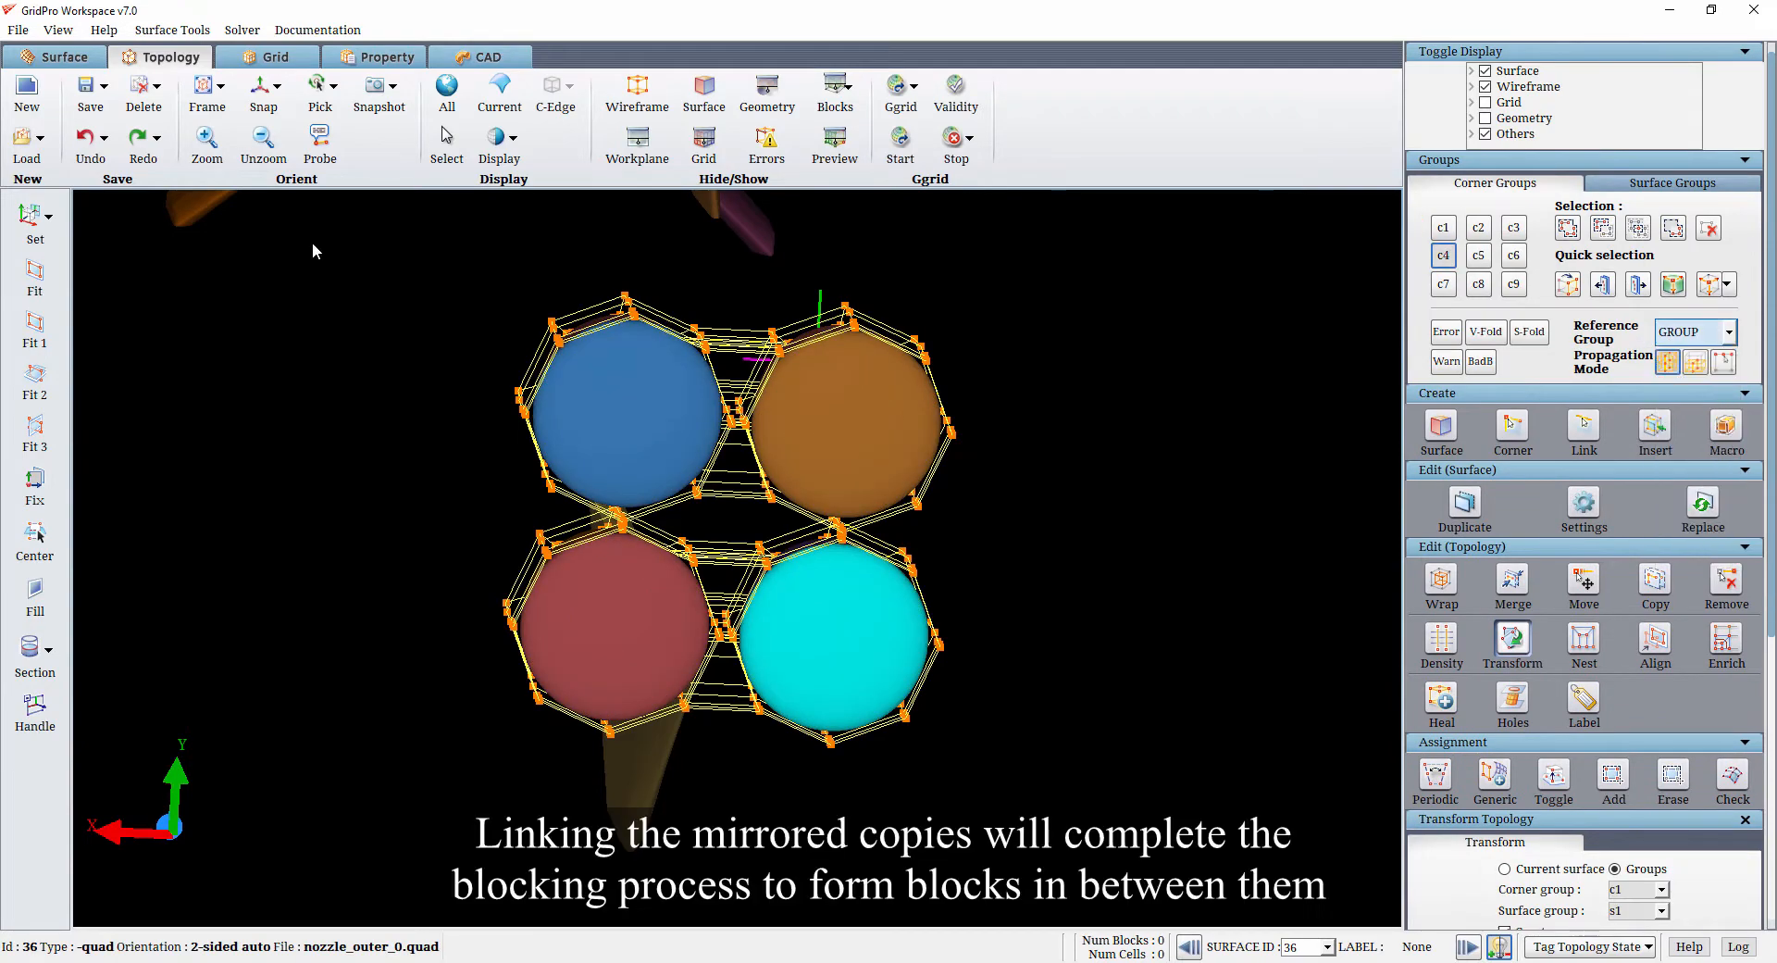
Link the facing c4 corners between the upper and lower nozzle pairs to form blocks between the mirrored copies
click(263, 90)
scroll(895, 586, up, 5)
middle_drag(1228, 472, 1292, 578)
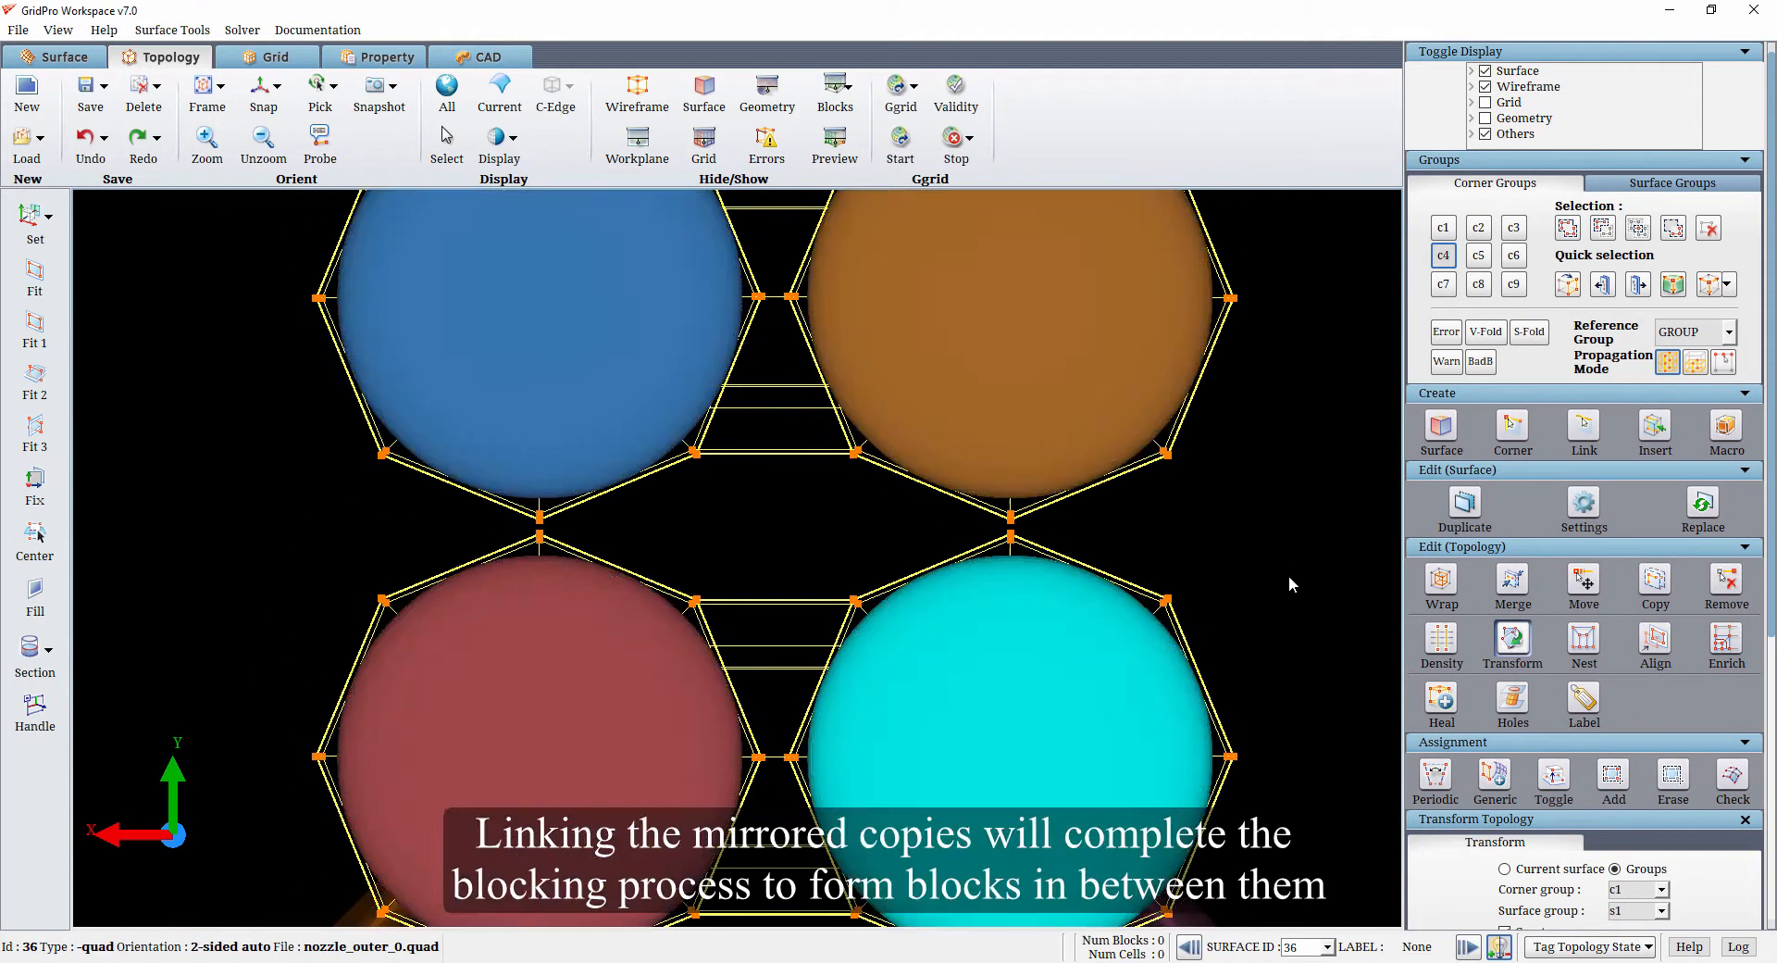
key(l)
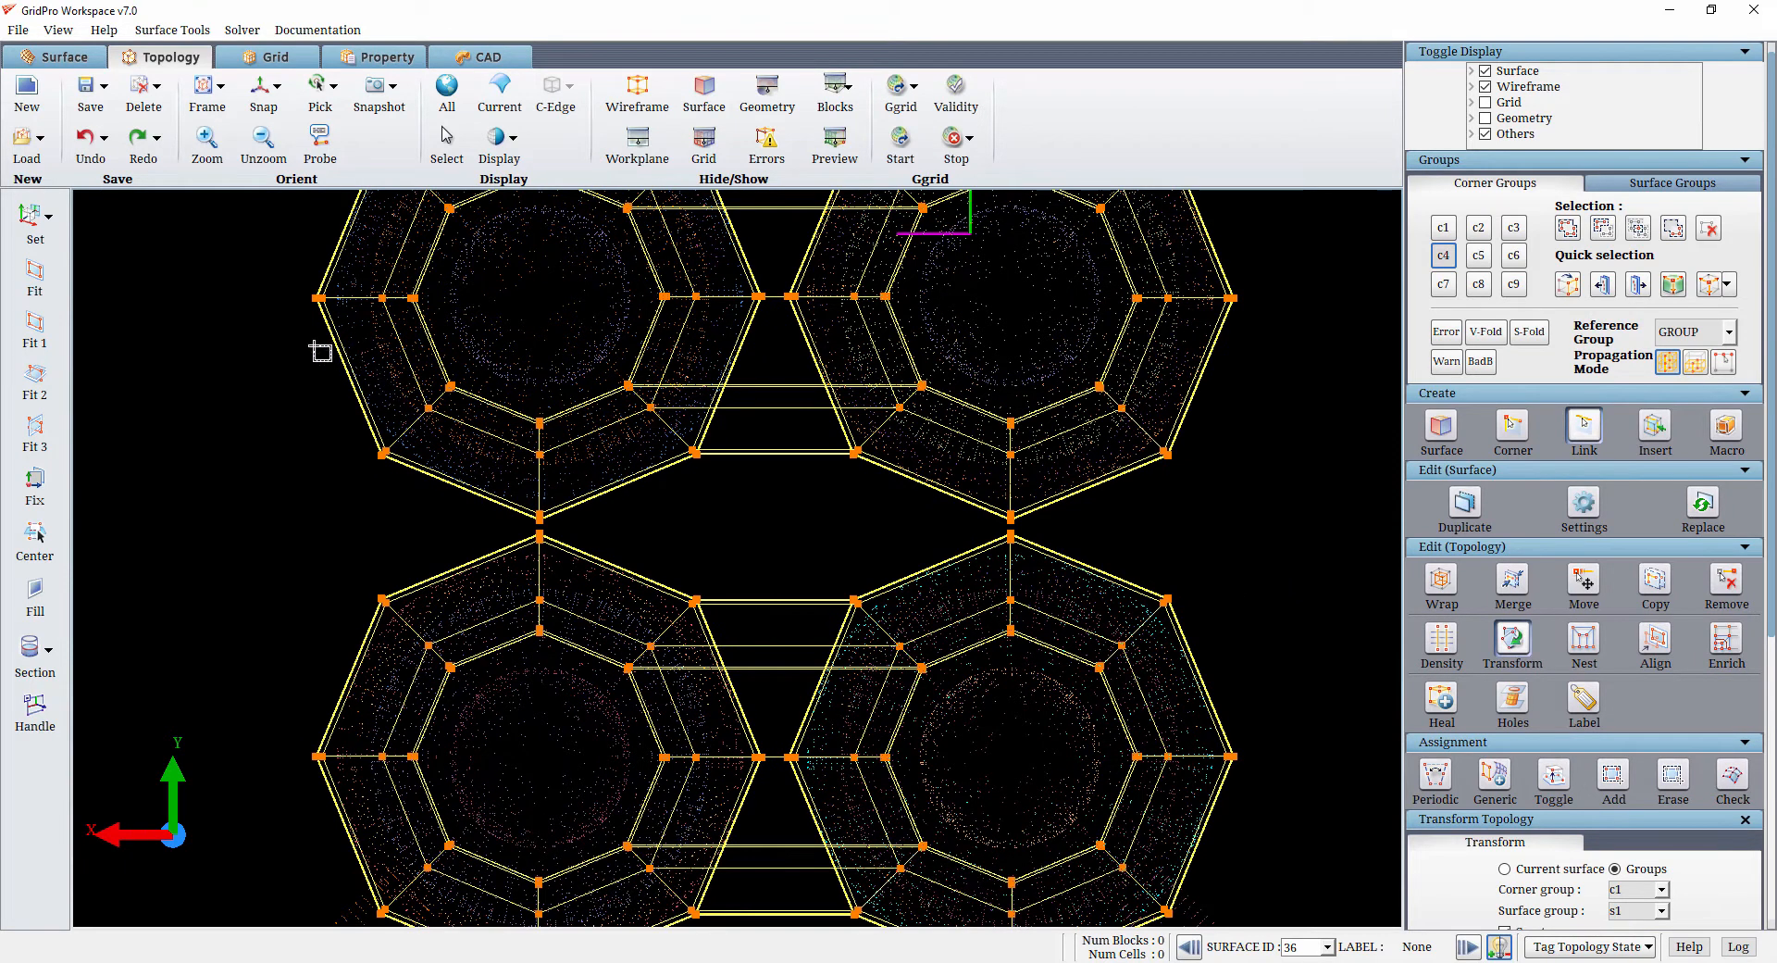
drag(303, 342, 1232, 689)
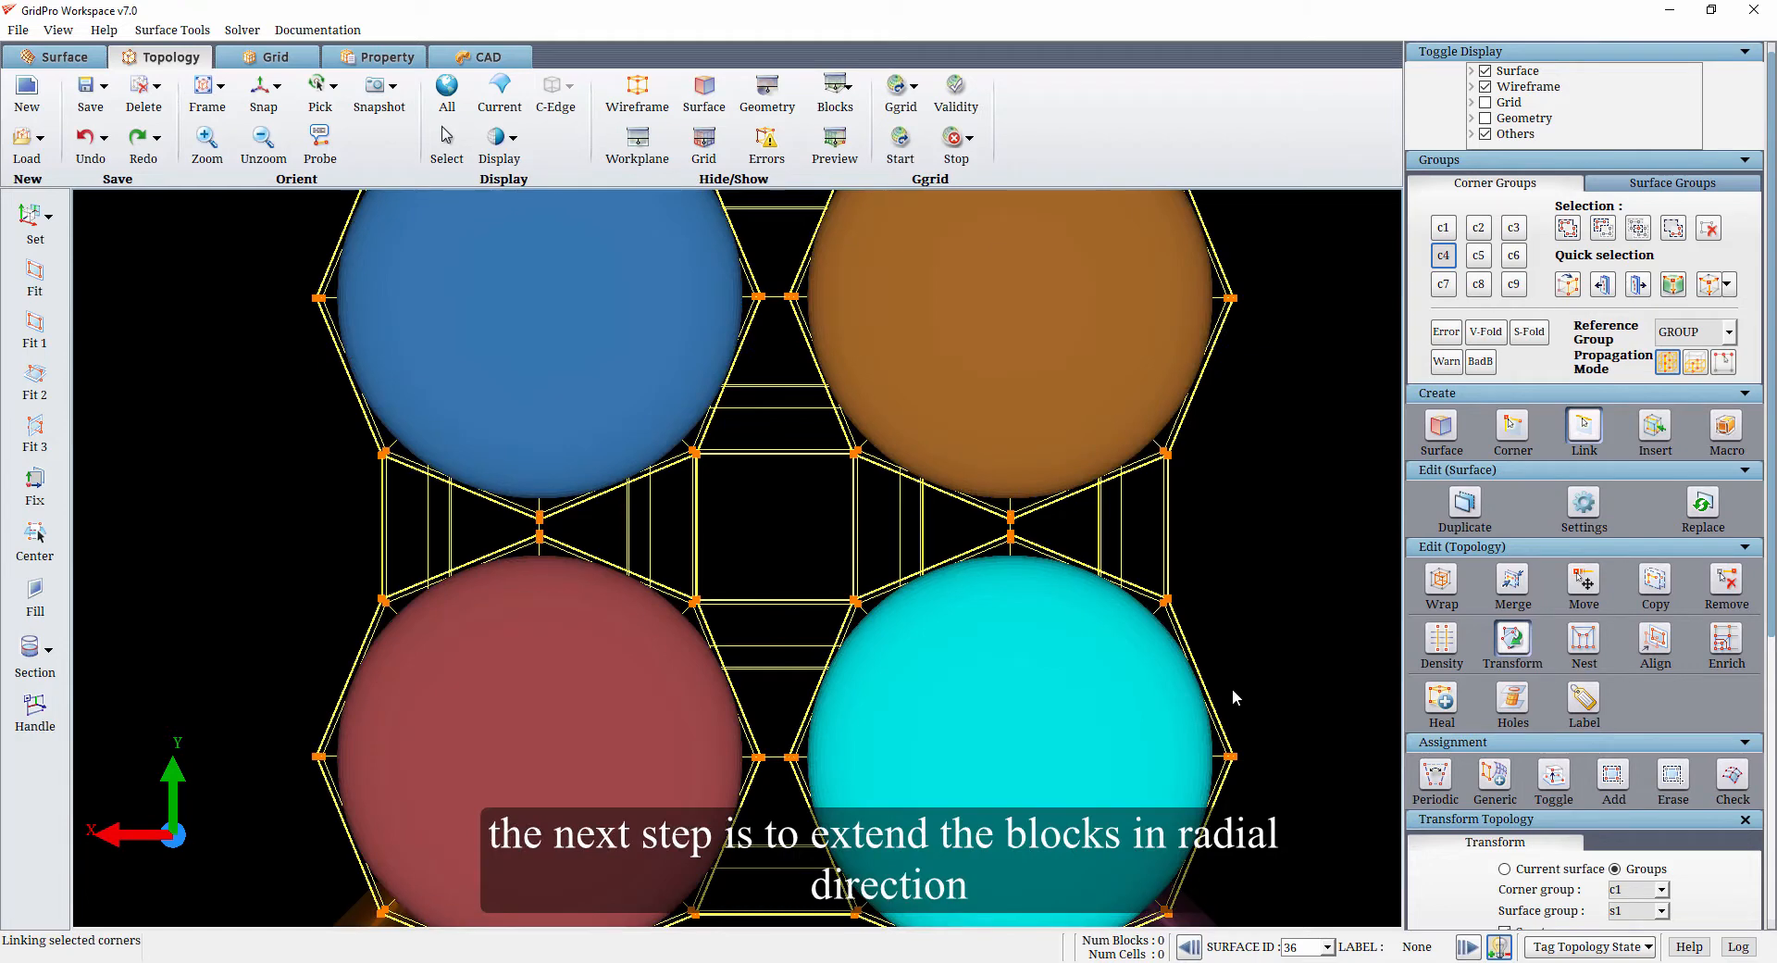
Remove the inner corners between the four nozzles from corner group c4, keeping only the external faces
scroll(1122, 605, down, 5)
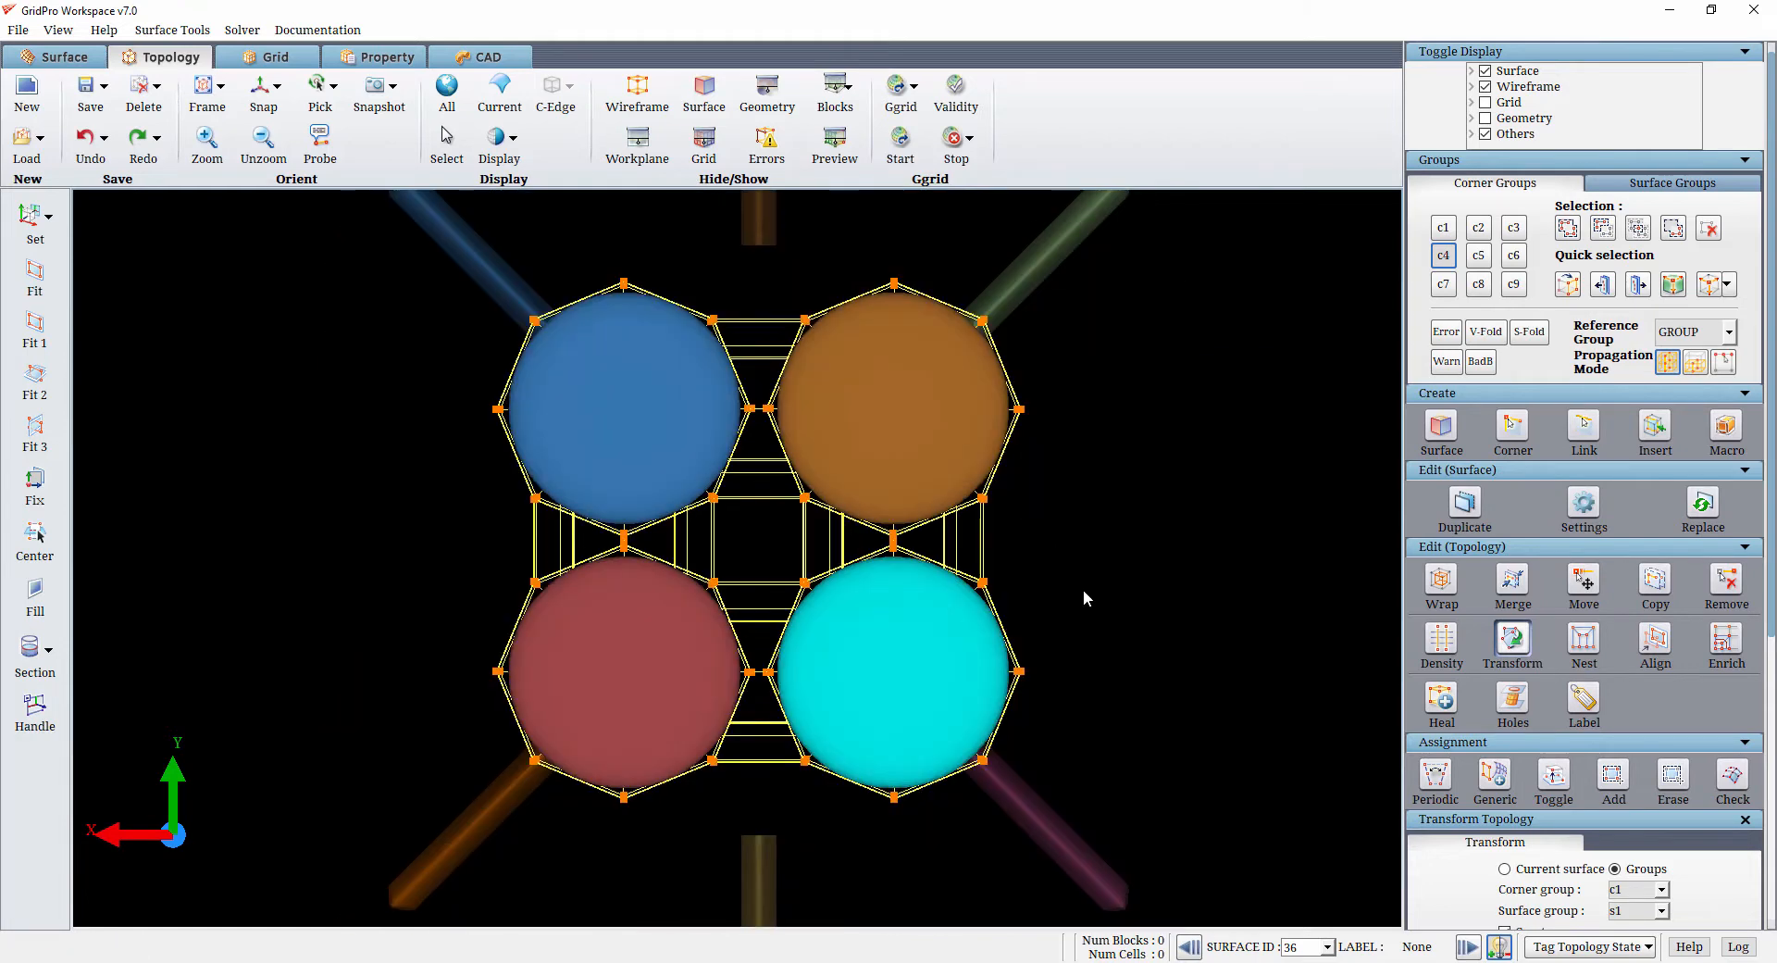
key(g)
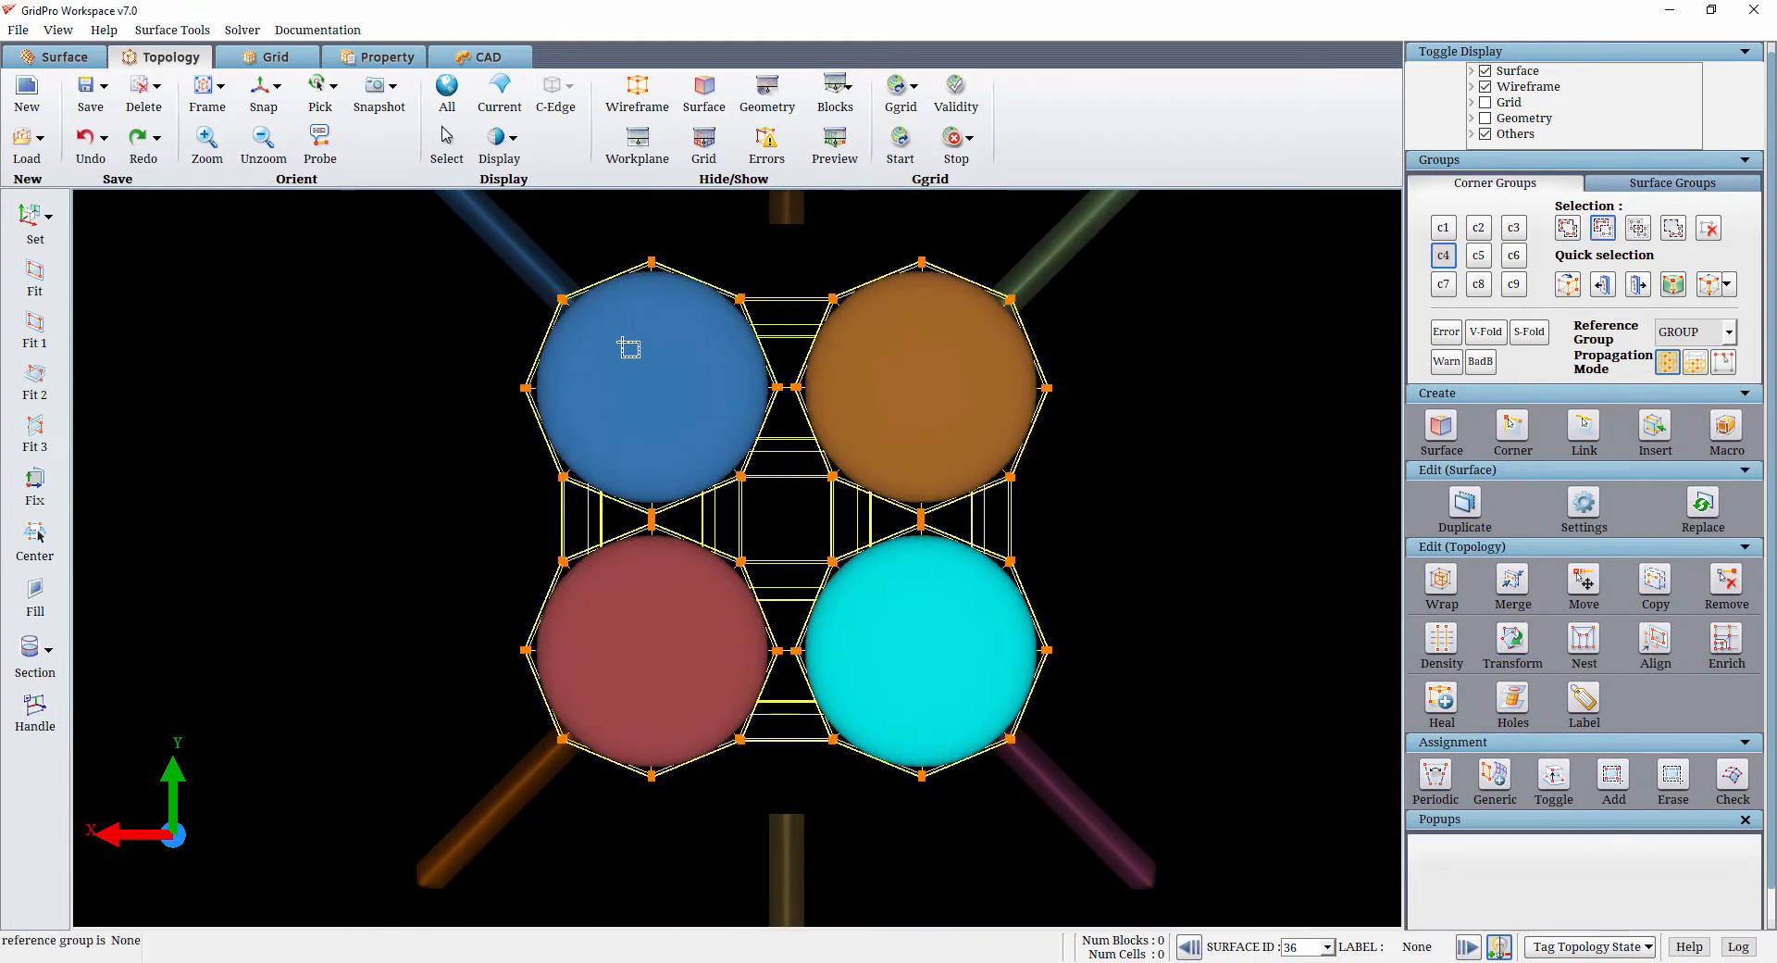
drag(628, 348, 936, 670)
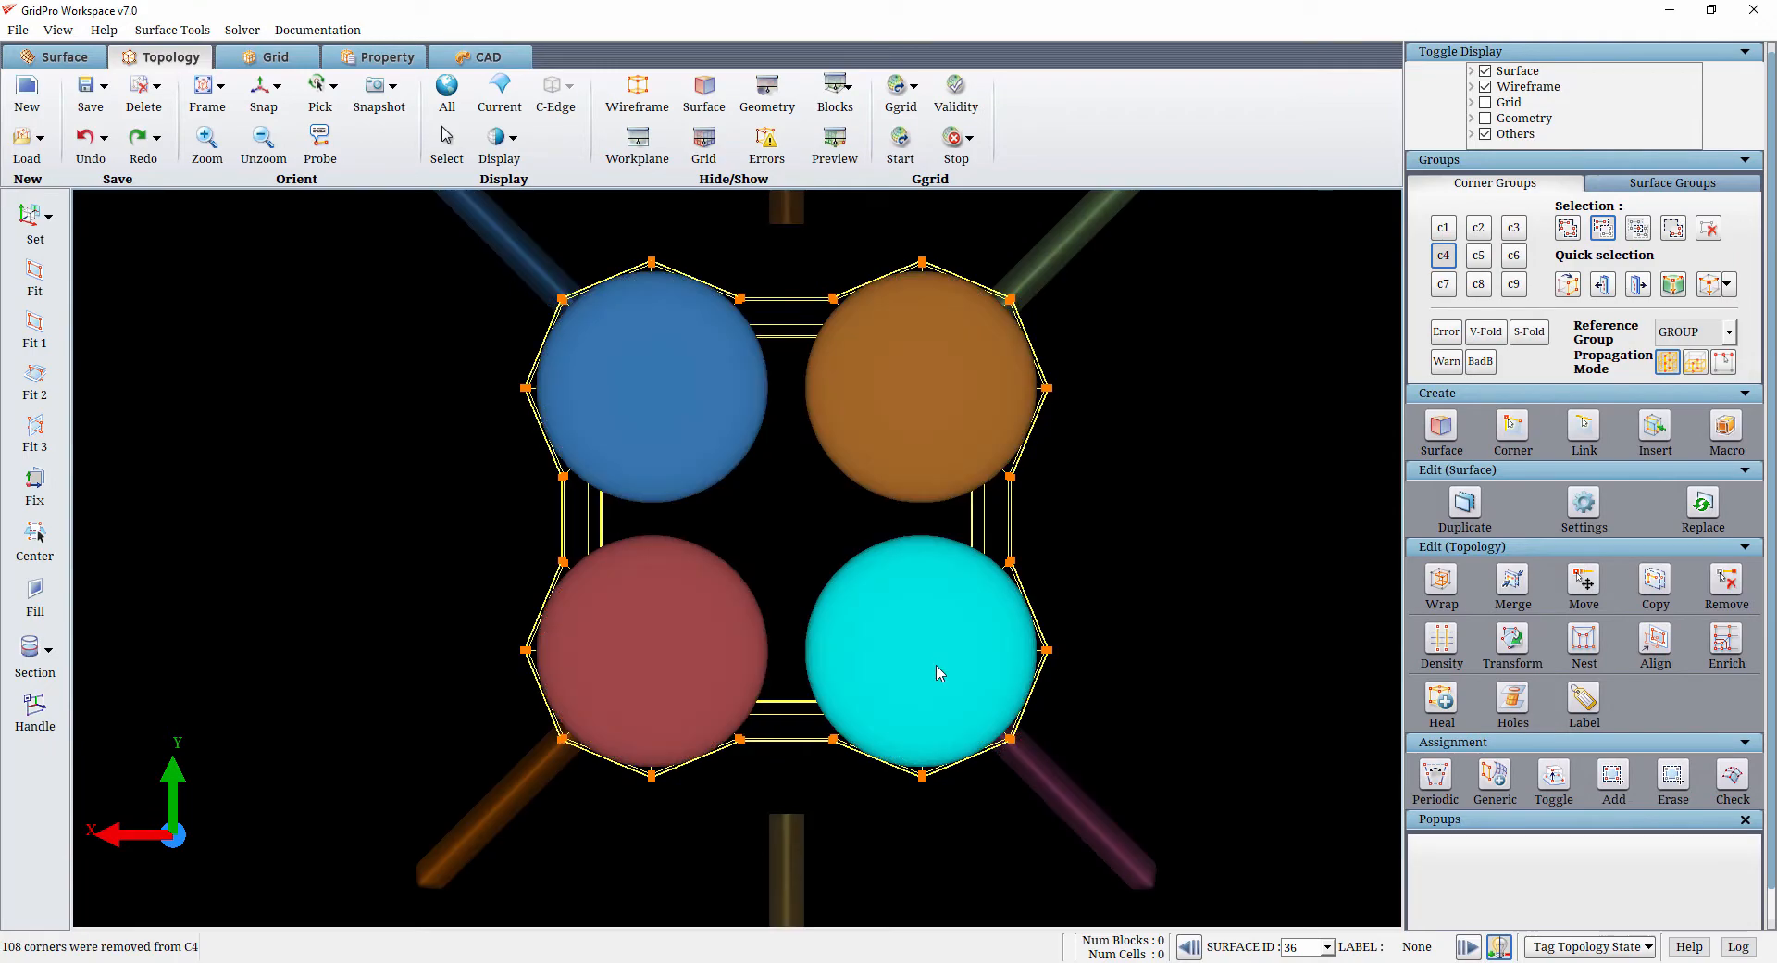
Make the cylindrical surface with ID 18 around the nozzles the current surface
drag(718, 489, 811, 605)
drag(811, 606, 863, 618)
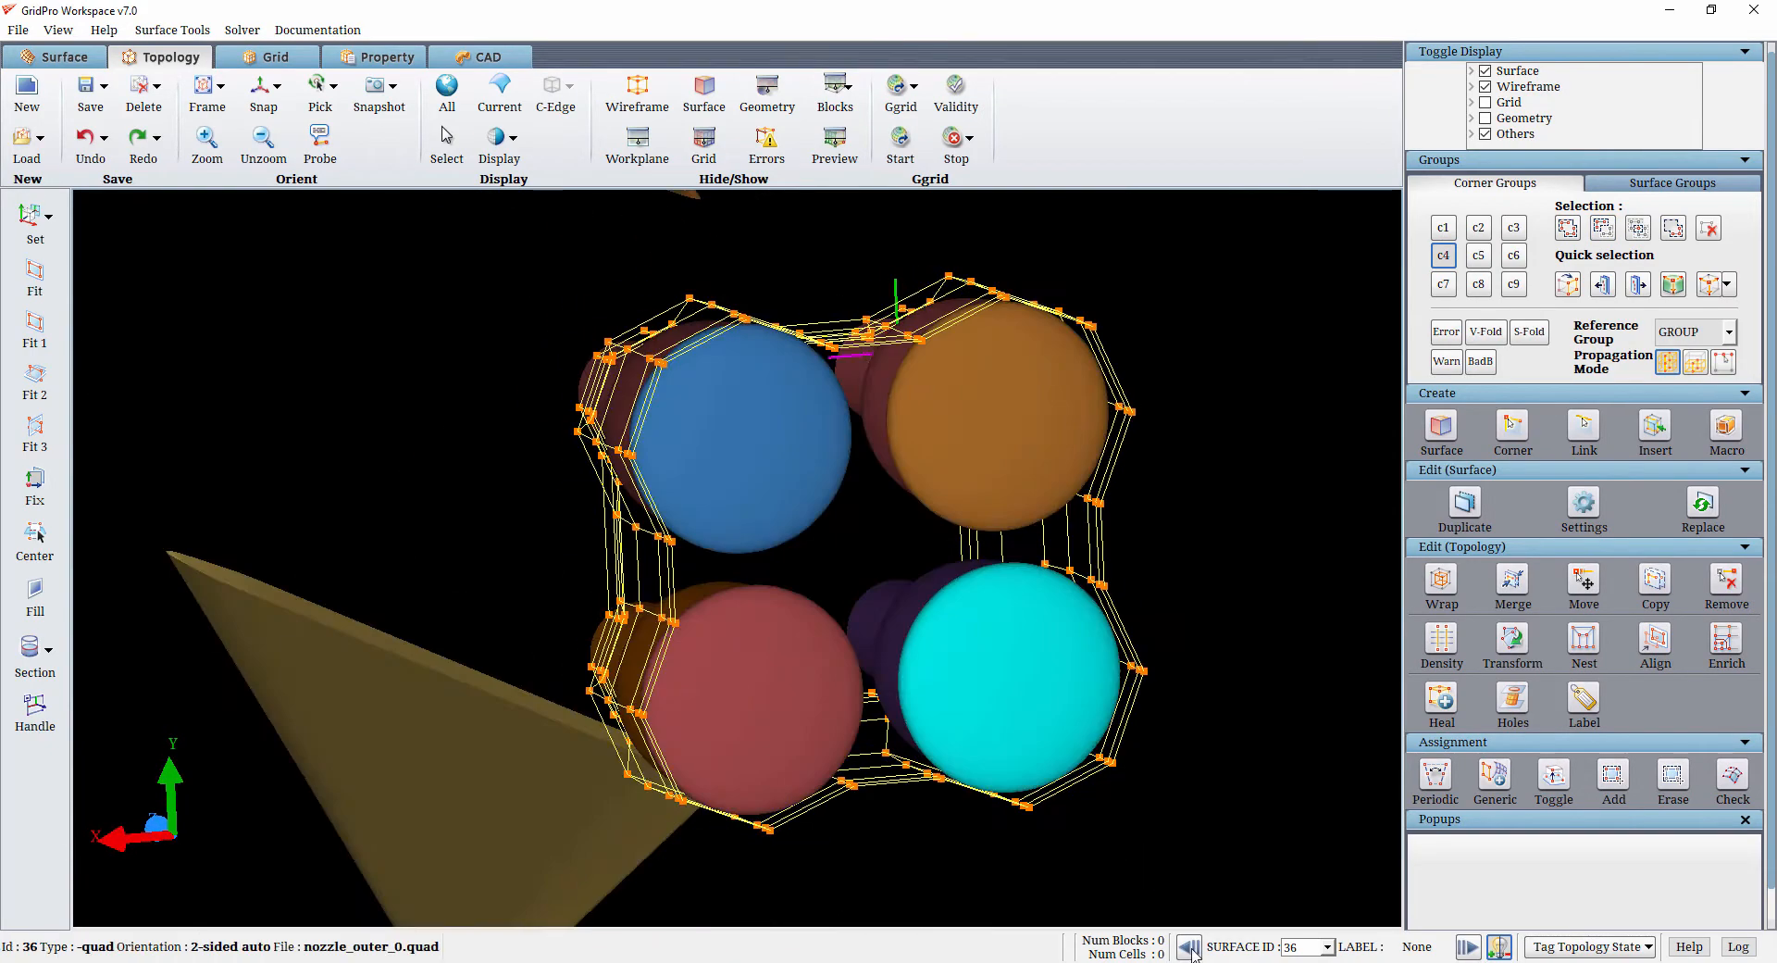
click(1192, 951)
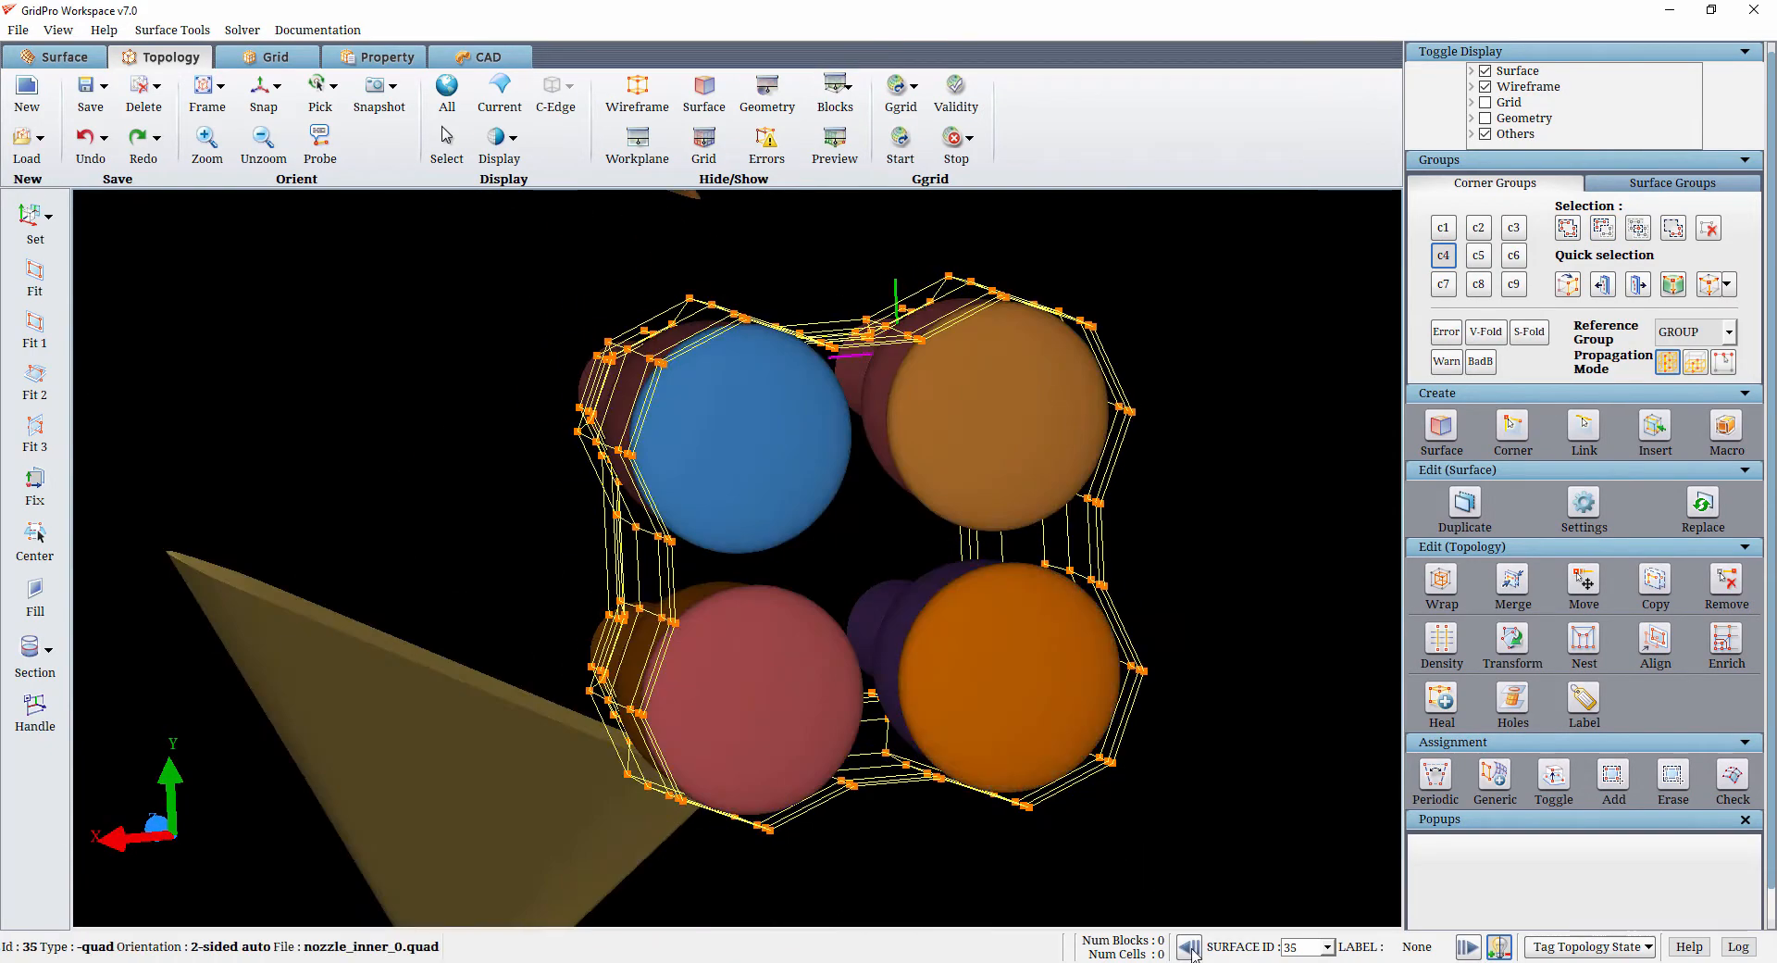
click(1192, 950)
click(1192, 951)
click(1192, 951)
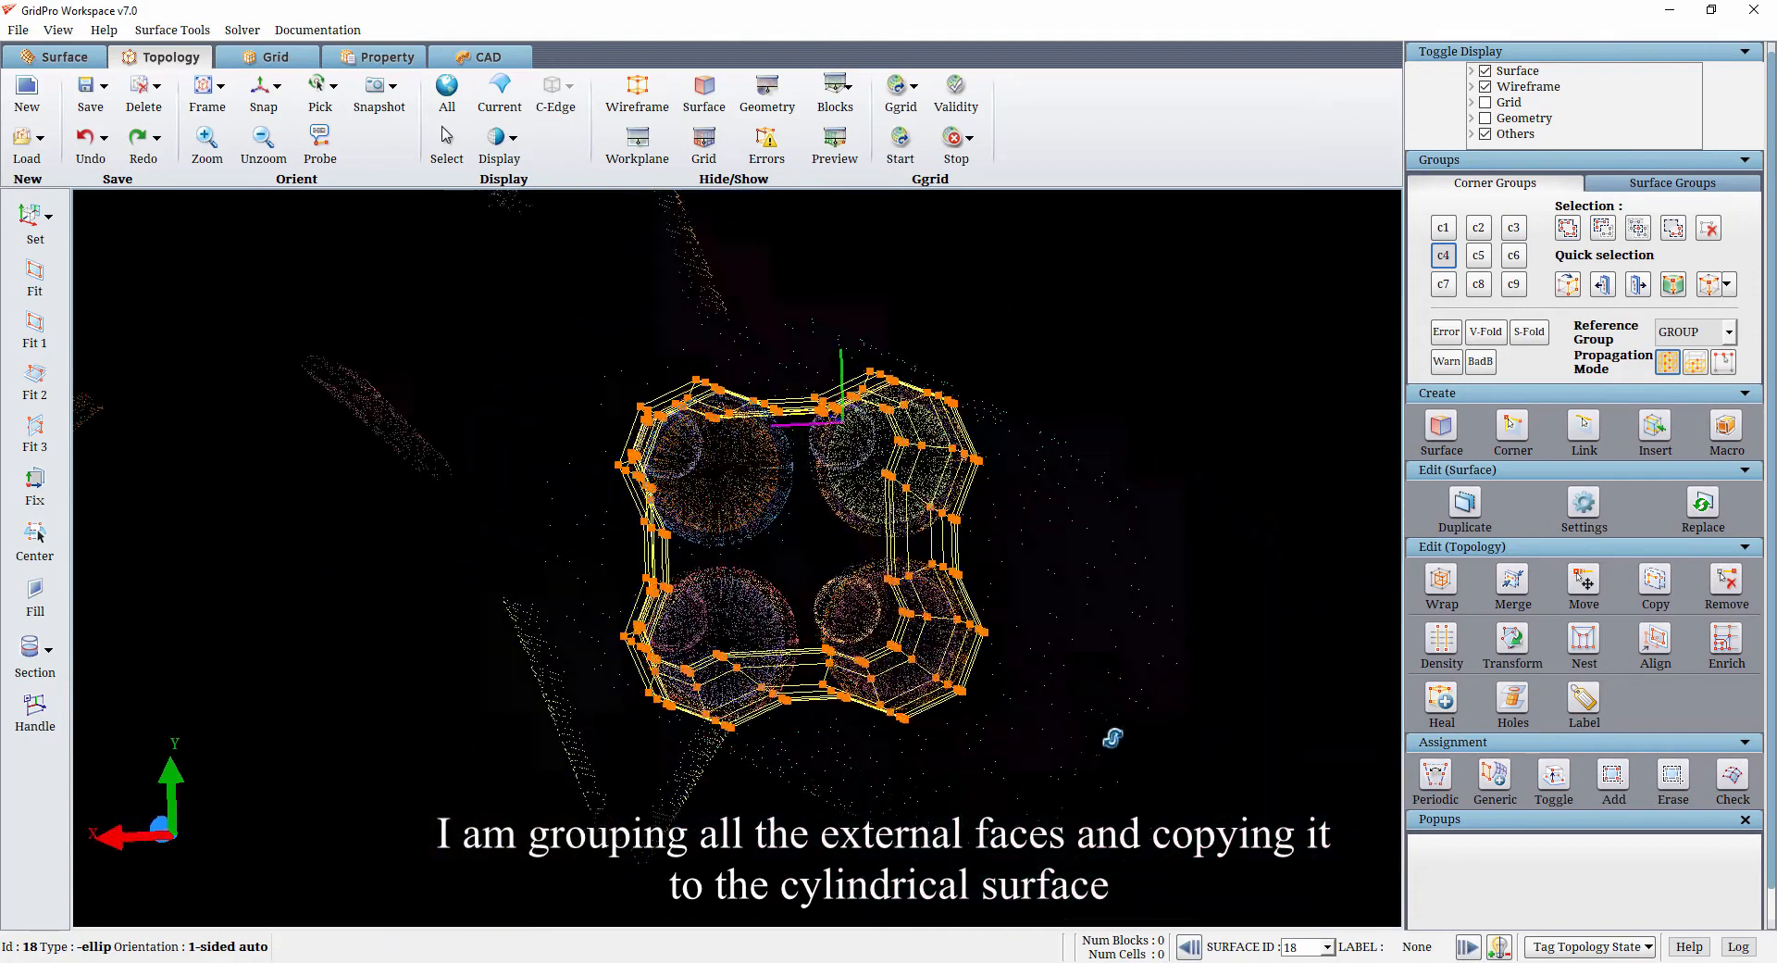
Copy the c4 external faces onto the cylindrical surface with Smart Inheritance, linking them to the parent faces
drag(1112, 737, 1144, 748)
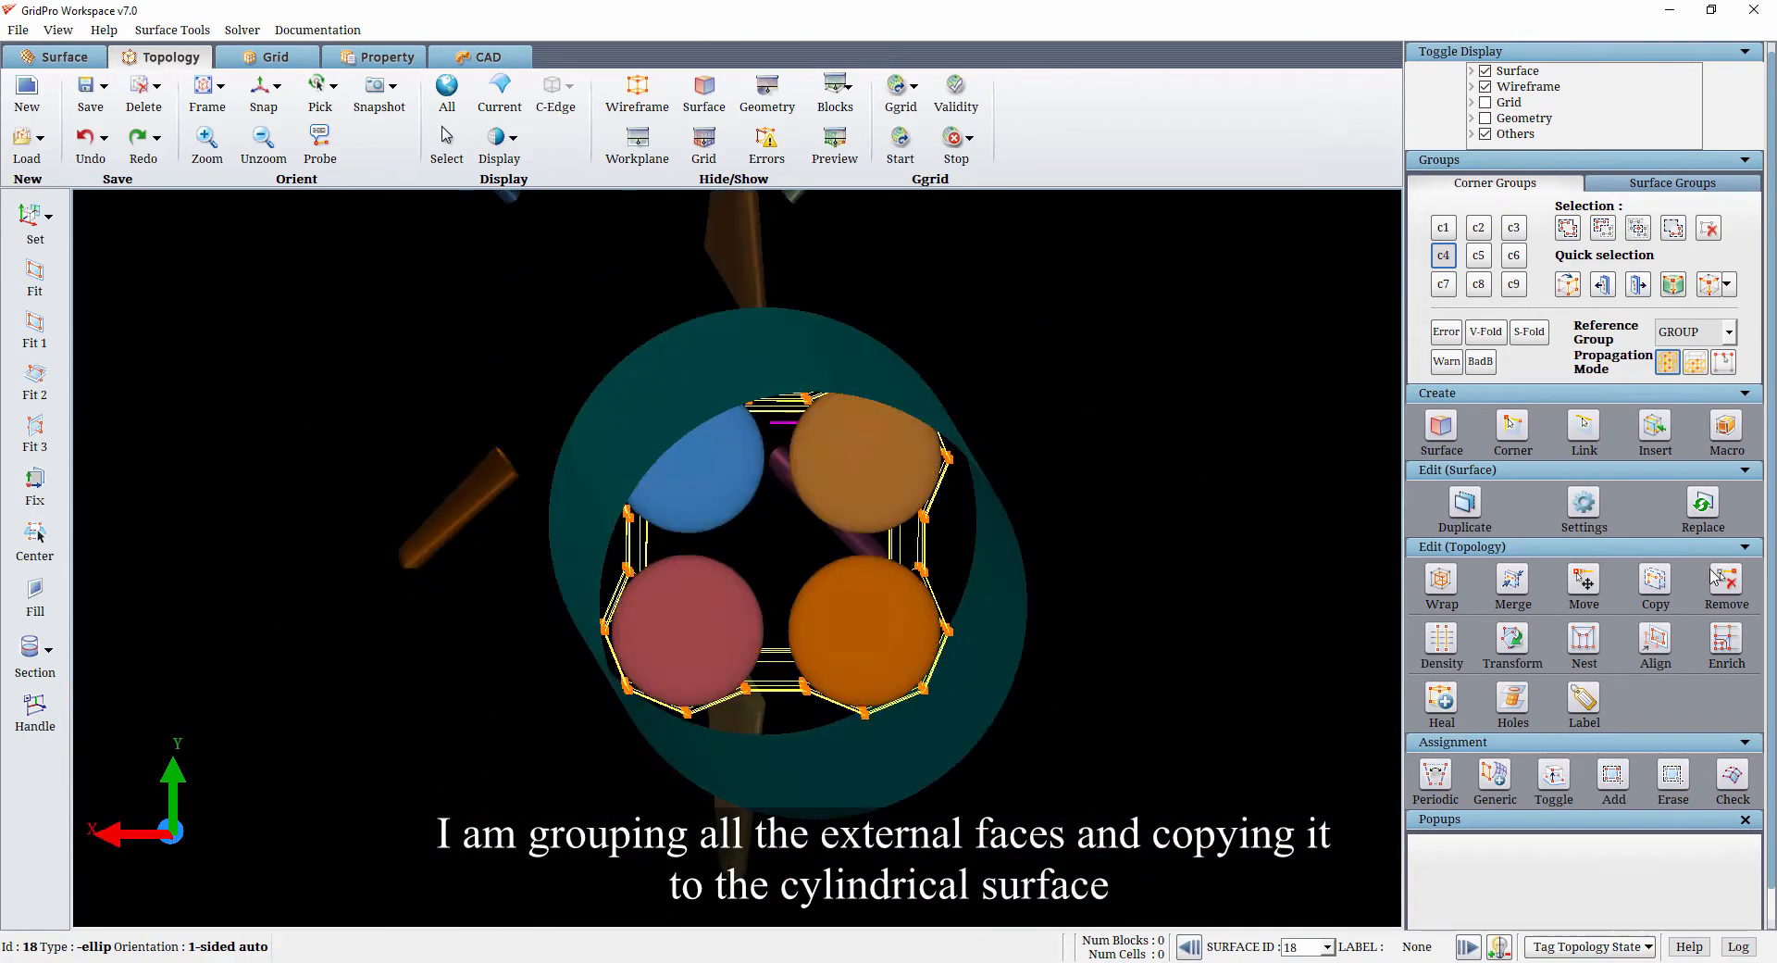
click(1655, 578)
click(1573, 590)
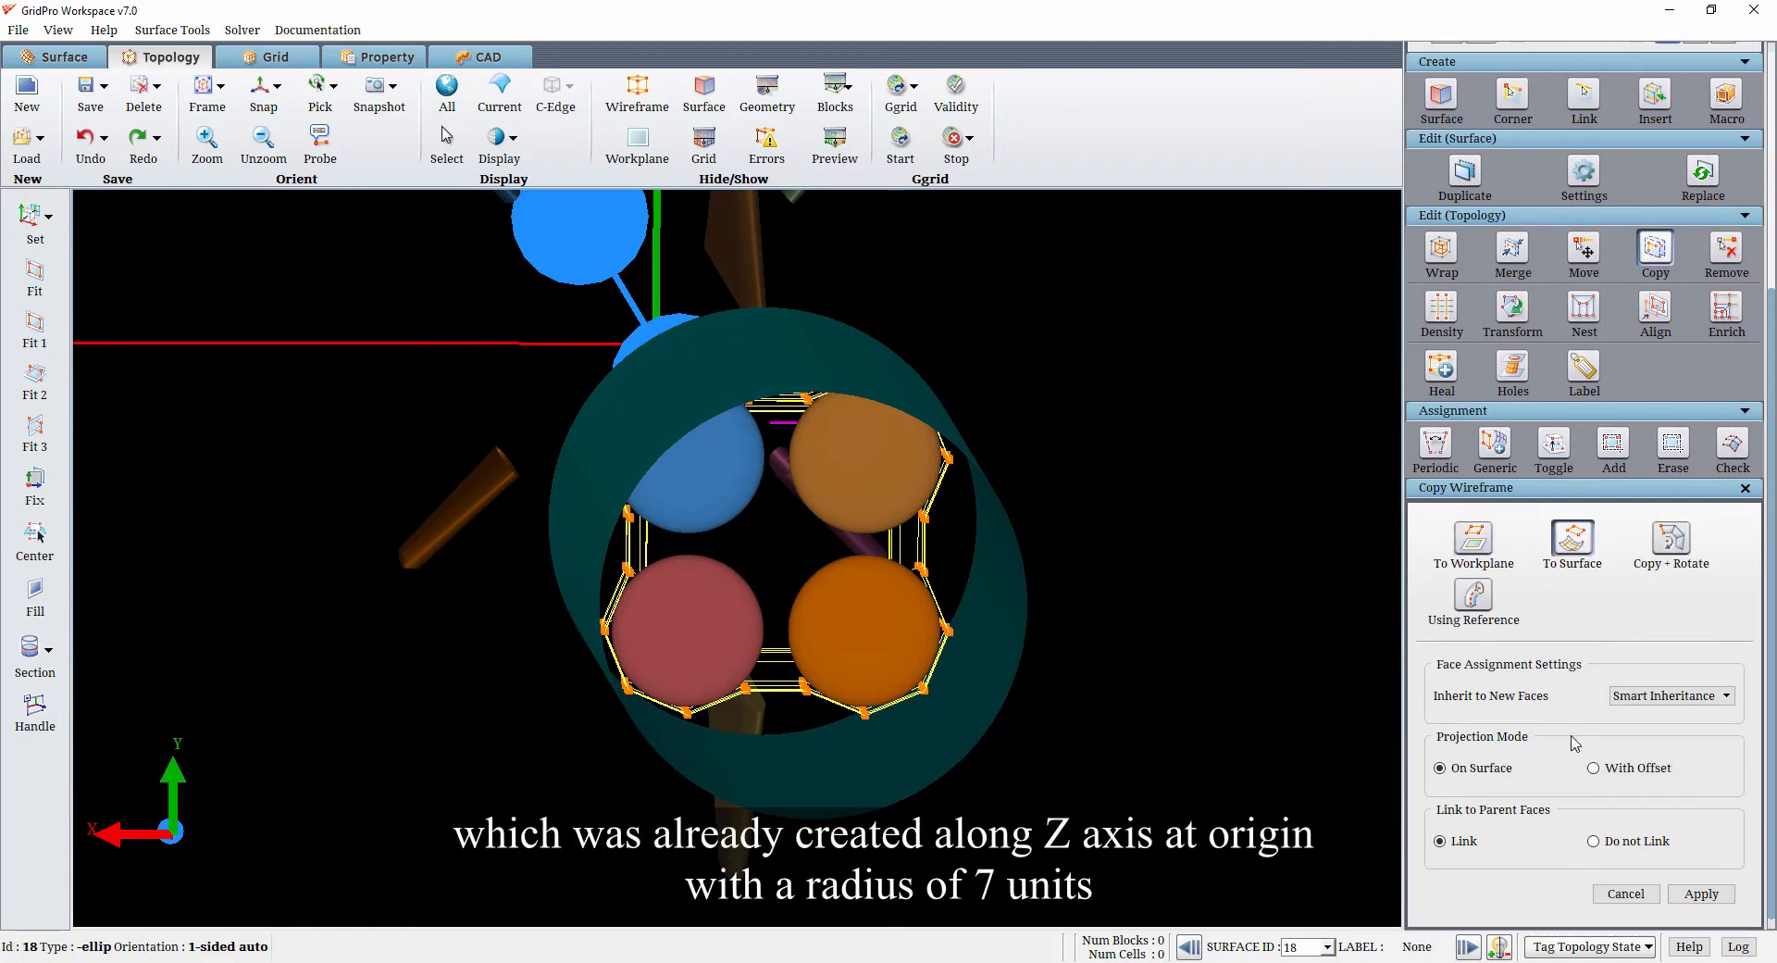
click(1700, 893)
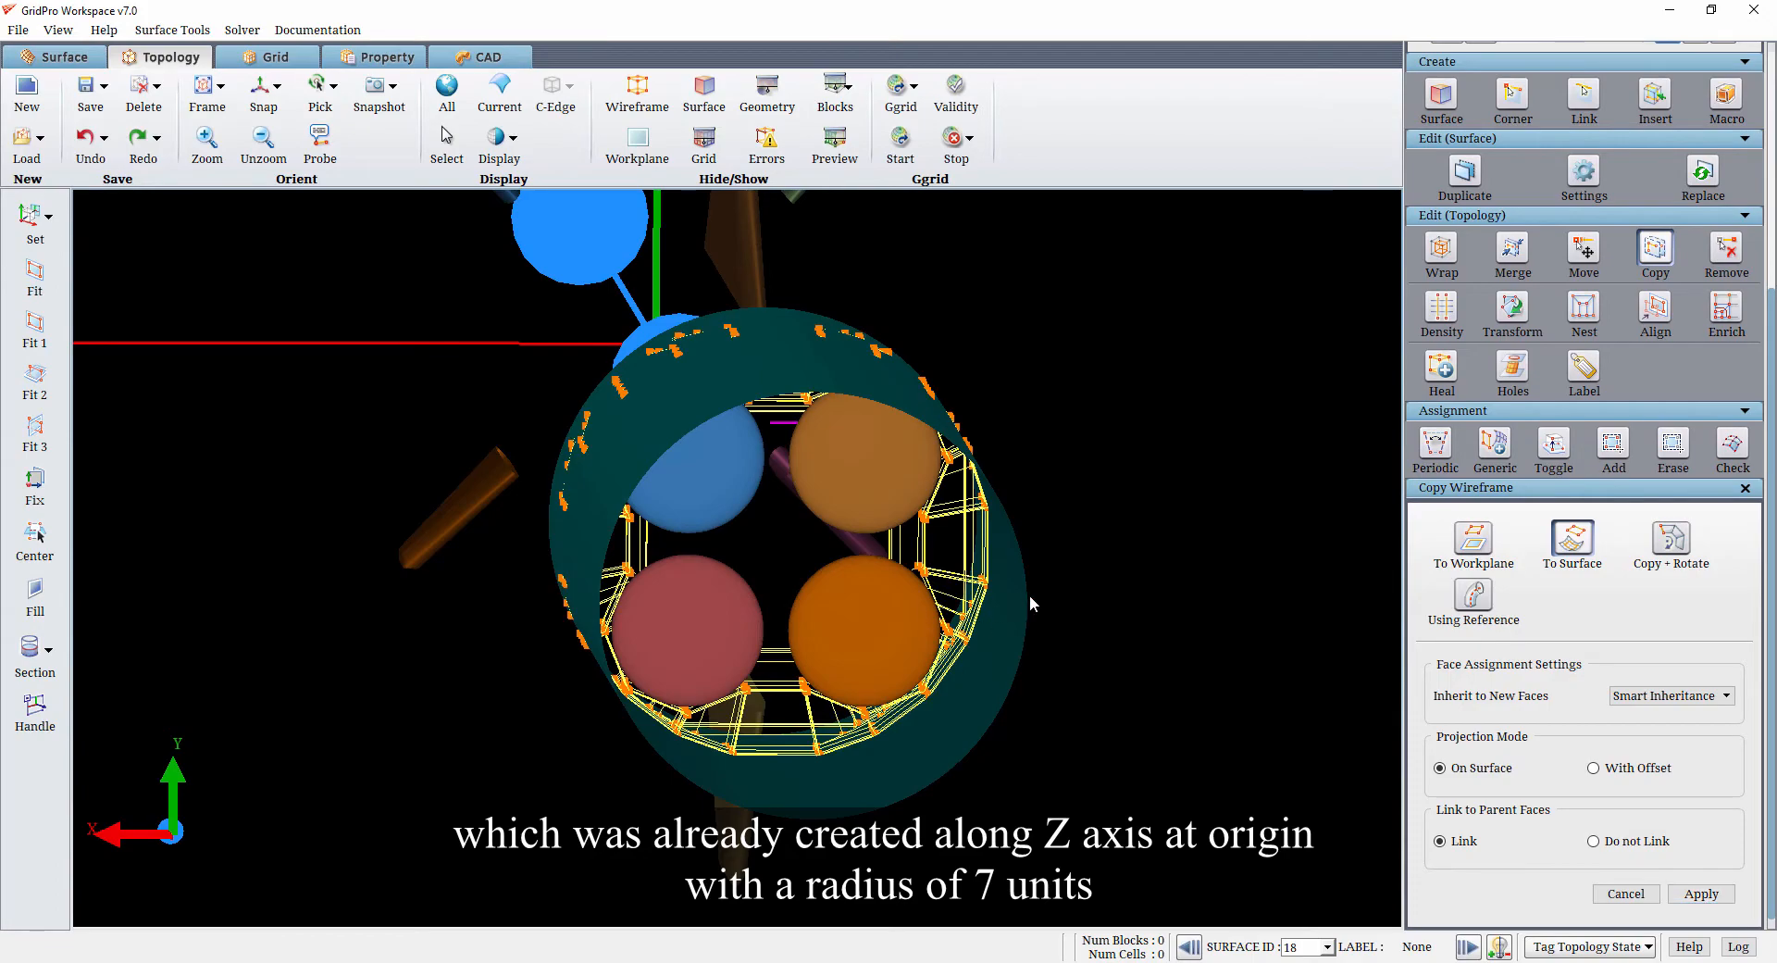
drag(1030, 595, 1209, 624)
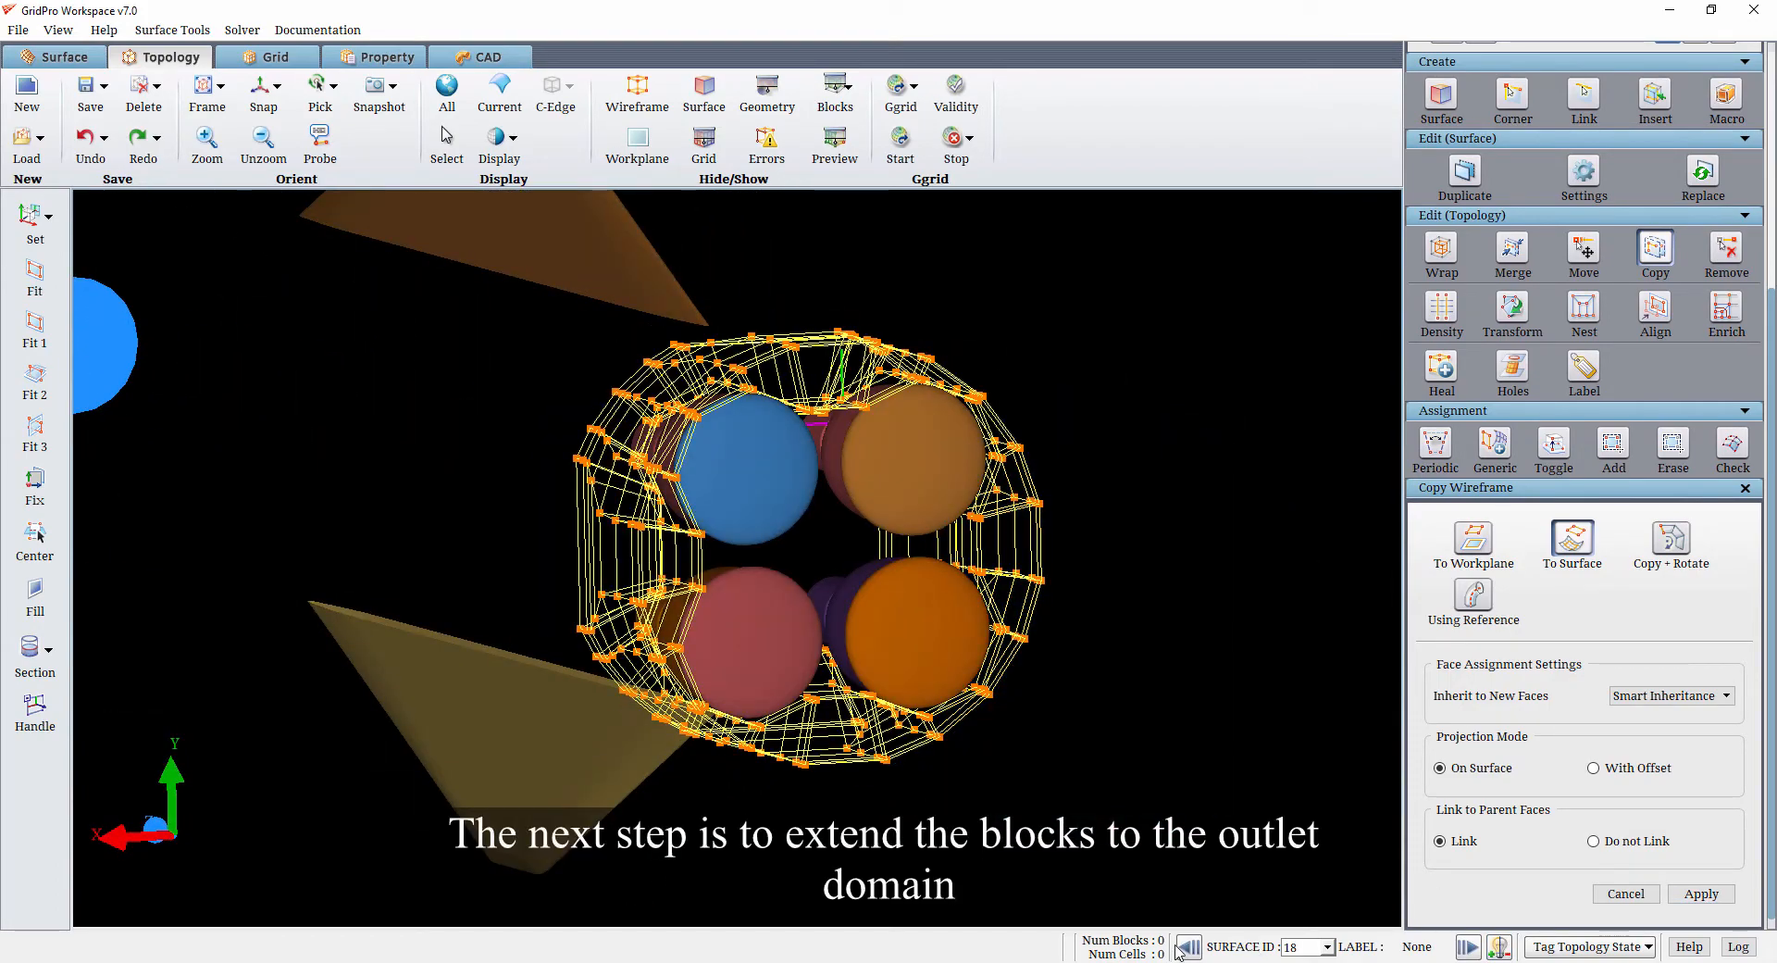
Make the outlet surface with ID 14 the current surface
click(1184, 948)
click(1192, 949)
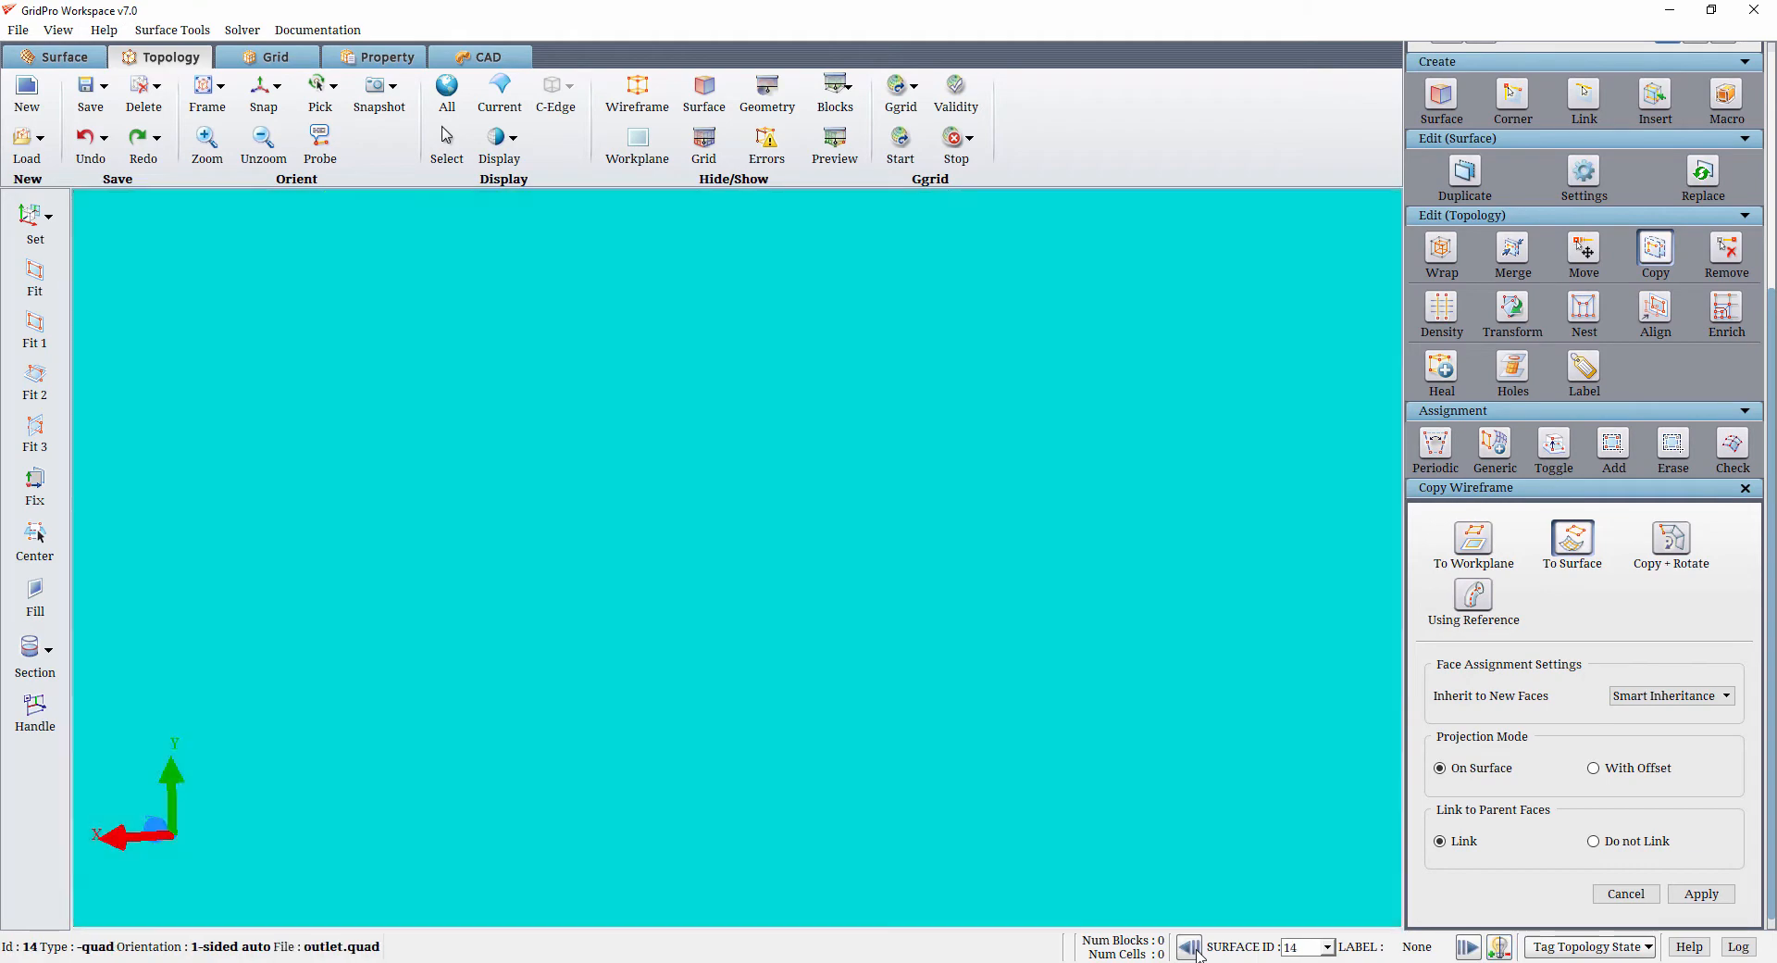
scroll(1044, 784, down, 3)
drag(1258, 752, 1395, 748)
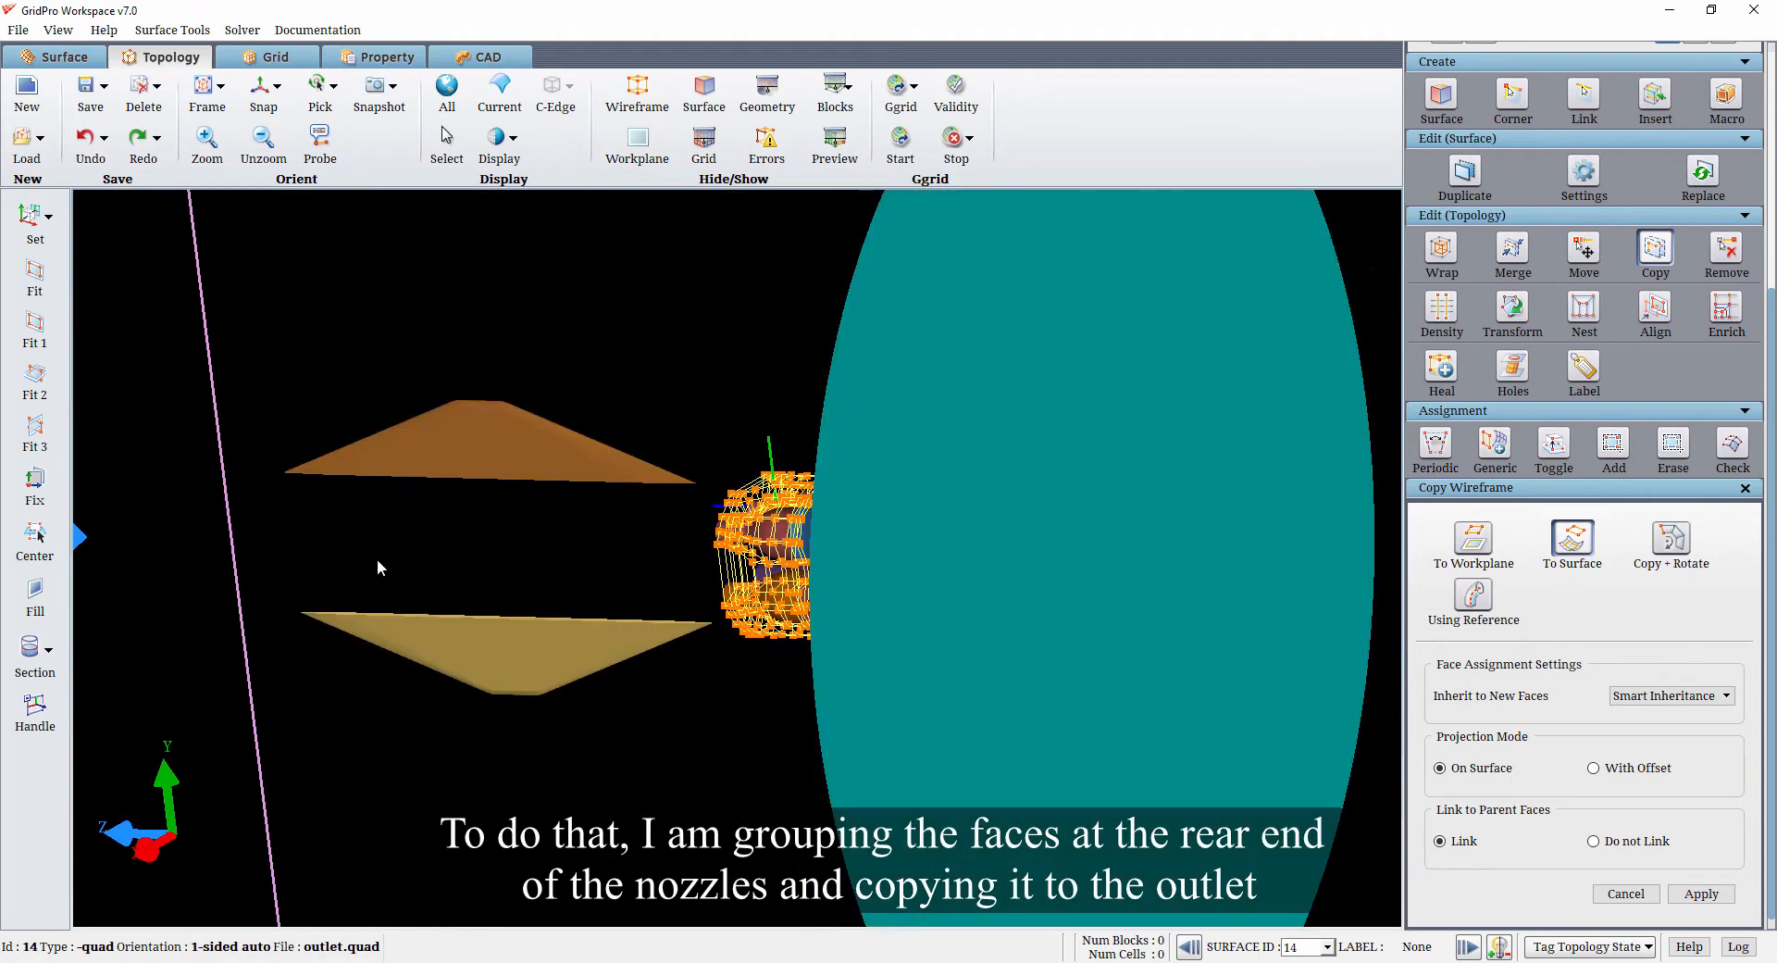
Set the corner reference group to ALL and group the layer of faces at the rear end of the nozzles in c4
drag(376, 559, 637, 551)
scroll(879, 657, up, 4)
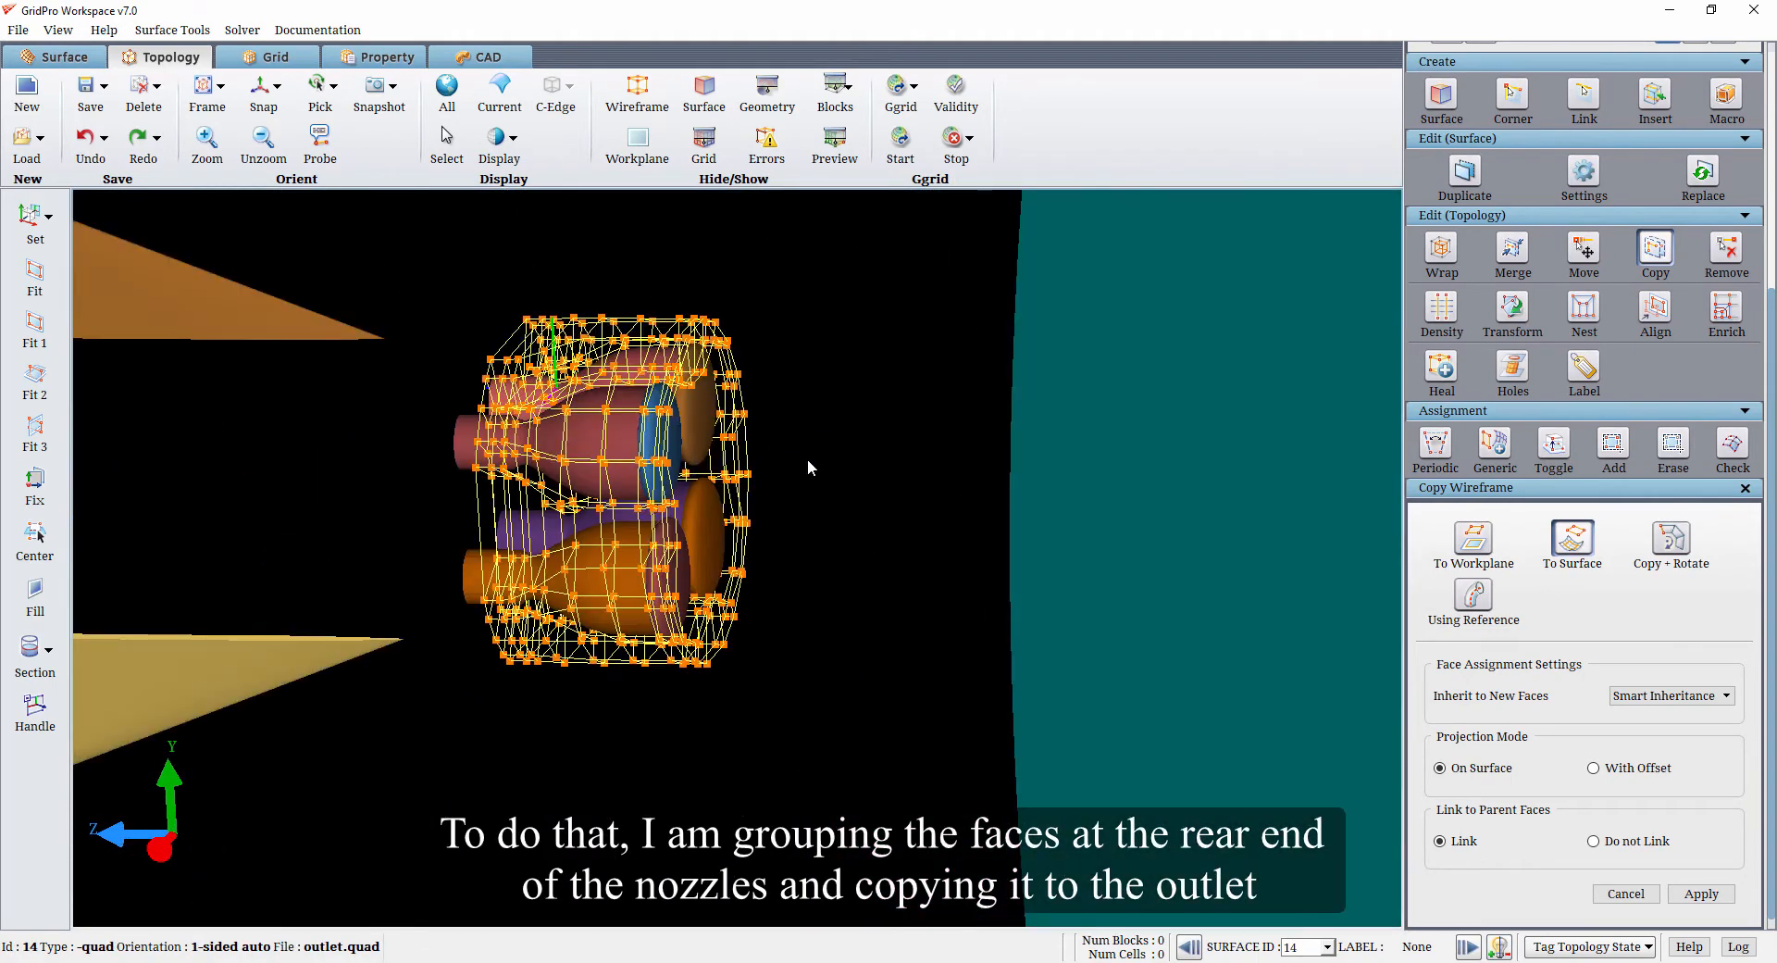
scroll(807, 458, up, 5)
scroll(1652, 404, up, 3)
scroll(1654, 413, up, 2)
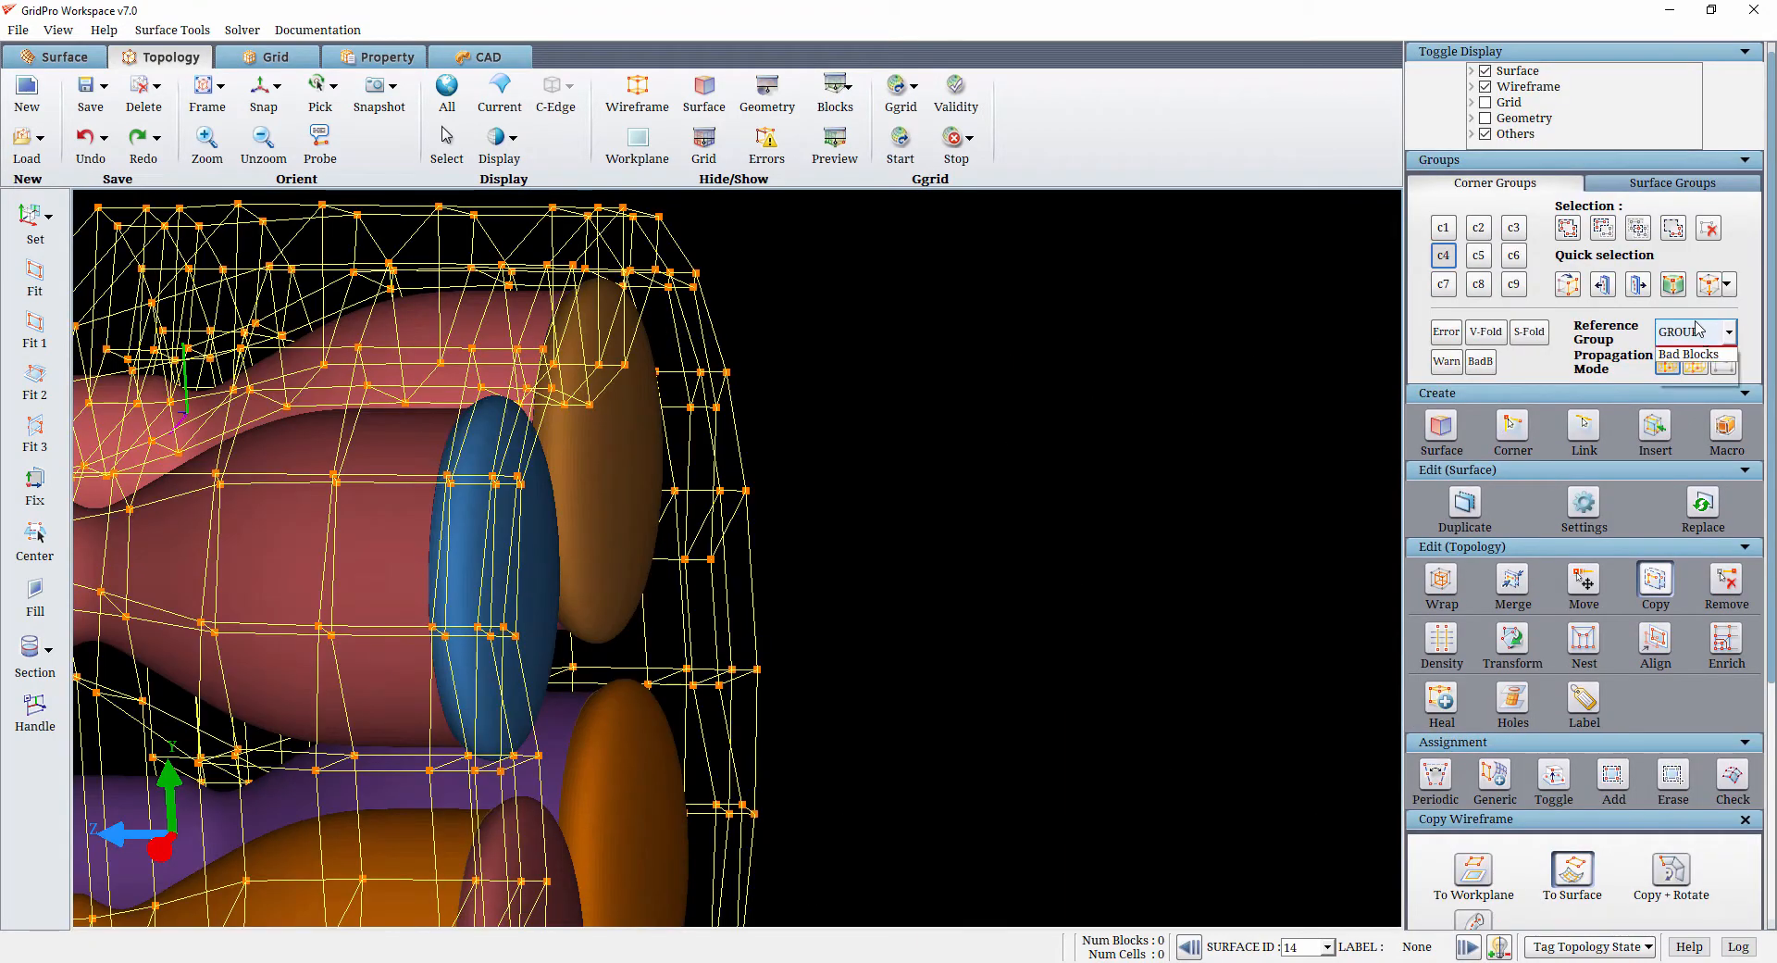
click(1694, 331)
click(1679, 354)
scroll(894, 357, up, 5)
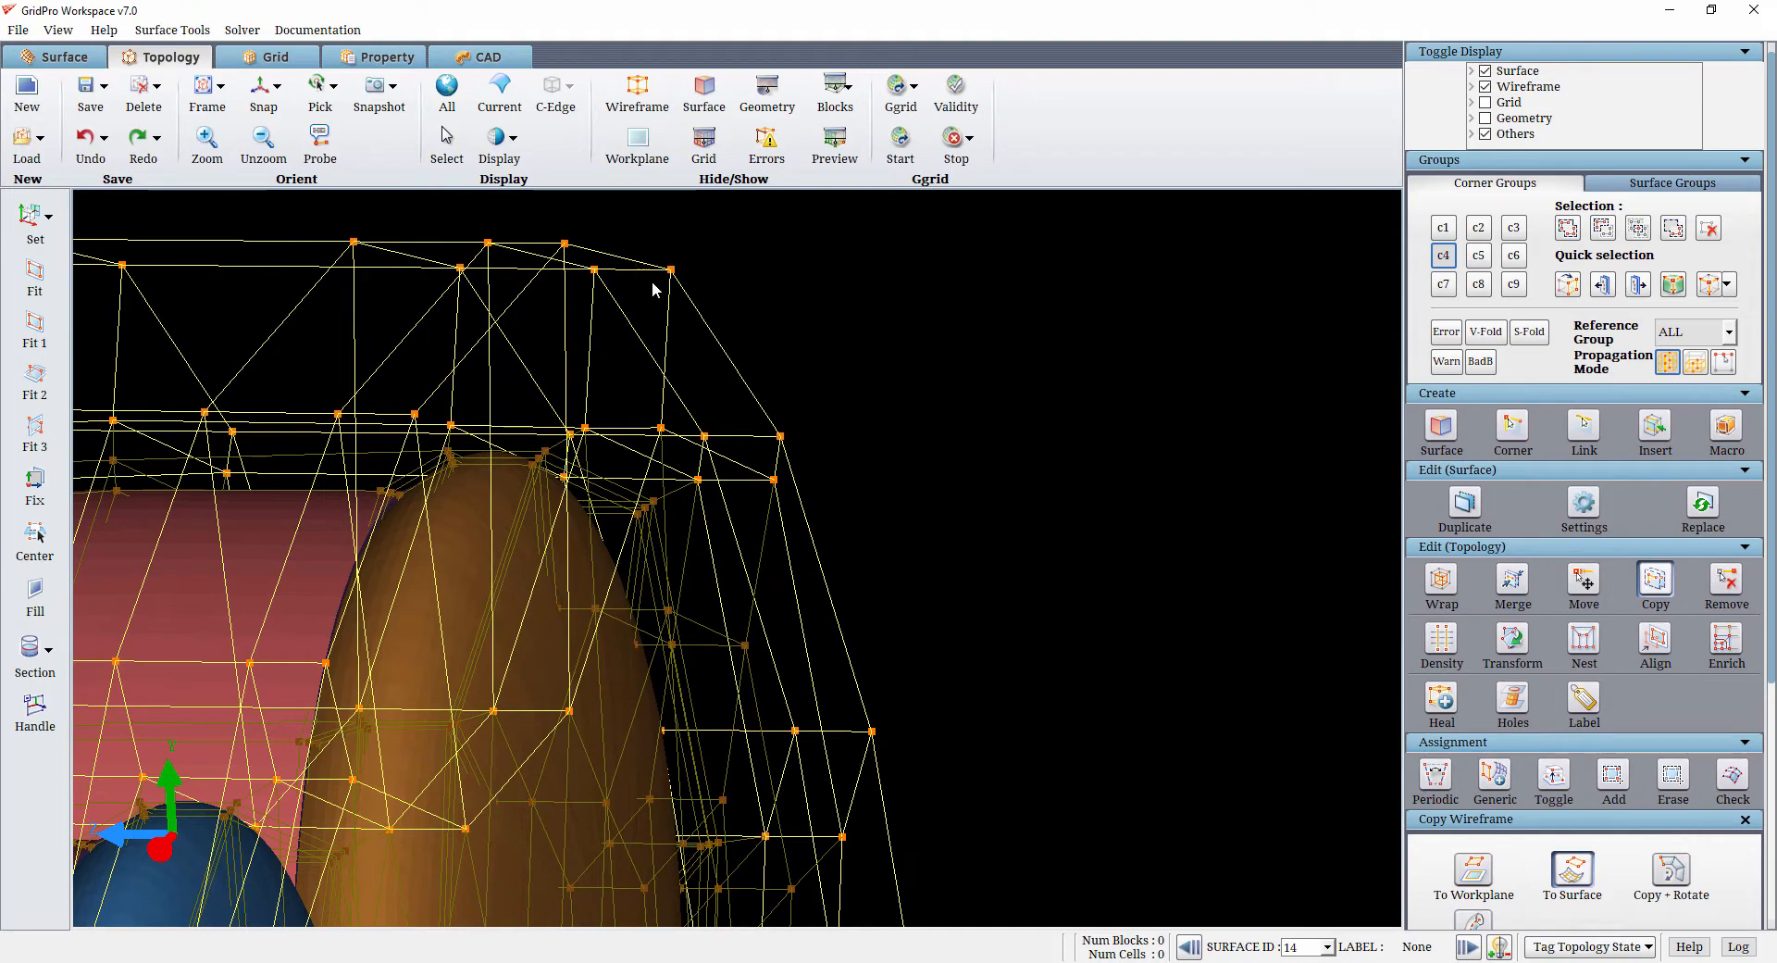
click(667, 319)
Copy the grouped rear nozzle faces onto the outlet surface with Smart Inheritance, linking them to the parent faces
scroll(675, 293, down, 6)
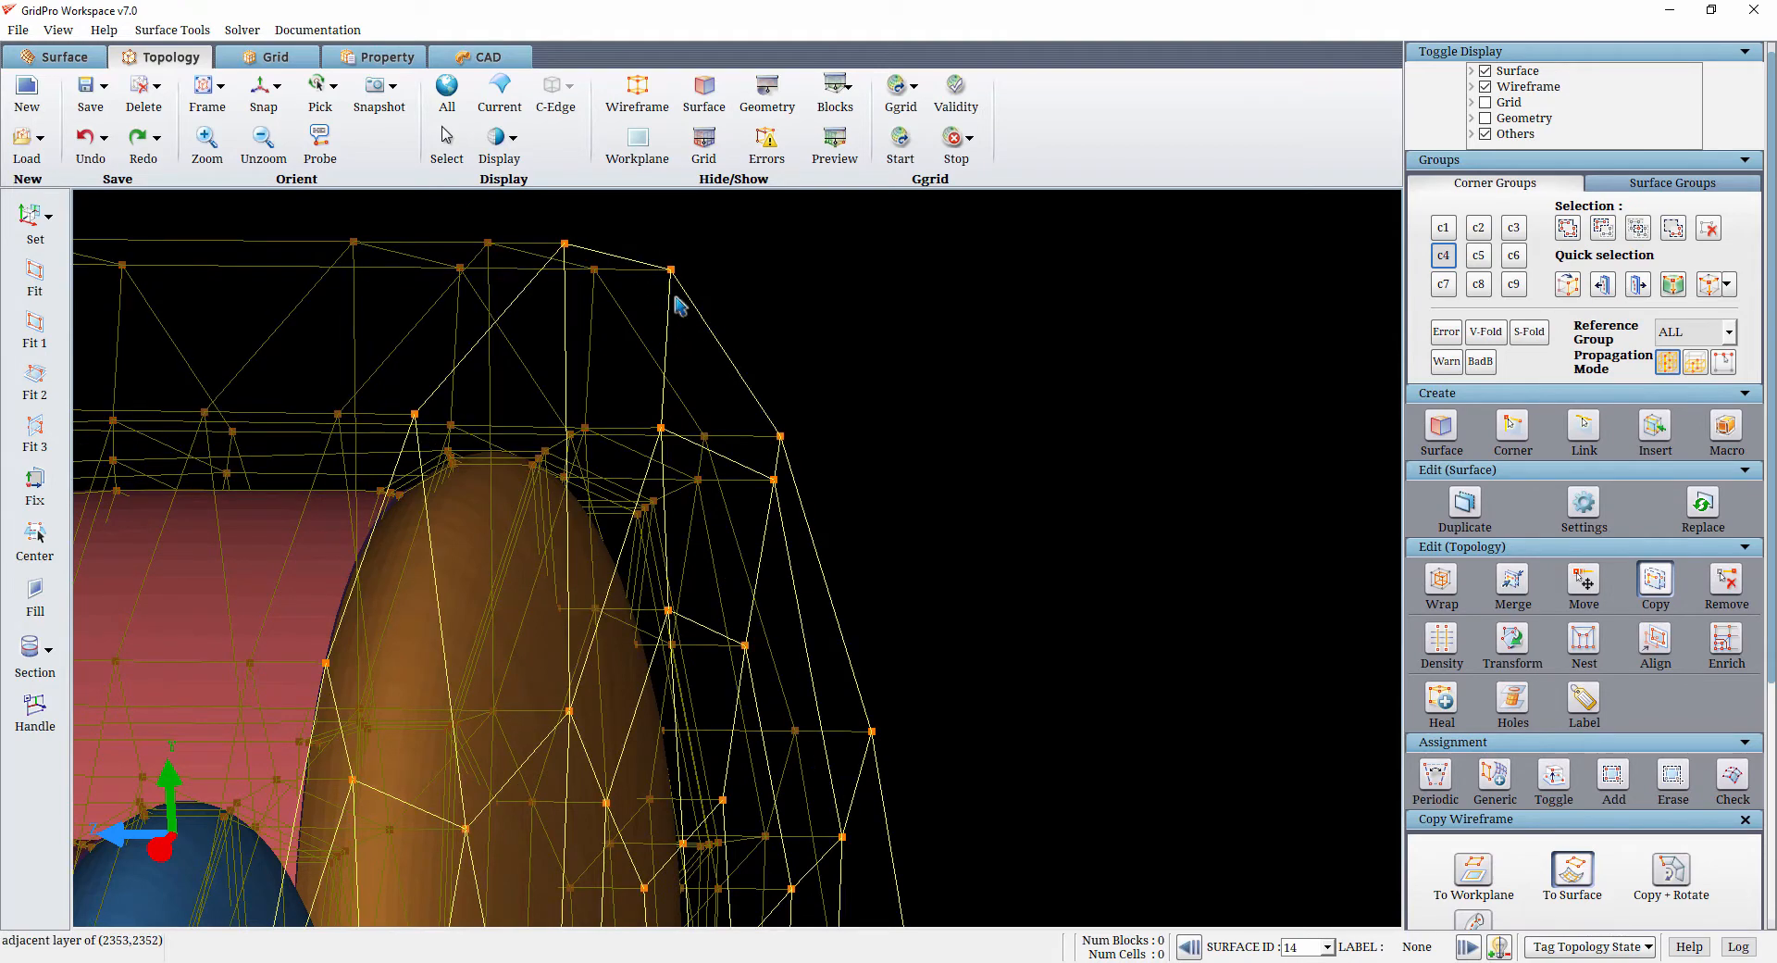
scroll(1064, 552, down, 3)
drag(1092, 586, 1039, 666)
scroll(1041, 666, down, 3)
scroll(1488, 744, down, 5)
scroll(1490, 749, down, 1)
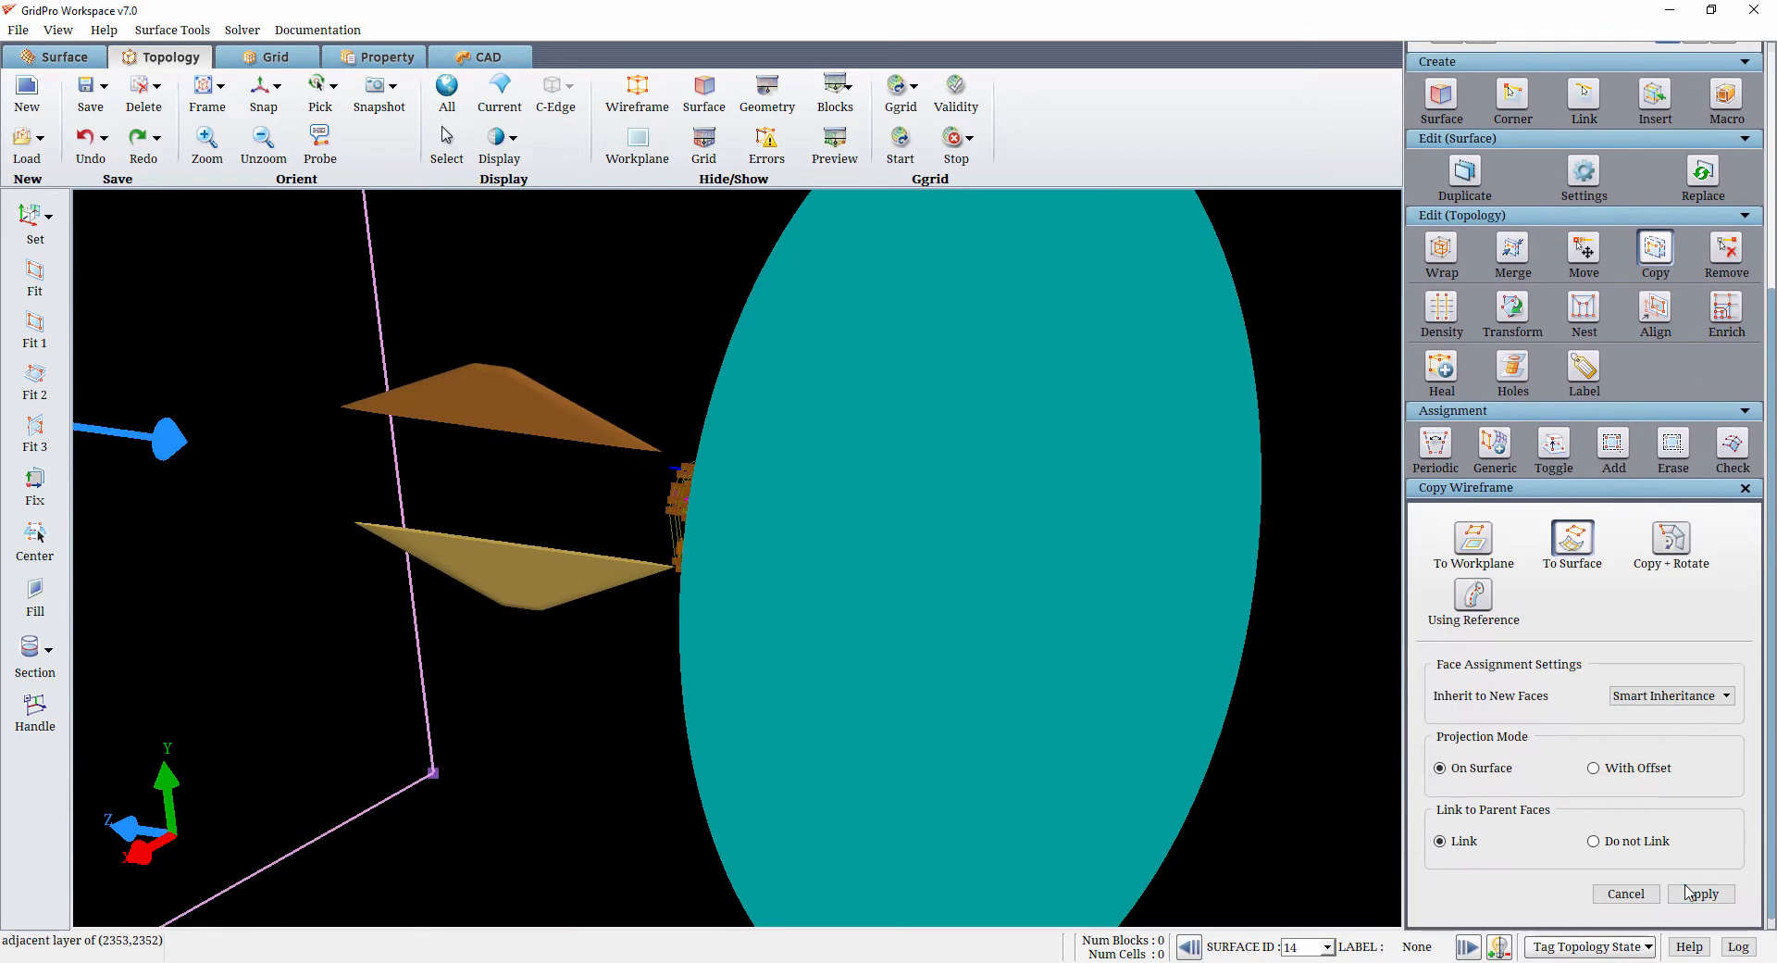
click(1700, 893)
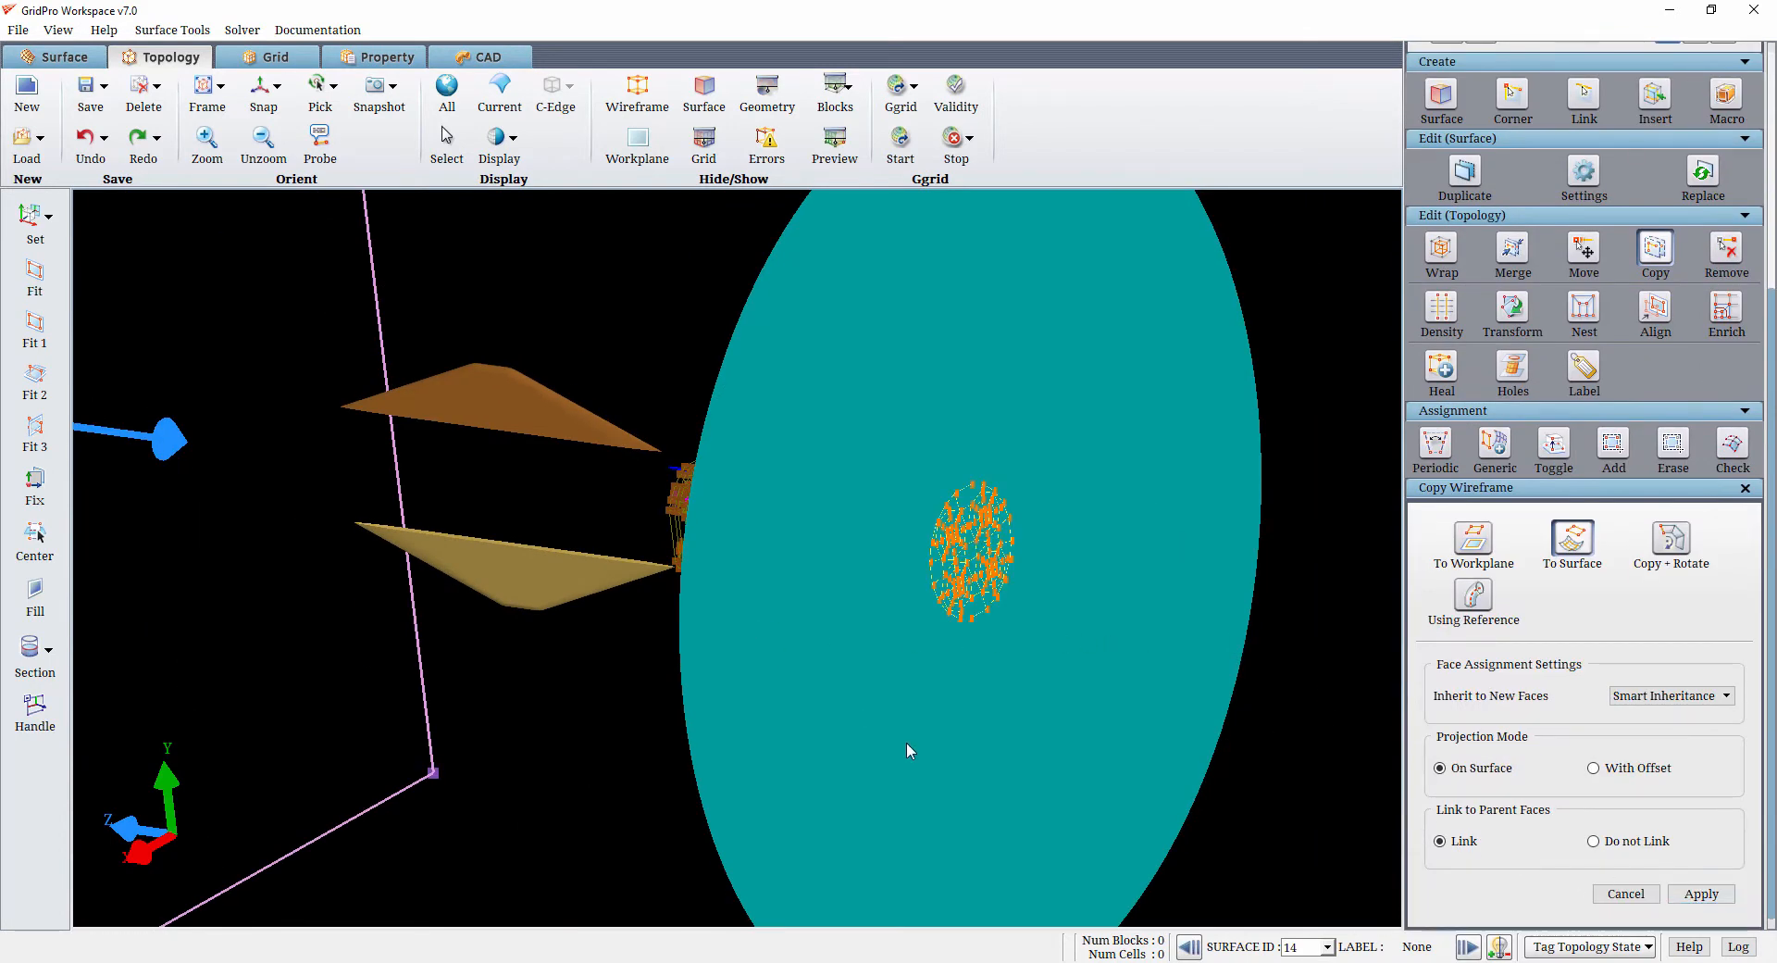
drag(907, 750, 713, 753)
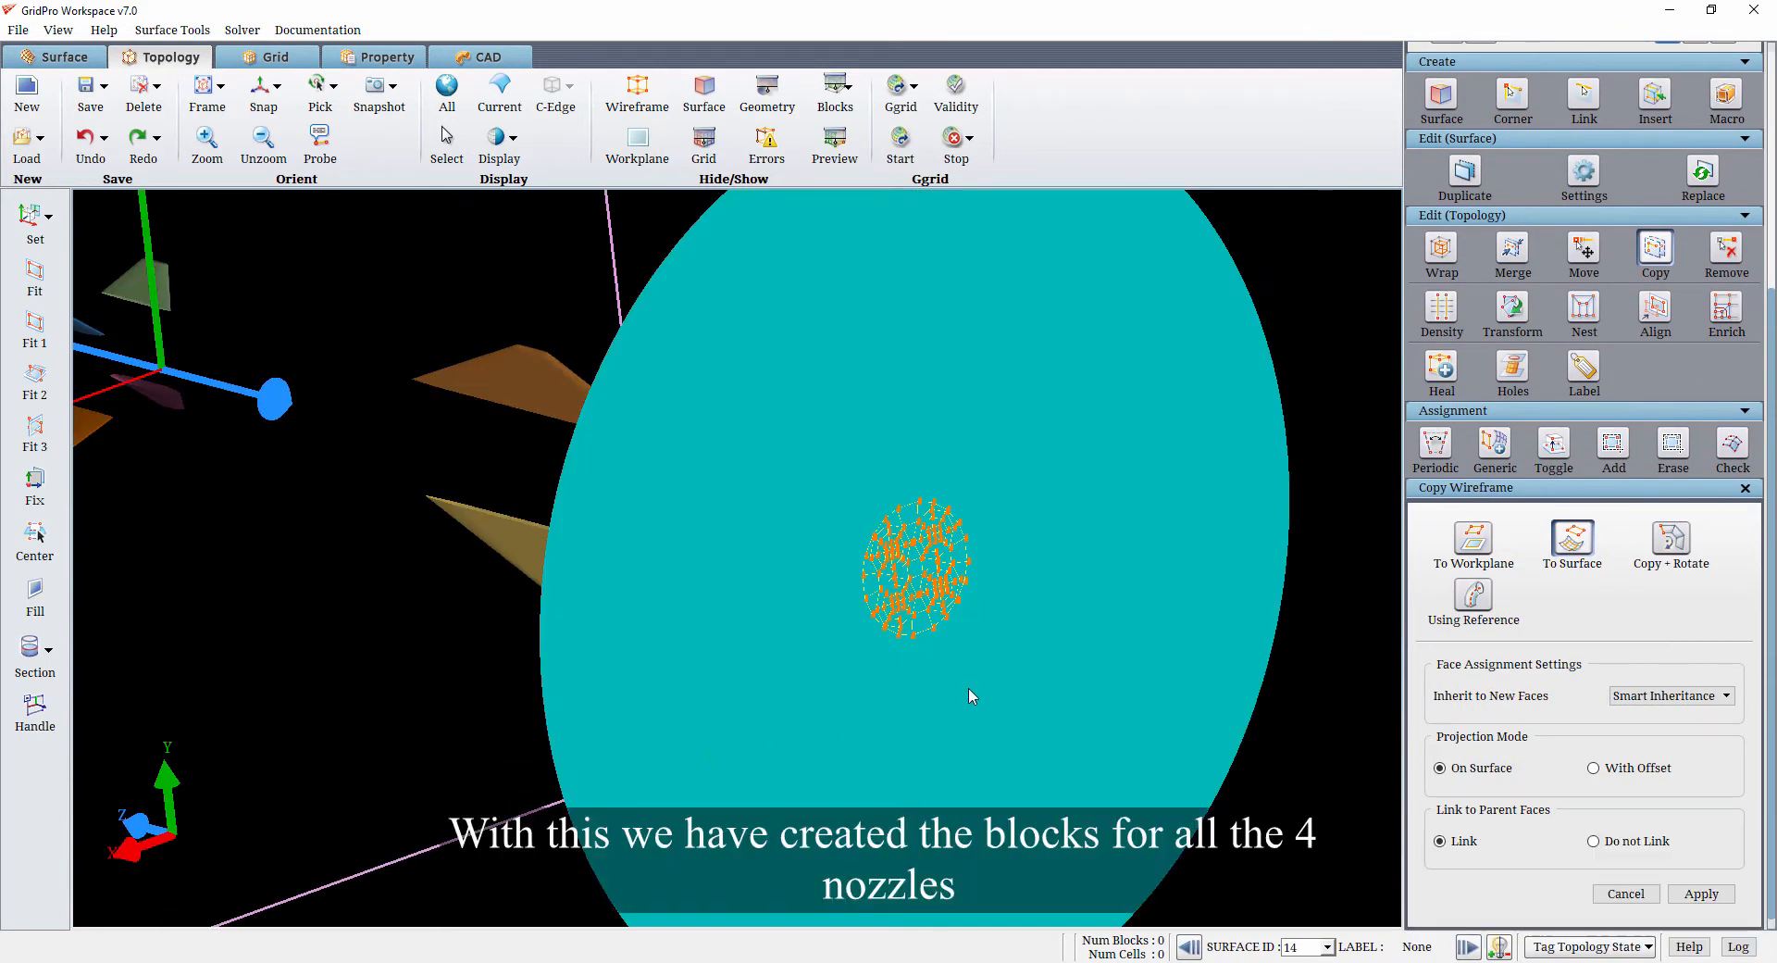
Assign the Unassigned-2 face group to outlet surface 14 with generic surface assignment
click(1497, 441)
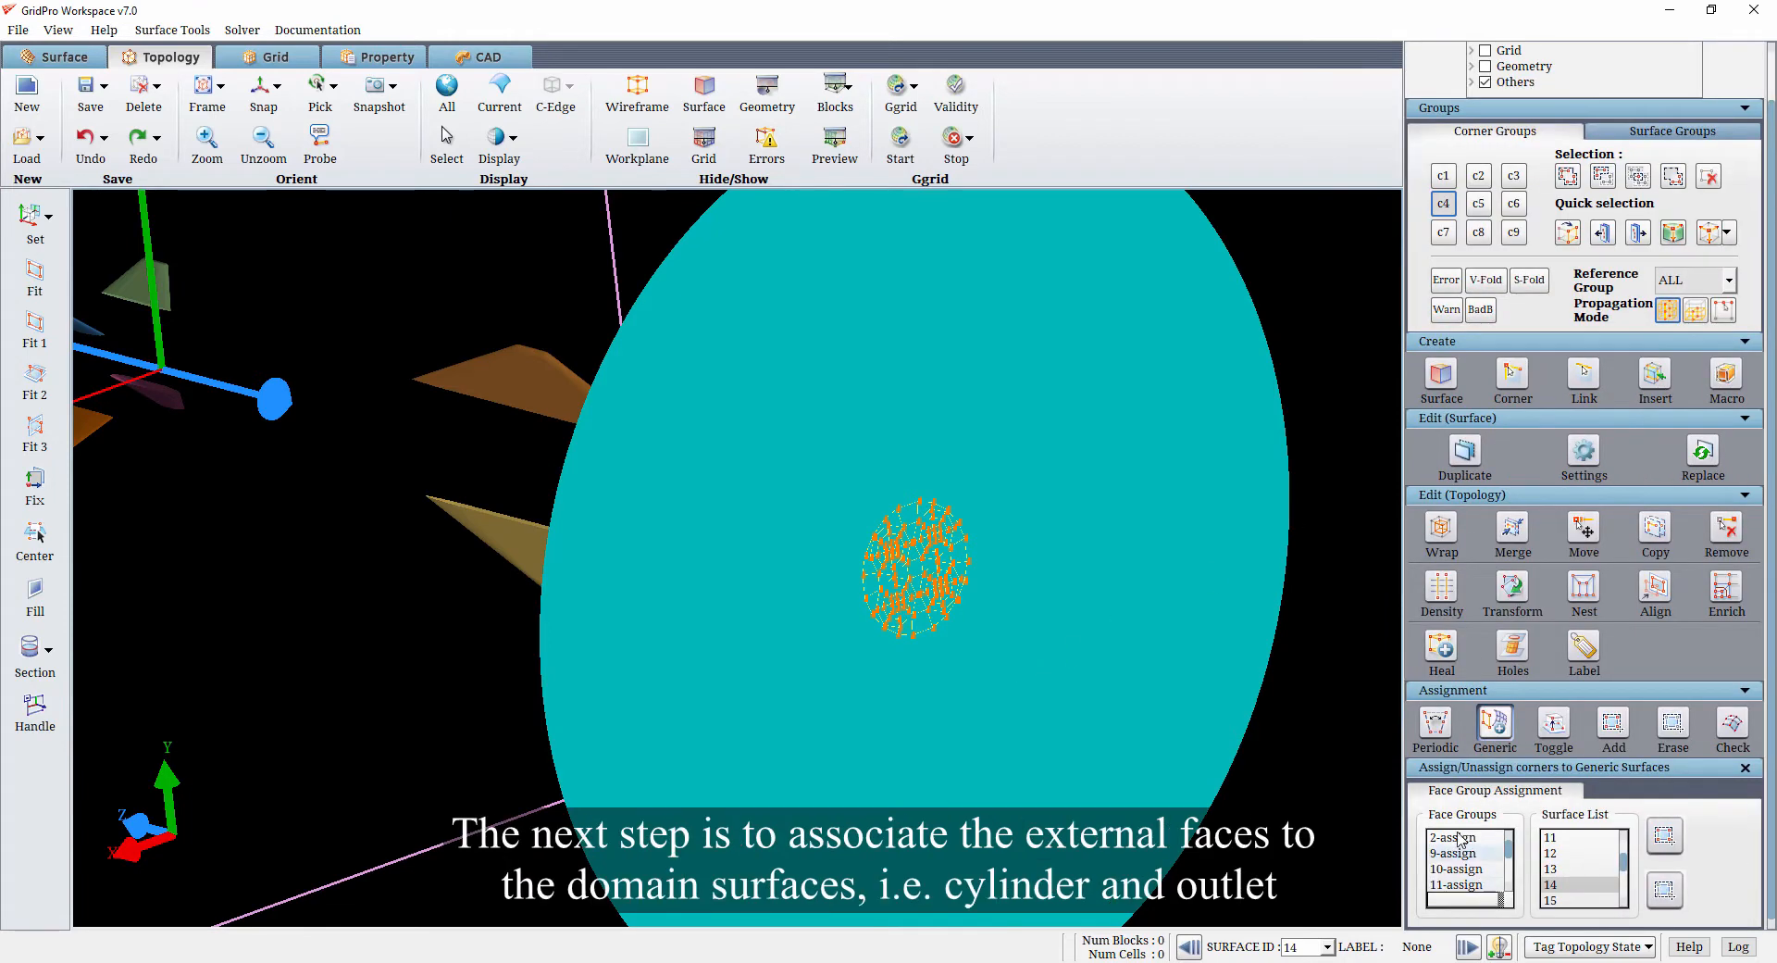
click(1466, 868)
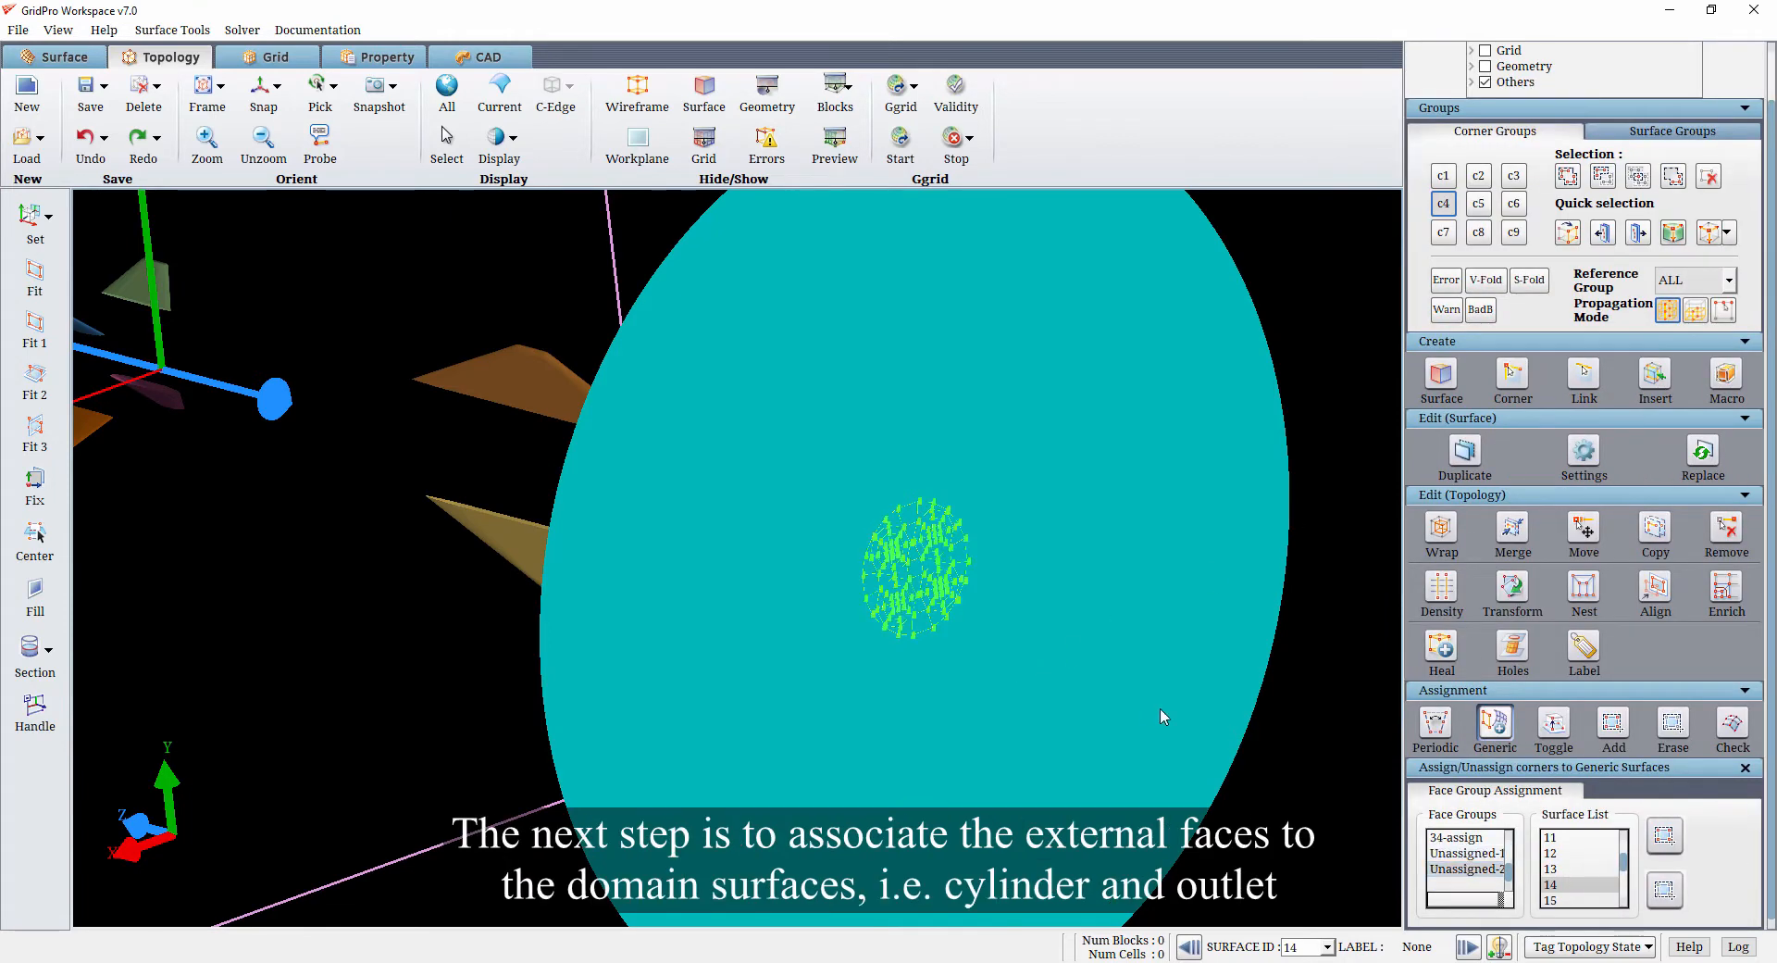
drag(1163, 716, 1277, 712)
click(1663, 838)
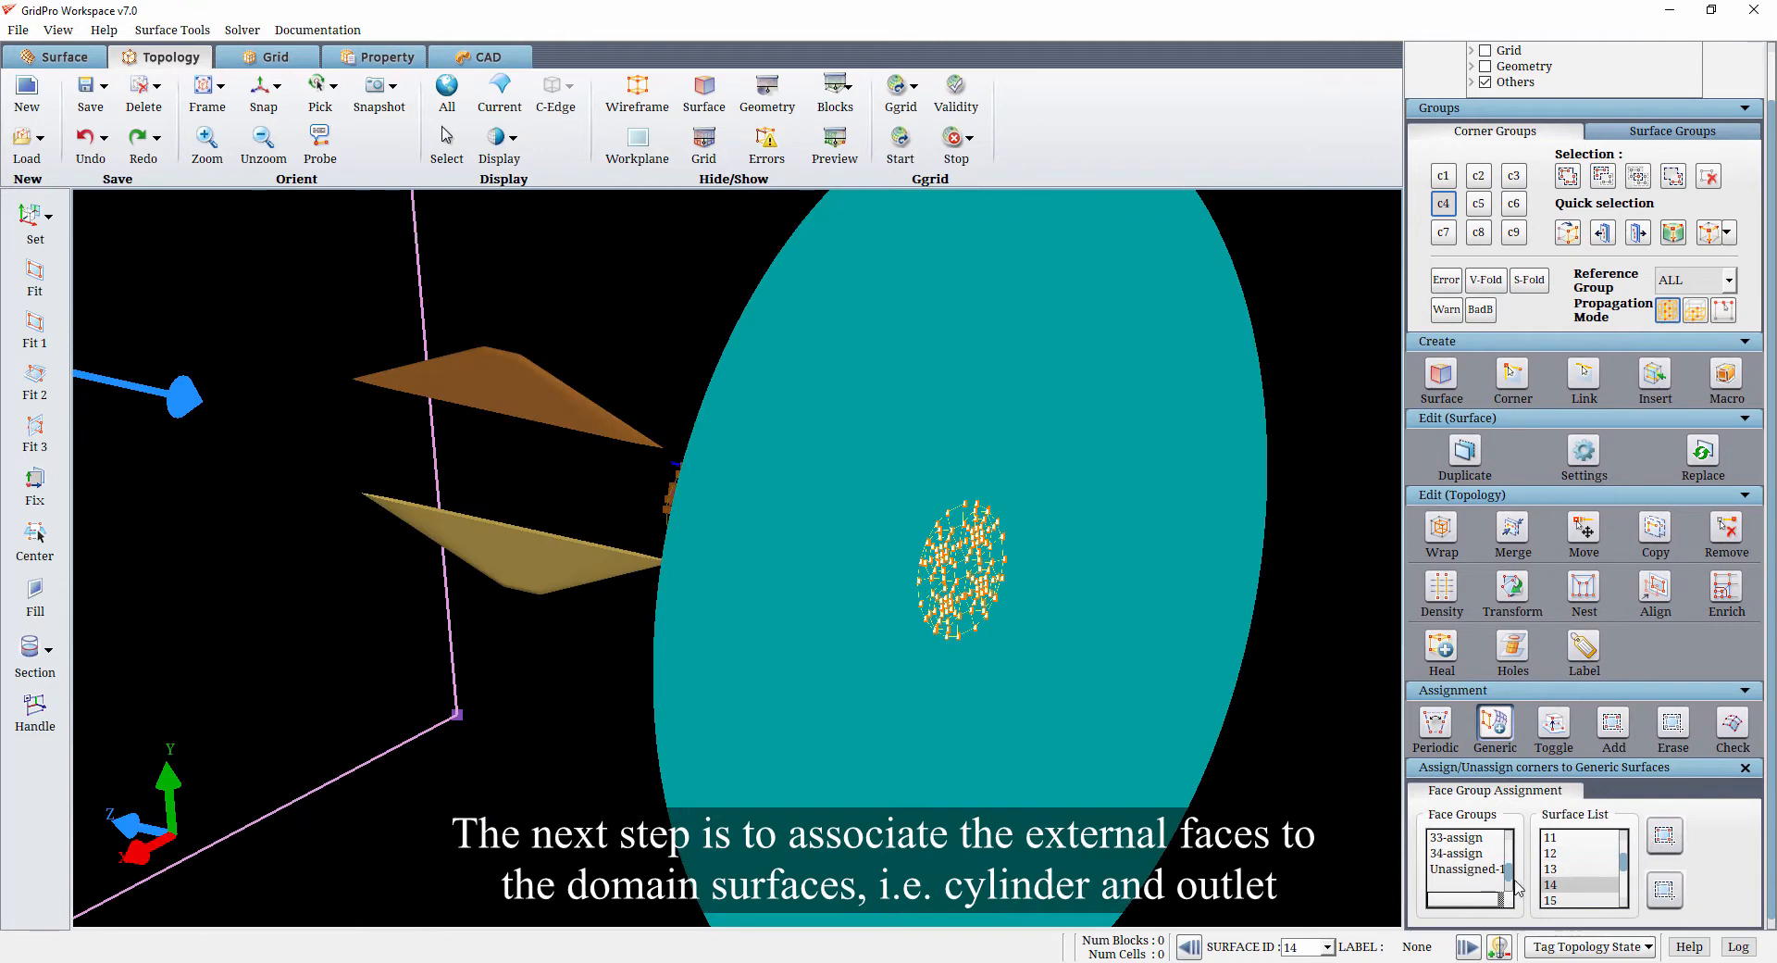
Assign the Unassigned-1 face group to cylinder surface 18 with generic surface assignment
click(1574, 900)
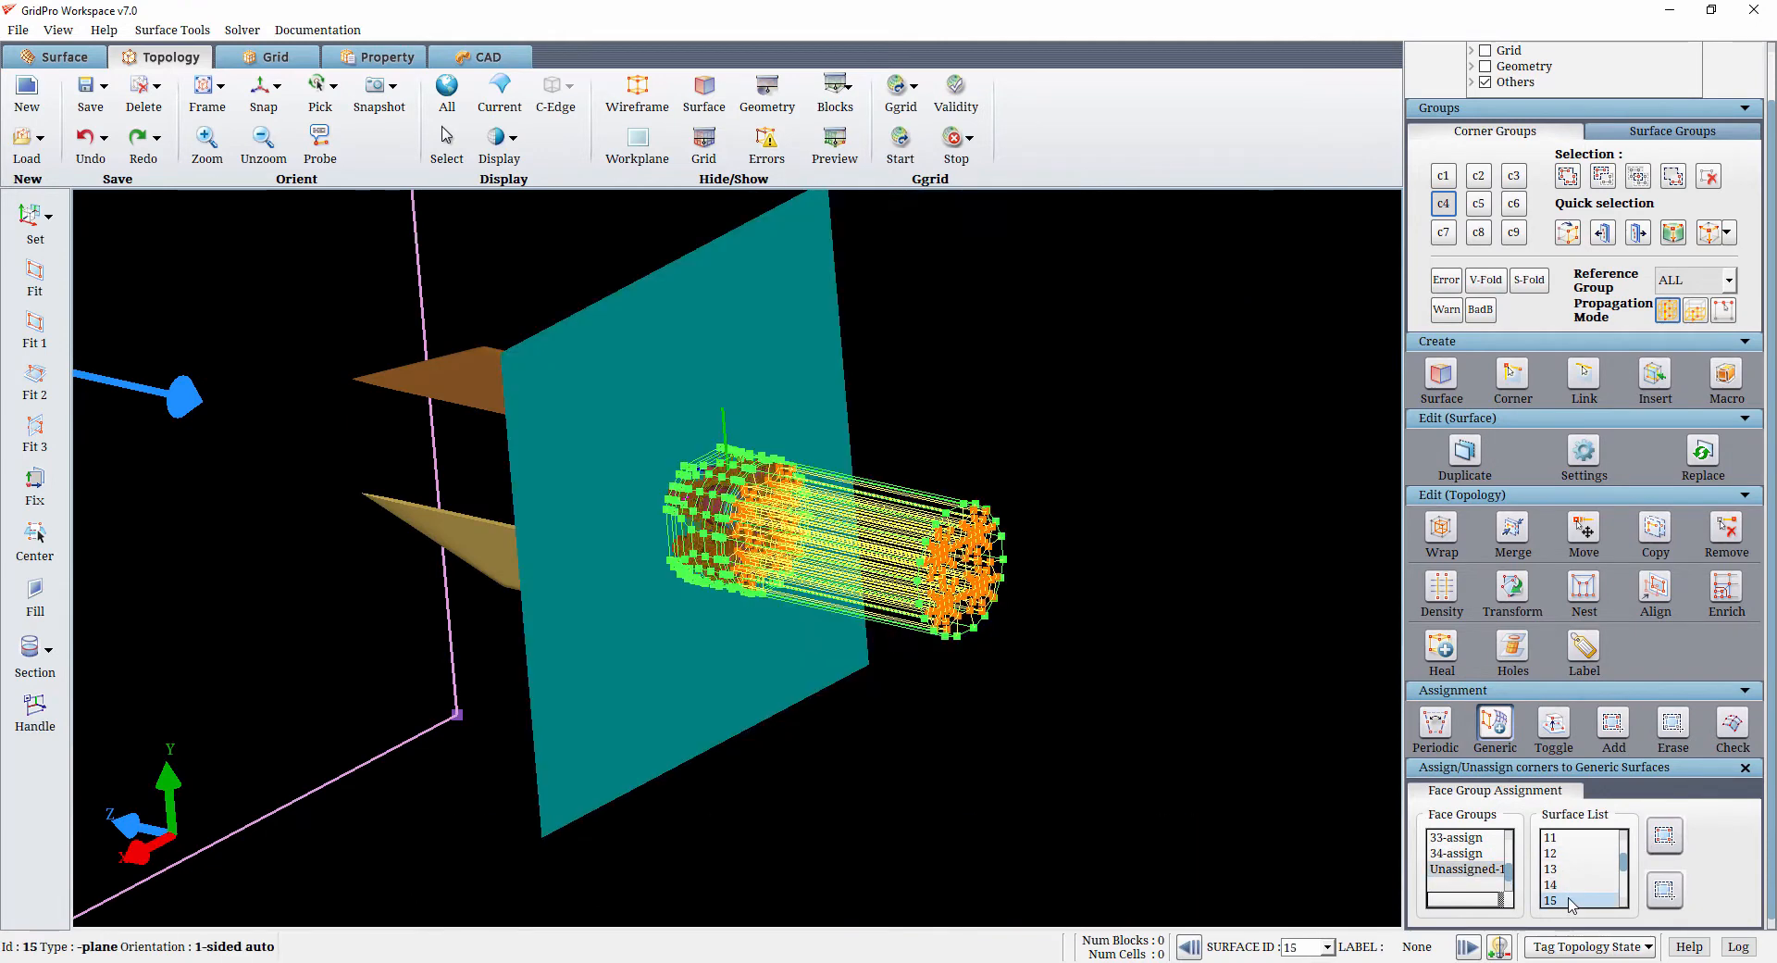
scroll(1573, 888, down, 2)
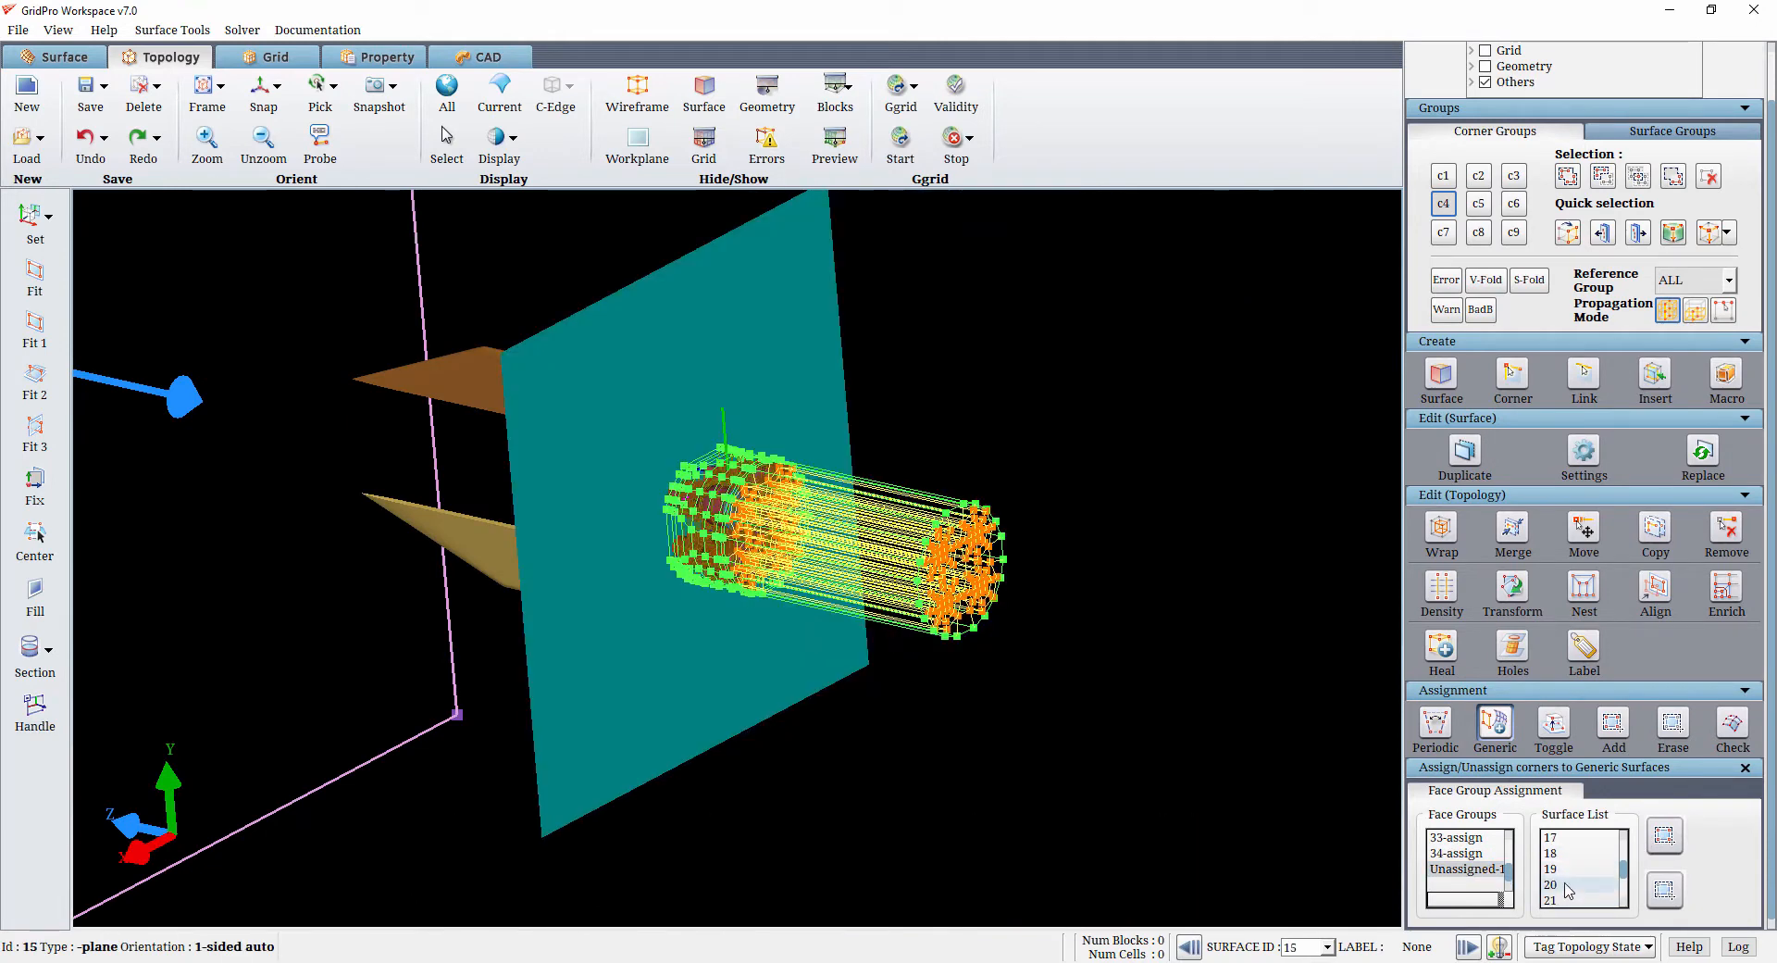
click(1565, 853)
click(1663, 834)
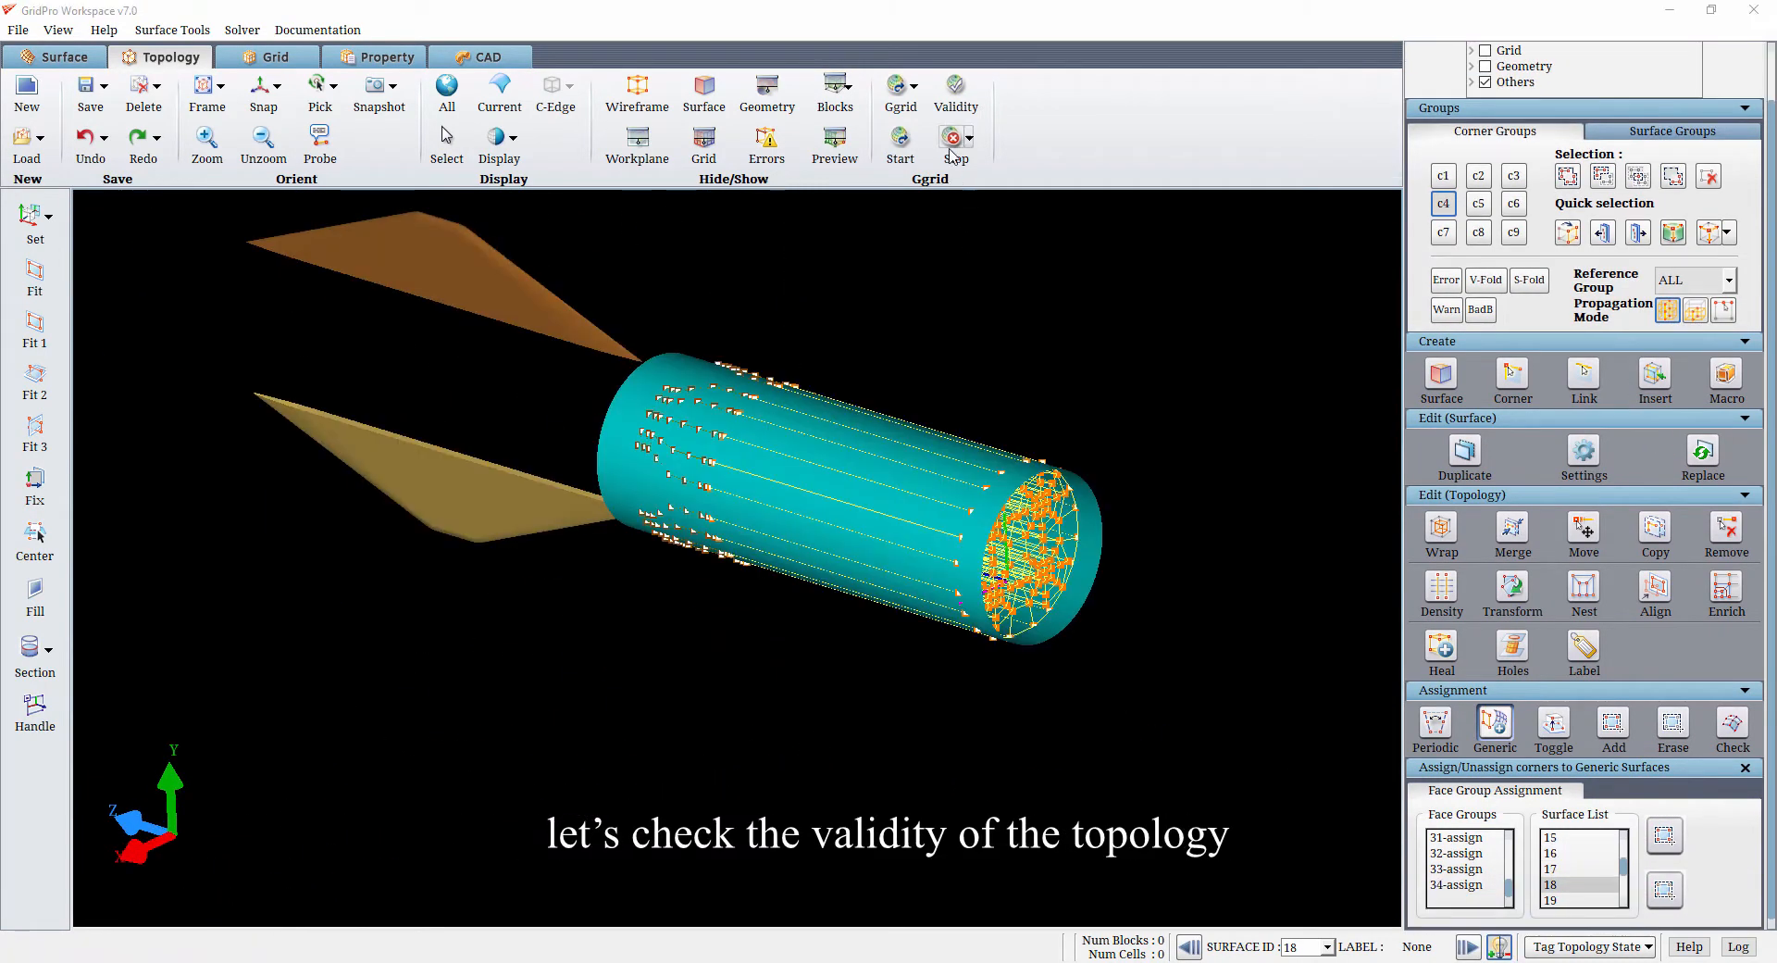
Check the validity of the complete topology and close the status report
click(953, 111)
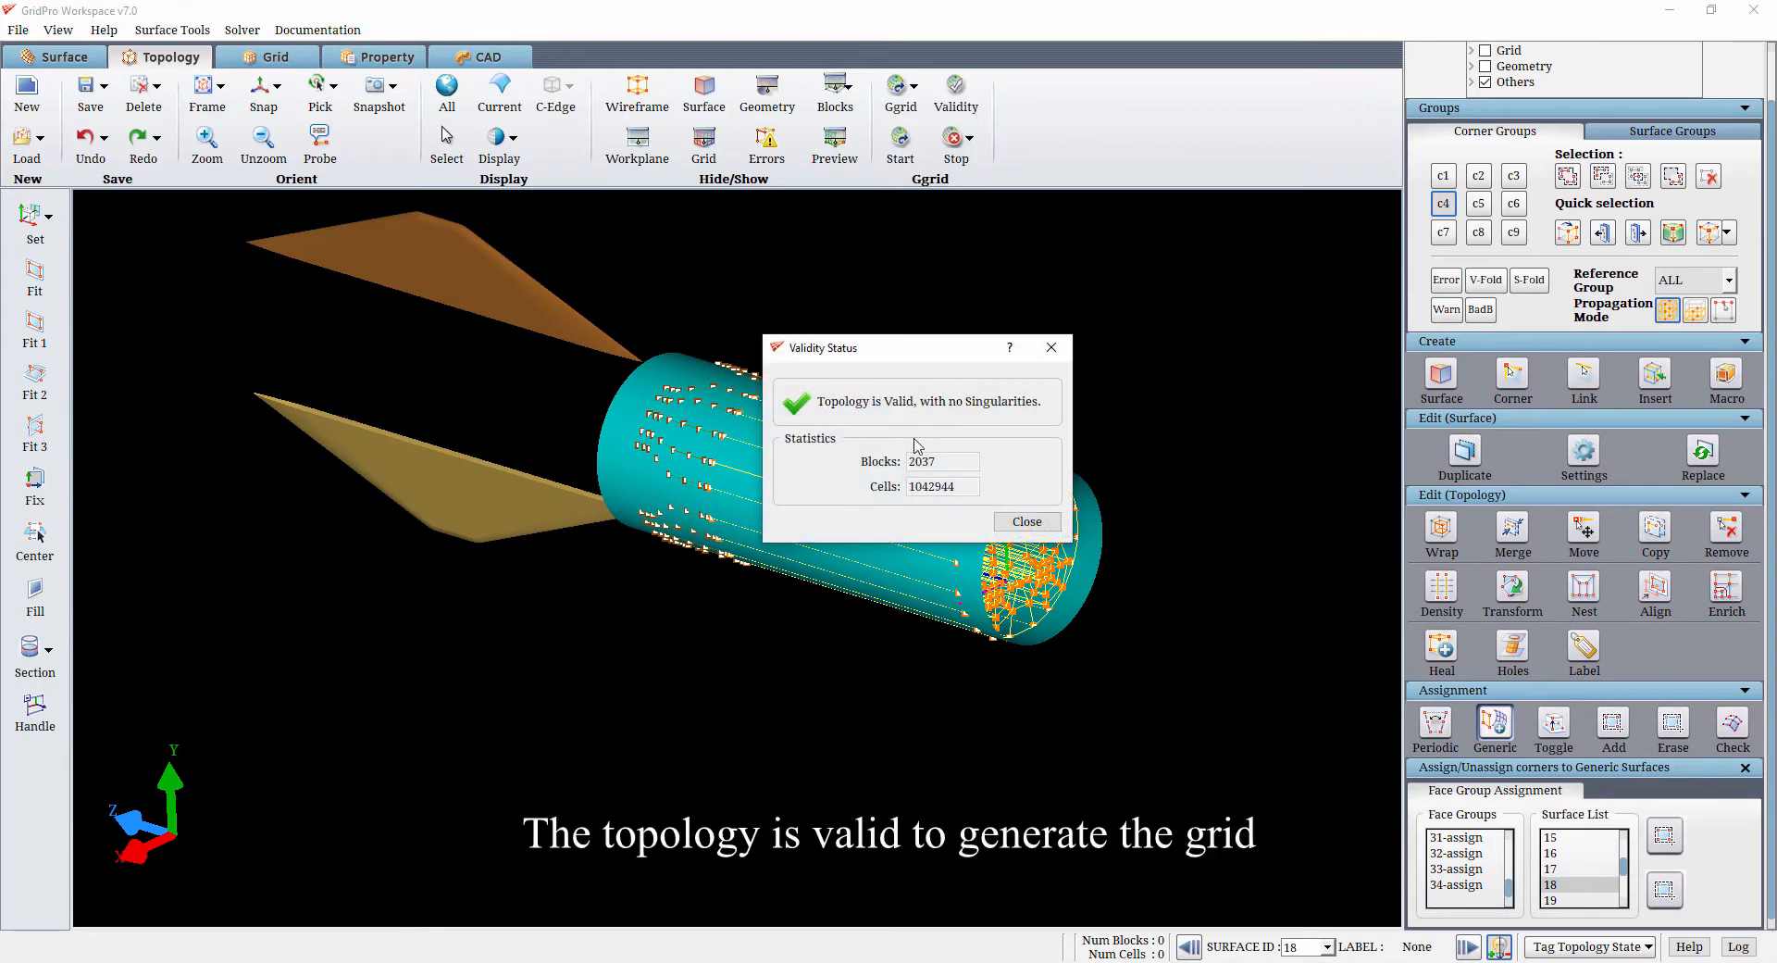
click(1022, 521)
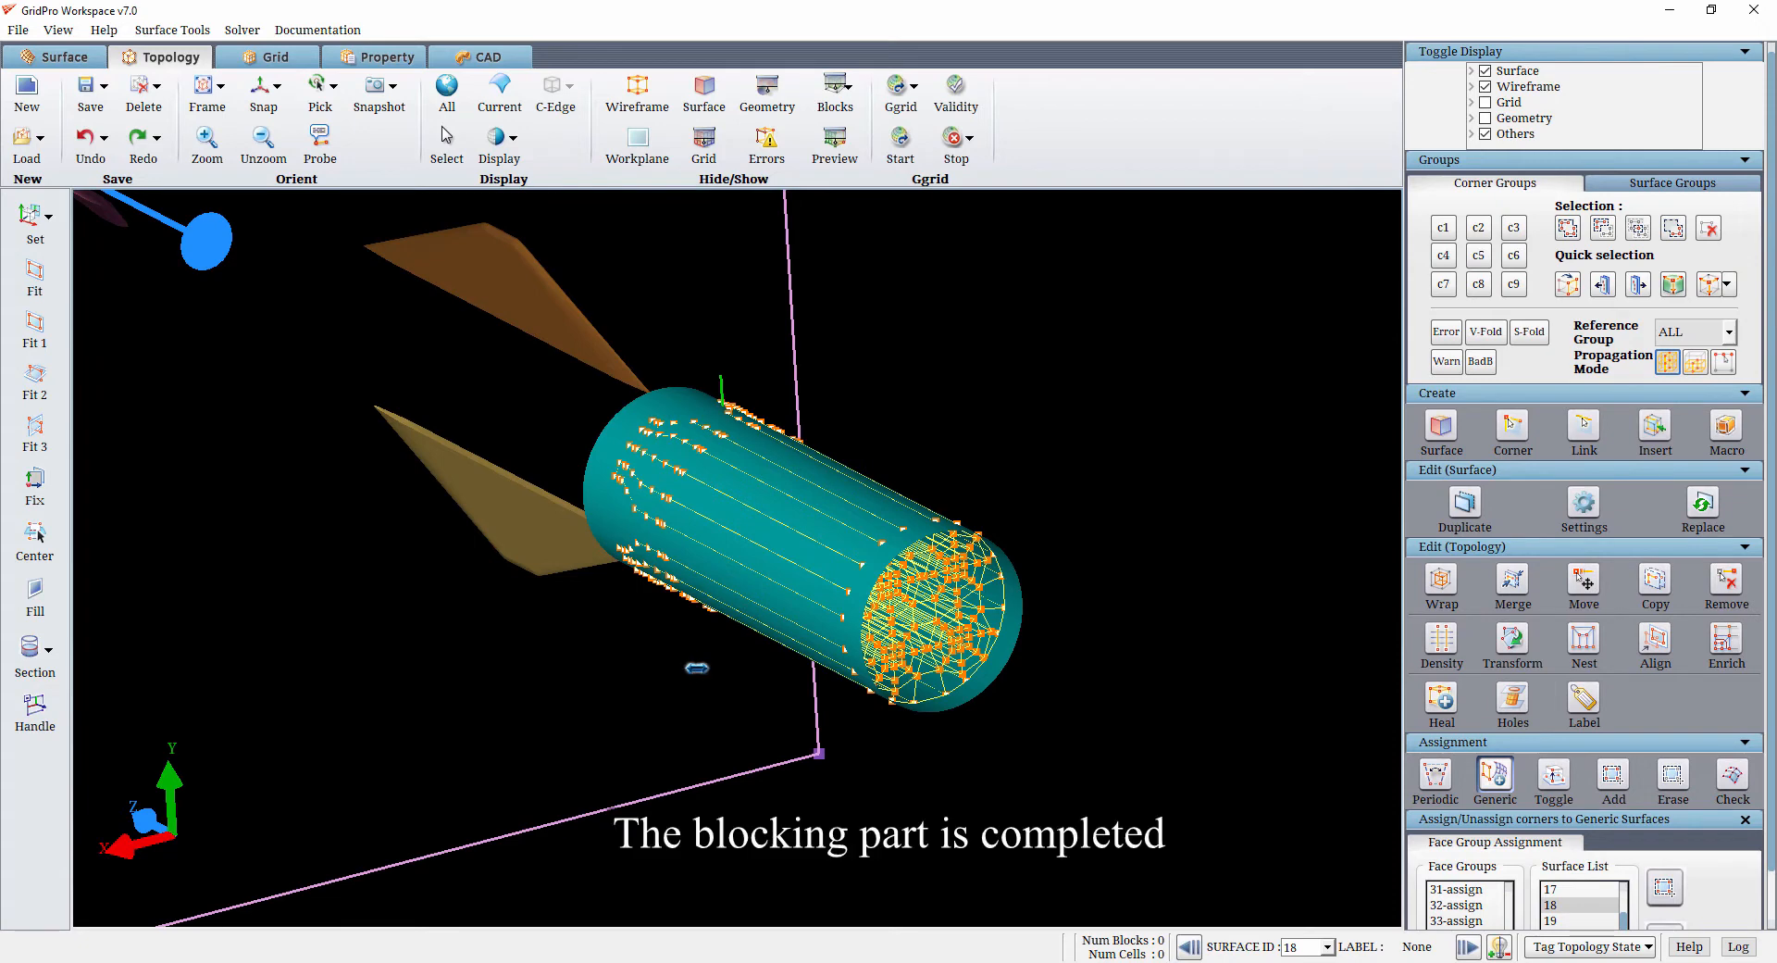
drag(697, 668, 698, 675)
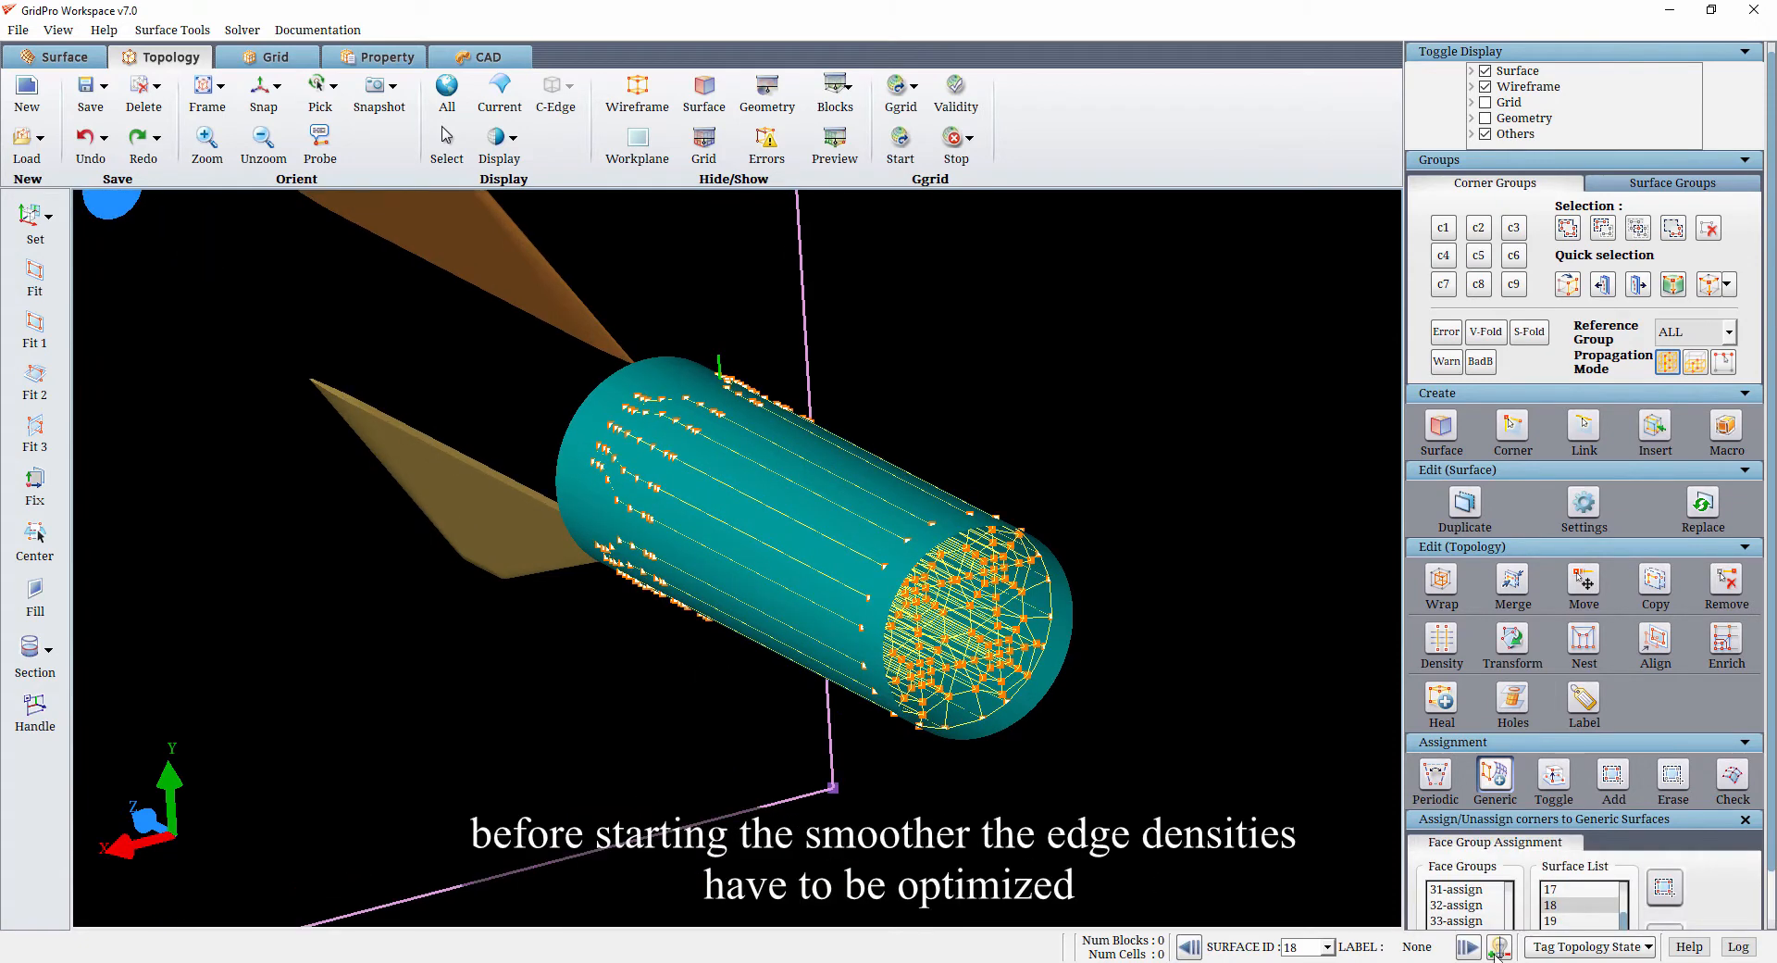
middle_drag(1258, 719, 1241, 704)
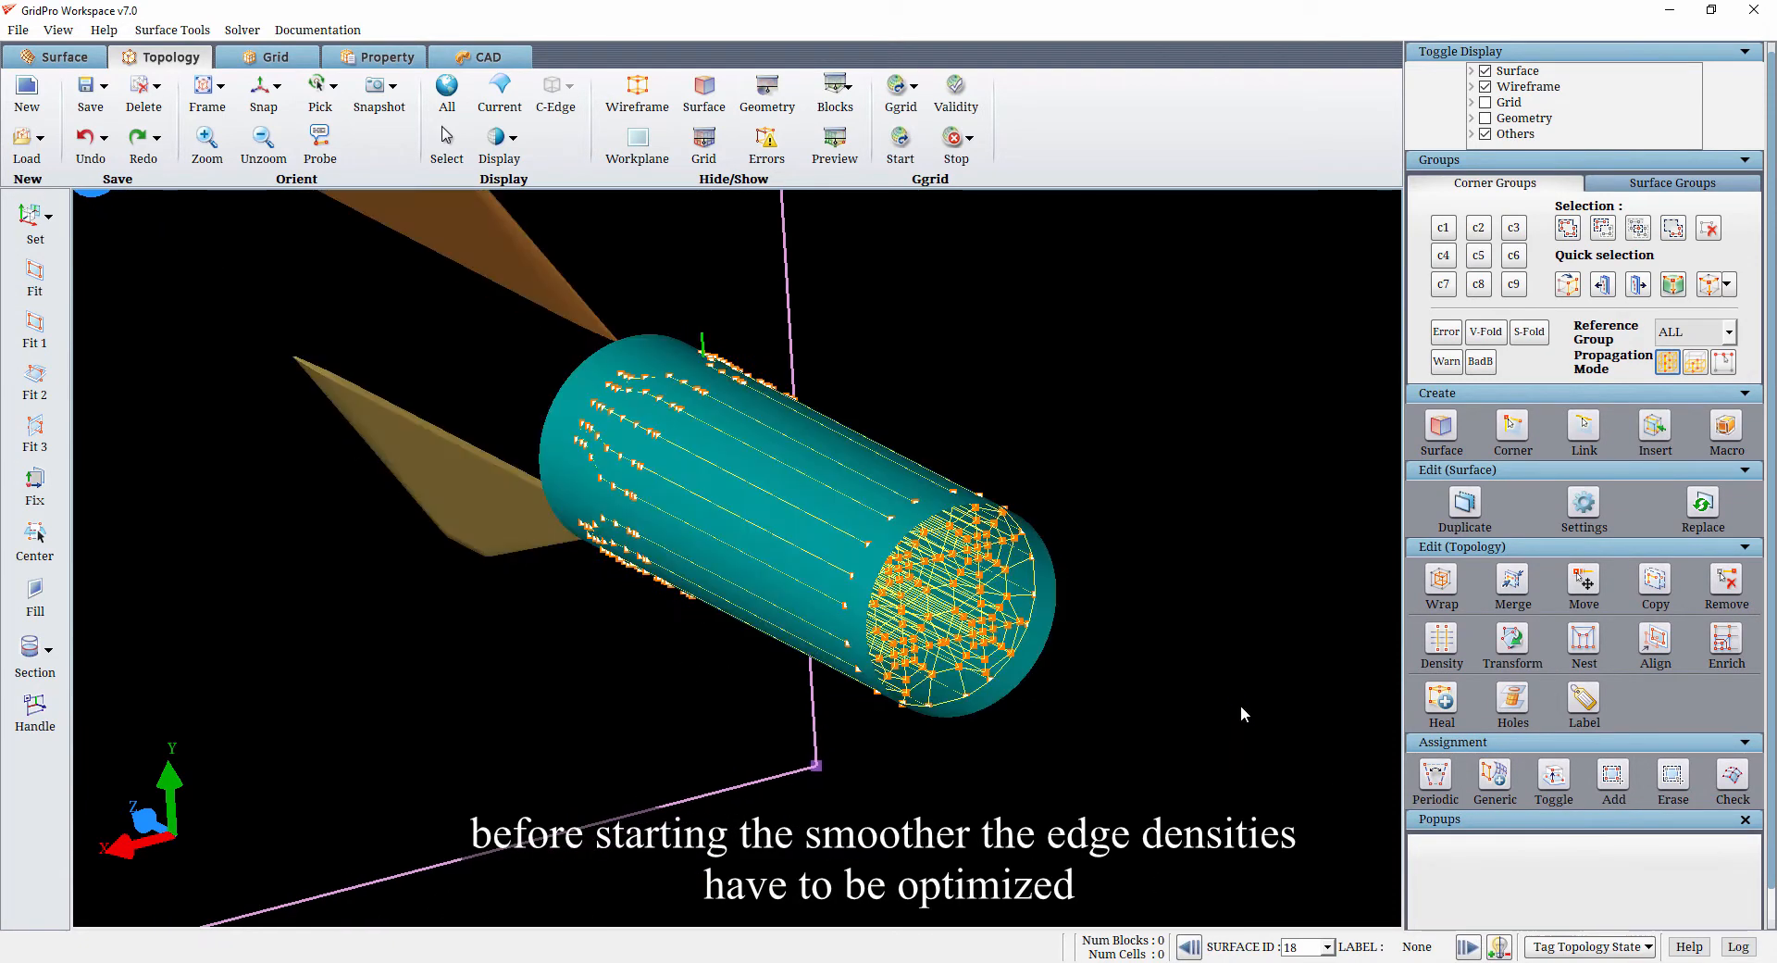
Make surface 19 current, group corners at the outlet end of the topology in c5, and set the reference group to GROUP
click(1467, 946)
scroll(1195, 824, up, 3)
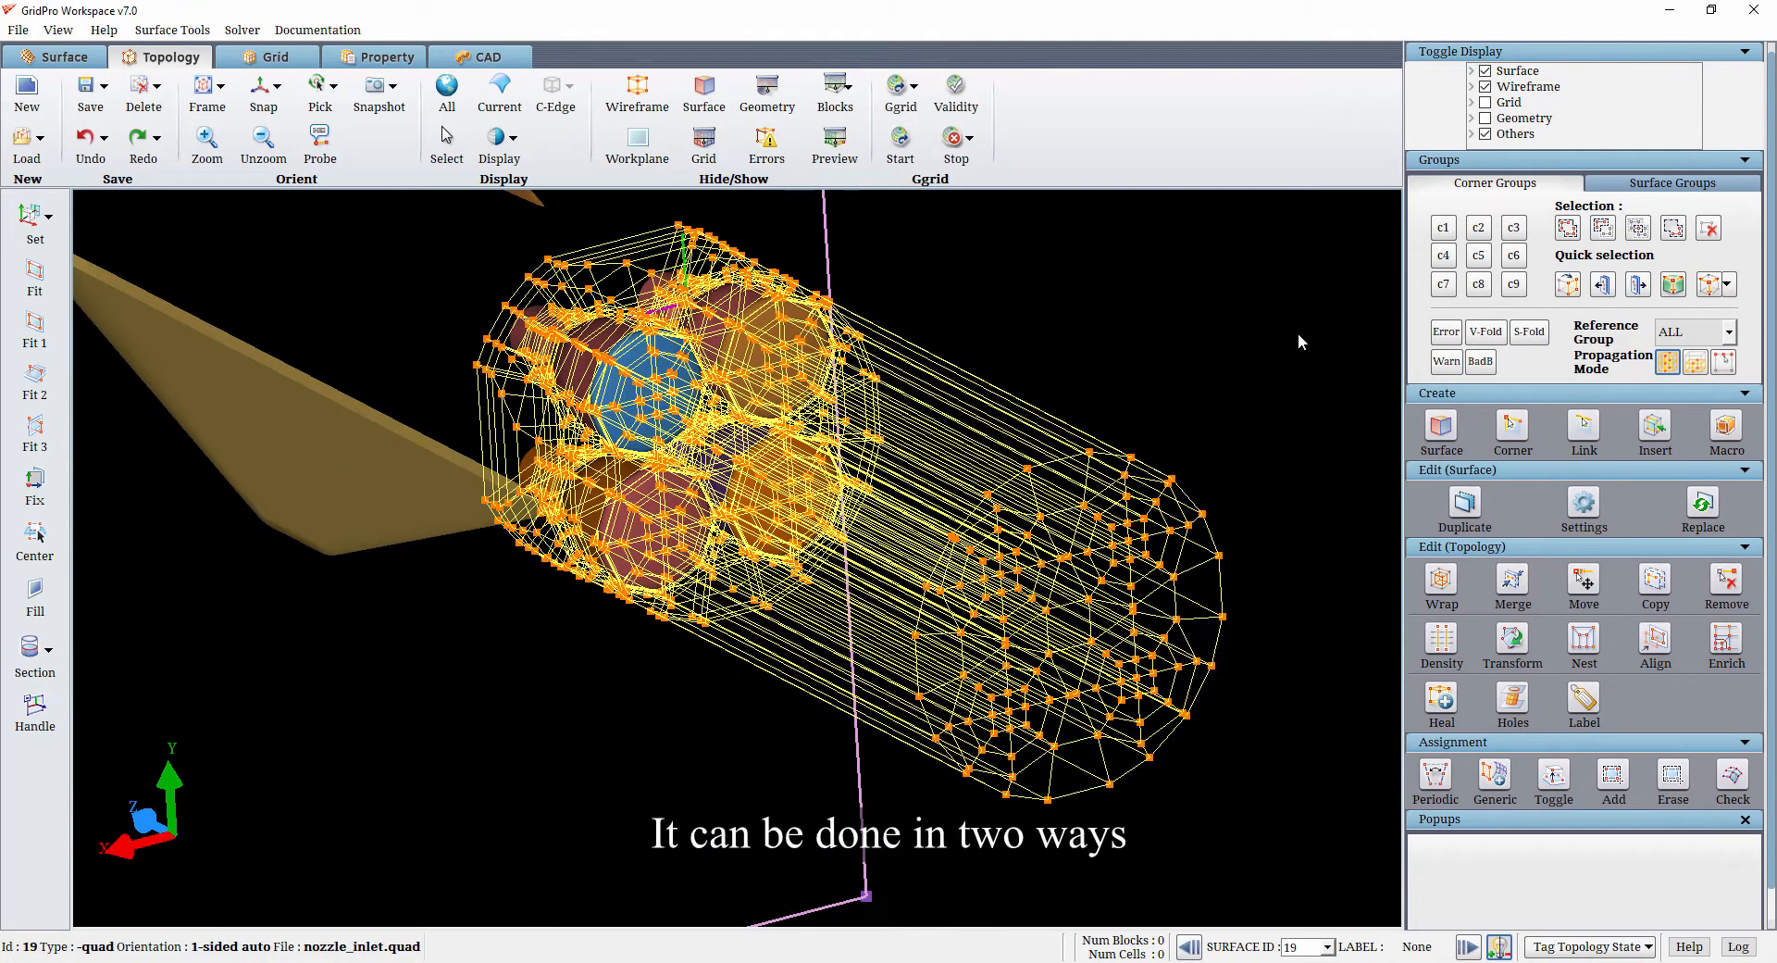
click(1478, 255)
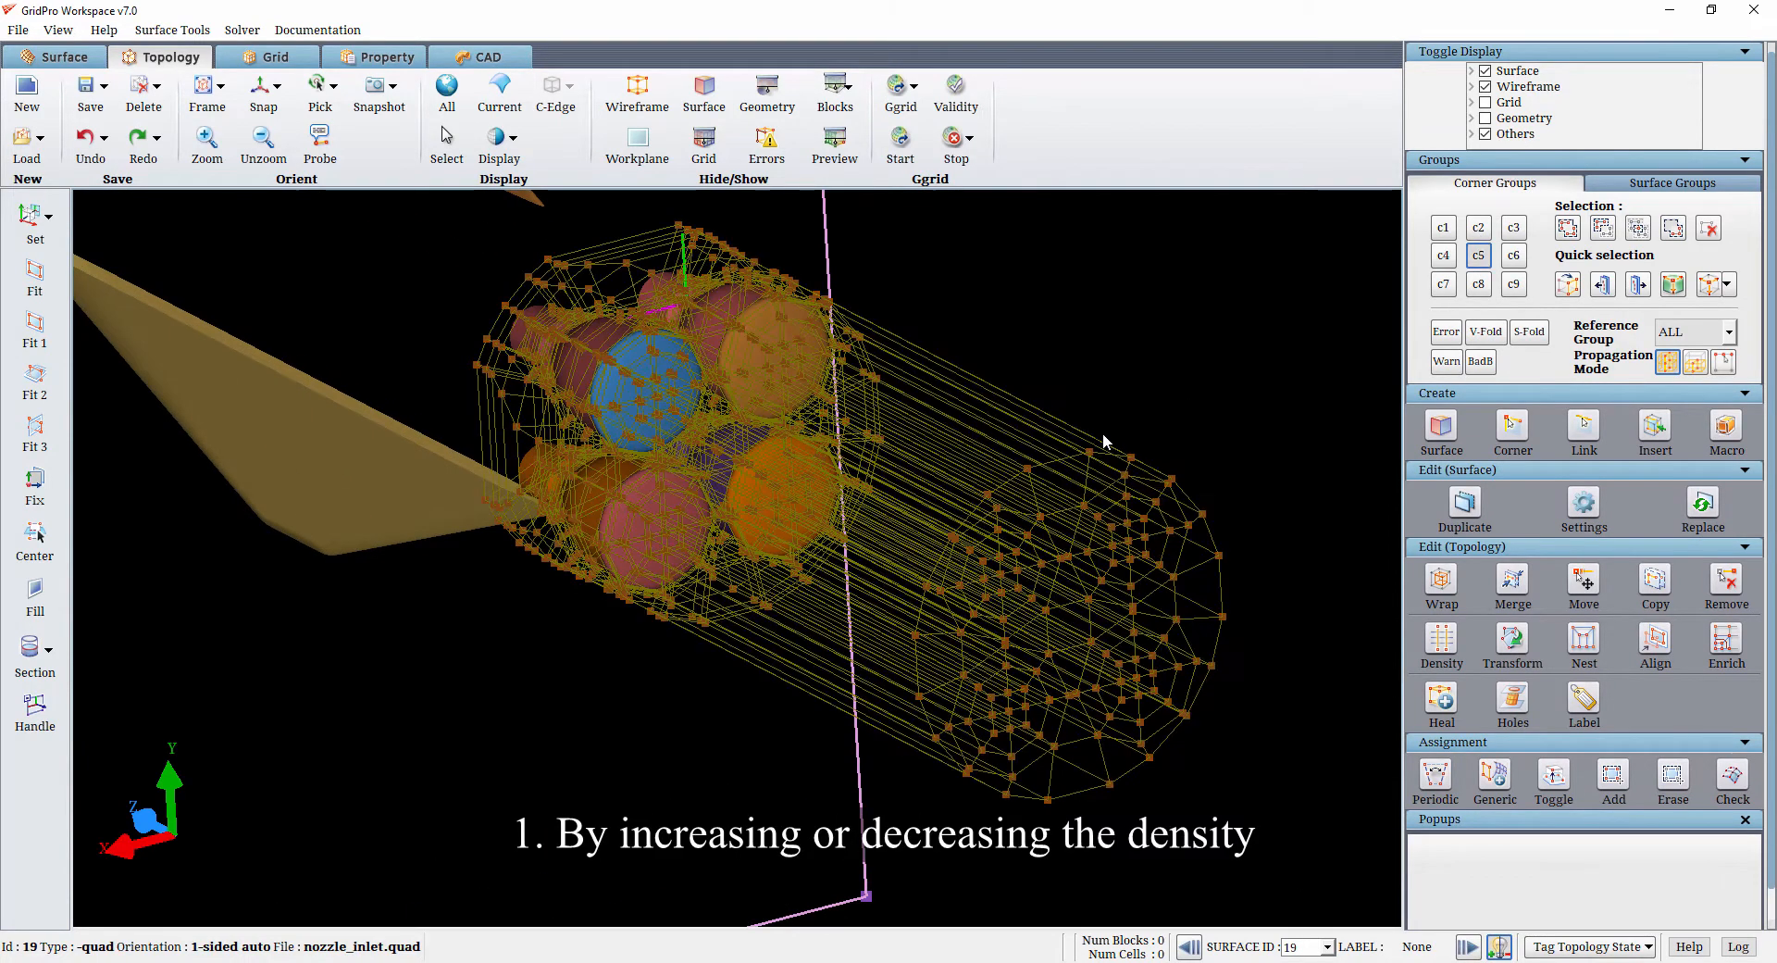
drag(857, 358, 1294, 733)
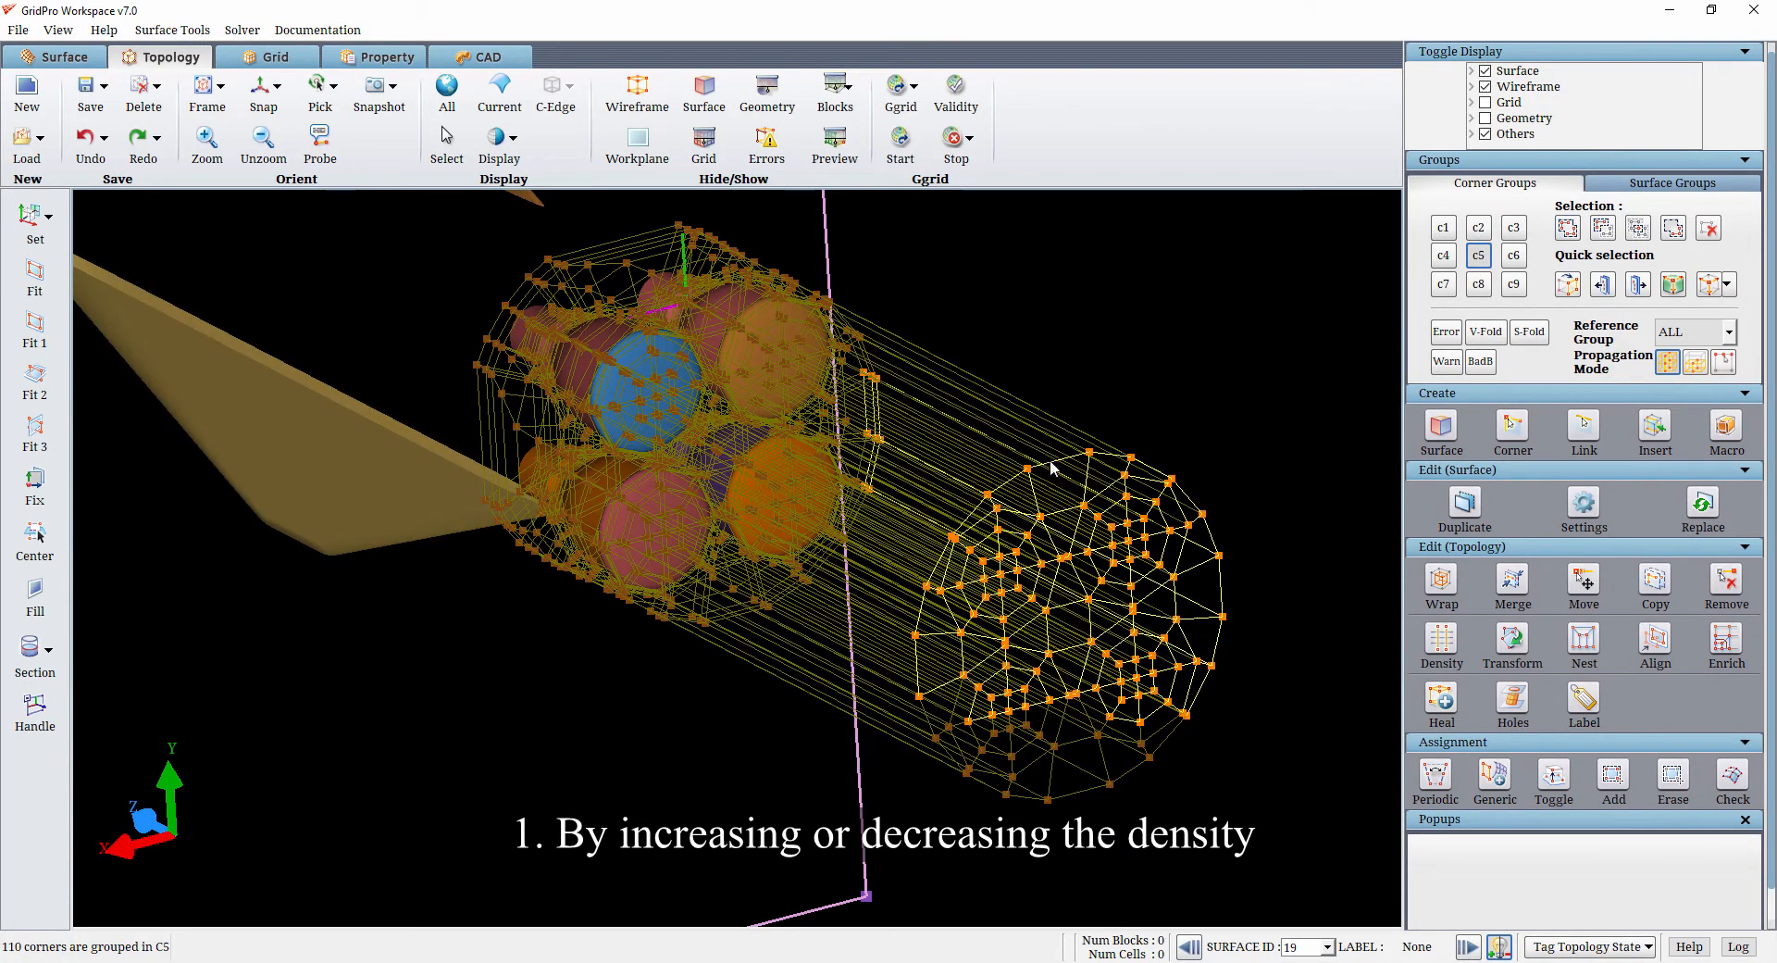
click(1727, 331)
click(1694, 527)
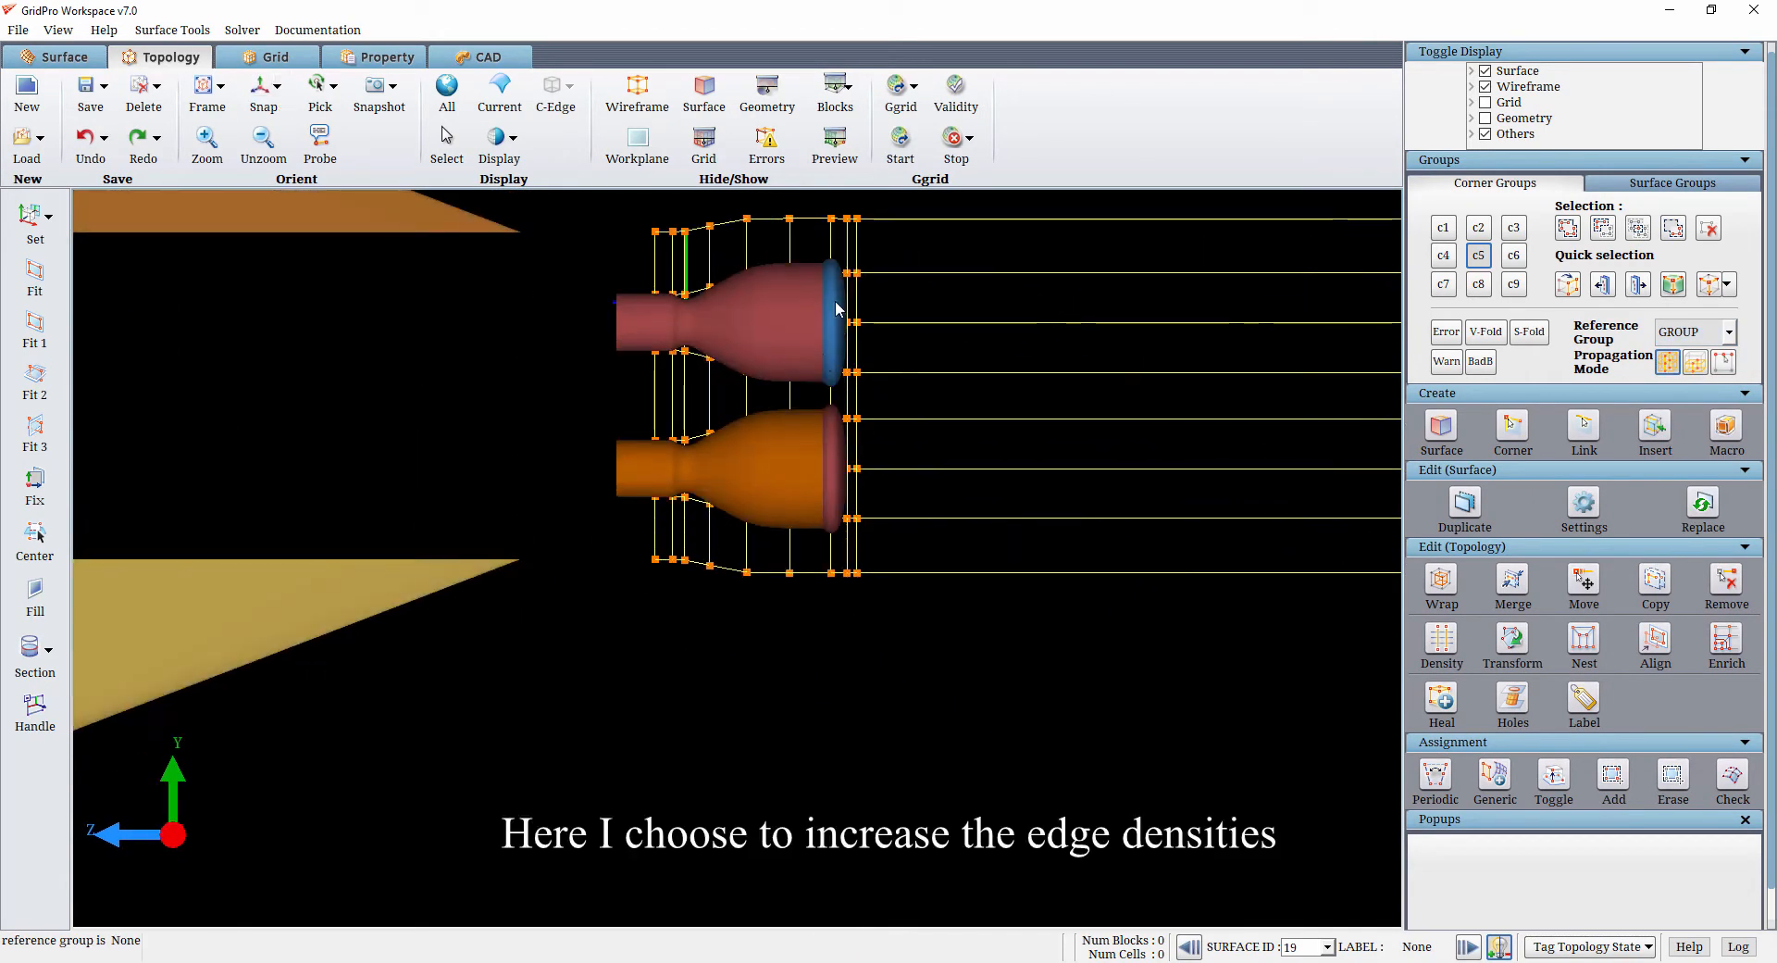
Hide the surfaces and preview the mesh cells on the displayed layer from nozzles to outlet
click(703, 97)
click(833, 144)
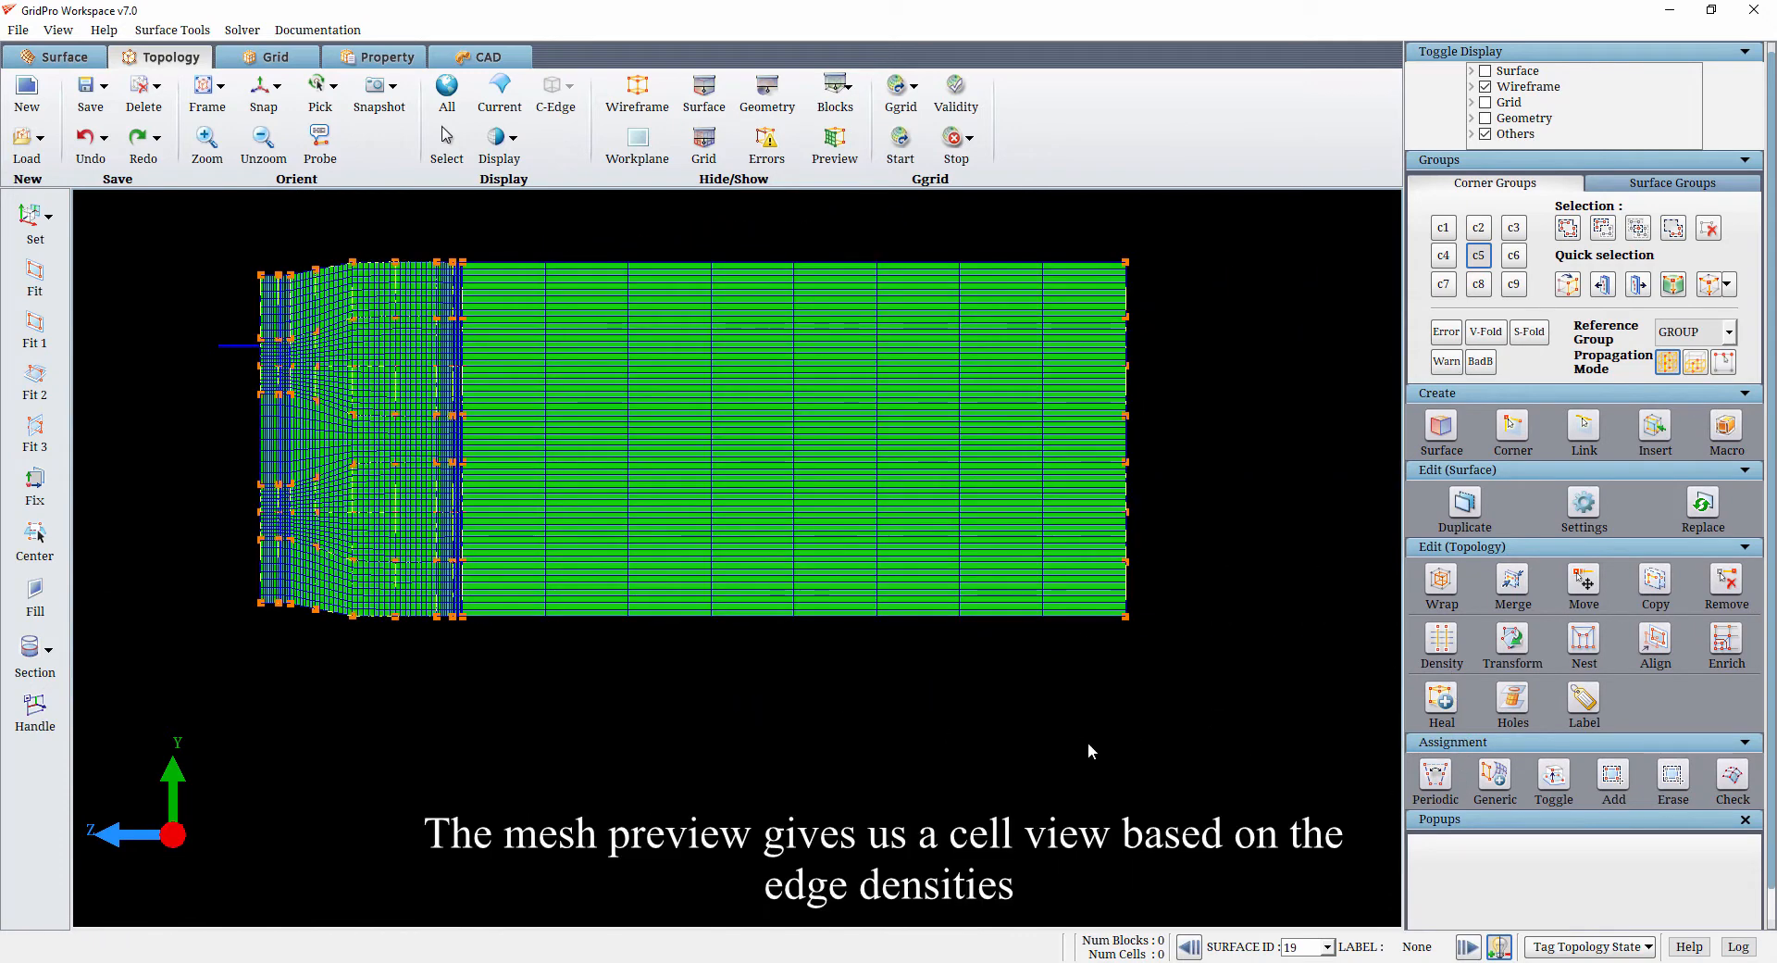
click(830, 141)
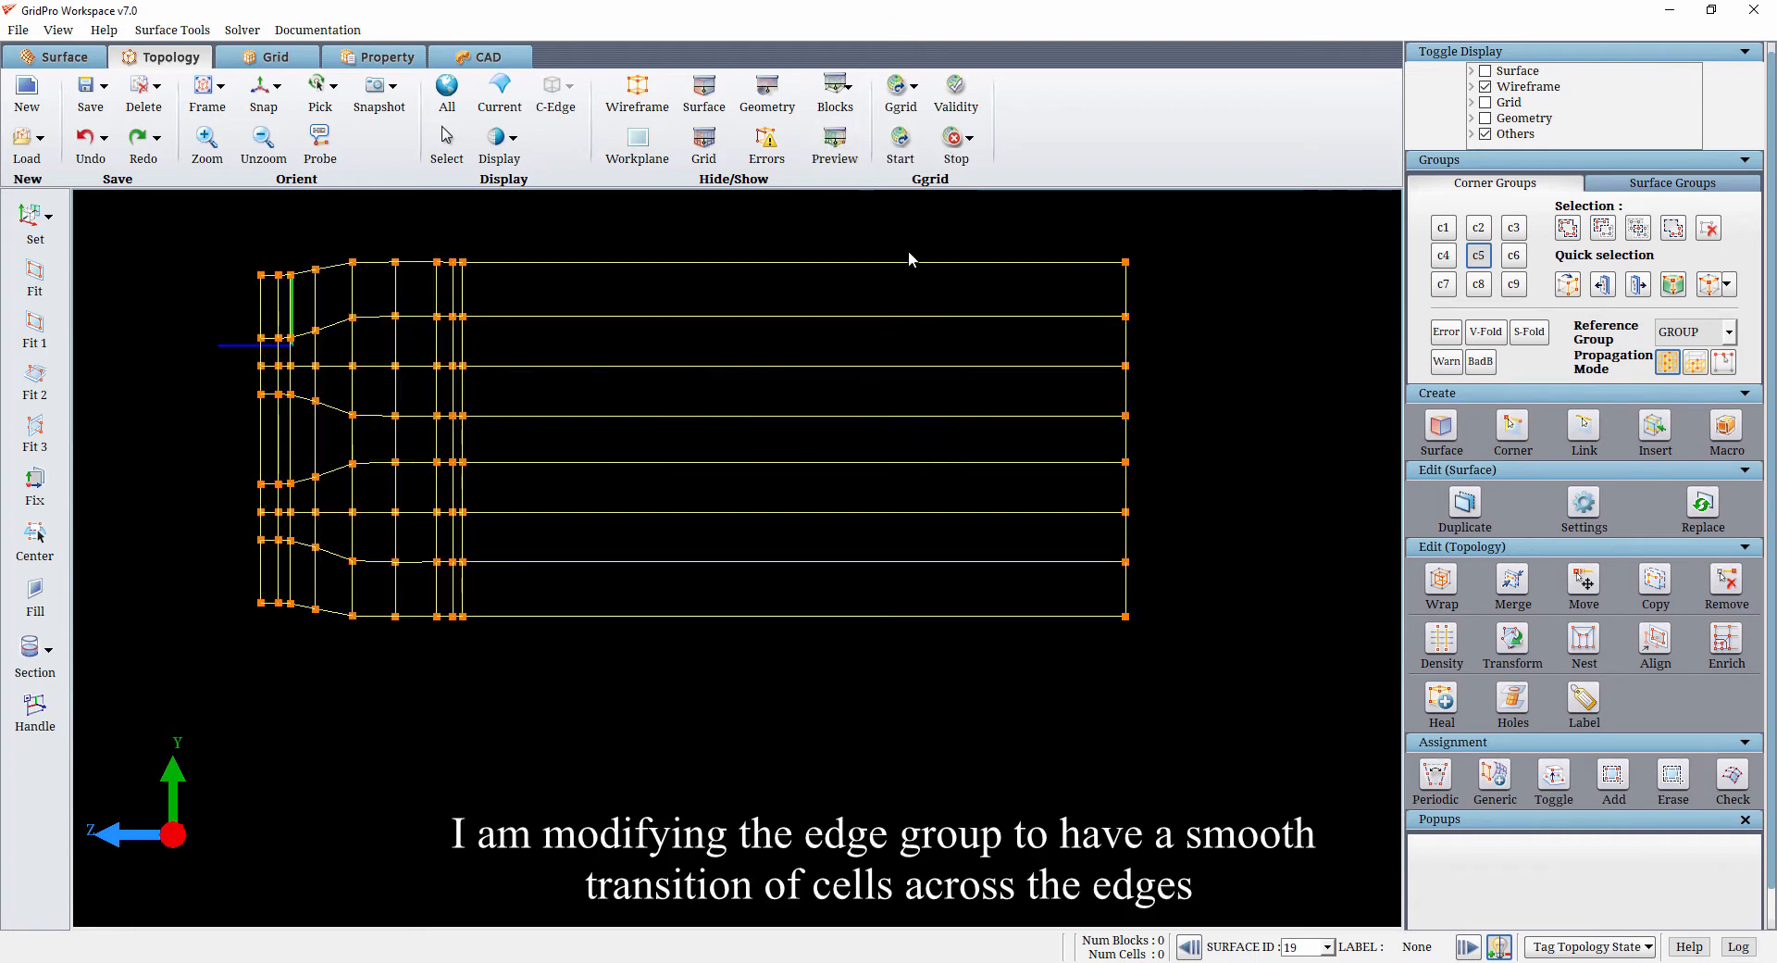
Set the density of the long edges between the nozzle exits and the outlet to 48 and preview the mesh
click(1446, 646)
click(934, 564)
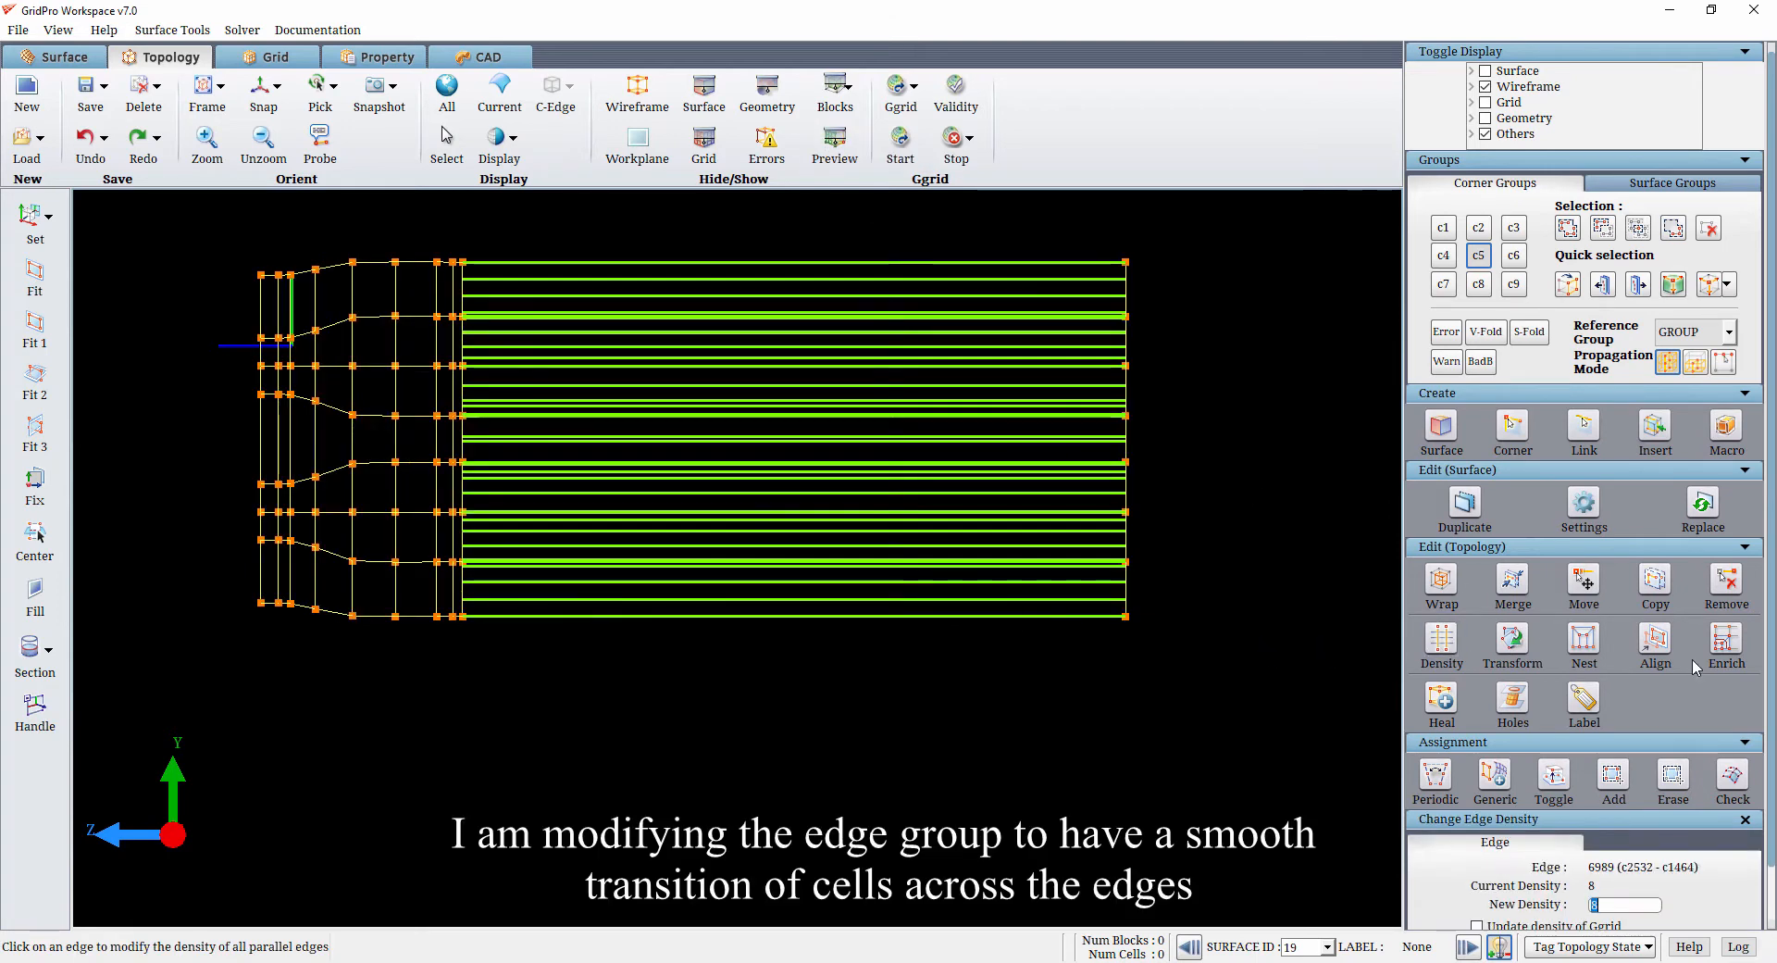
text(48)
scroll(1638, 893, down, 1)
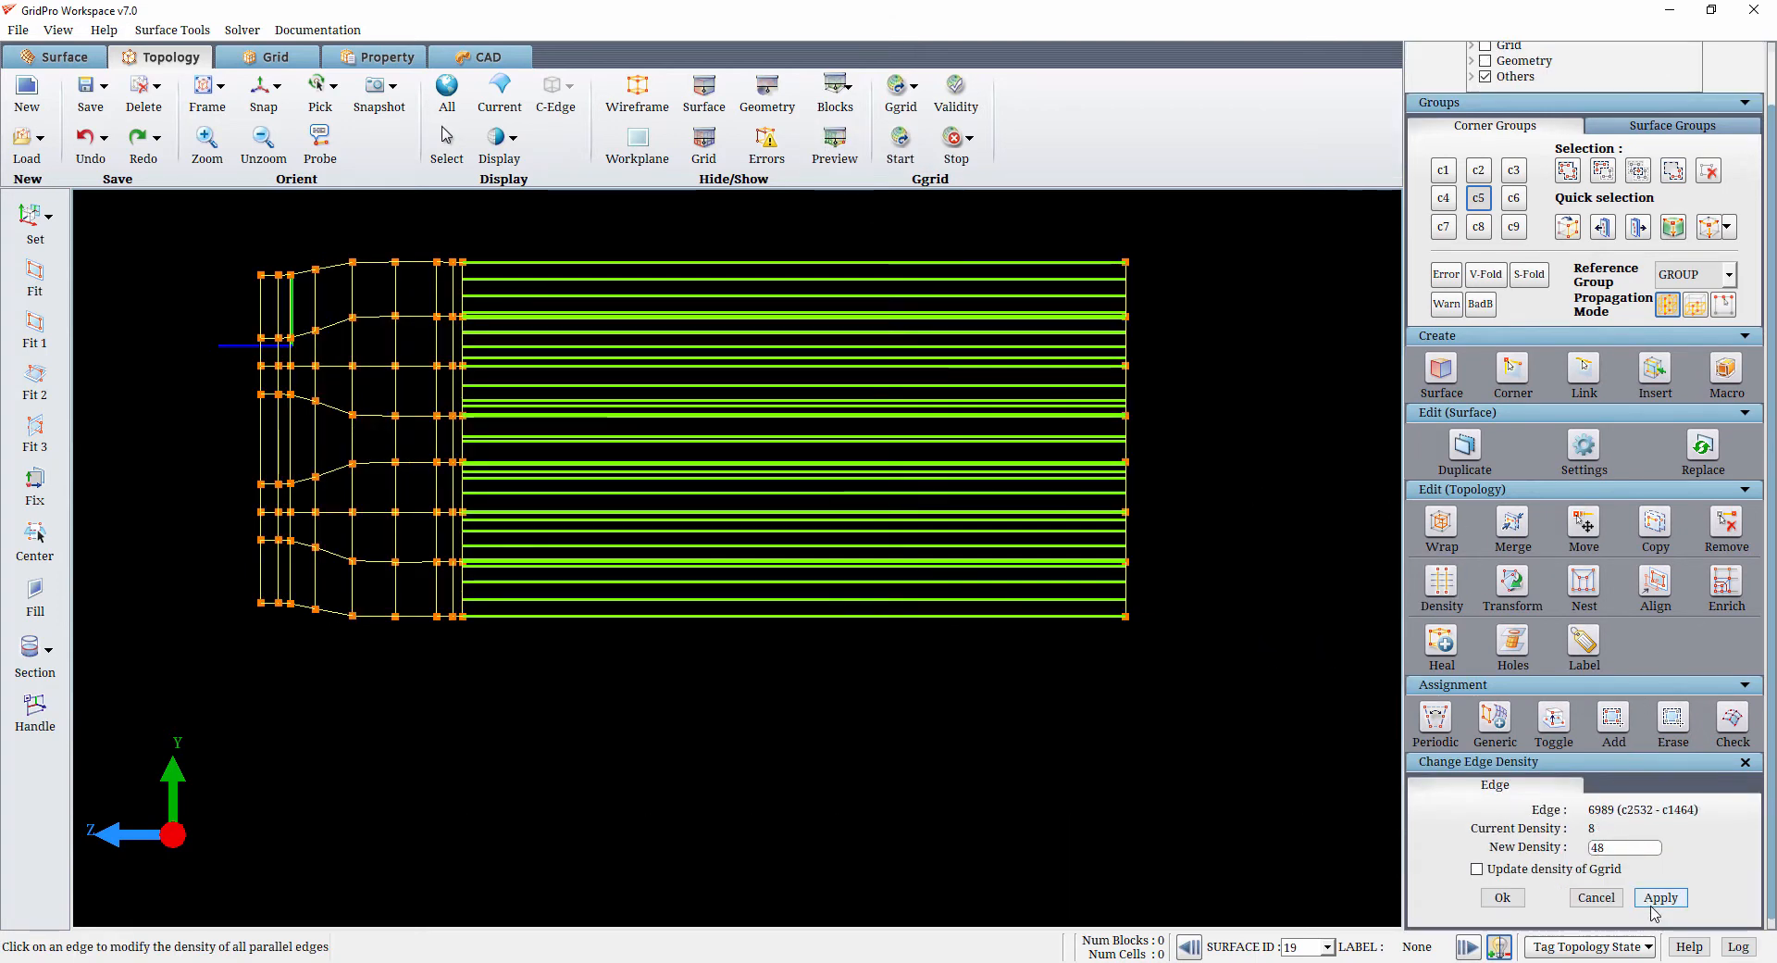
click(1661, 897)
click(836, 140)
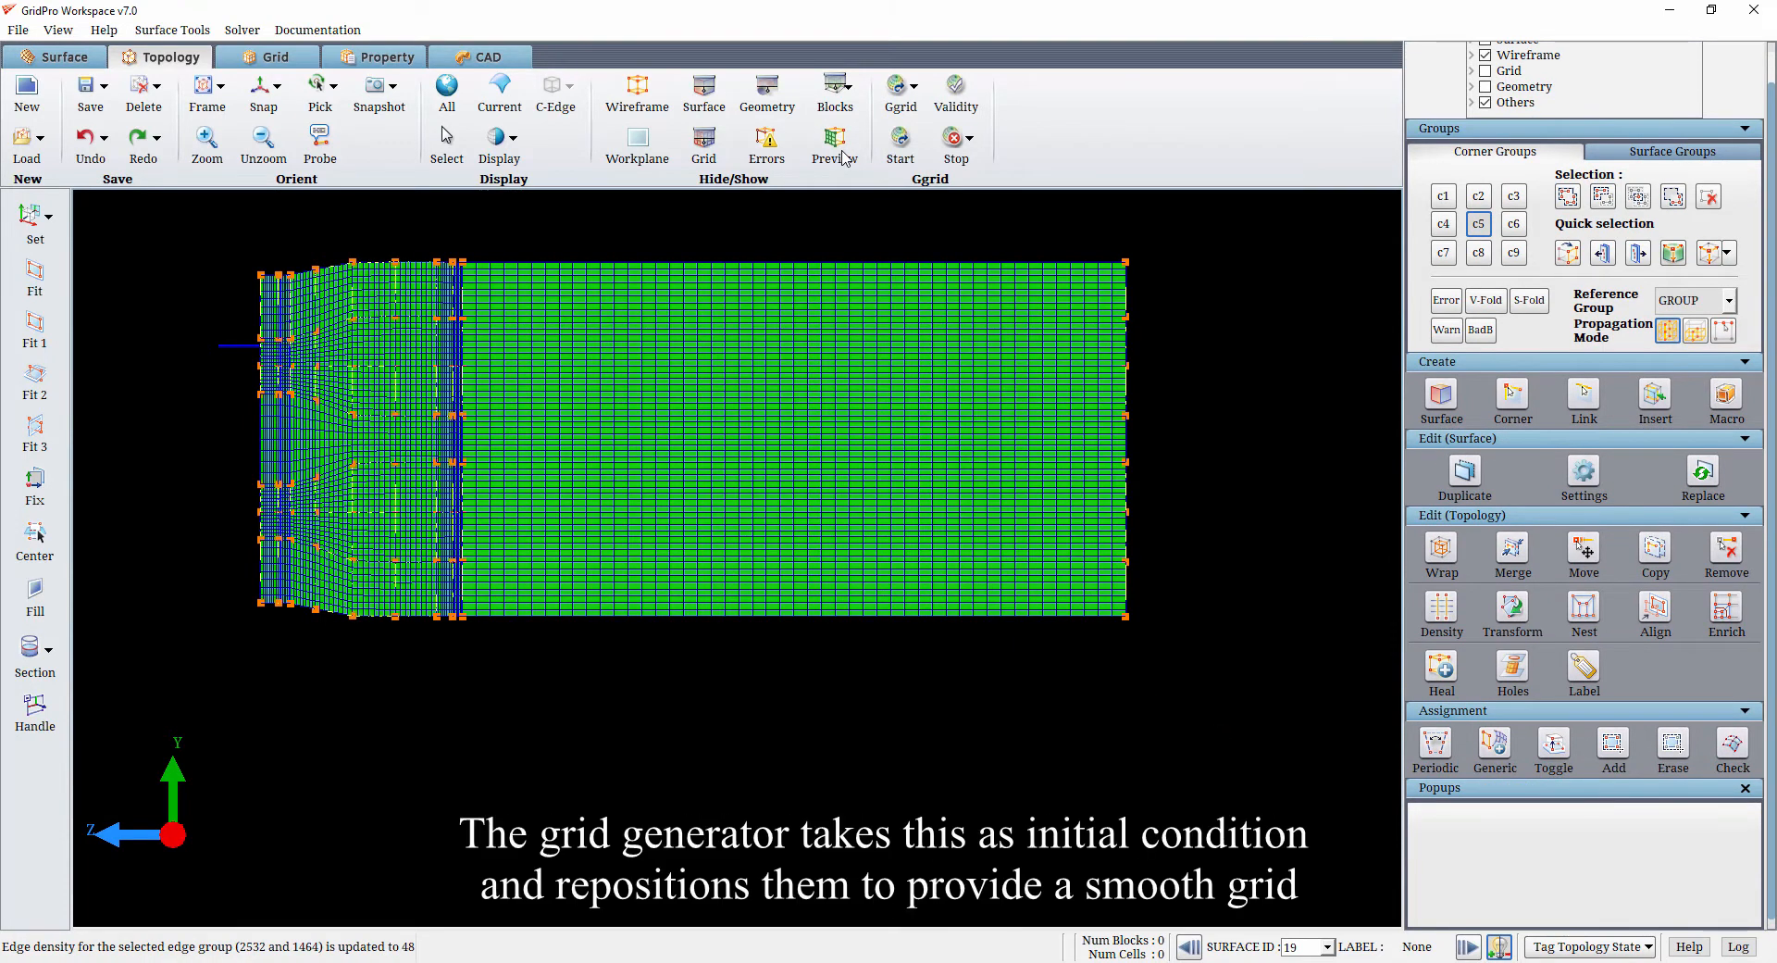
click(835, 141)
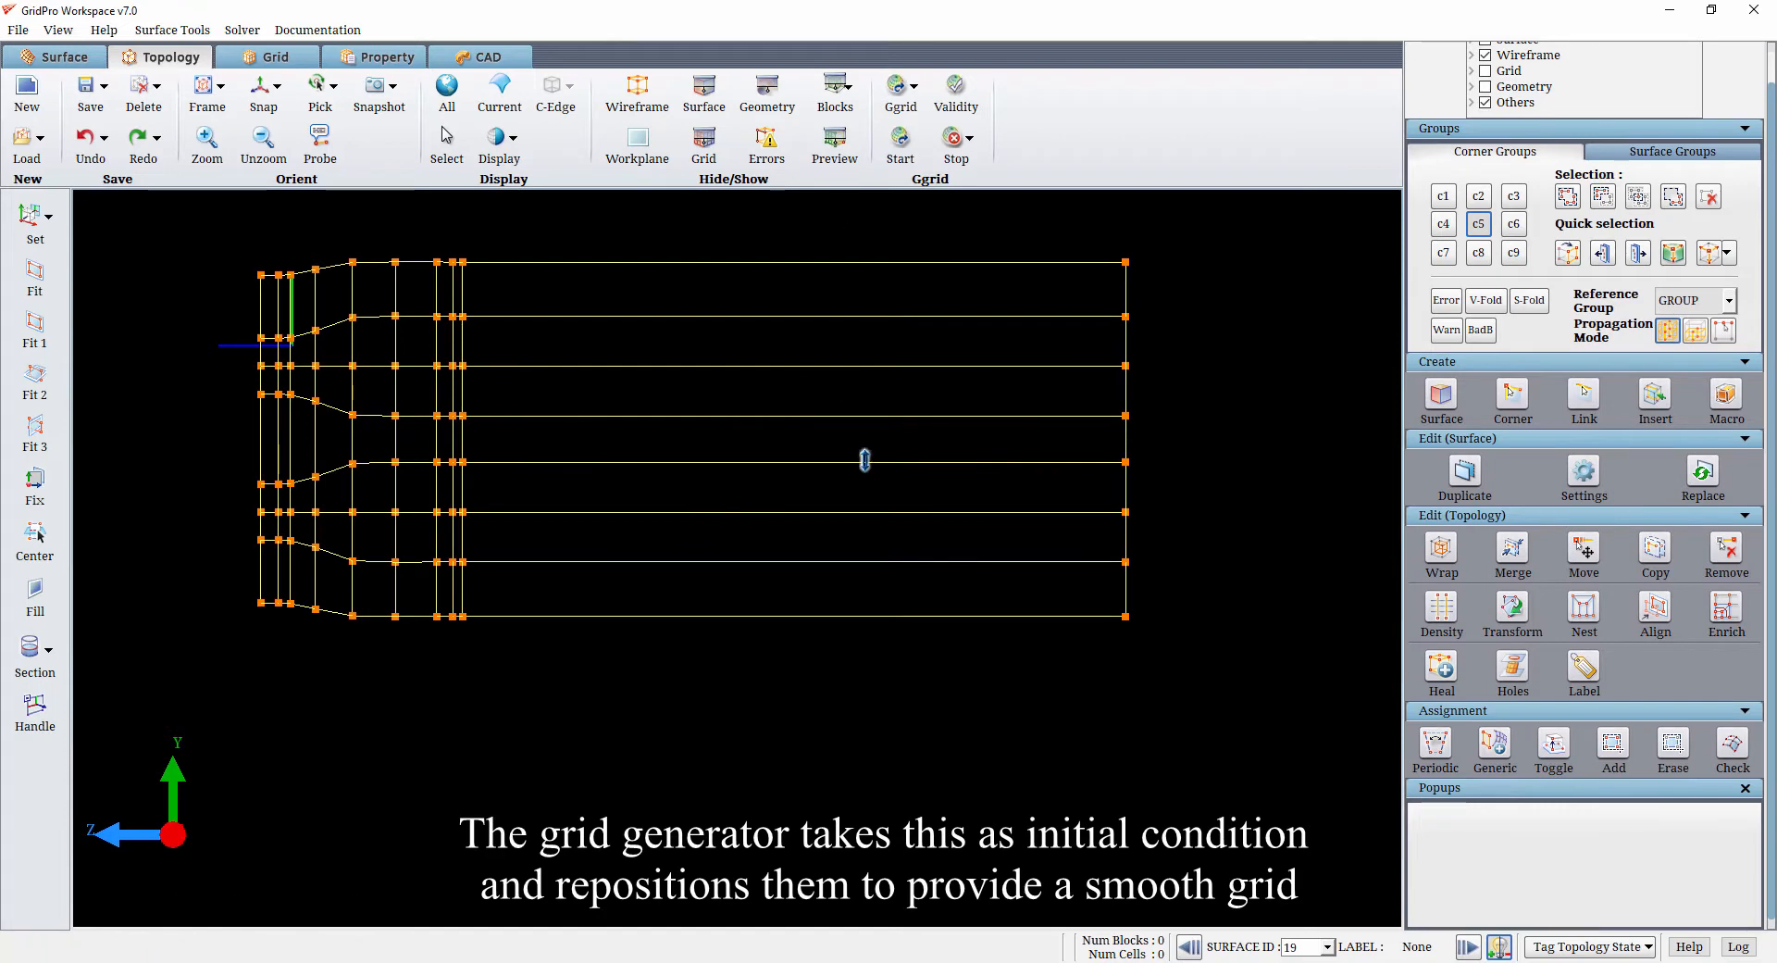
Display the topology layer cutting through two nozzles and examine its mesh preview around the nozzle passages
drag(887, 408, 750, 412)
right_drag(389, 421, 776, 452)
scroll(776, 452, up, 3)
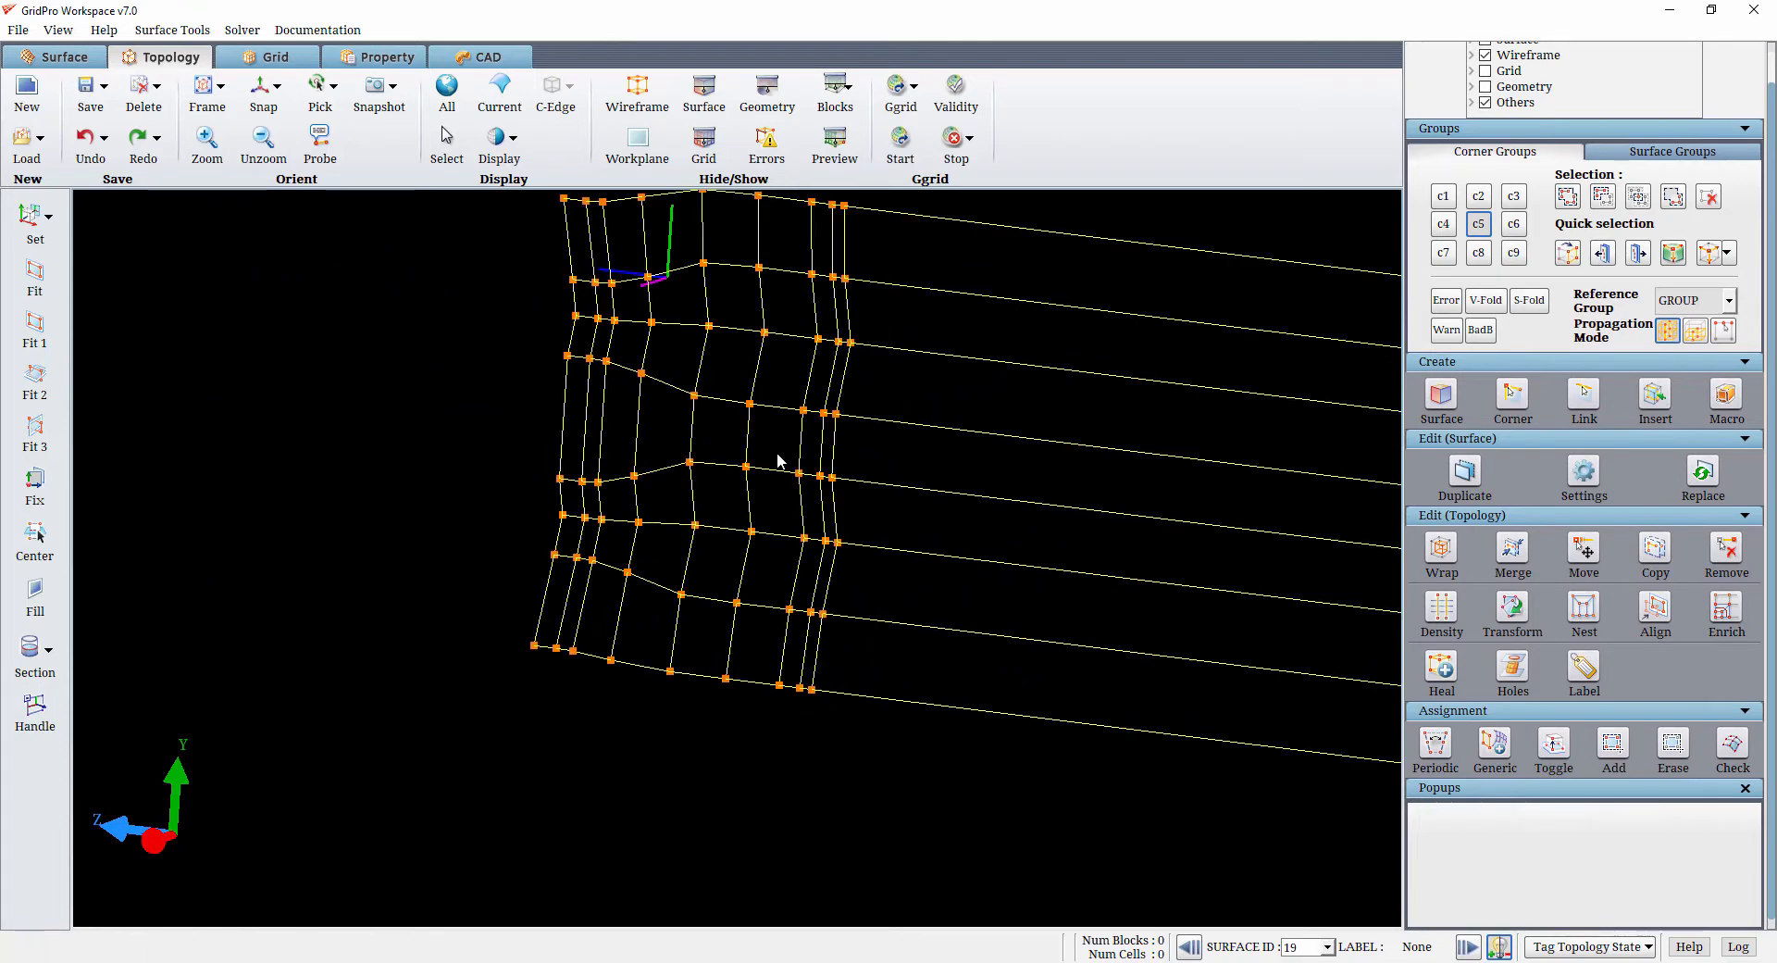
click(849, 320)
drag(849, 324, 856, 947)
drag(398, 560, 377, 673)
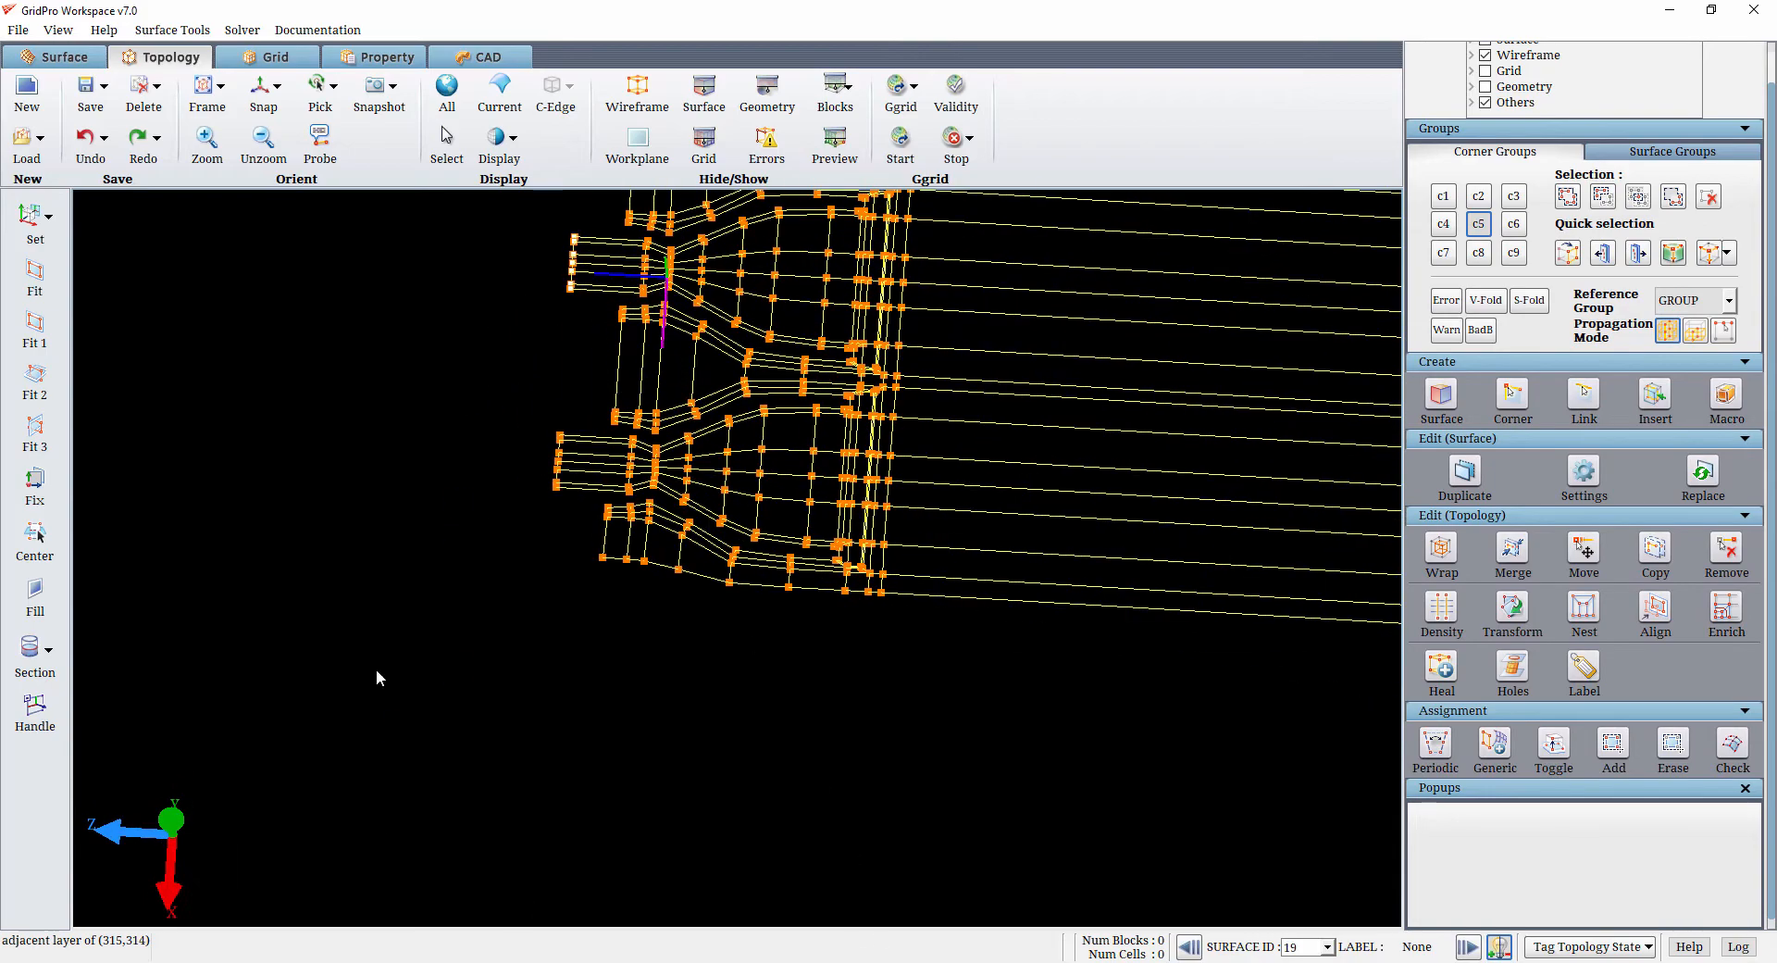
click(263, 100)
click(835, 139)
scroll(618, 377, up, 4)
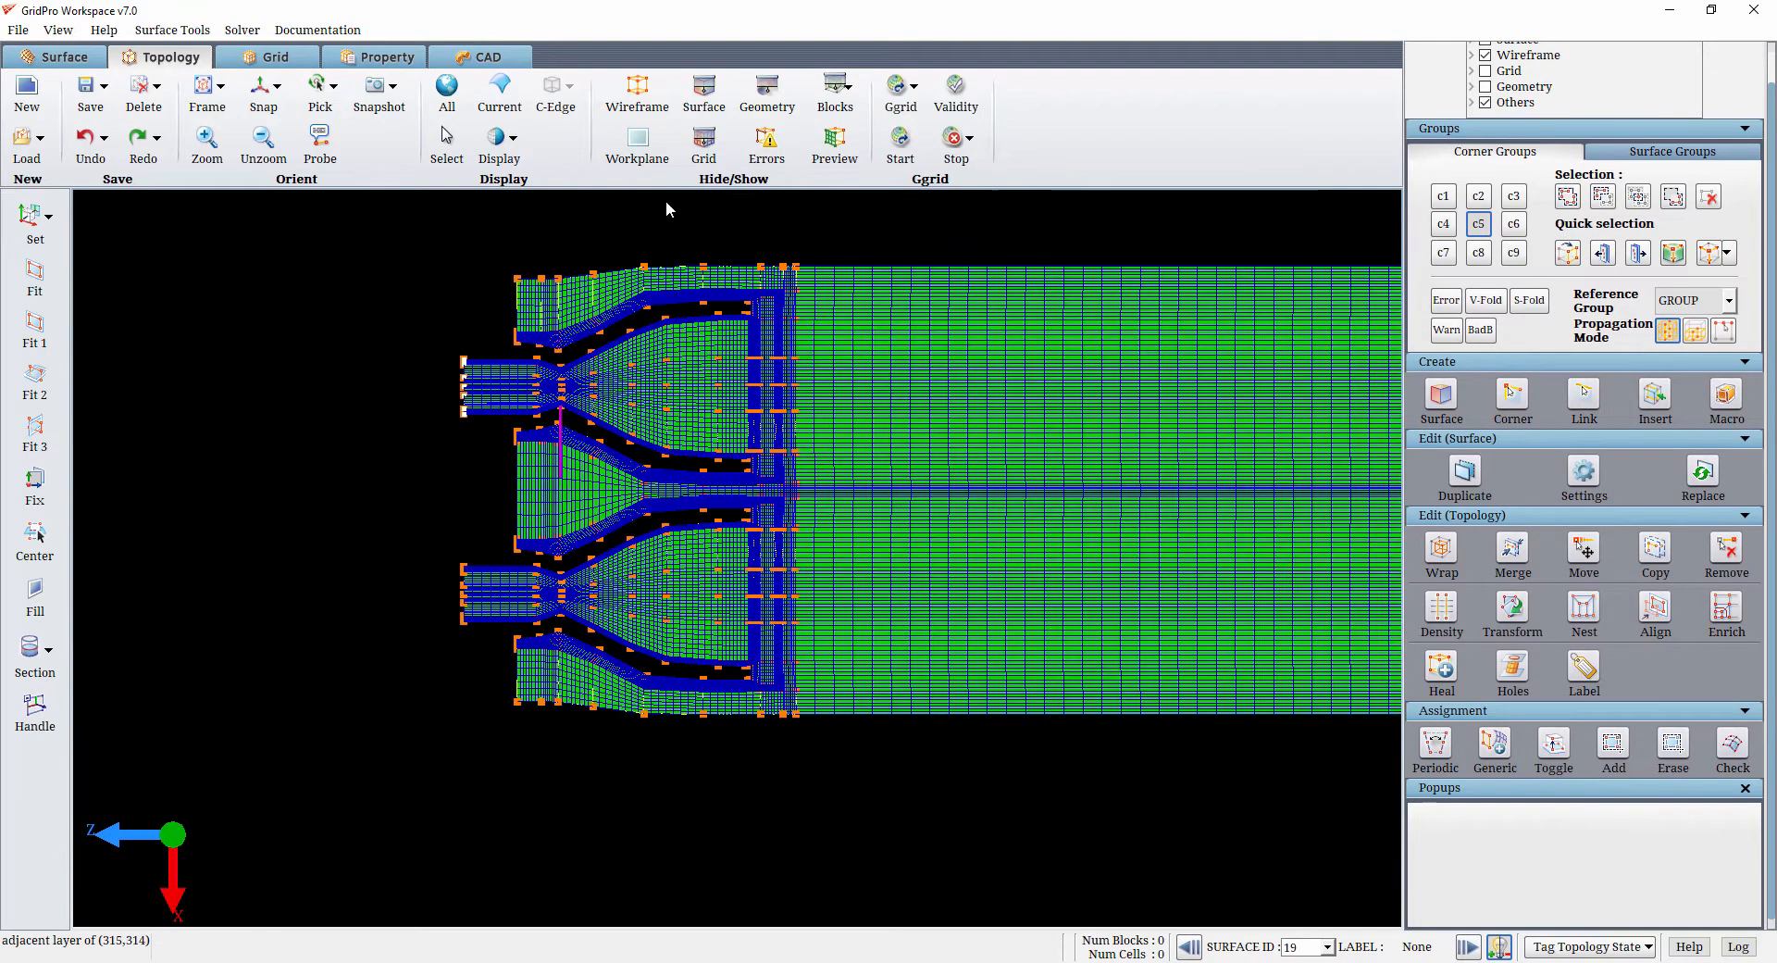
middle_drag(412, 395, 571, 444)
click(838, 147)
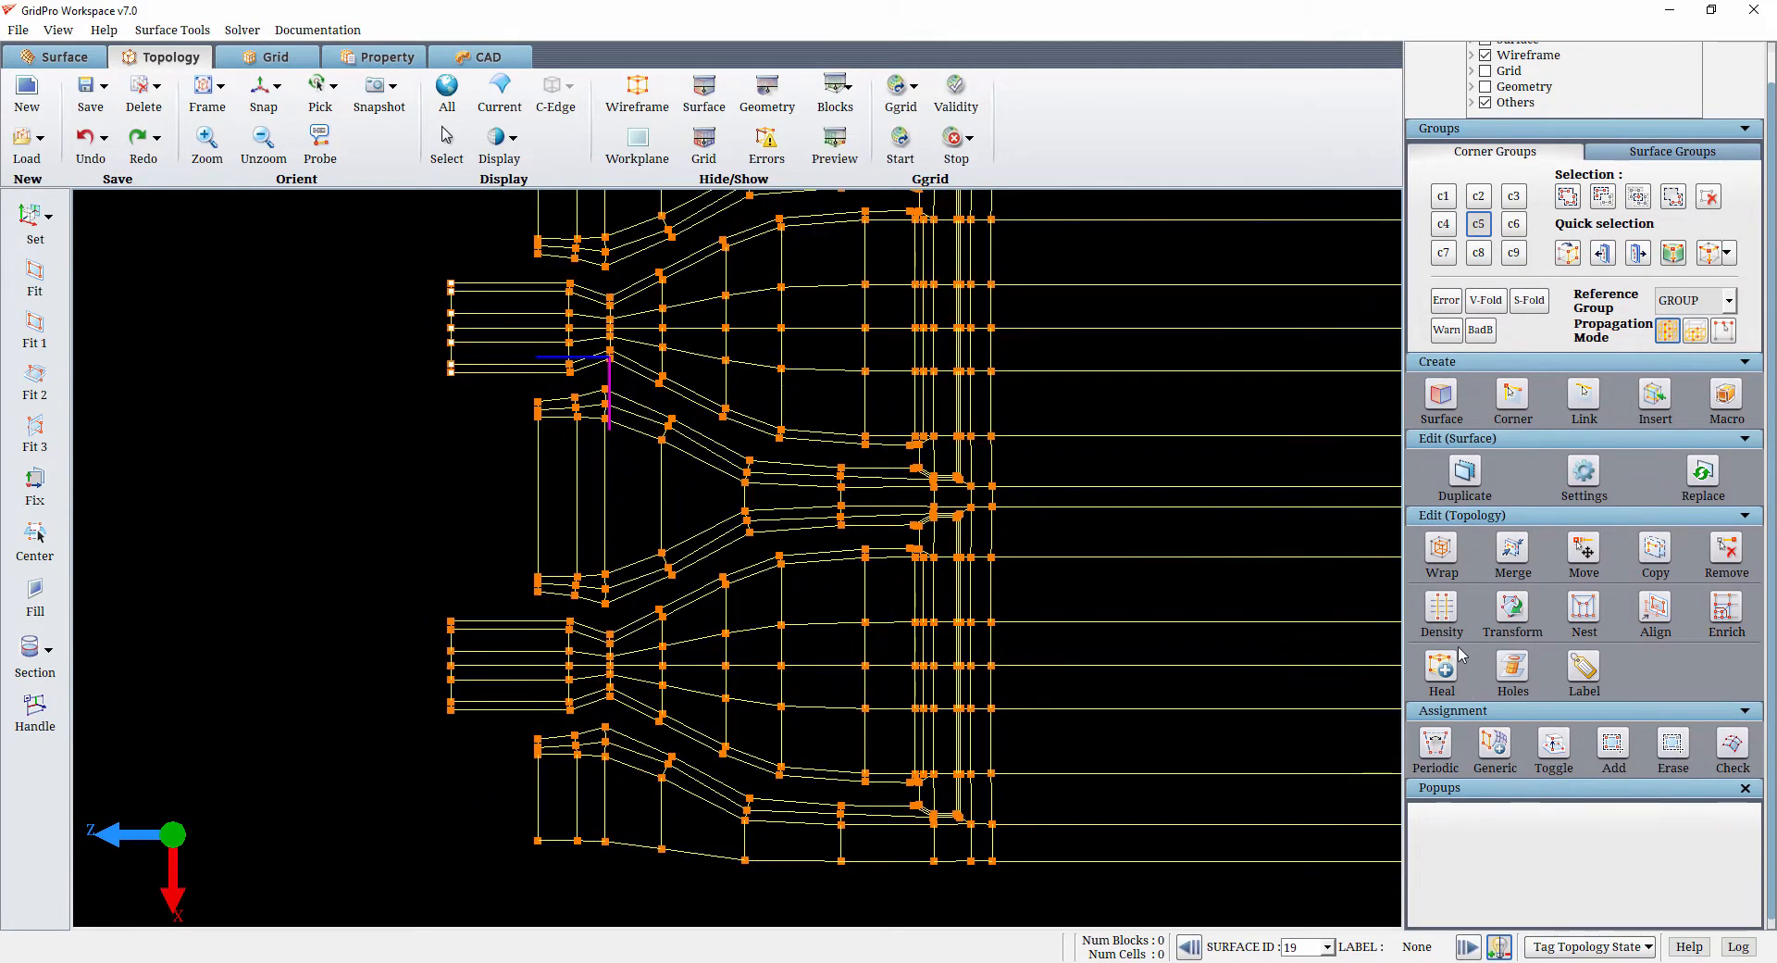
Set the density of the inlet edge groups on both nozzles in the displayed layer to 16
click(1443, 614)
click(523, 681)
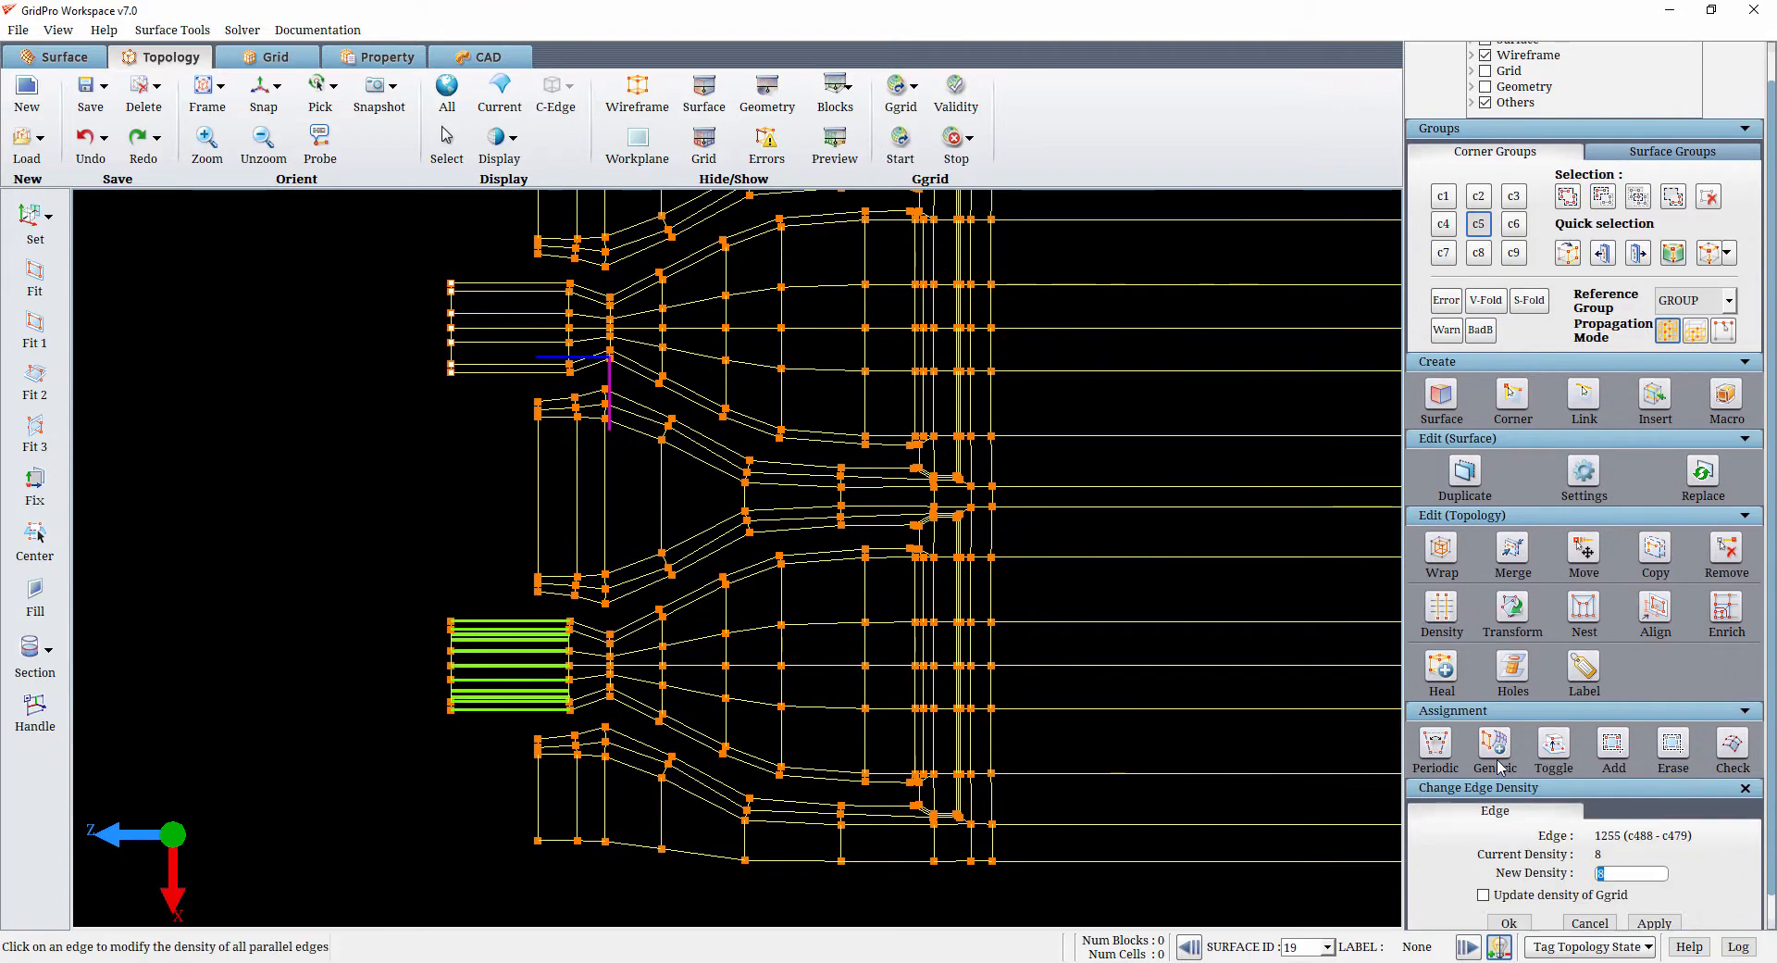
text(16)
click(1653, 923)
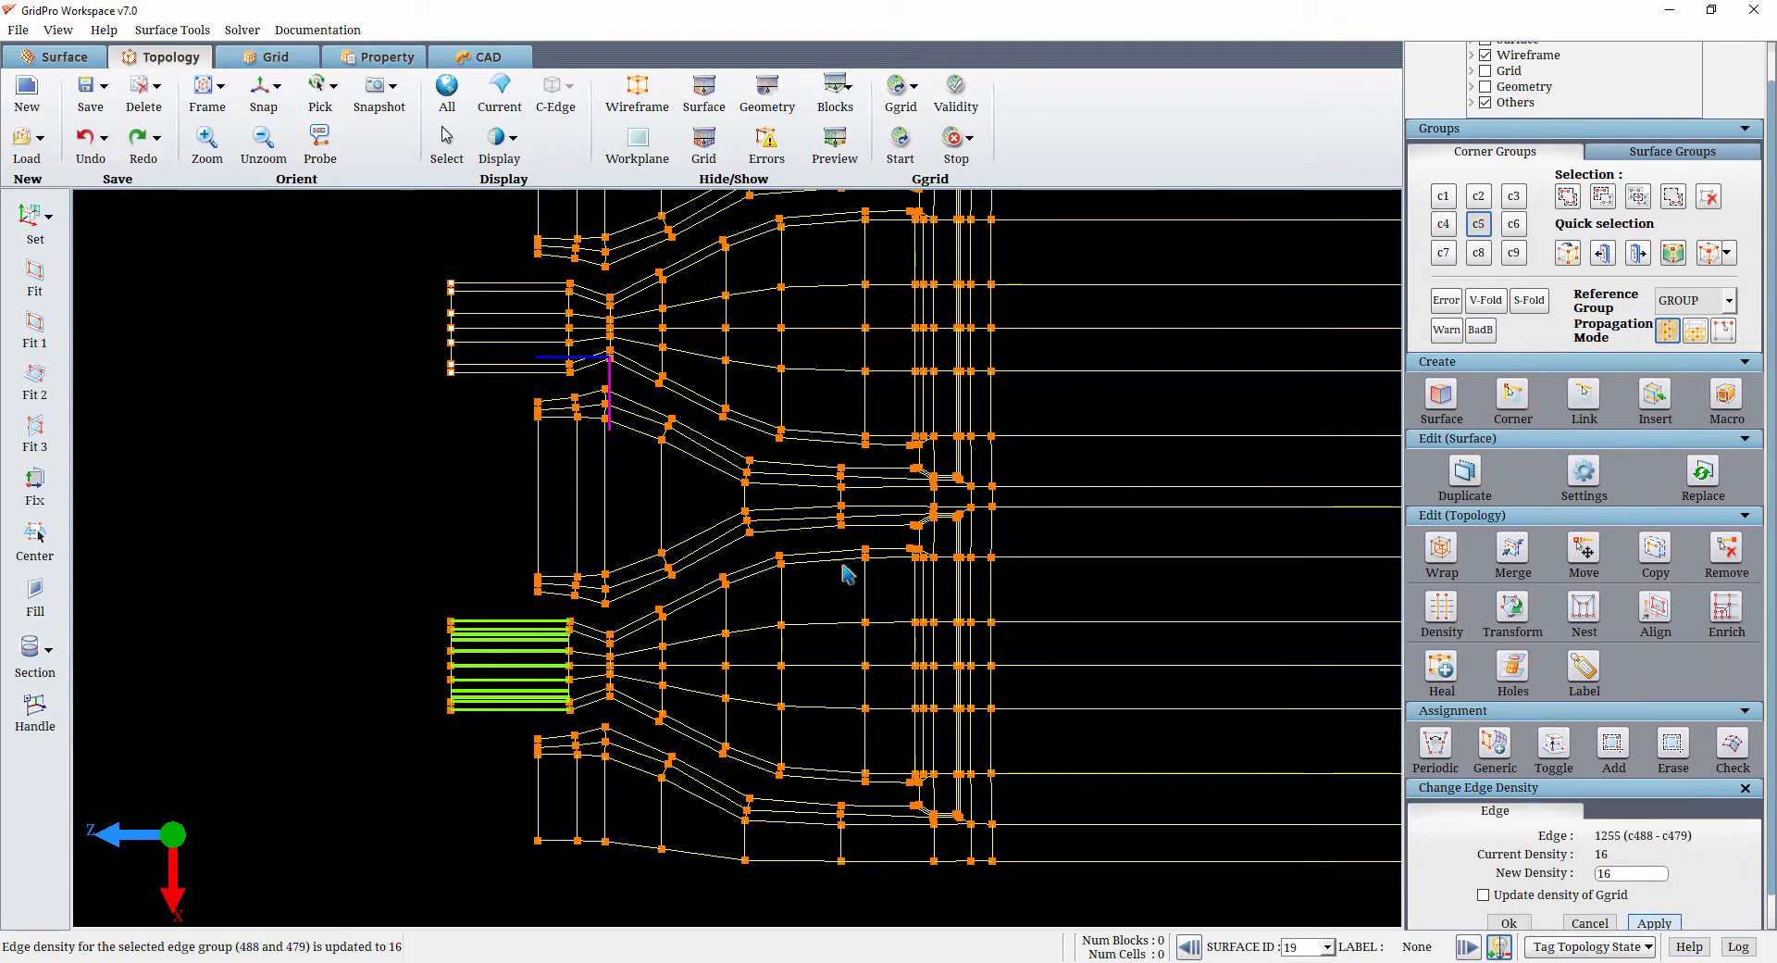
click(505, 317)
click(1663, 923)
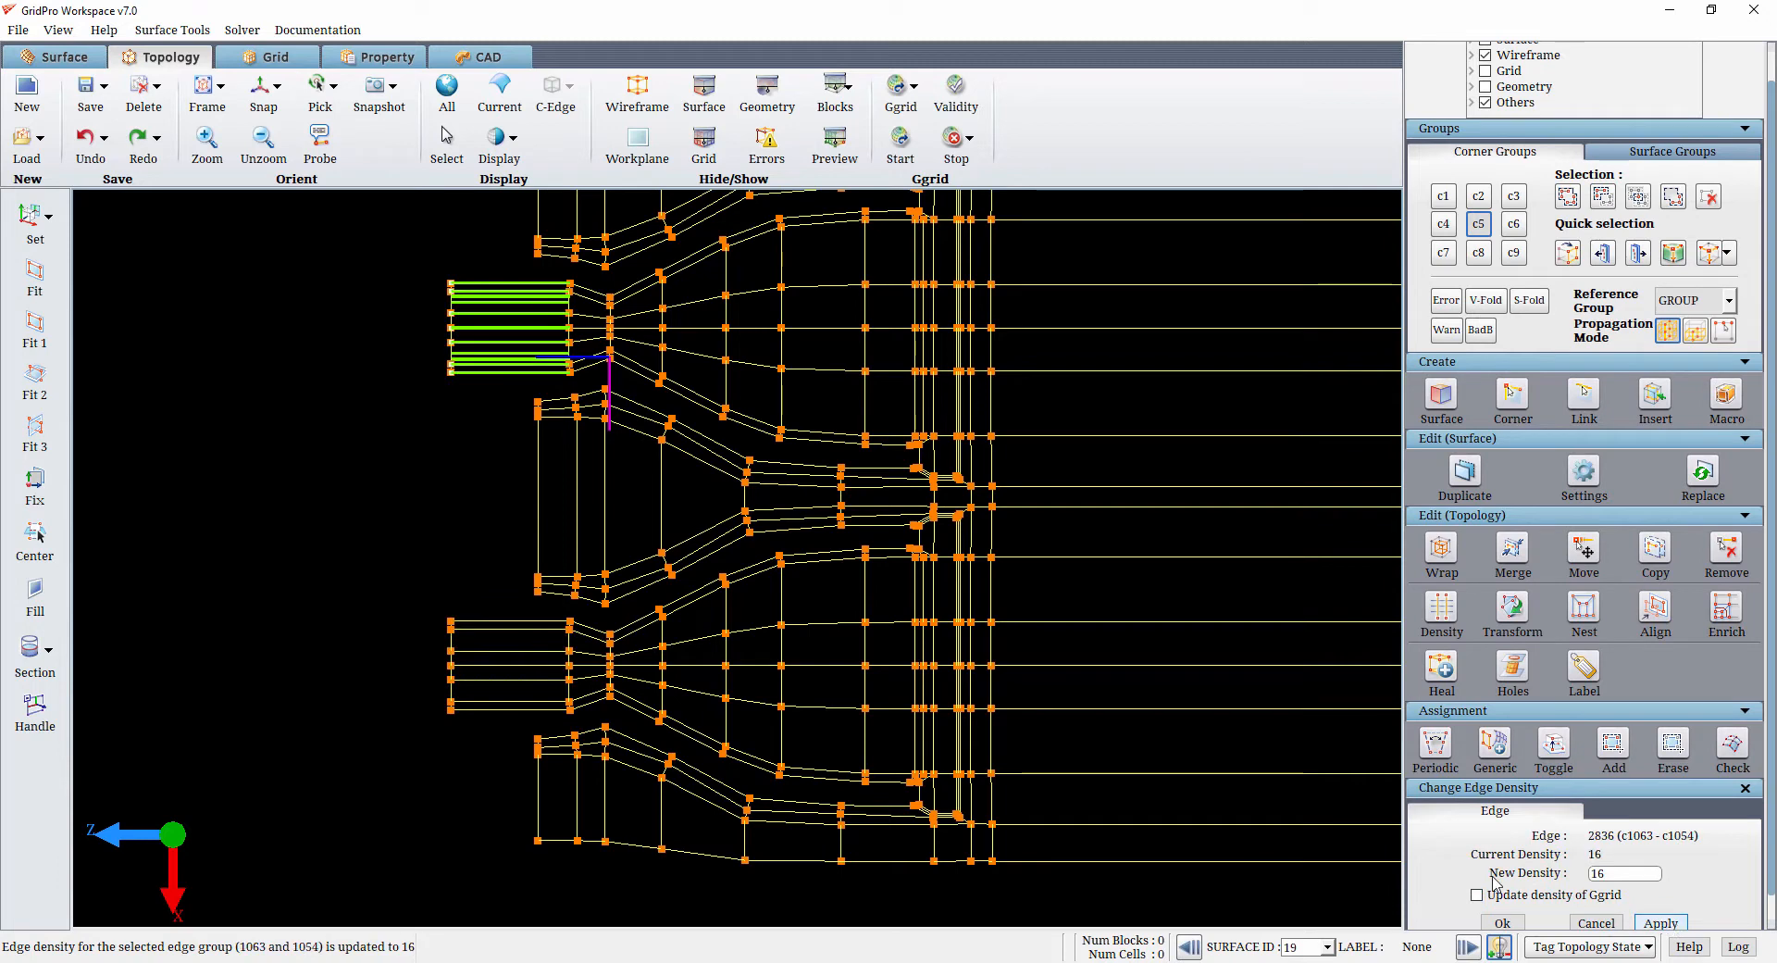
Display the layer through the other two nozzles and set one nozzle's inlet edge density to 16
key(s)
click(865, 652)
scroll(822, 623, down, 4)
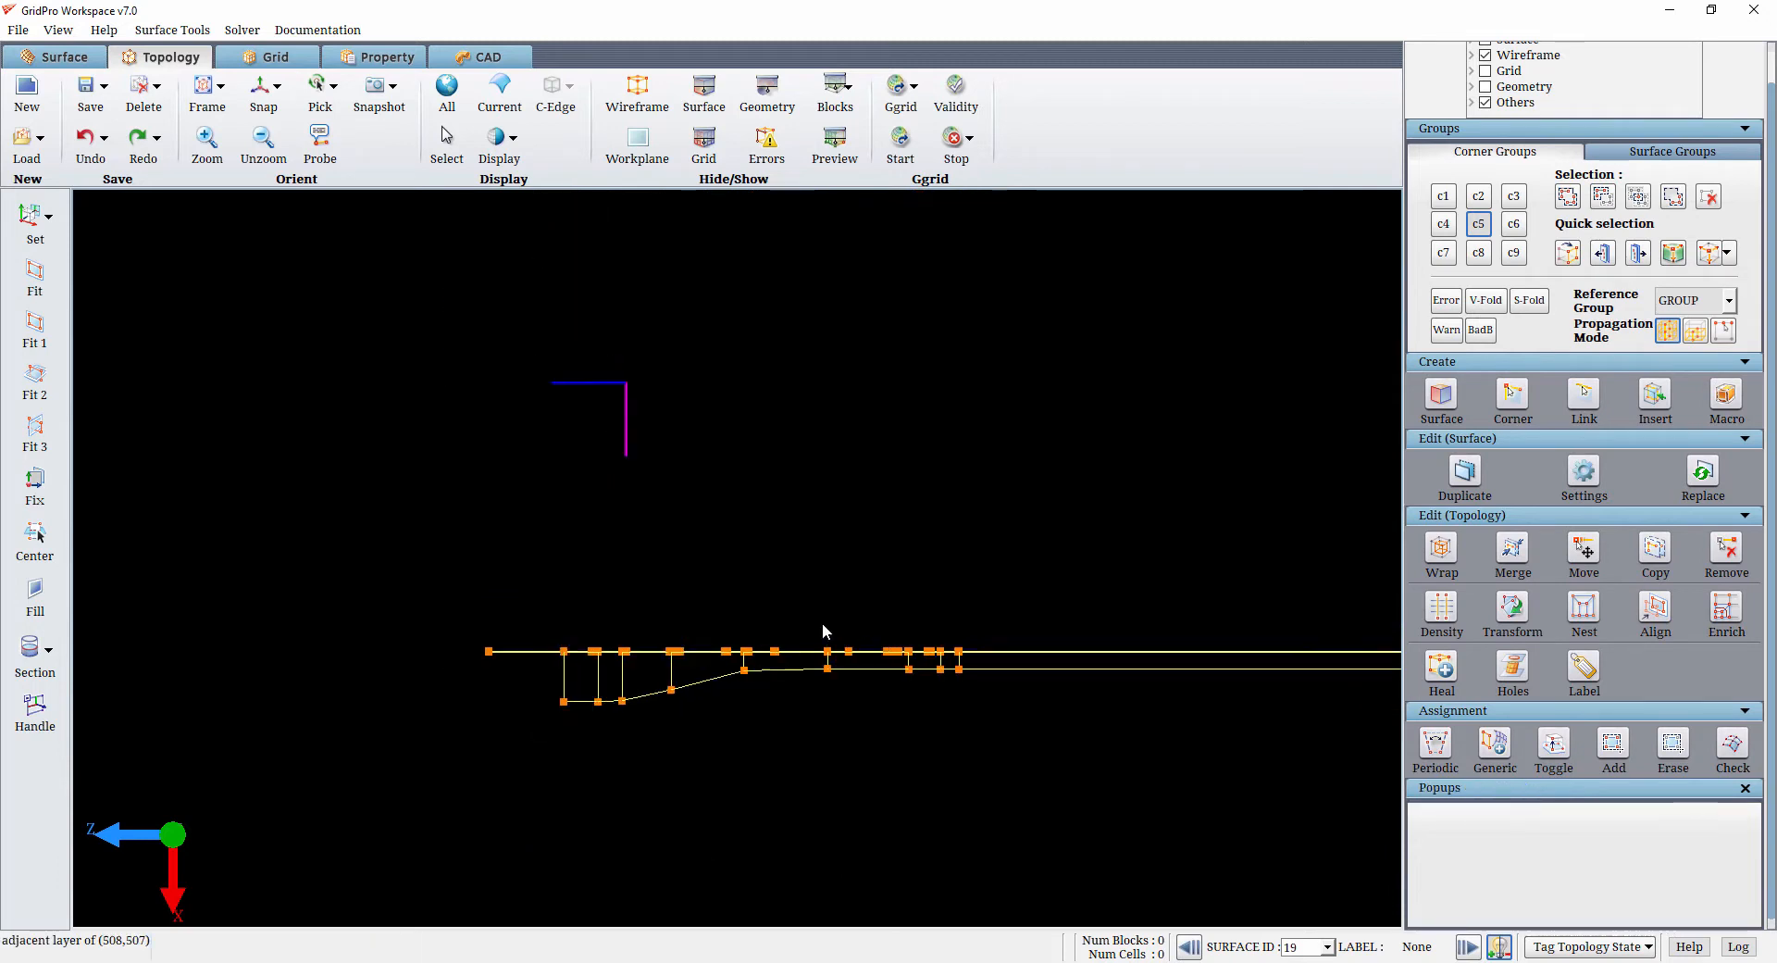
drag(822, 623, 607, 889)
click(1436, 607)
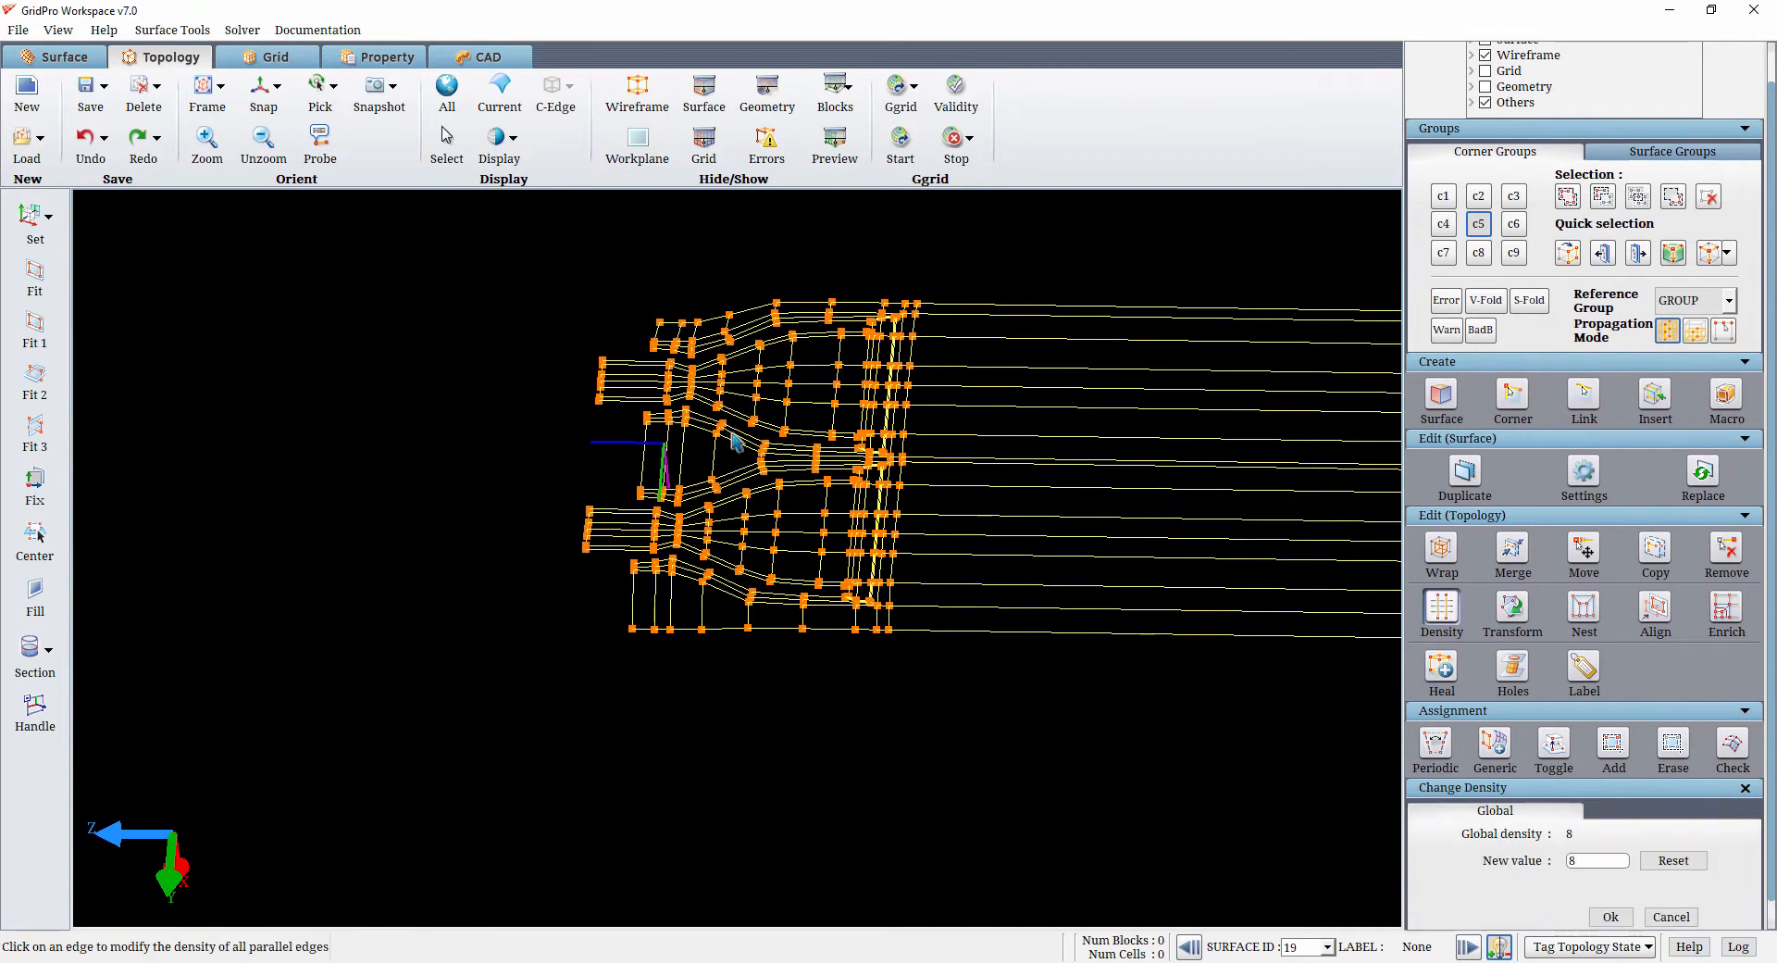
click(623, 378)
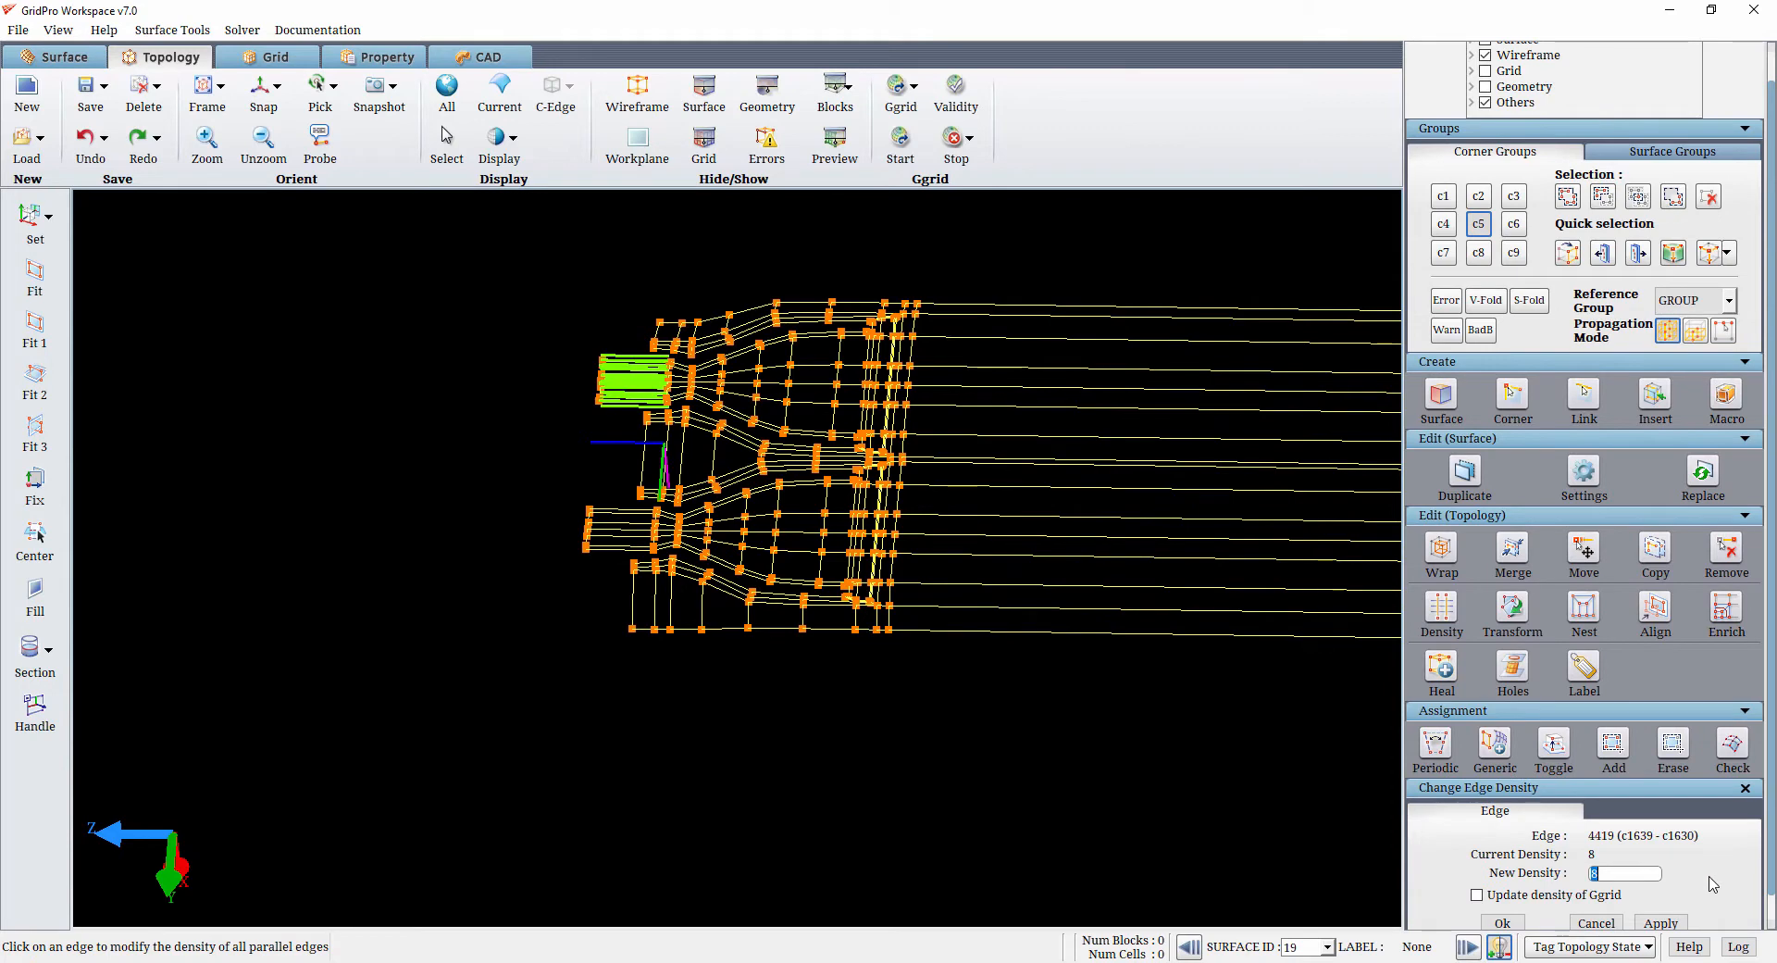
click(1657, 923)
scroll(835, 412, up, 3)
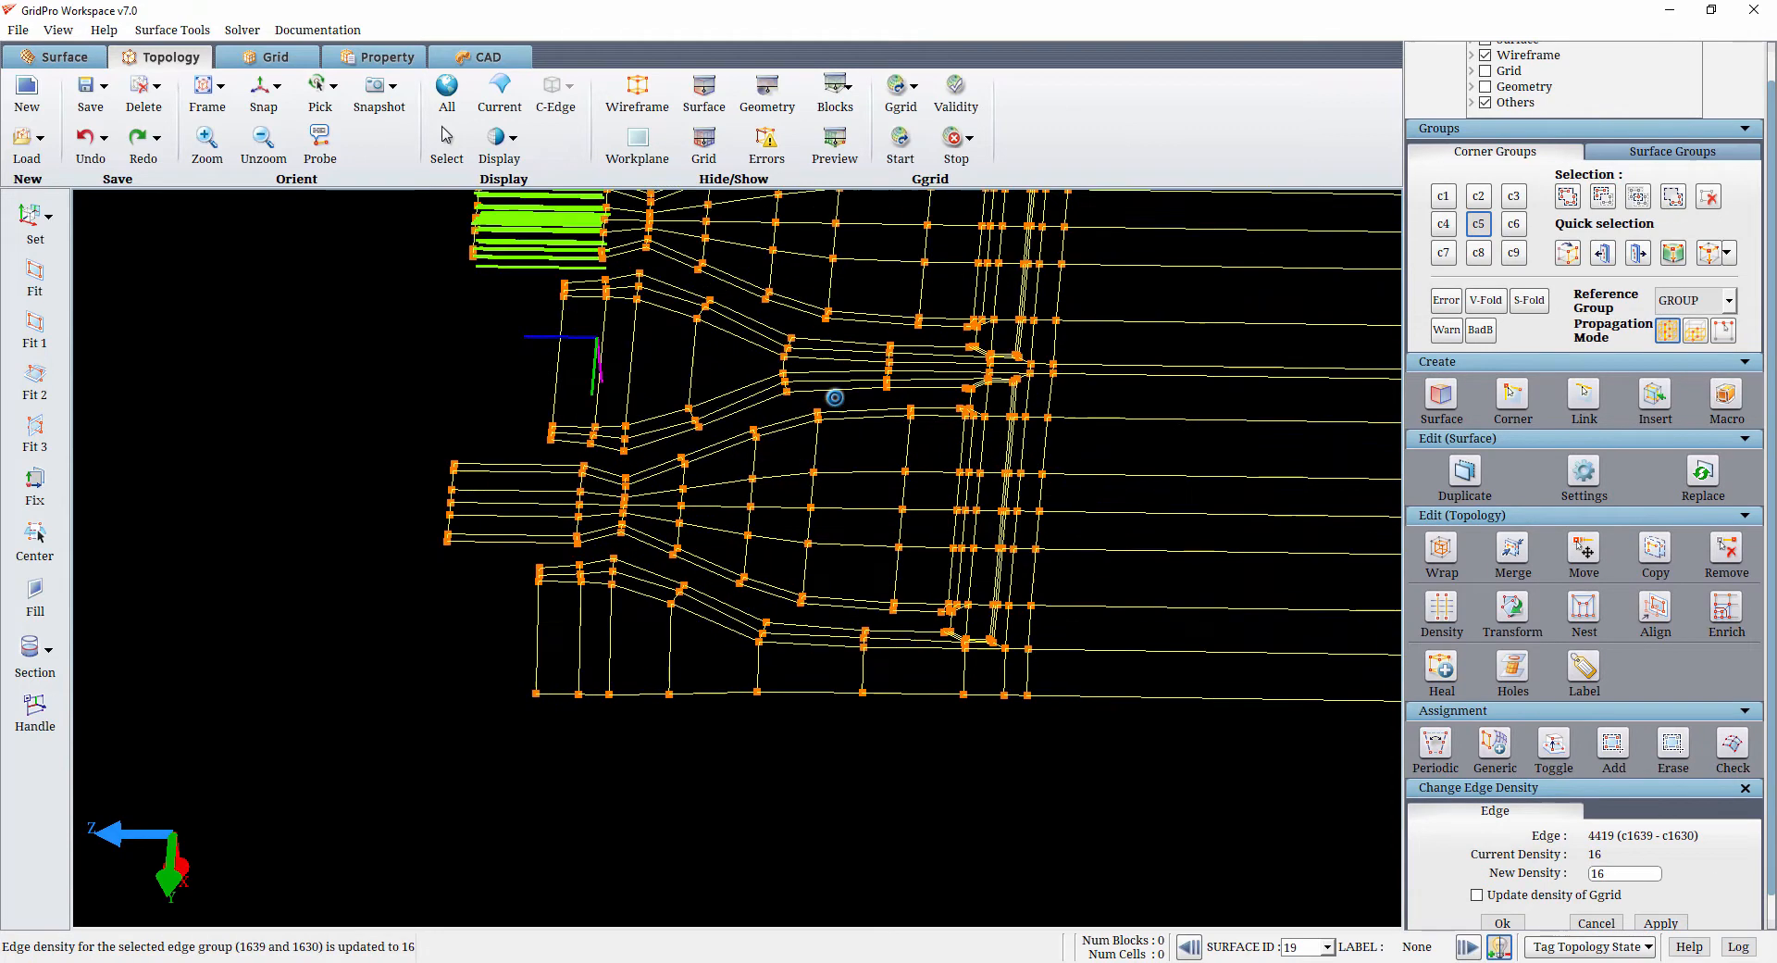
Set the density of the remaining fourth nozzle's inlet edges to 16
ctrl+click(837, 230)
scroll(837, 233, down, 3)
drag(839, 238, 647, 250)
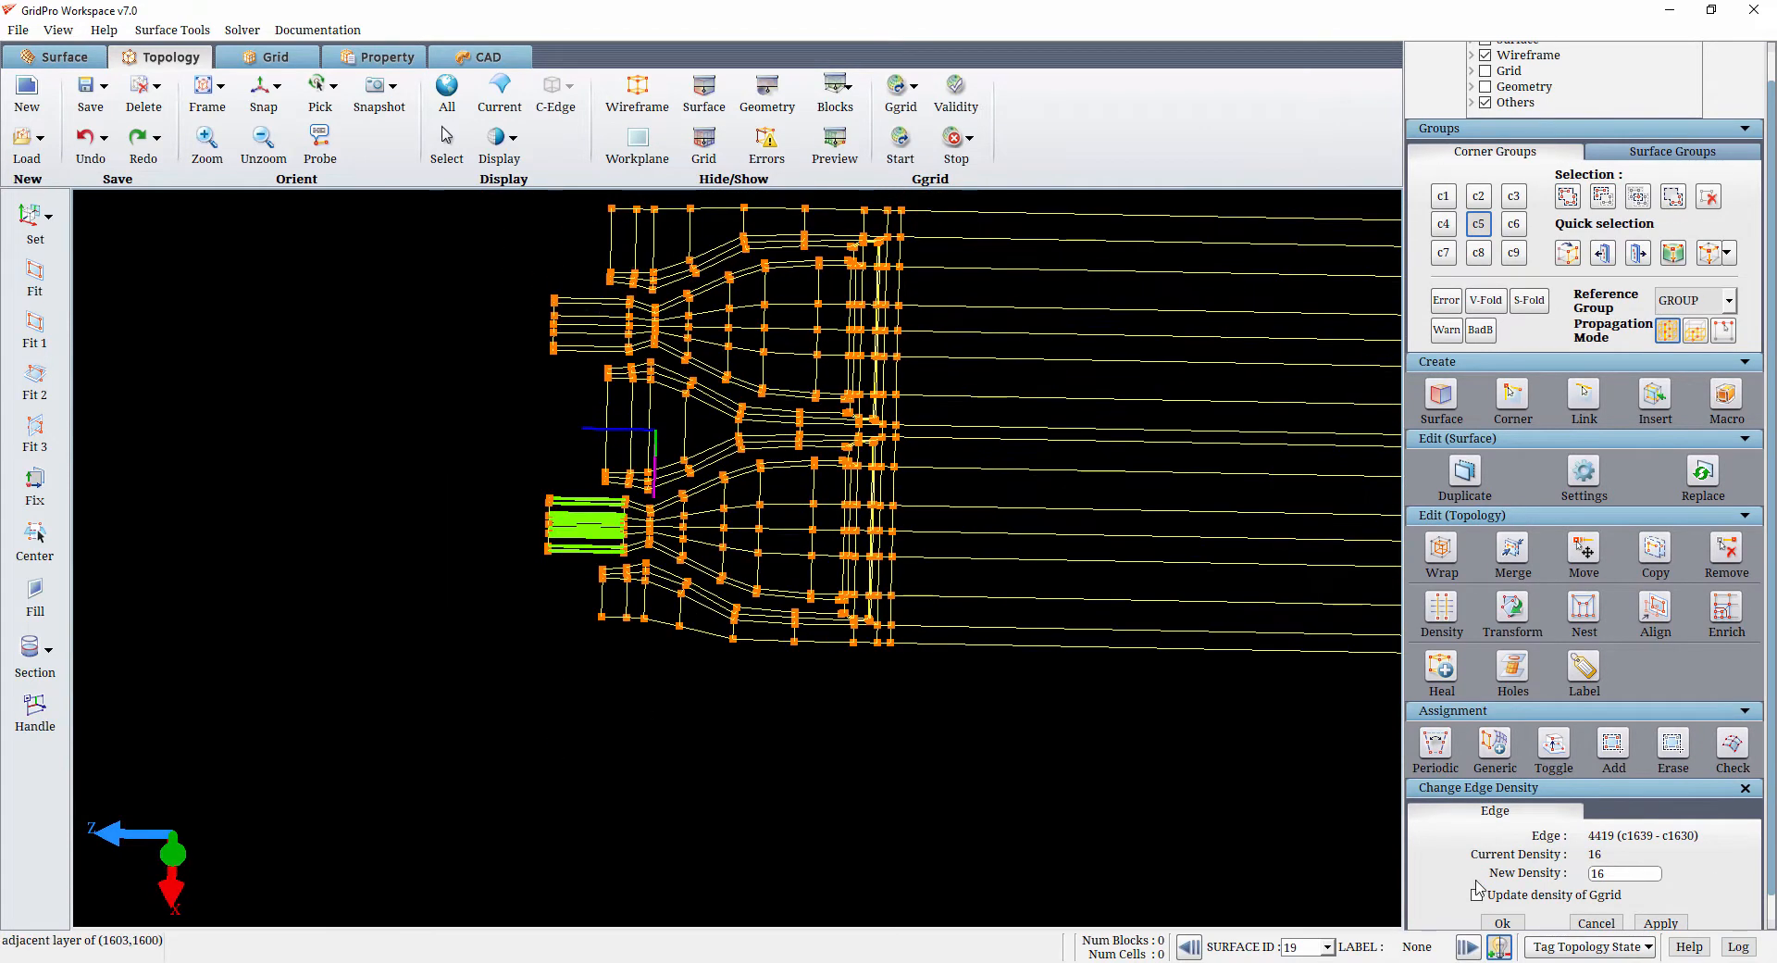
click(593, 335)
text(16)
click(1660, 923)
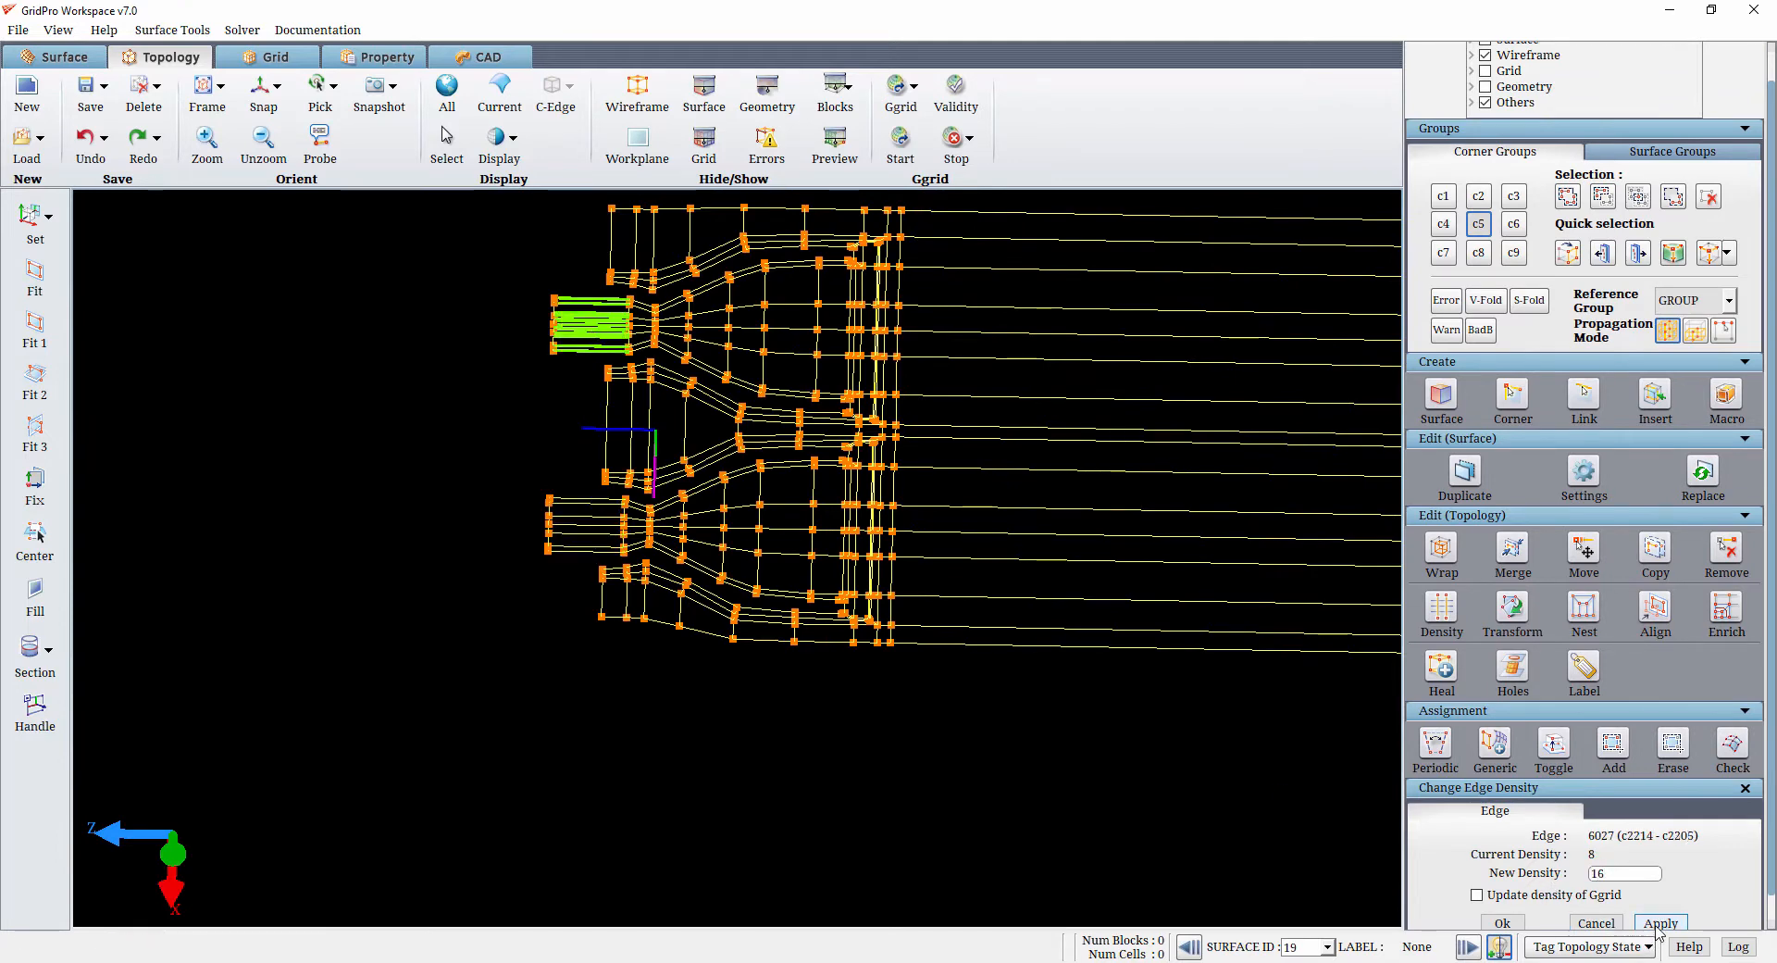
Start grid generation with a dump frequency of 300 and close the output window
click(900, 160)
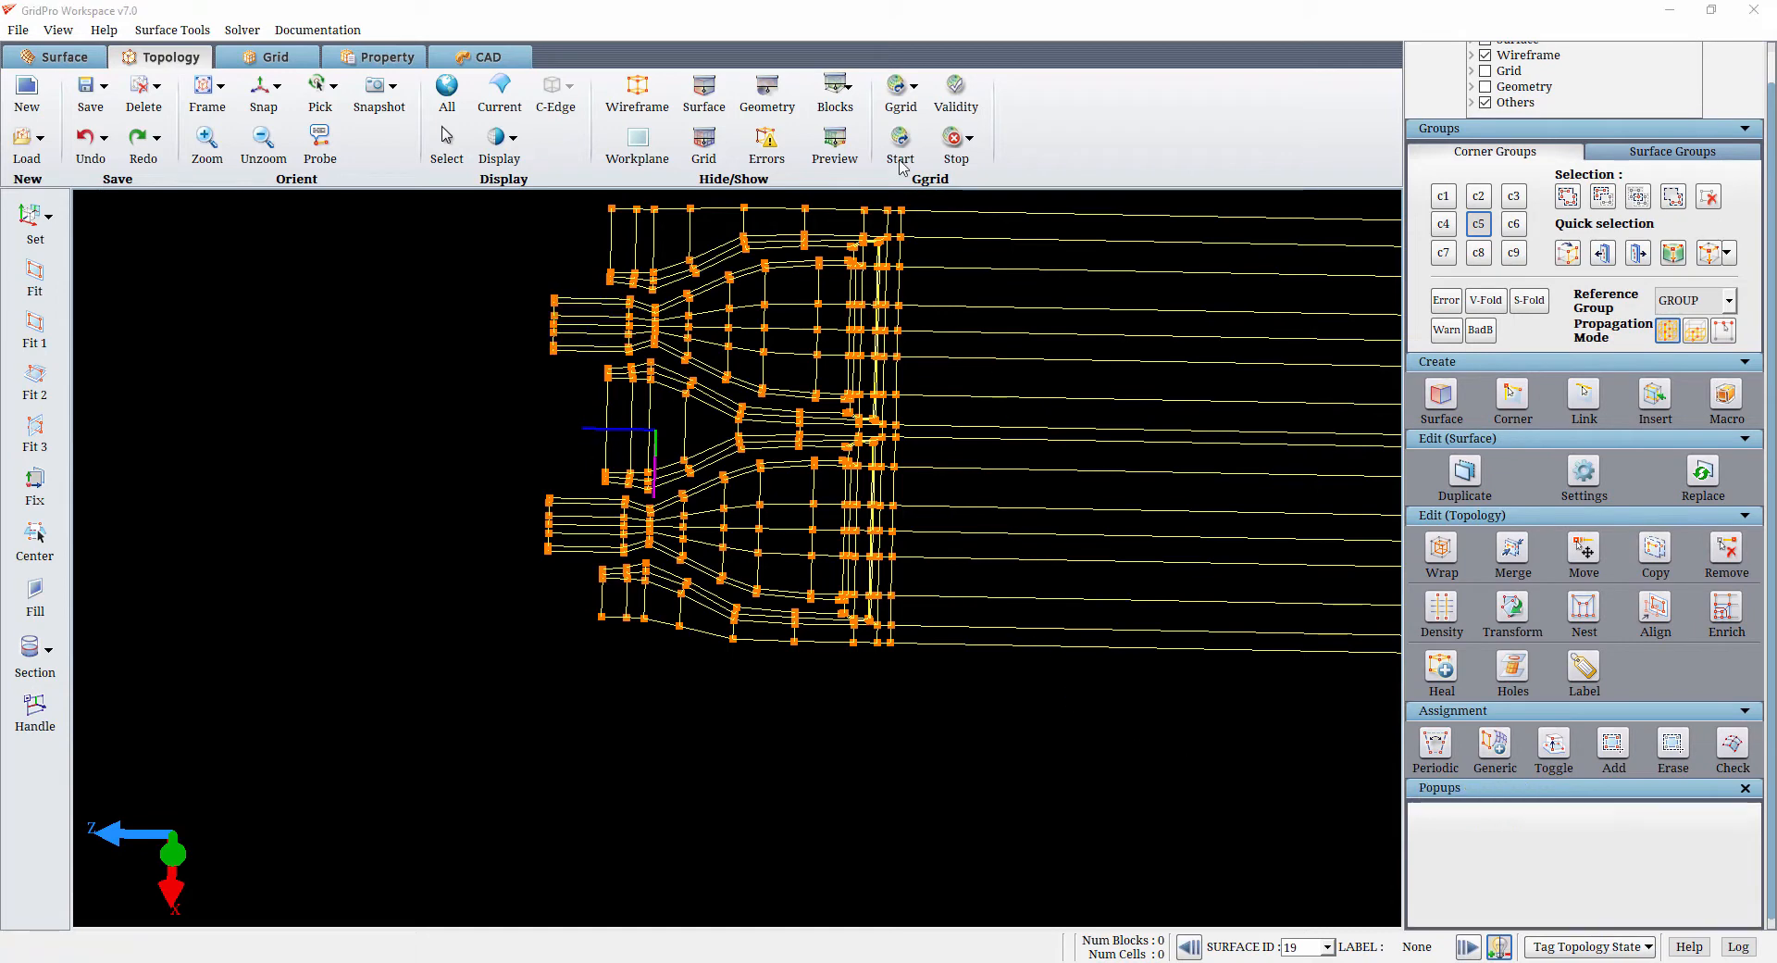
click(900, 160)
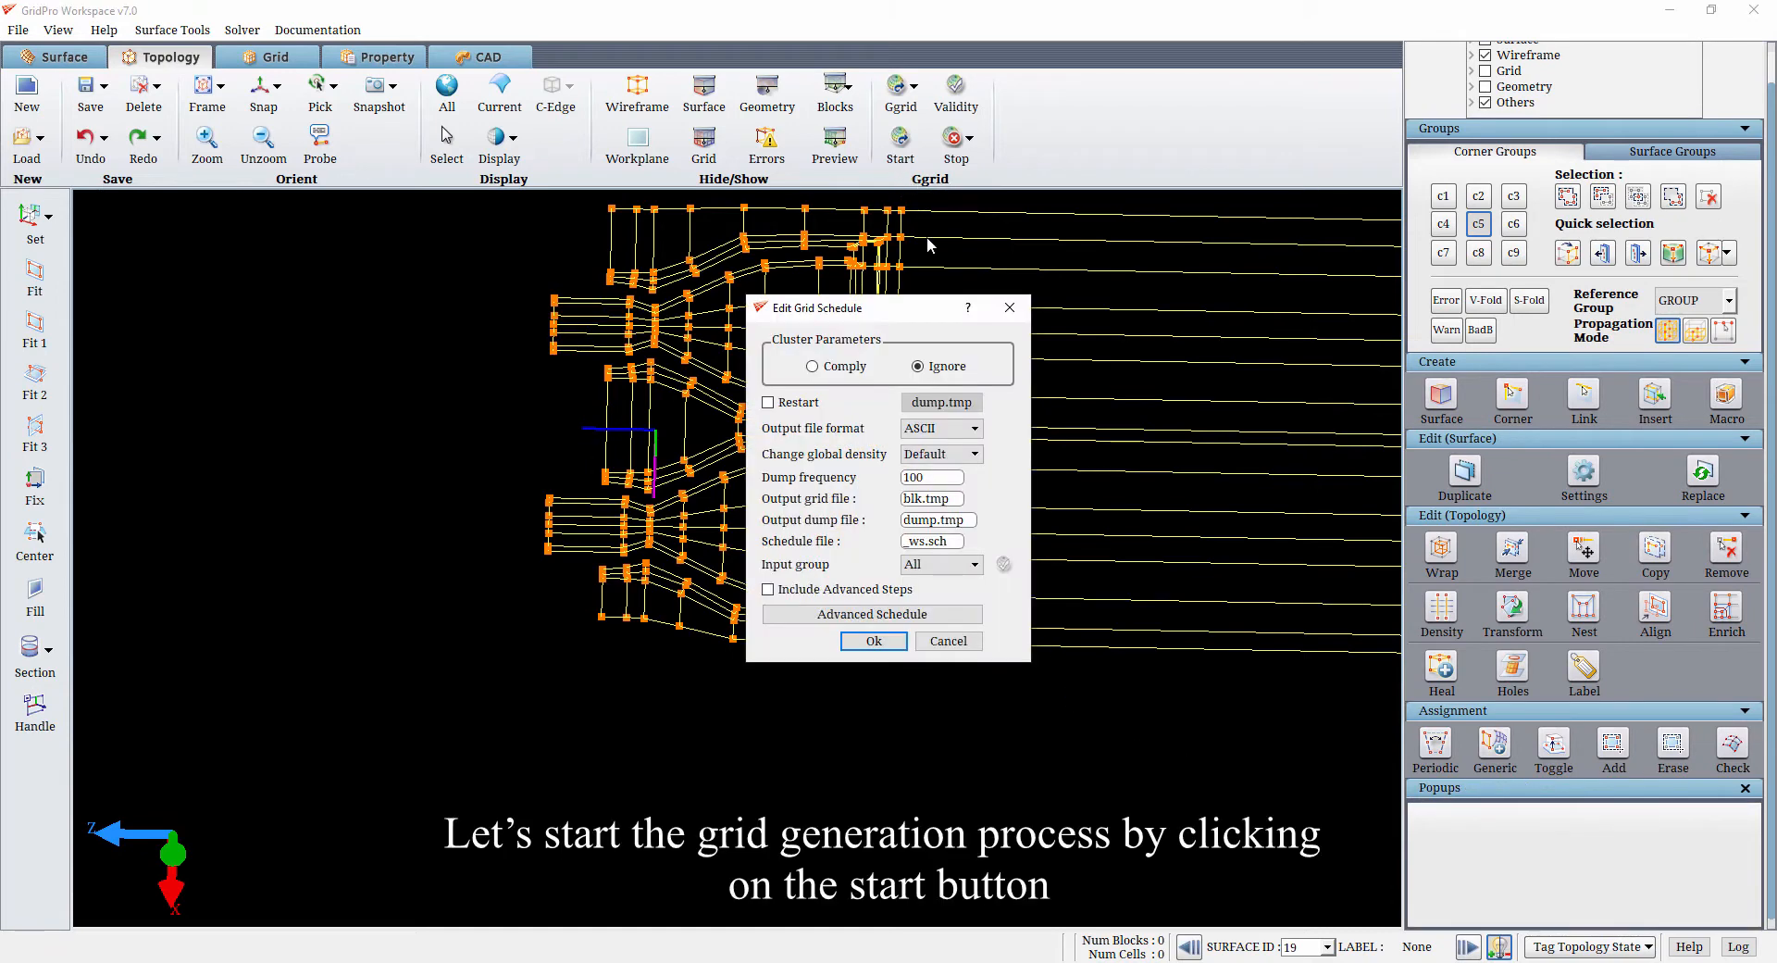
double_click(936, 477)
text(300)
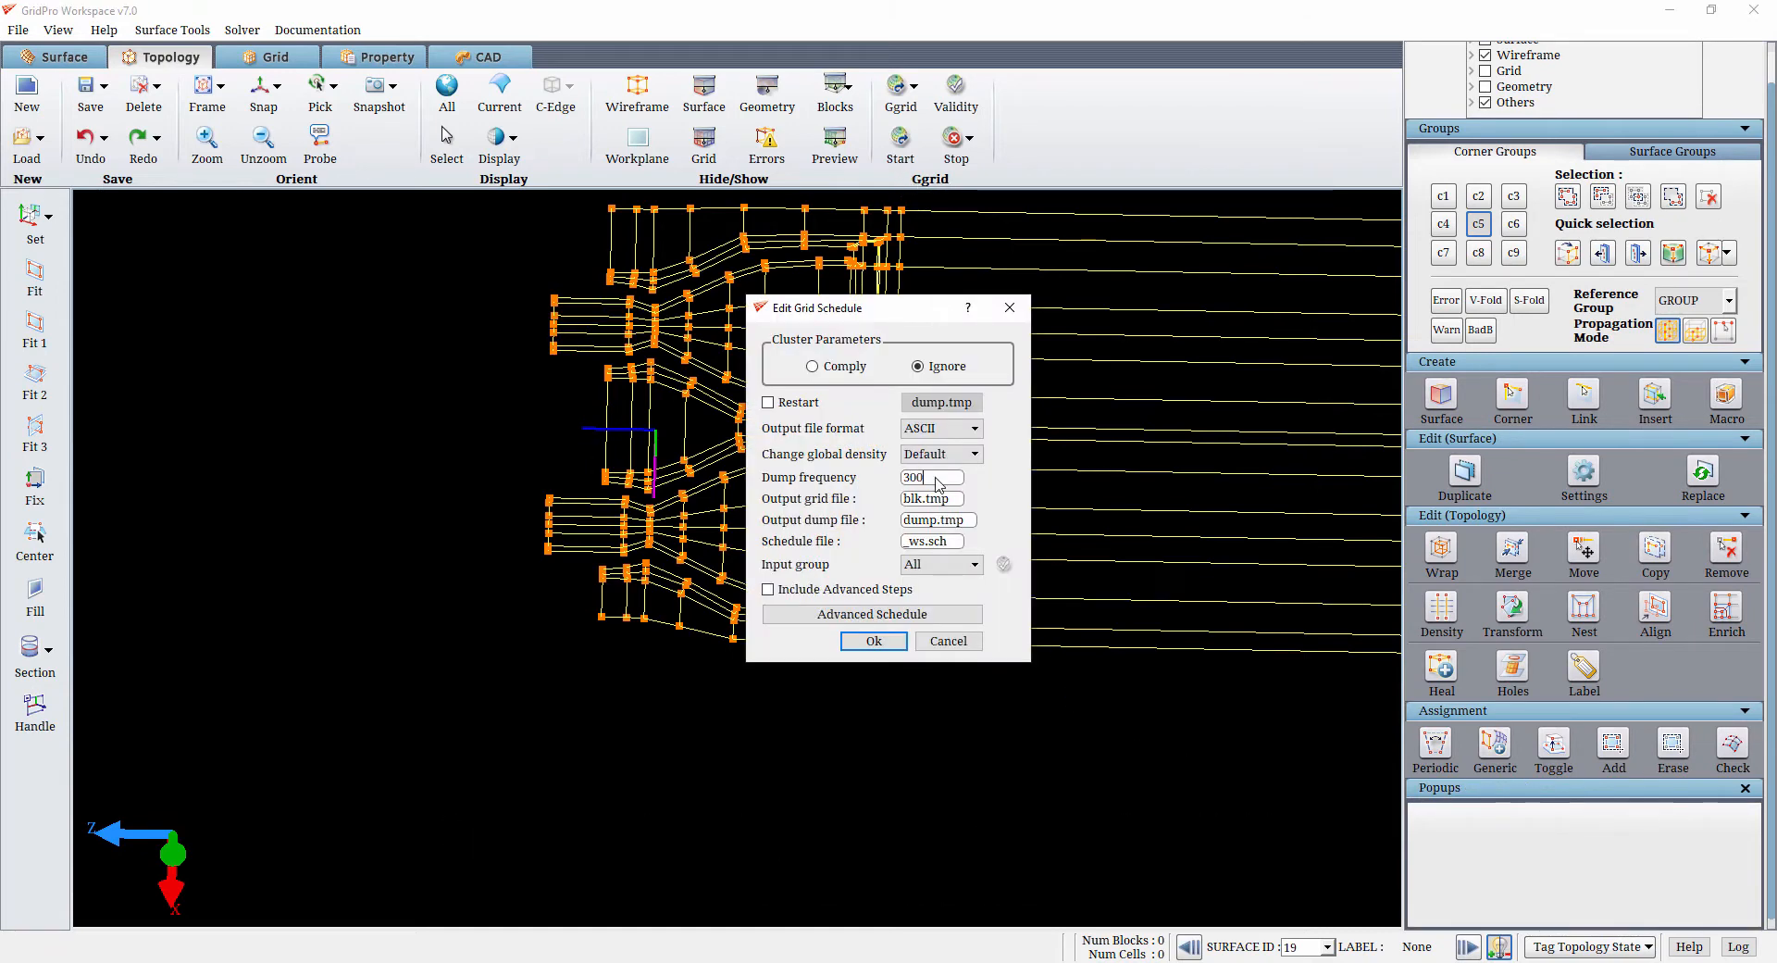
key(Return)
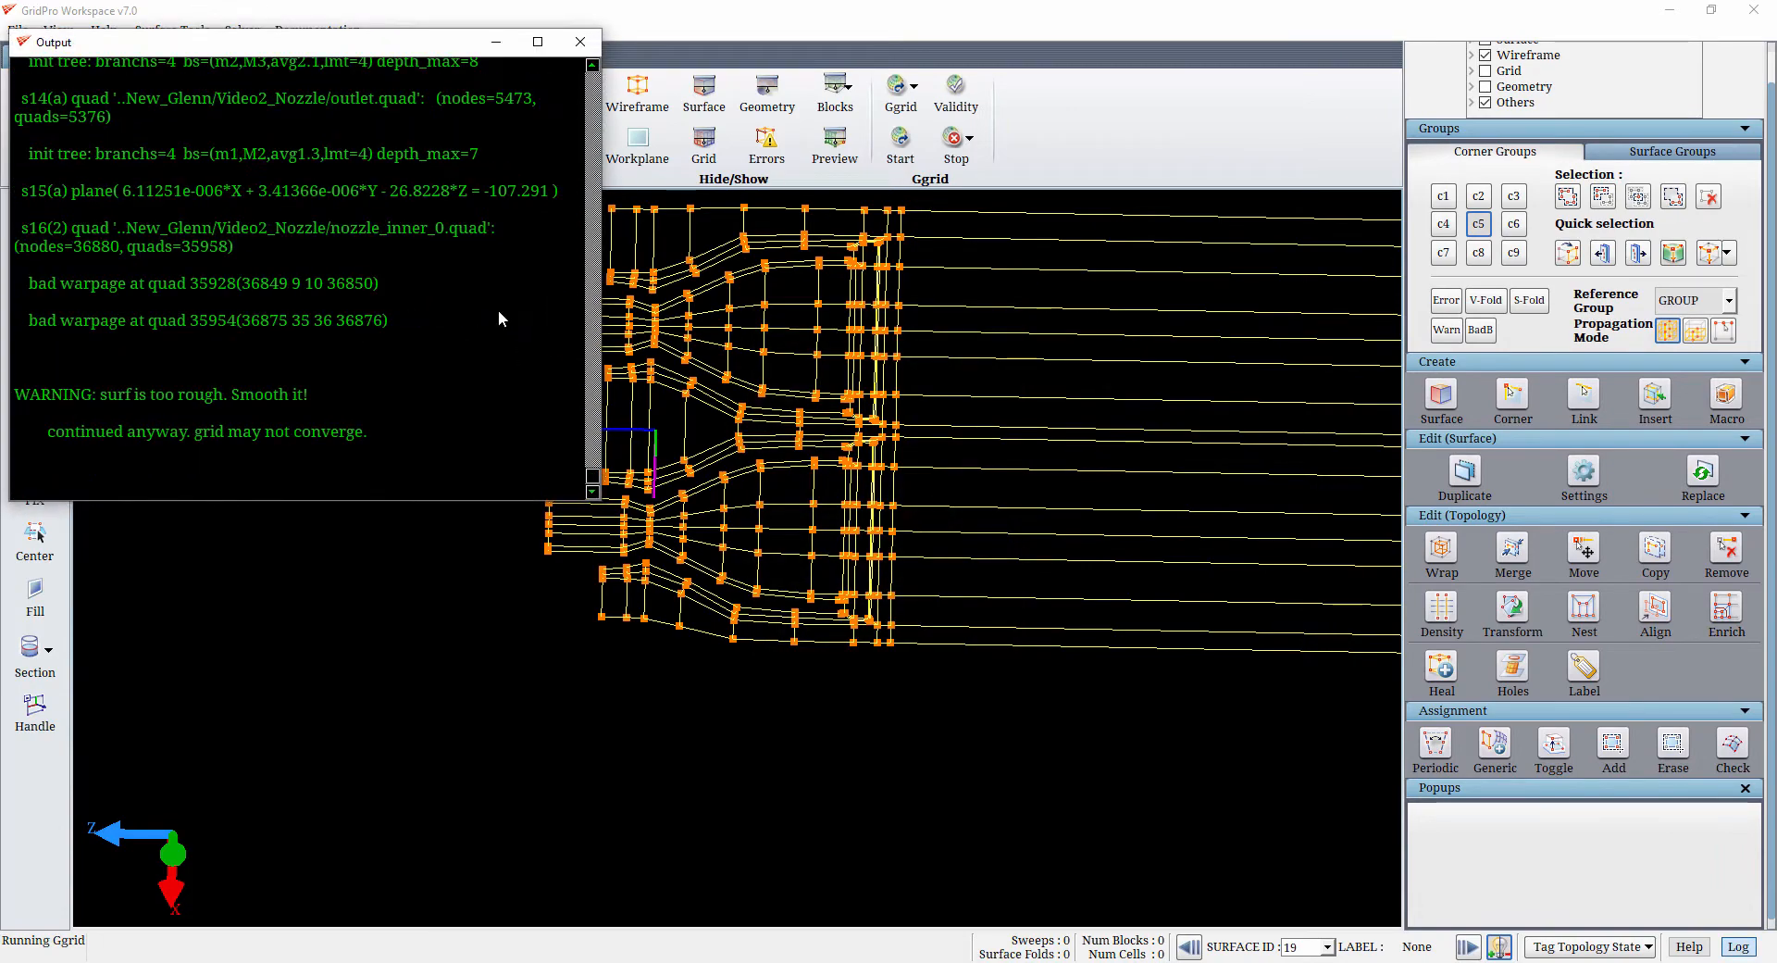
click(580, 41)
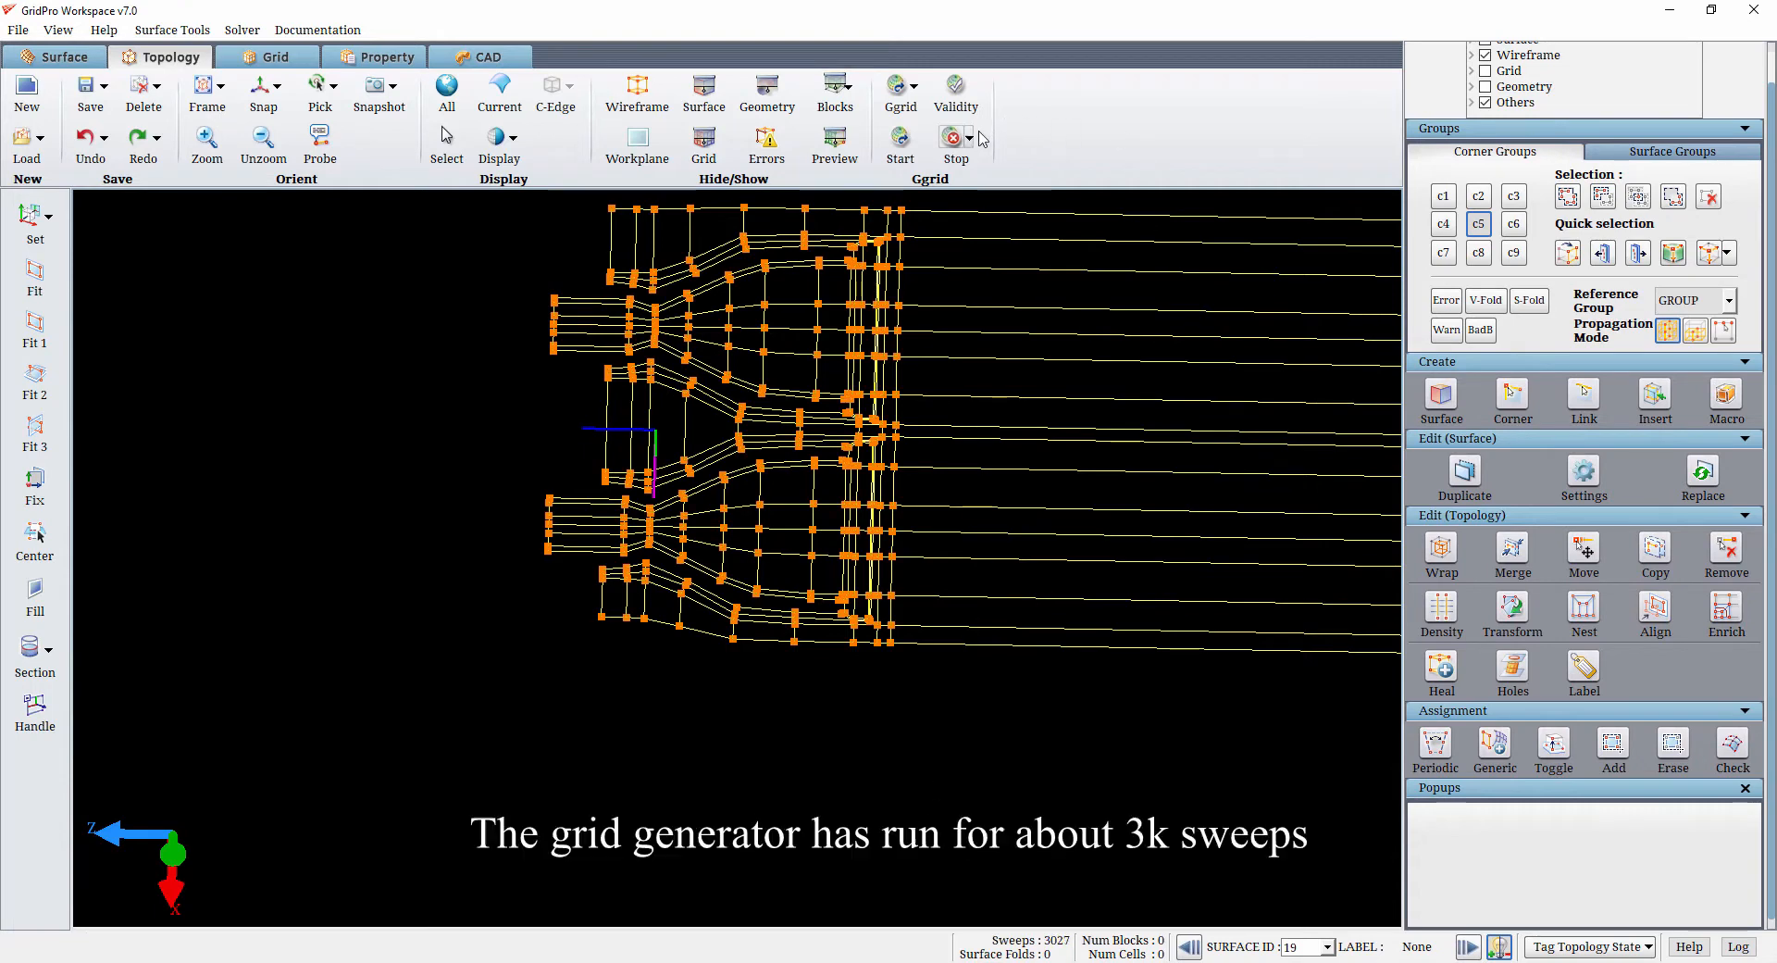
Stop the grid generation process and load the generated grid file blk.tmp
click(969, 139)
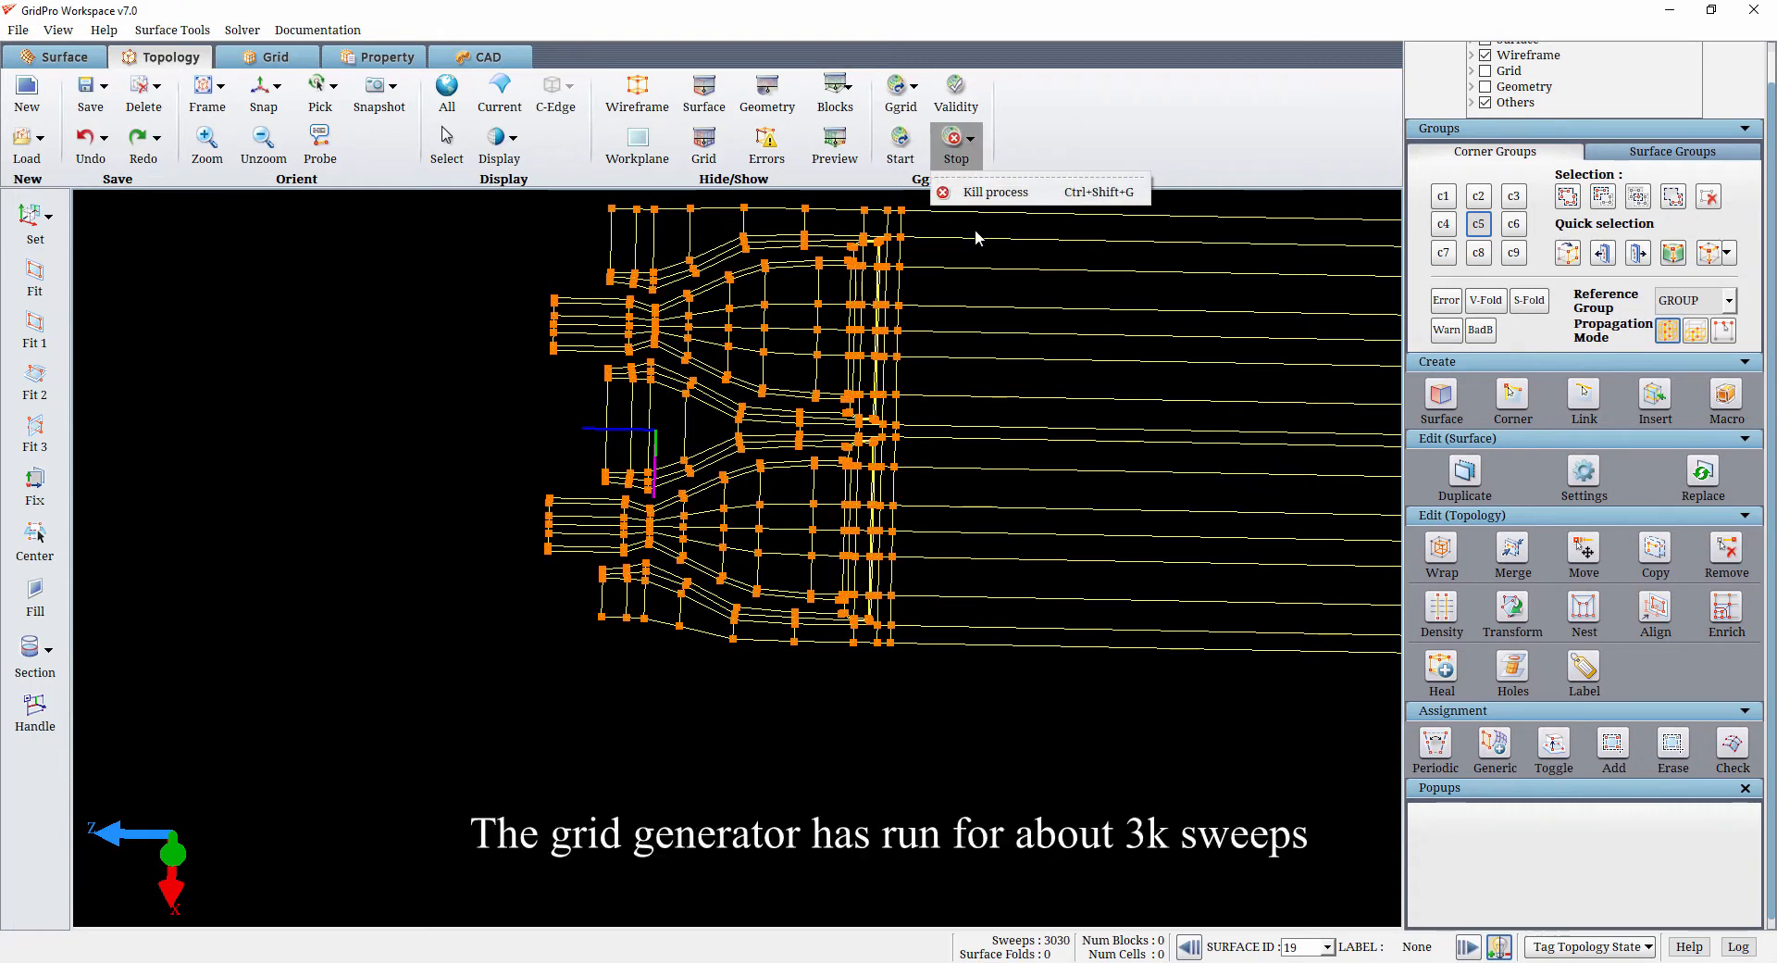
click(992, 192)
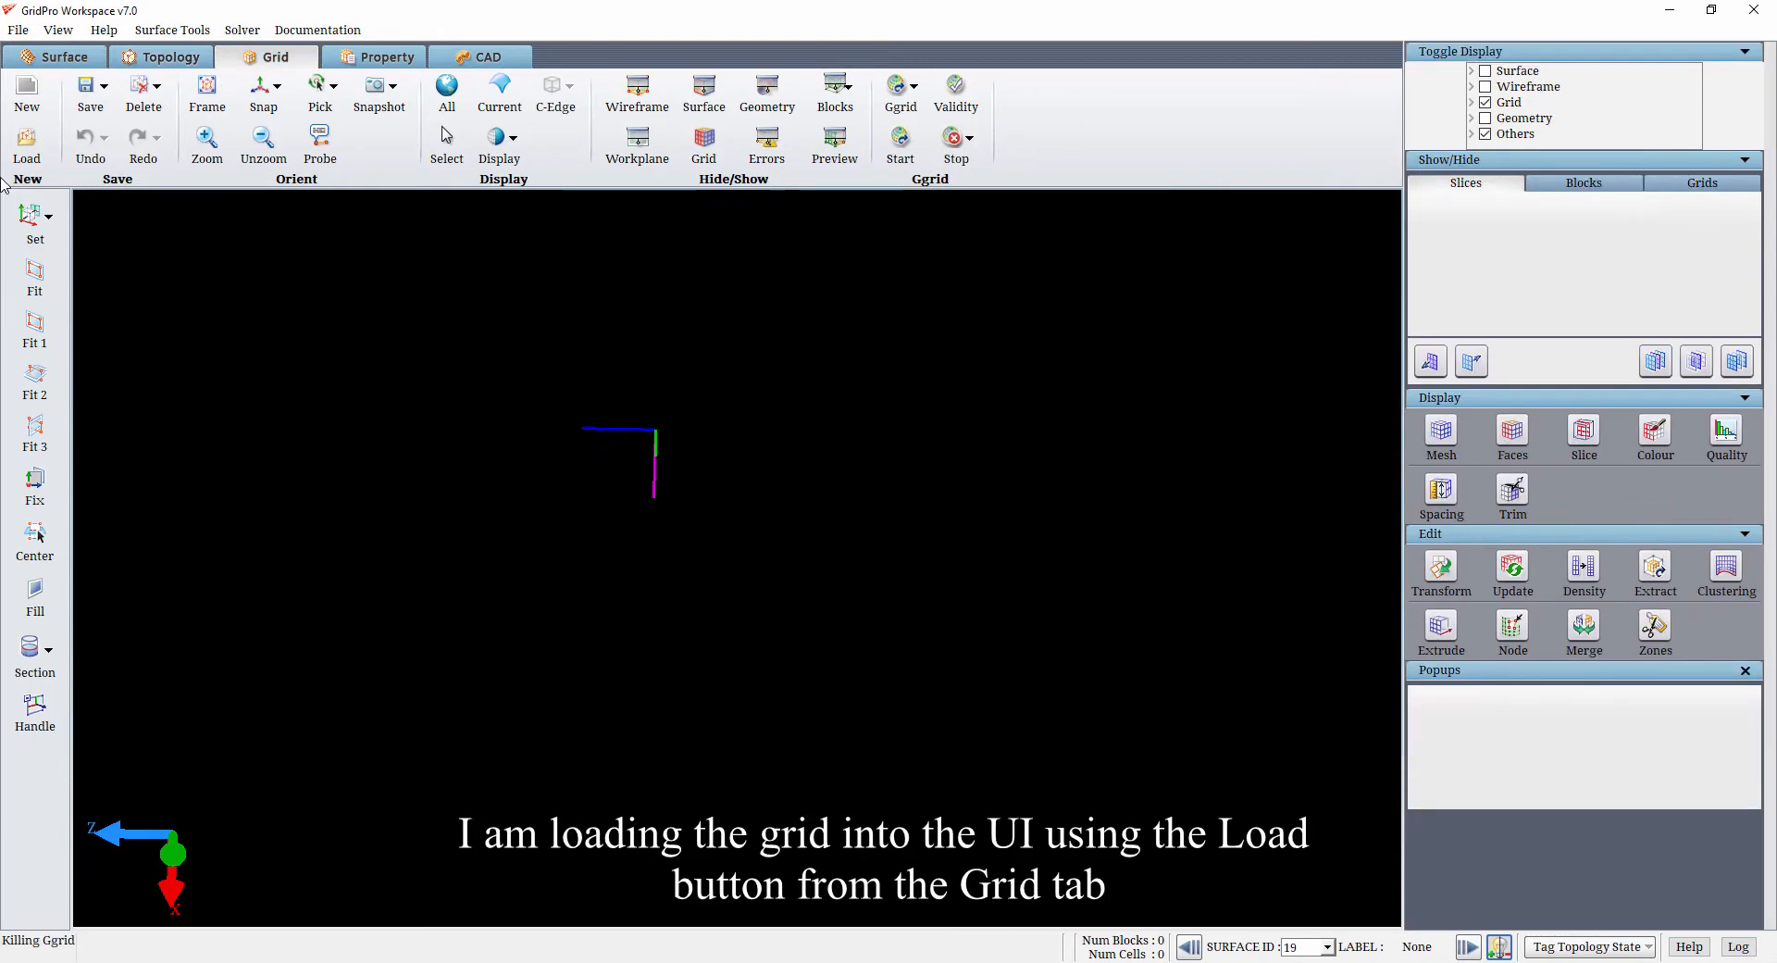
click(22, 139)
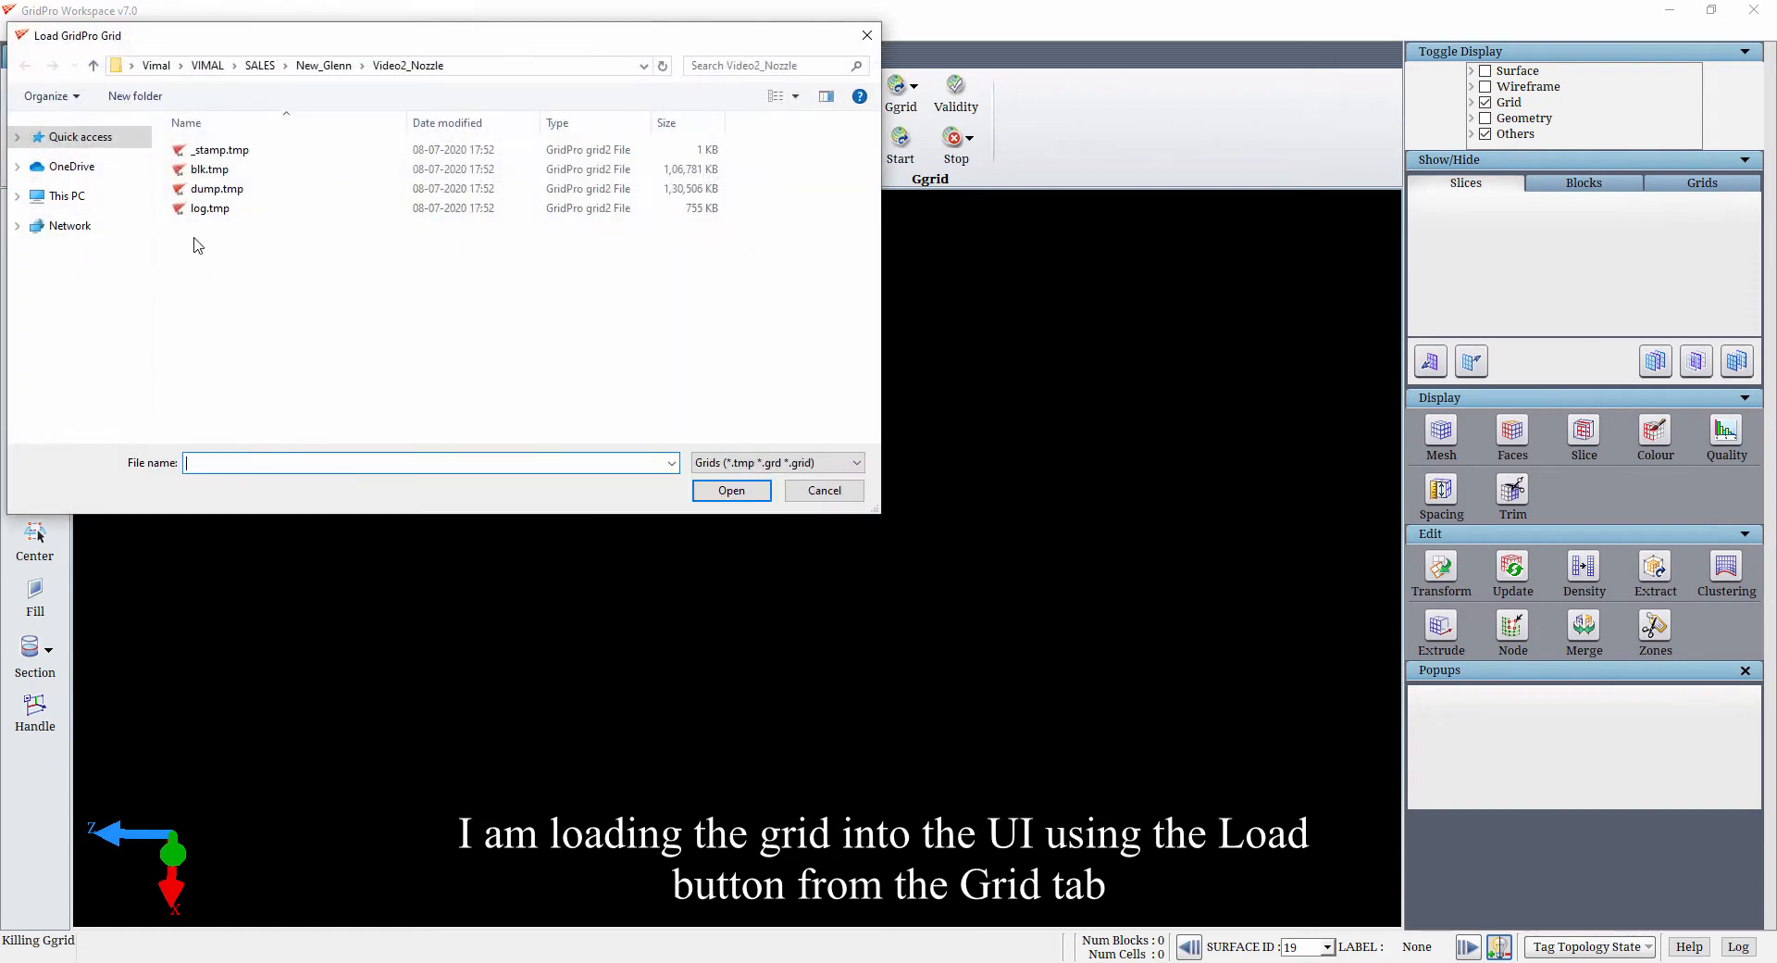
double_click(211, 170)
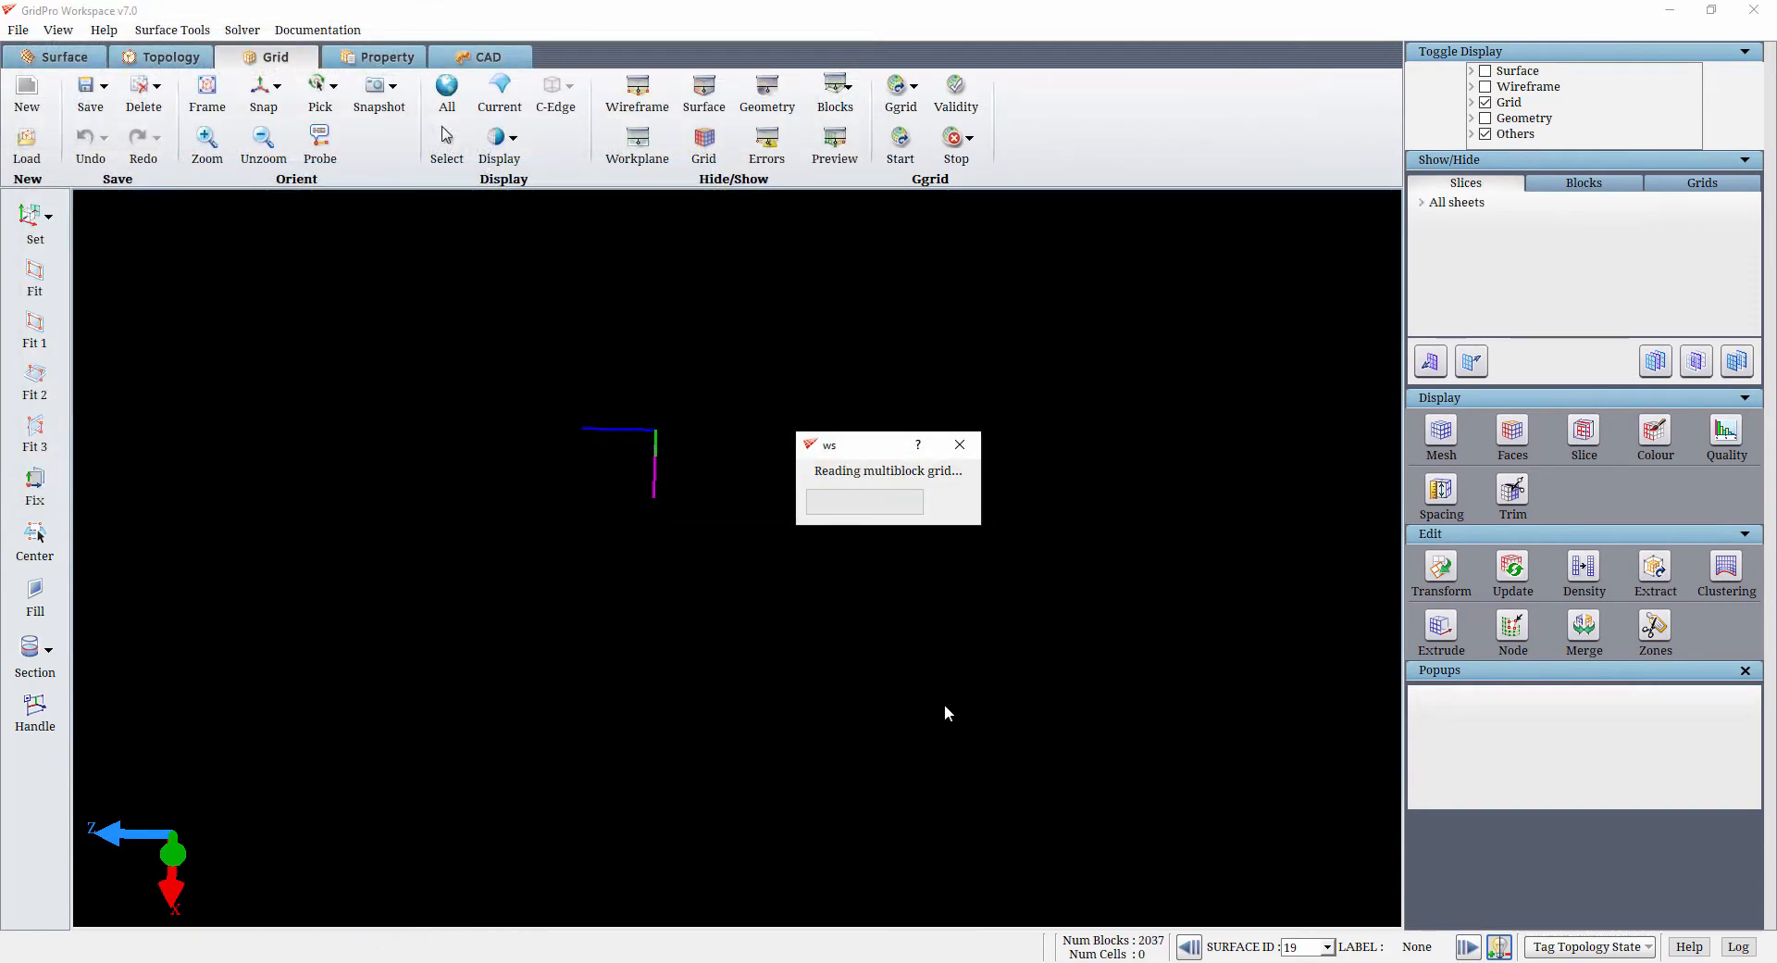
Hide the circular outlet sheet and the outer cylindrical sheet that enclose the four nozzles
drag(944, 703, 938, 613)
right_click(937, 613)
click(998, 713)
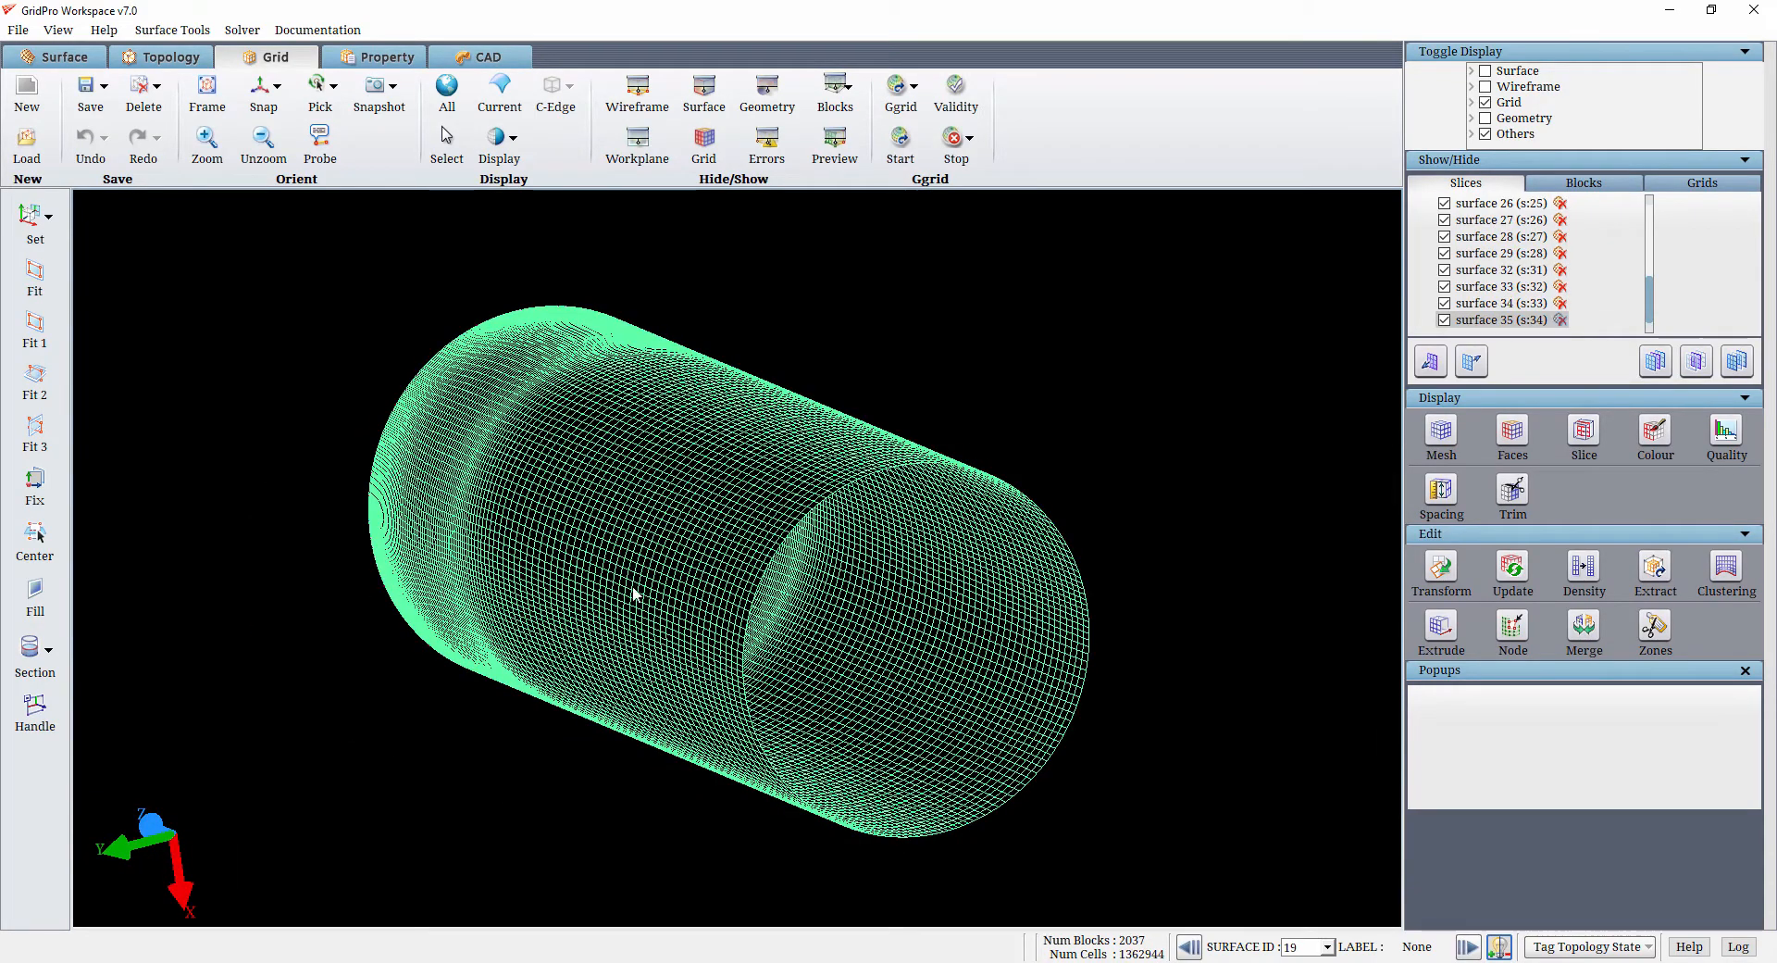
right_click(591, 506)
click(636, 607)
Create a lengthwise grid sheet slicing through two of the nozzles and shift it to the next grid layer
drag(438, 346, 728, 688)
right_click(572, 426)
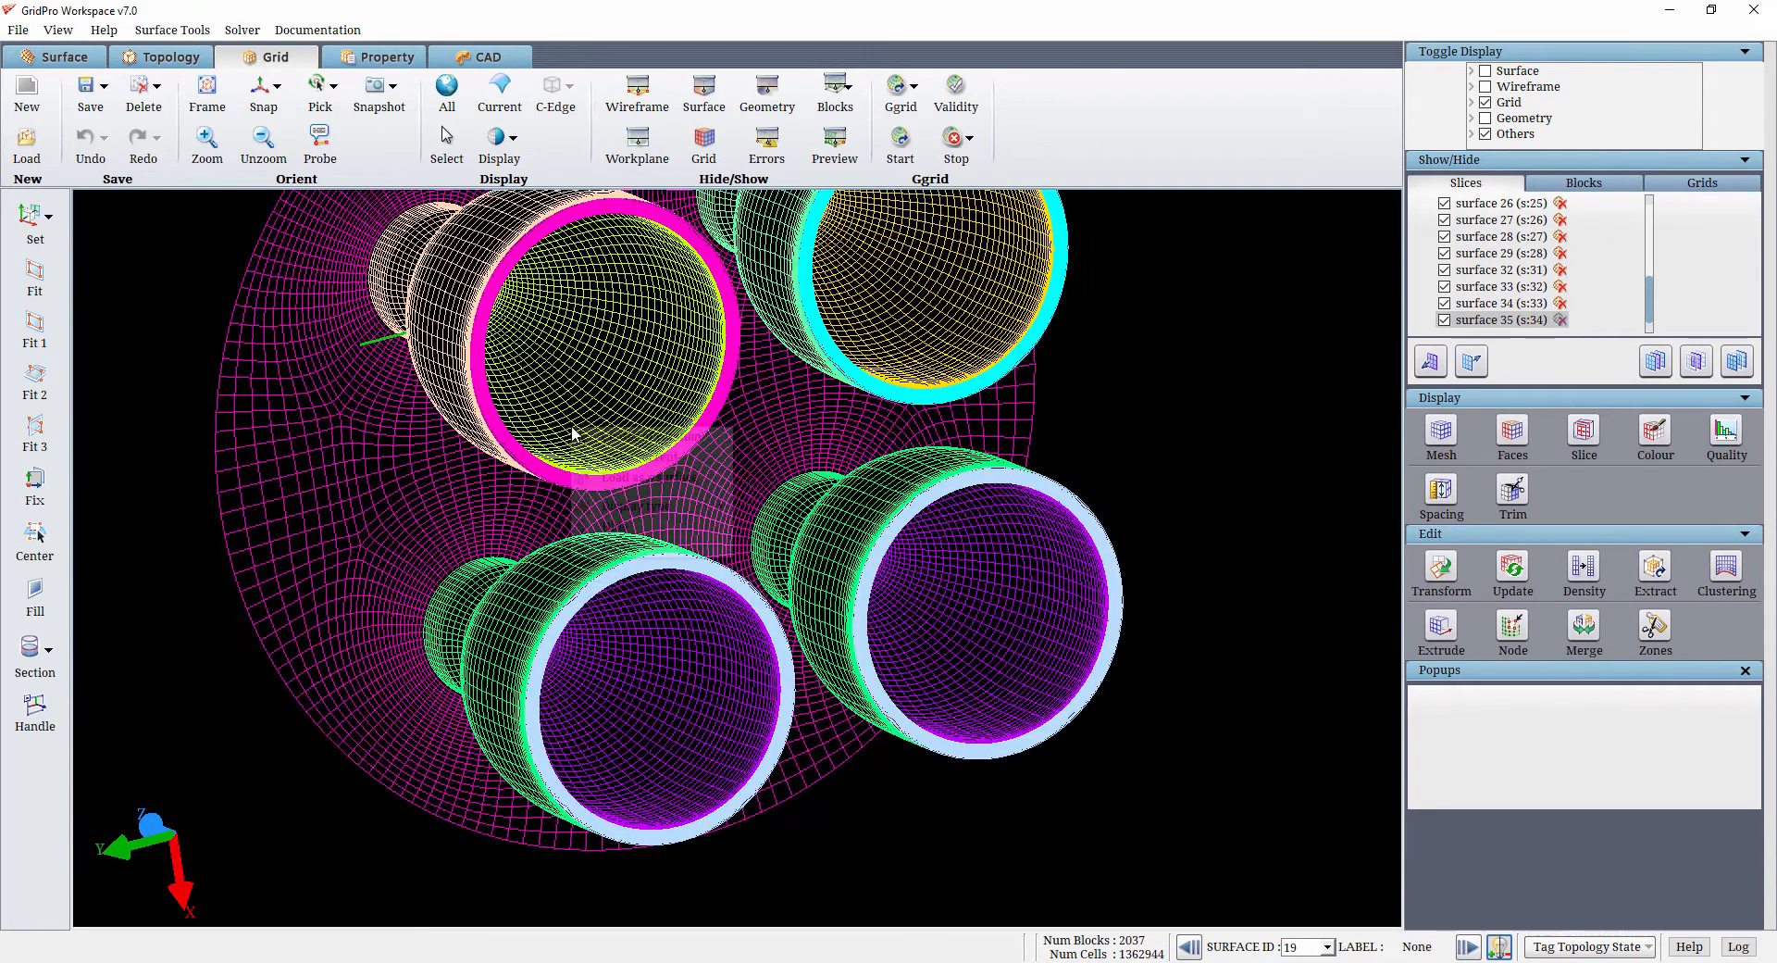
drag(985, 572, 710, 467)
scroll(626, 595, down, 3)
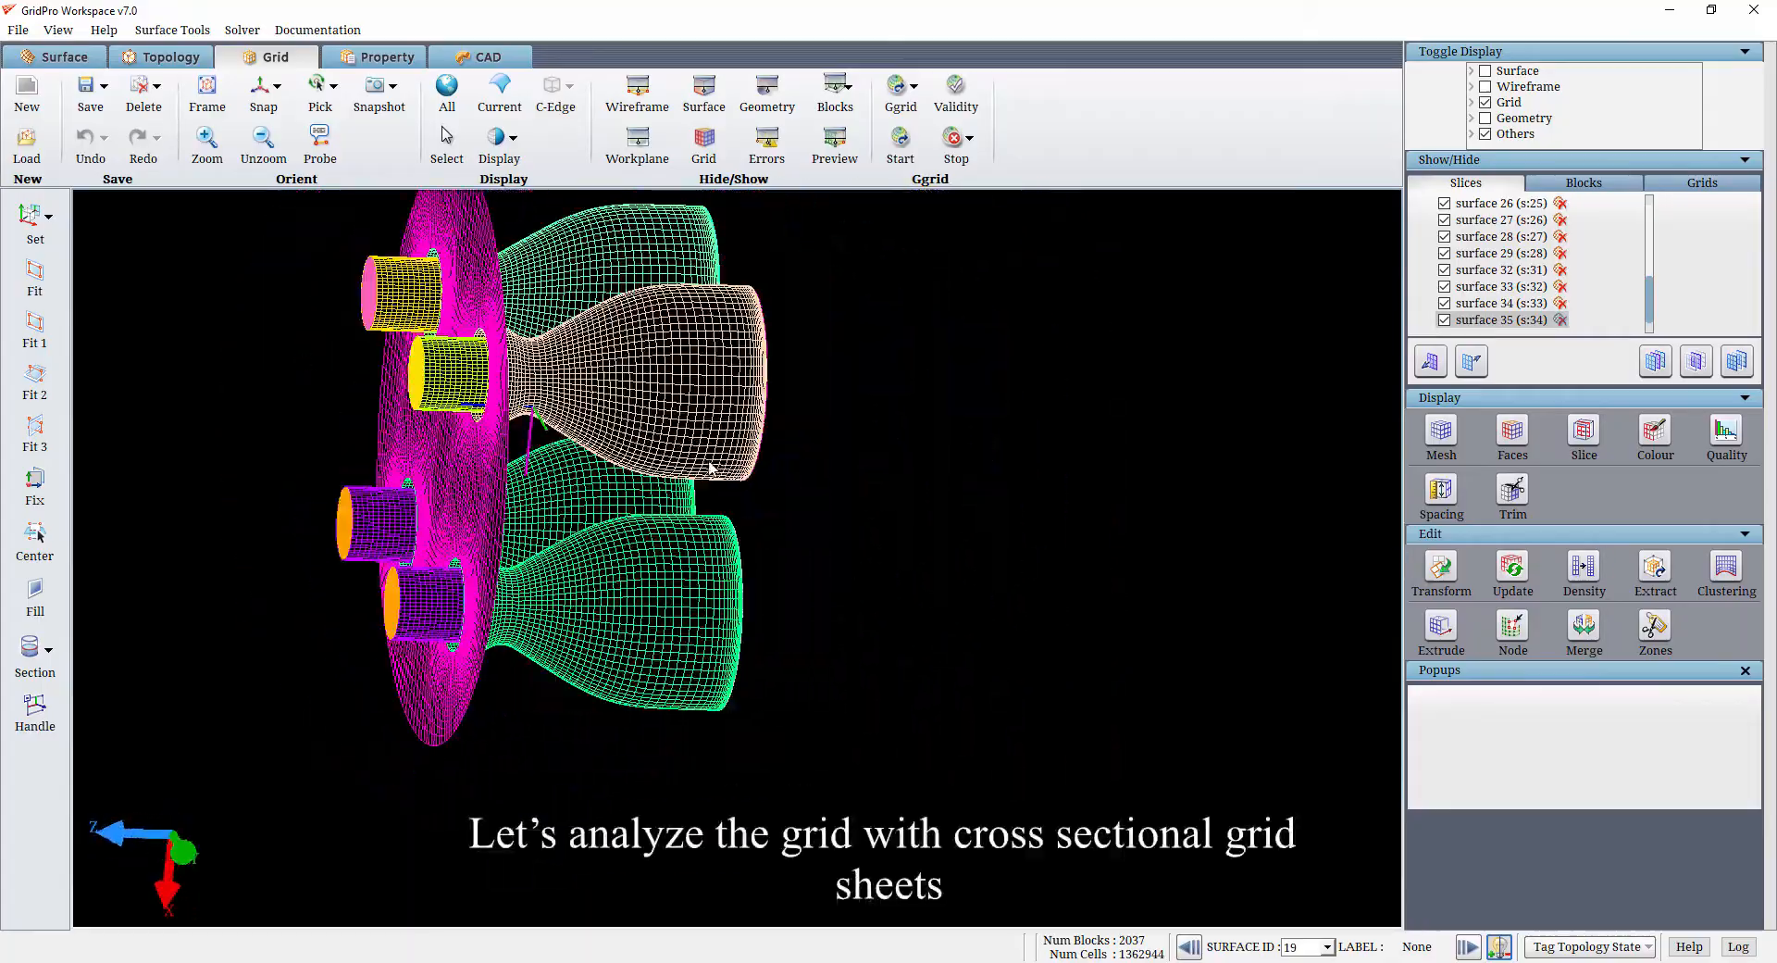
drag(1010, 616, 96, 453)
scroll(1220, 569, up, 3)
drag(1220, 570, 592, 585)
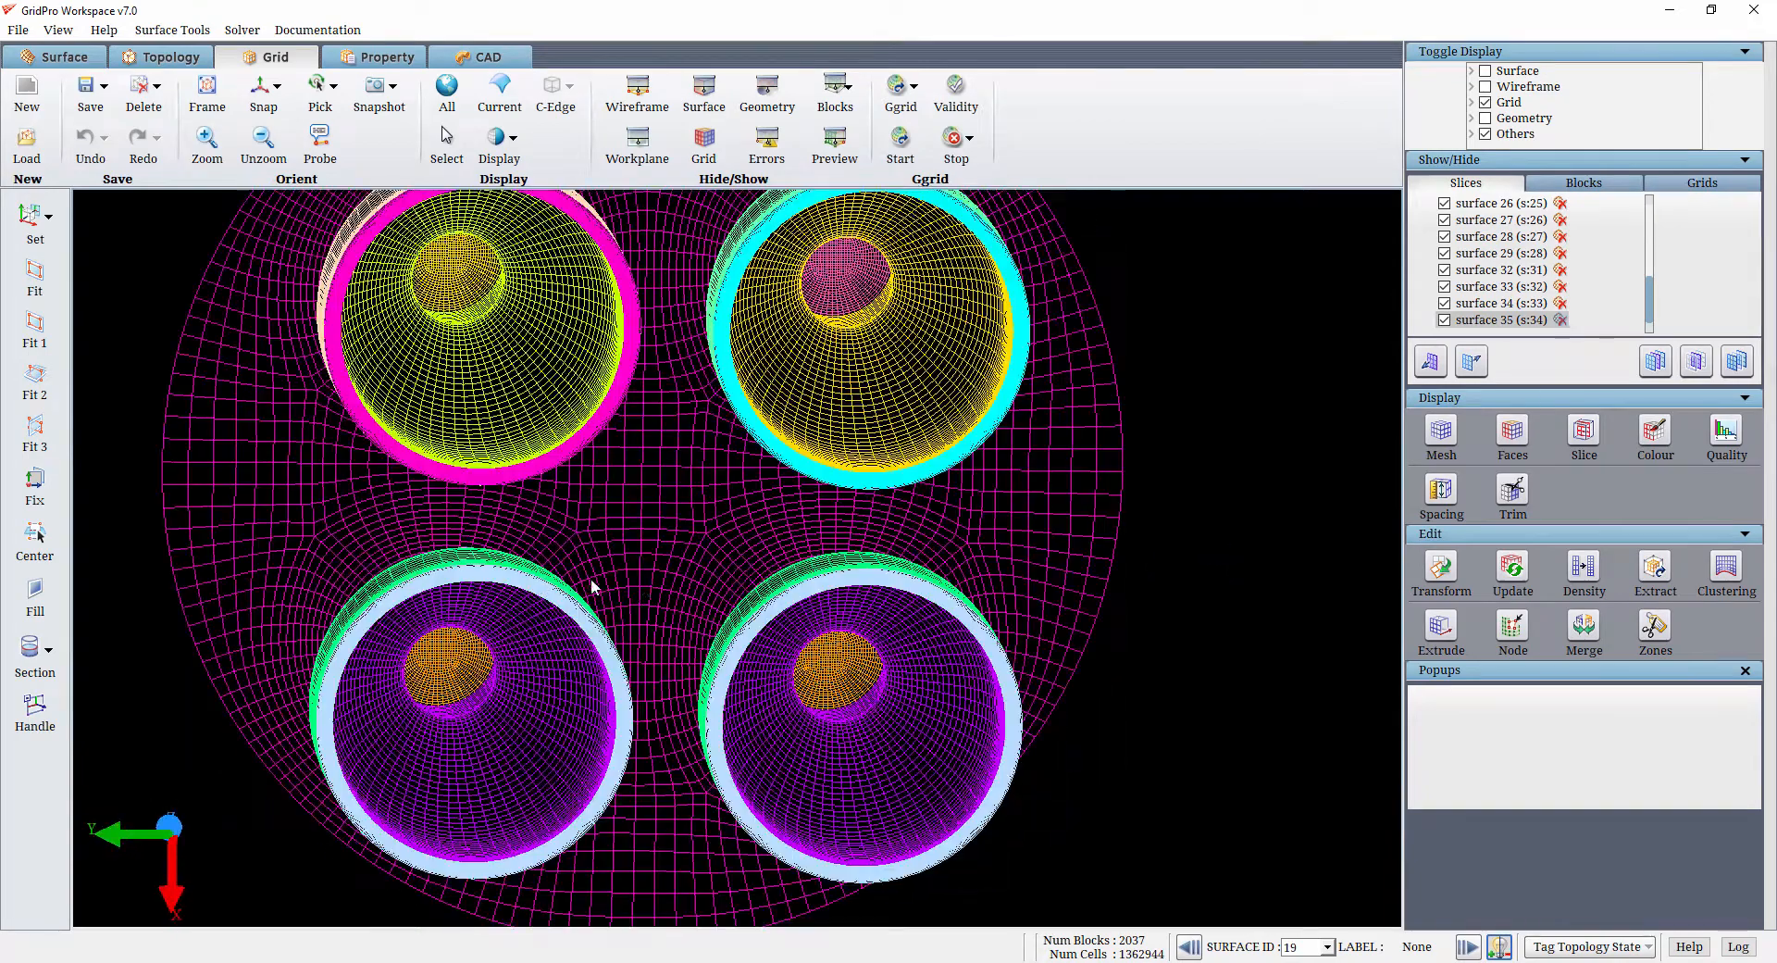
click(1582, 432)
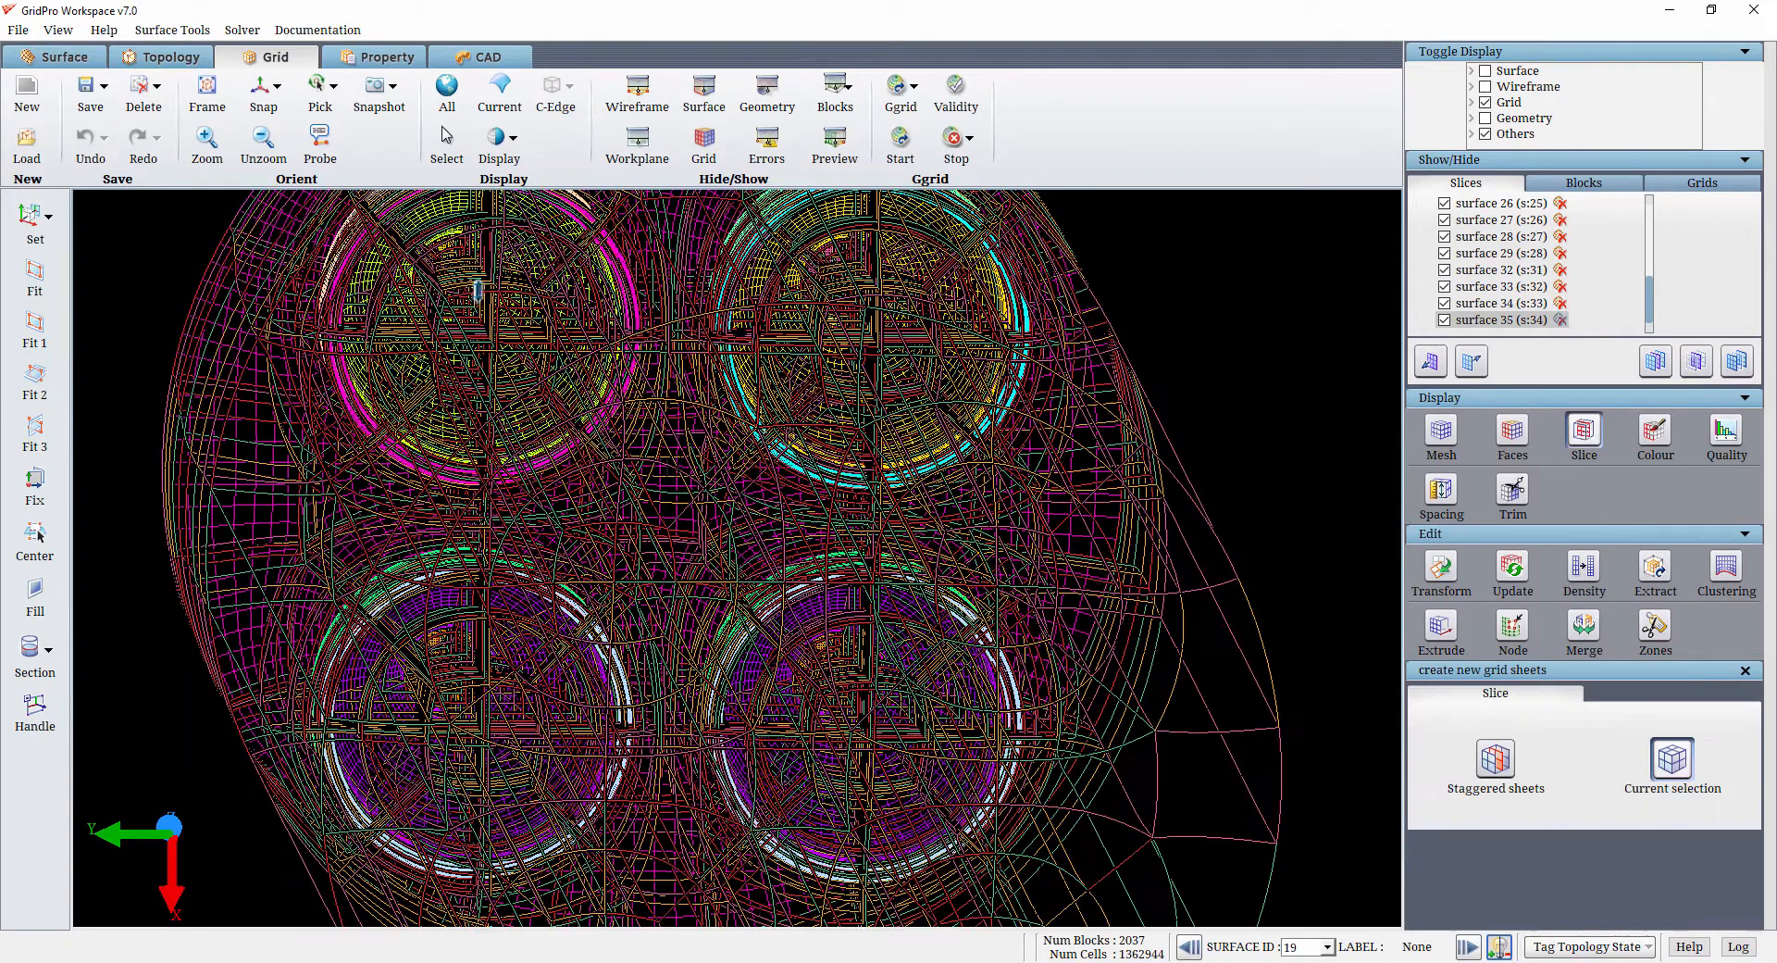
click(507, 433)
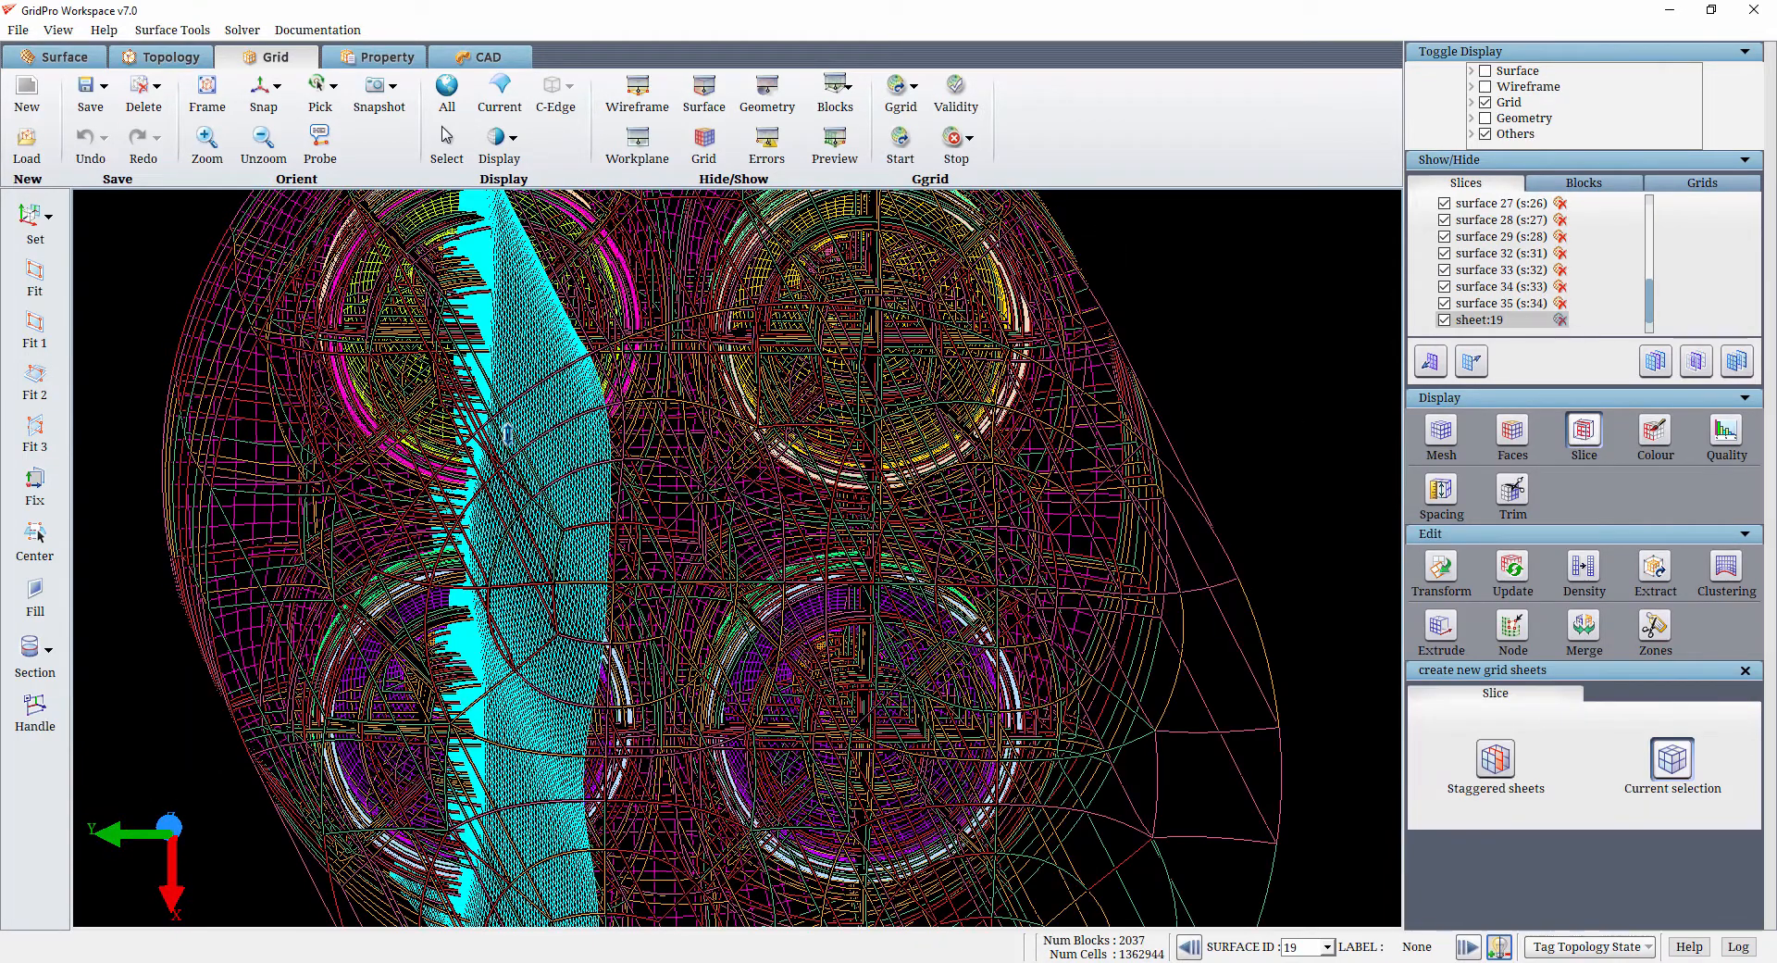
click(1472, 363)
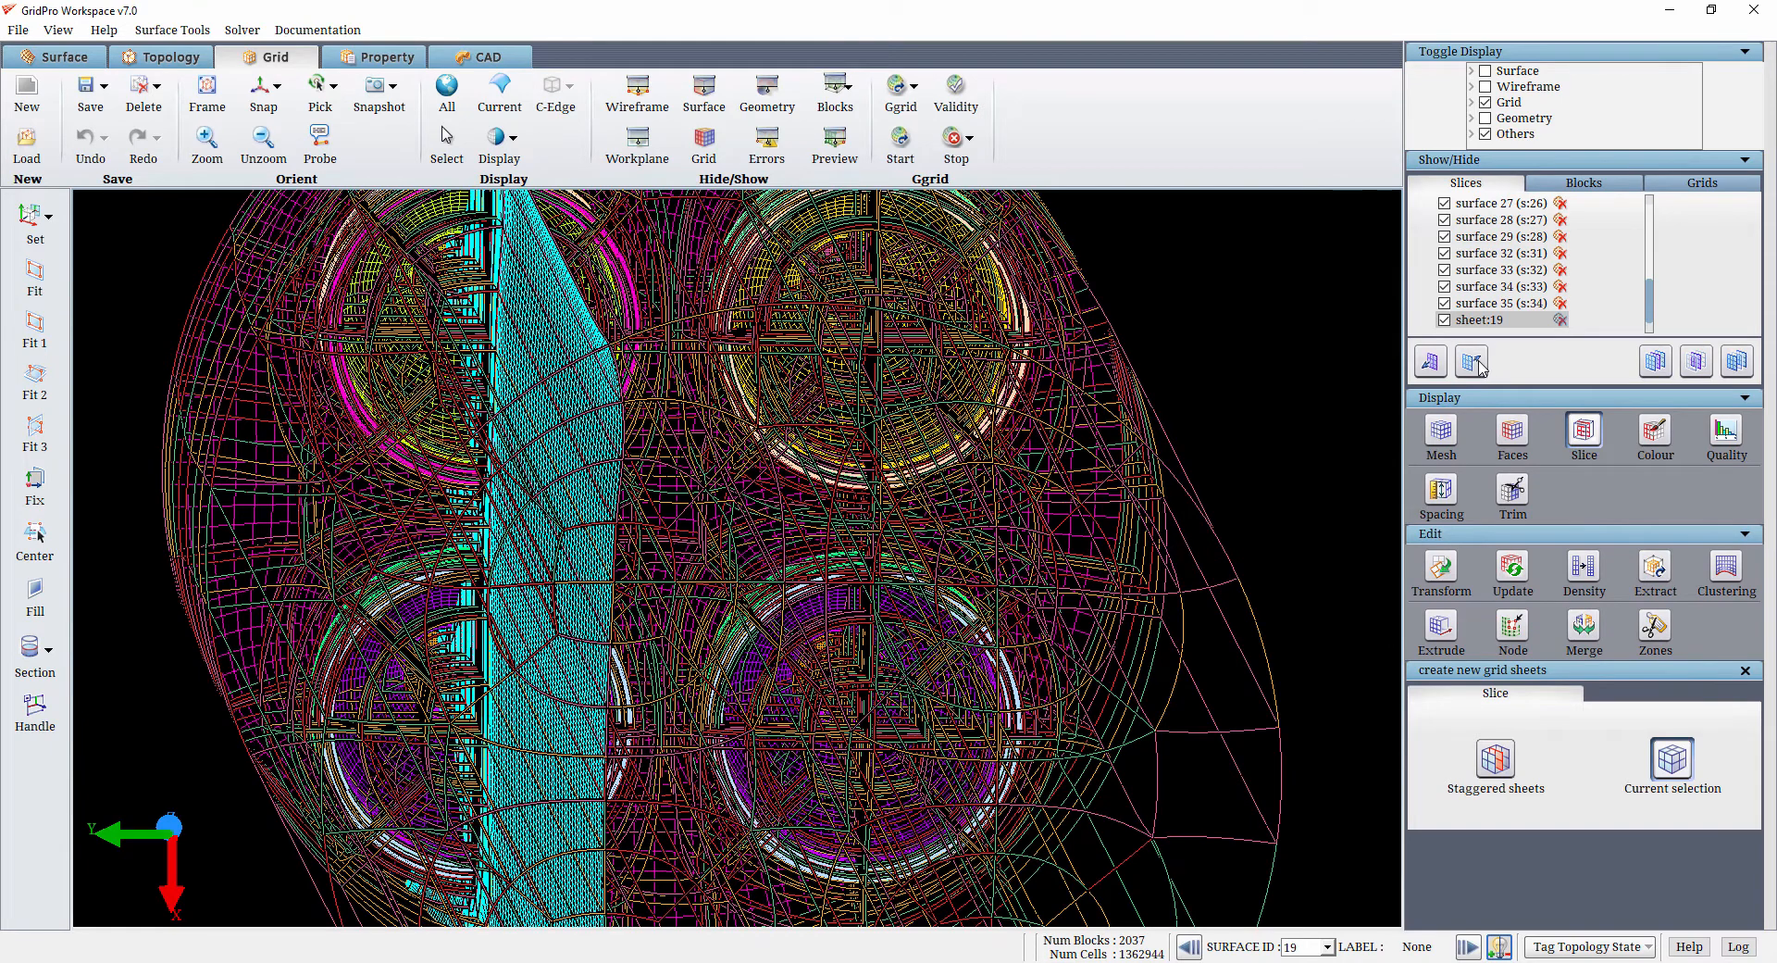
Hide the blk.tmp blocks and display only the new slice sheet through the two nozzles
click(1546, 183)
click(1445, 220)
scroll(1003, 474, down, 3)
drag(1003, 475, 1296, 454)
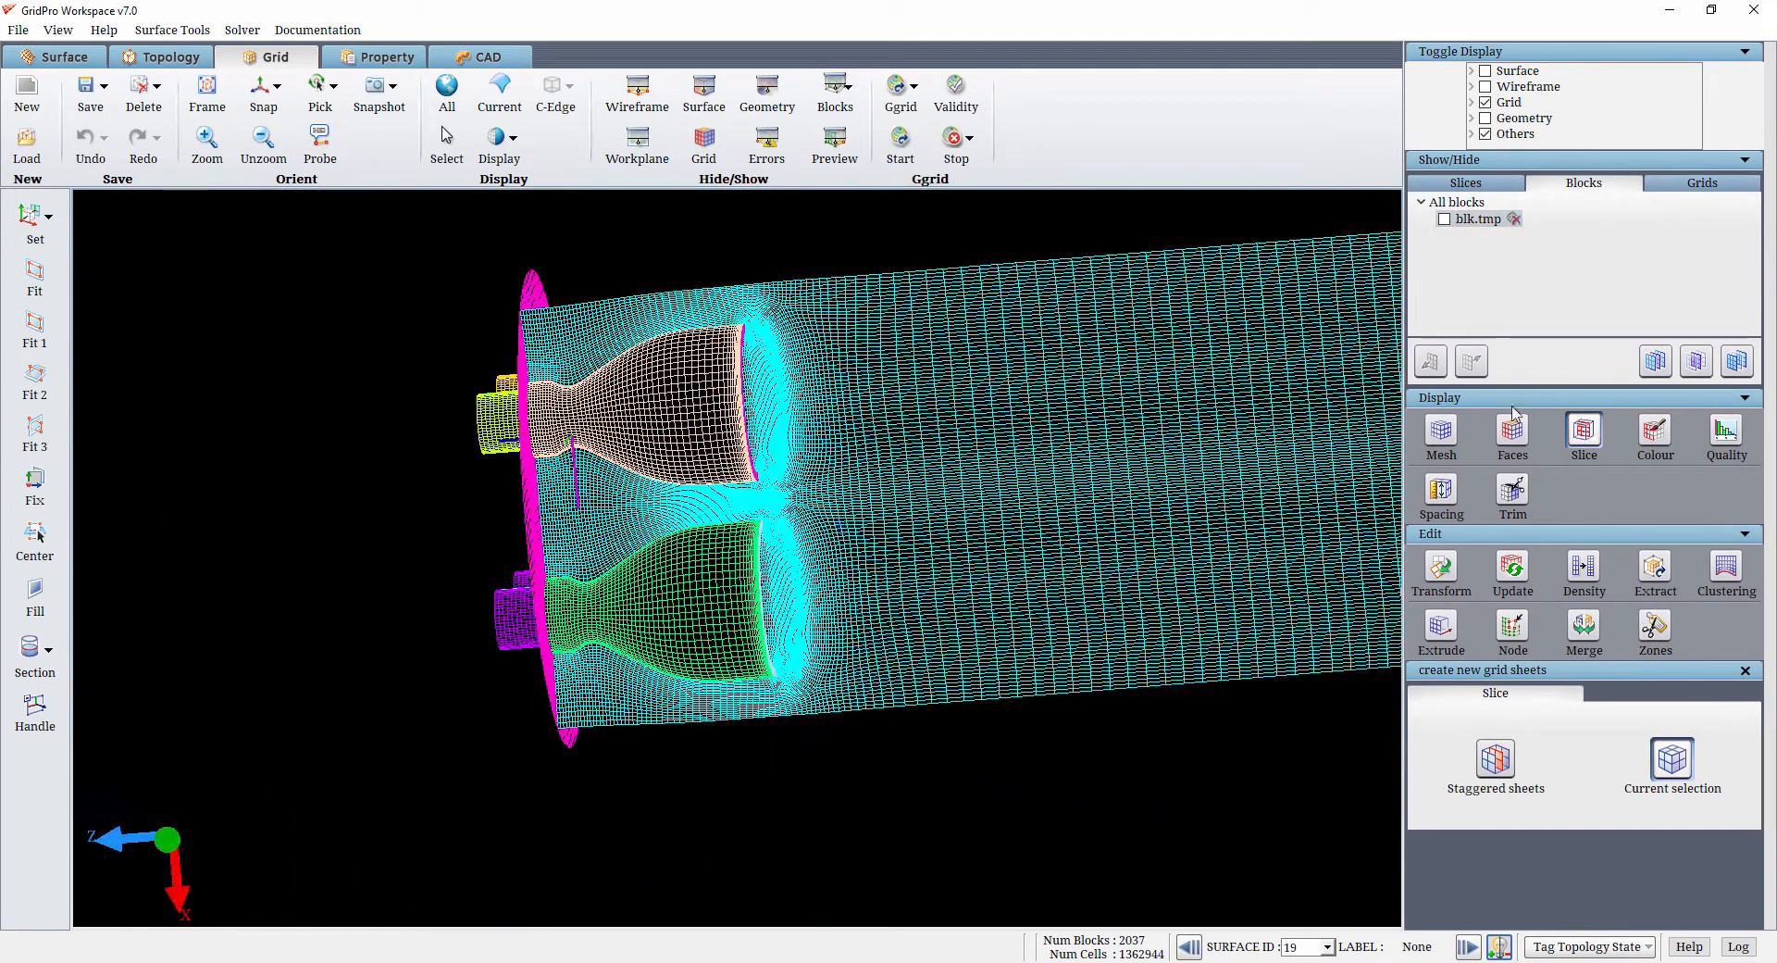
click(263, 91)
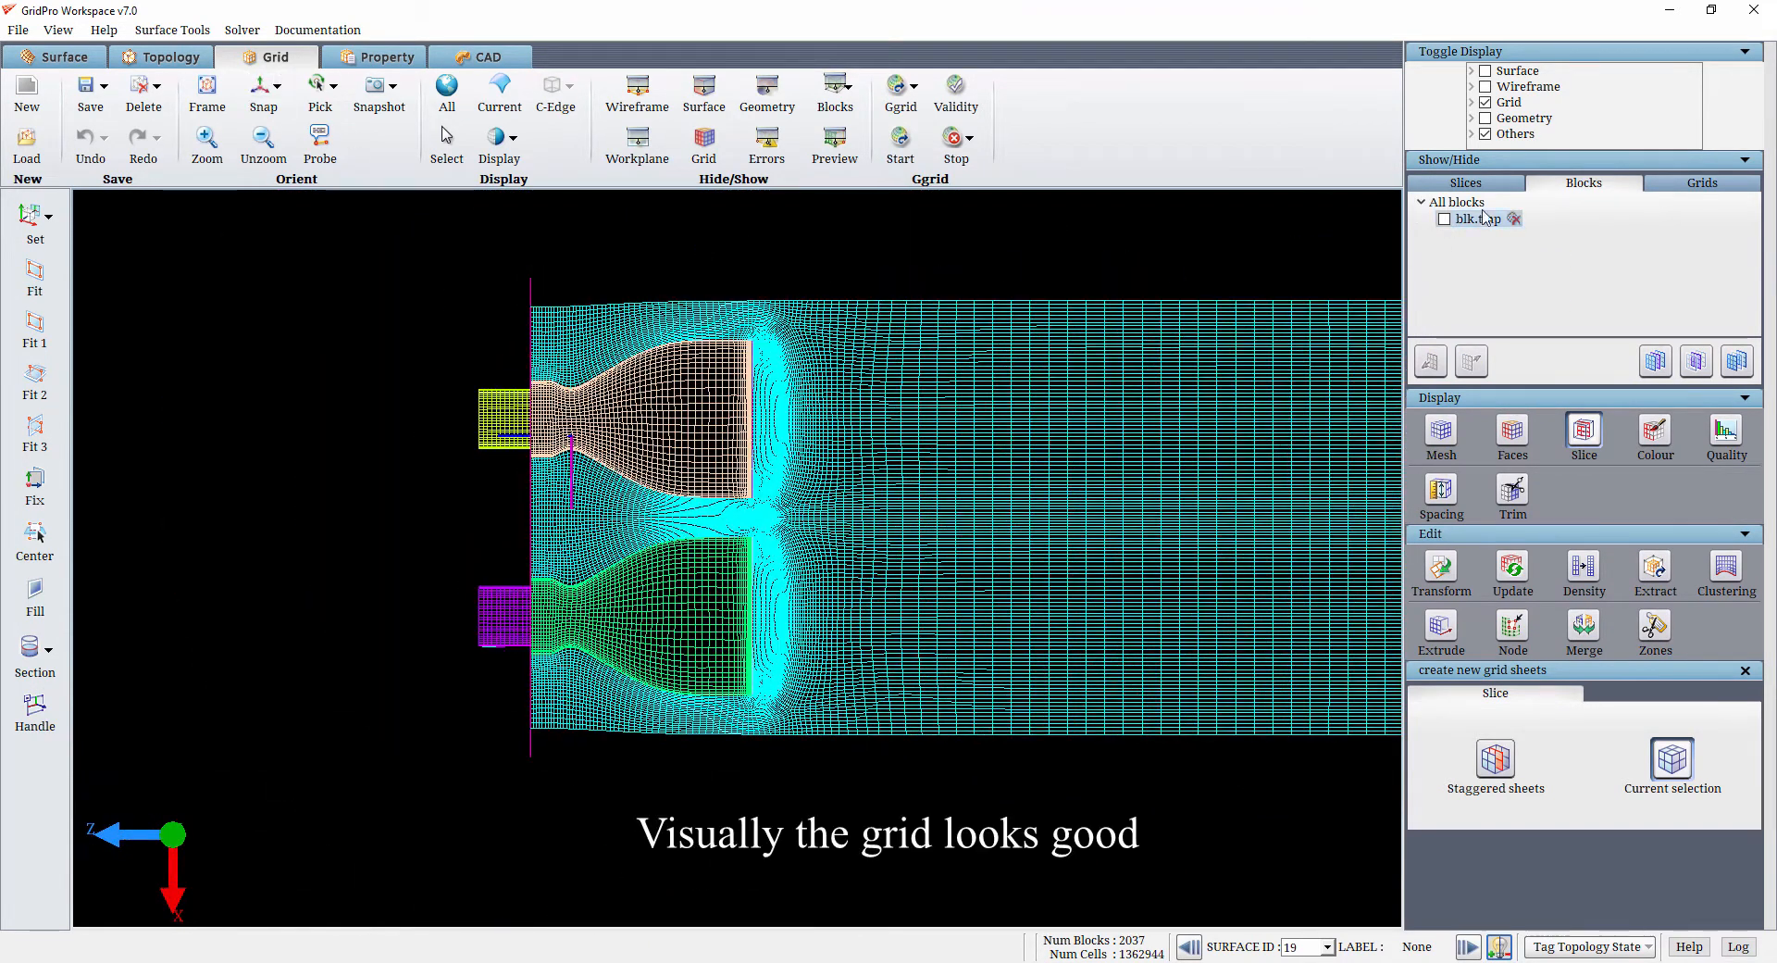
click(1465, 182)
click(1694, 363)
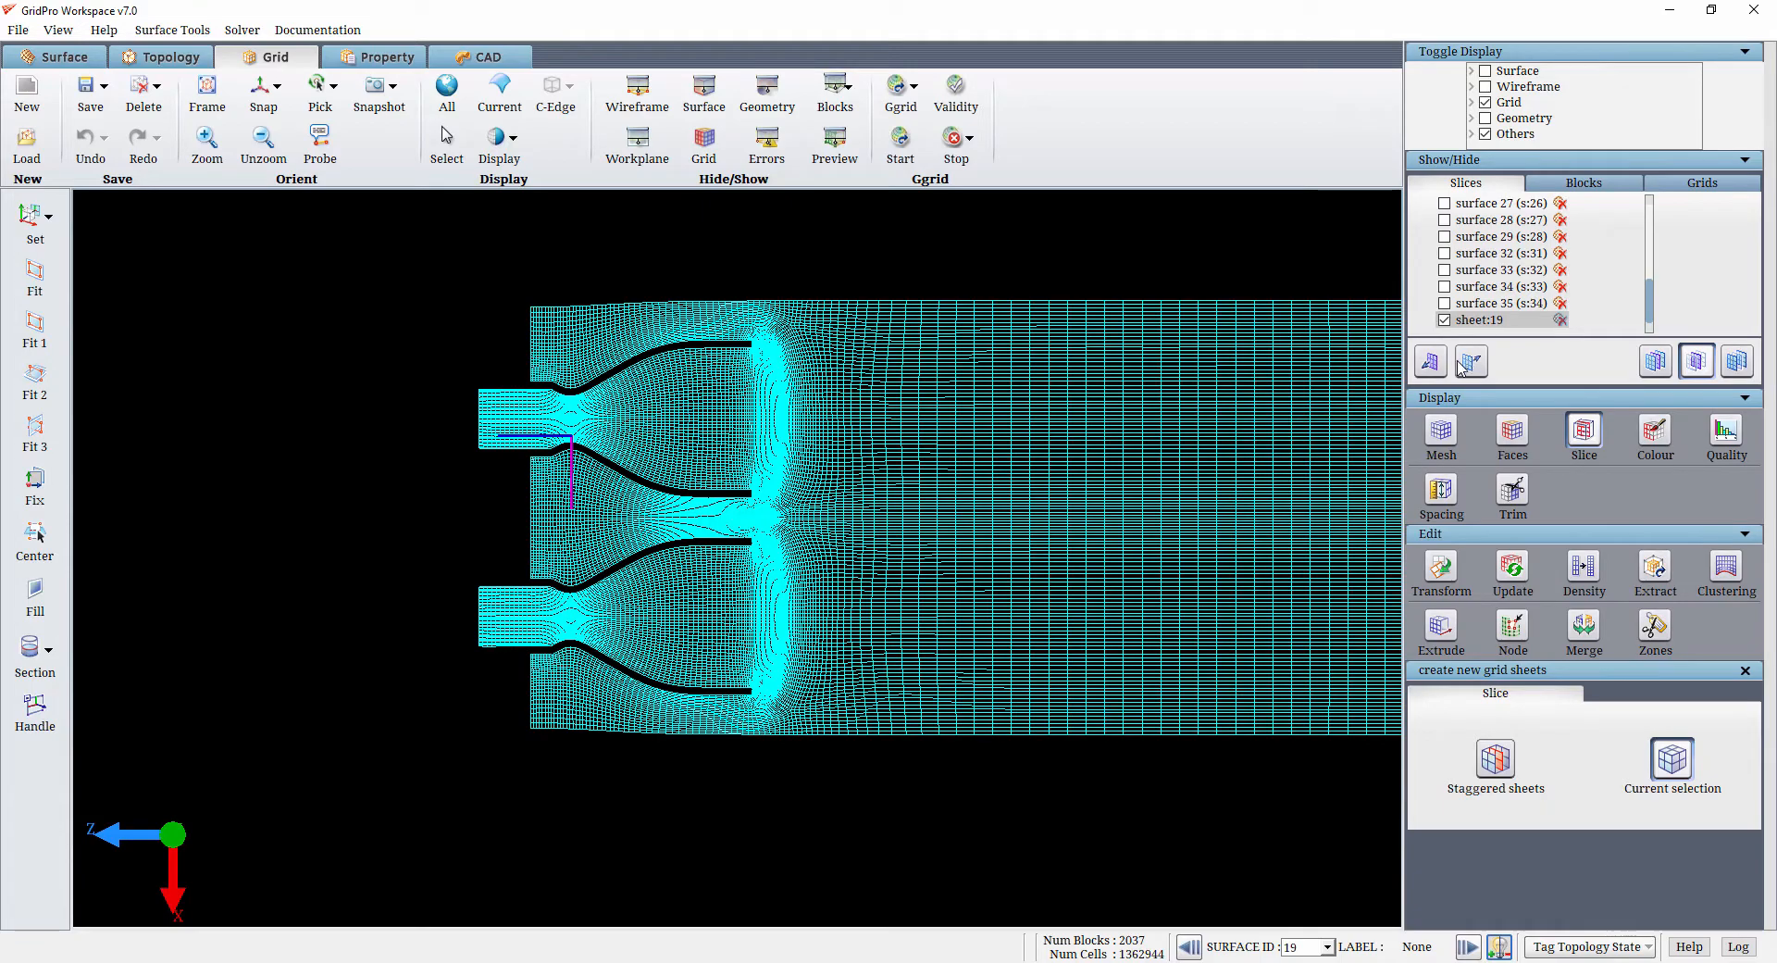
Display all surface sheets again and hide the outer cylindrical sheet
click(1653, 371)
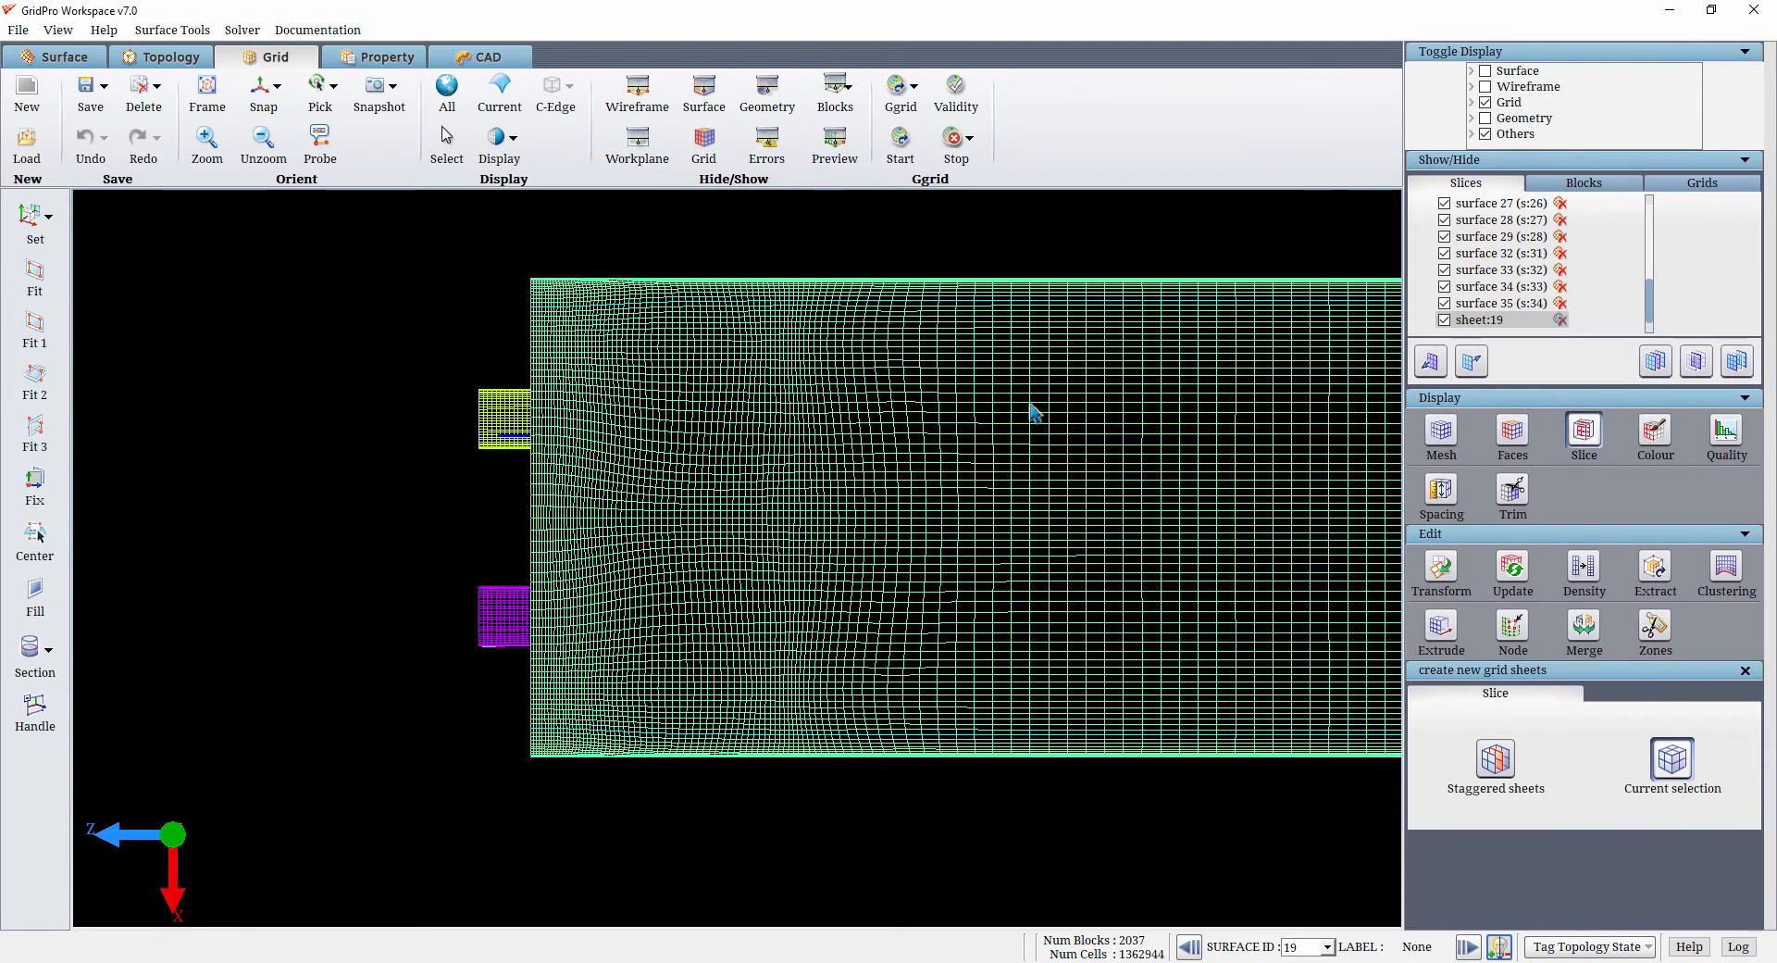
drag(1031, 408, 754, 541)
right_click(870, 526)
click(913, 625)
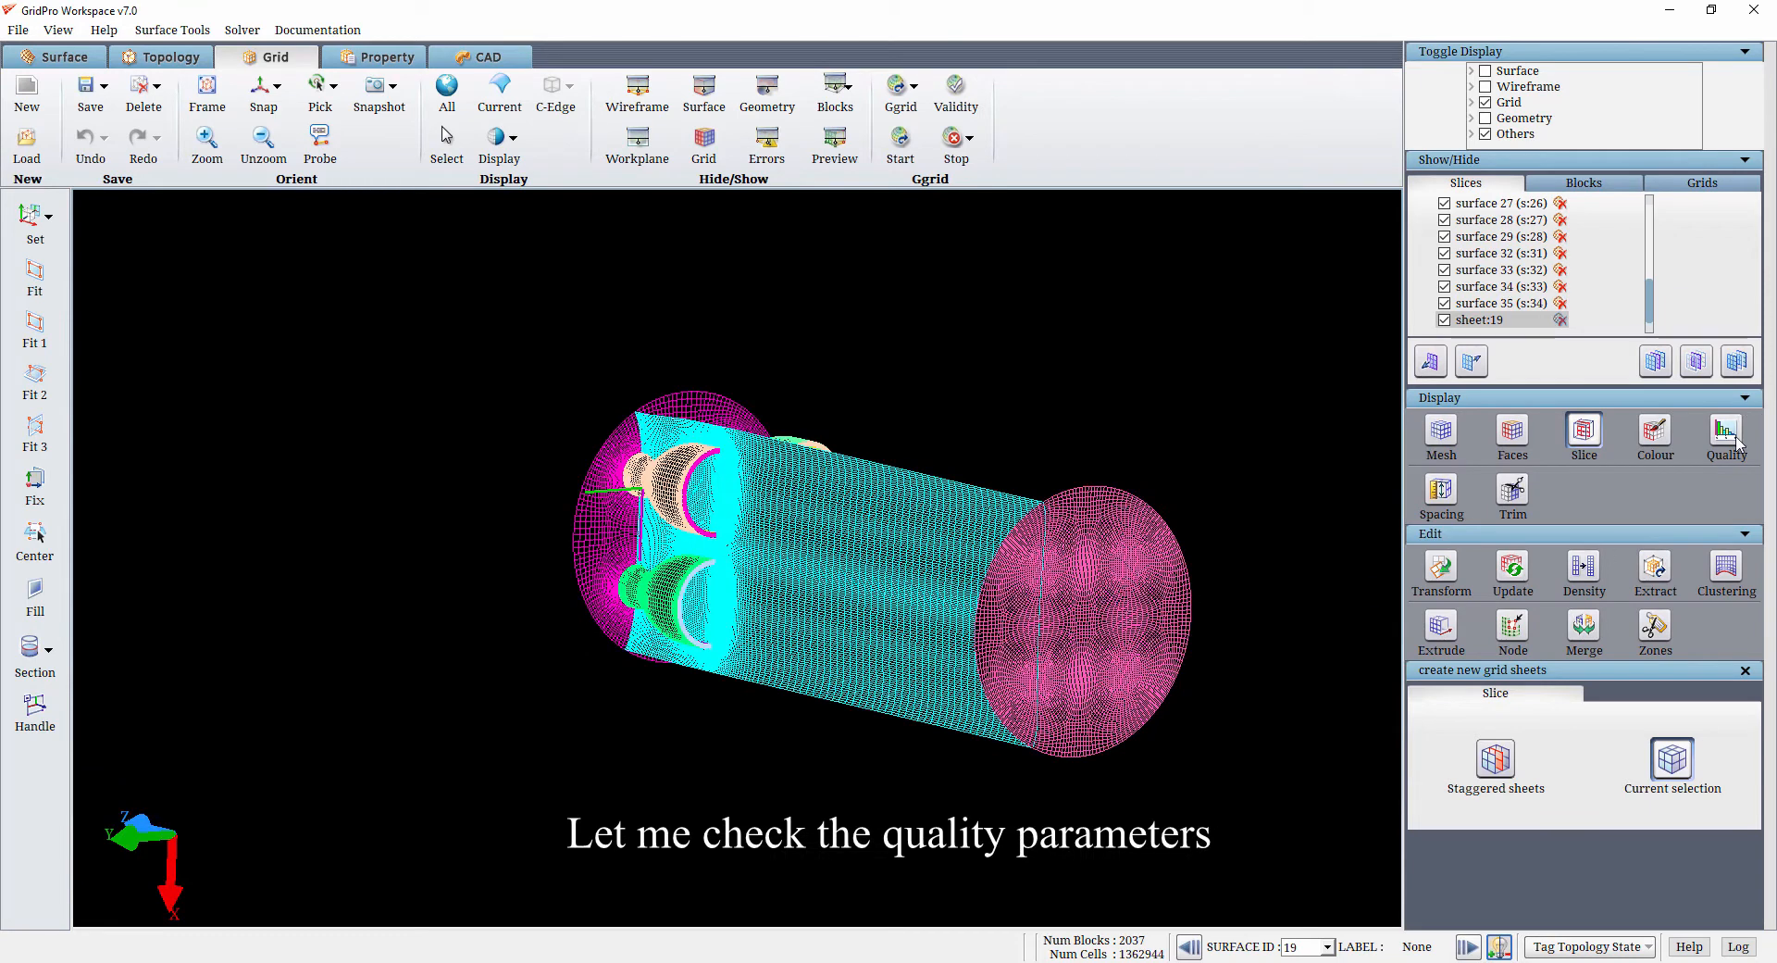
Evaluate the quality of the blk.tmp grid, examine its skewness histogram, and close the quality windows
click(1734, 439)
click(1003, 717)
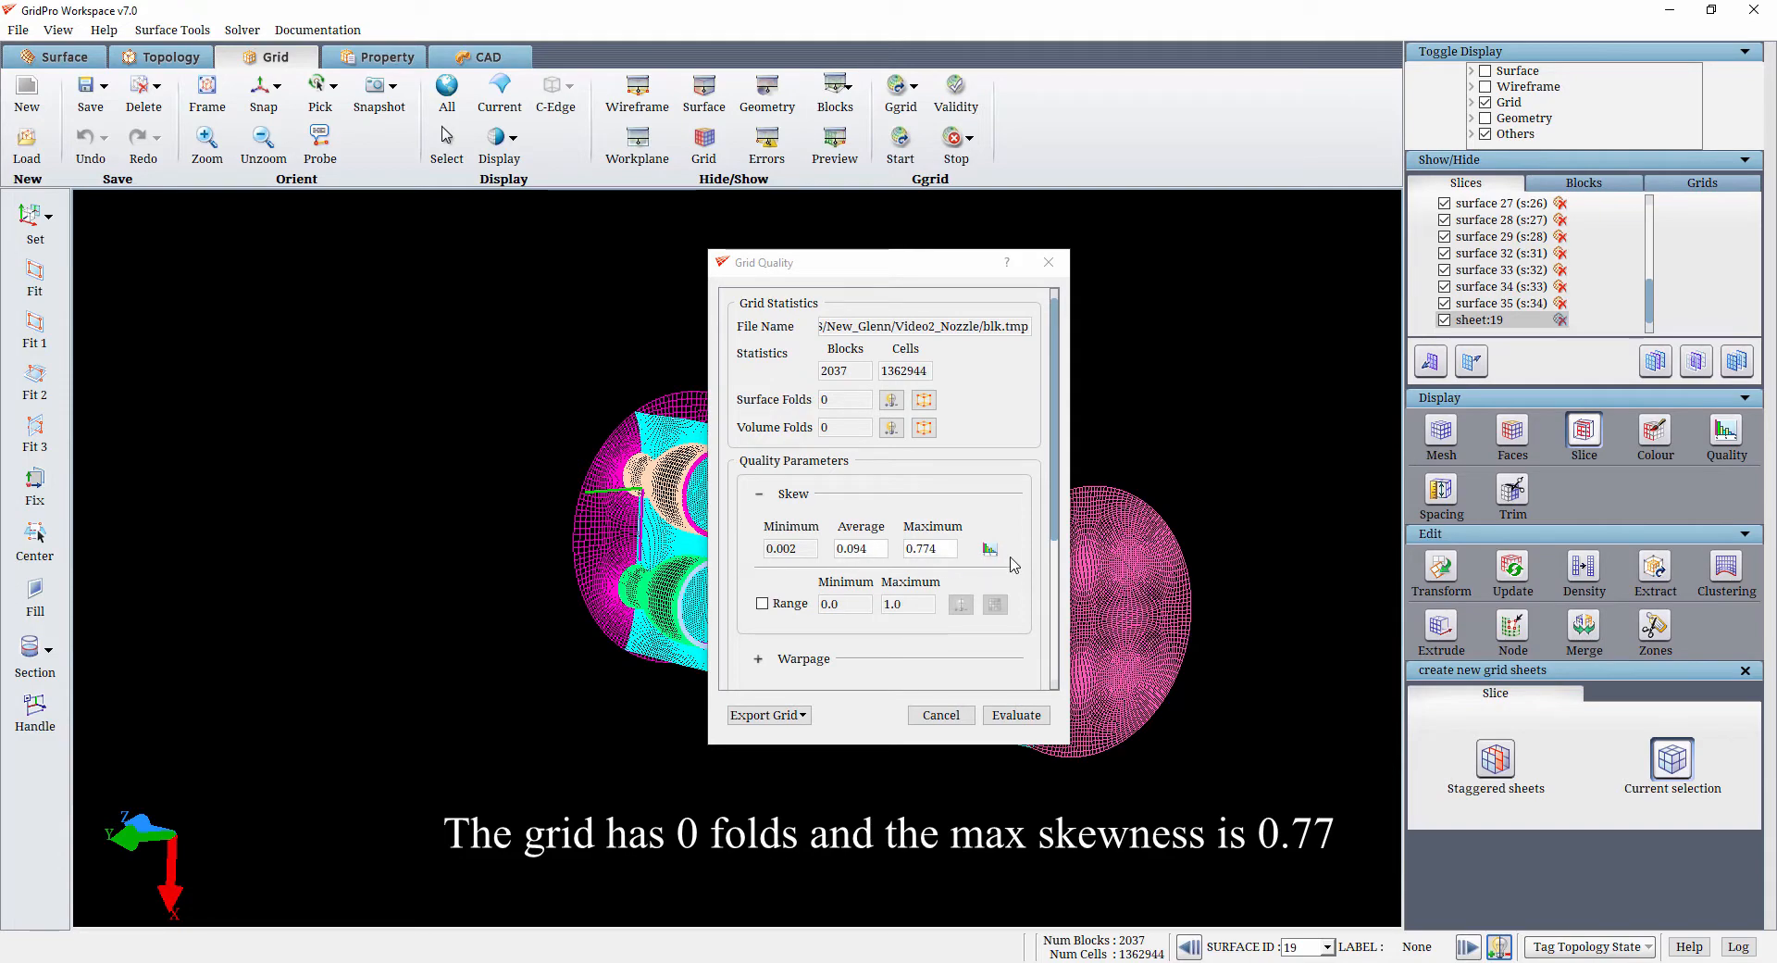
click(994, 552)
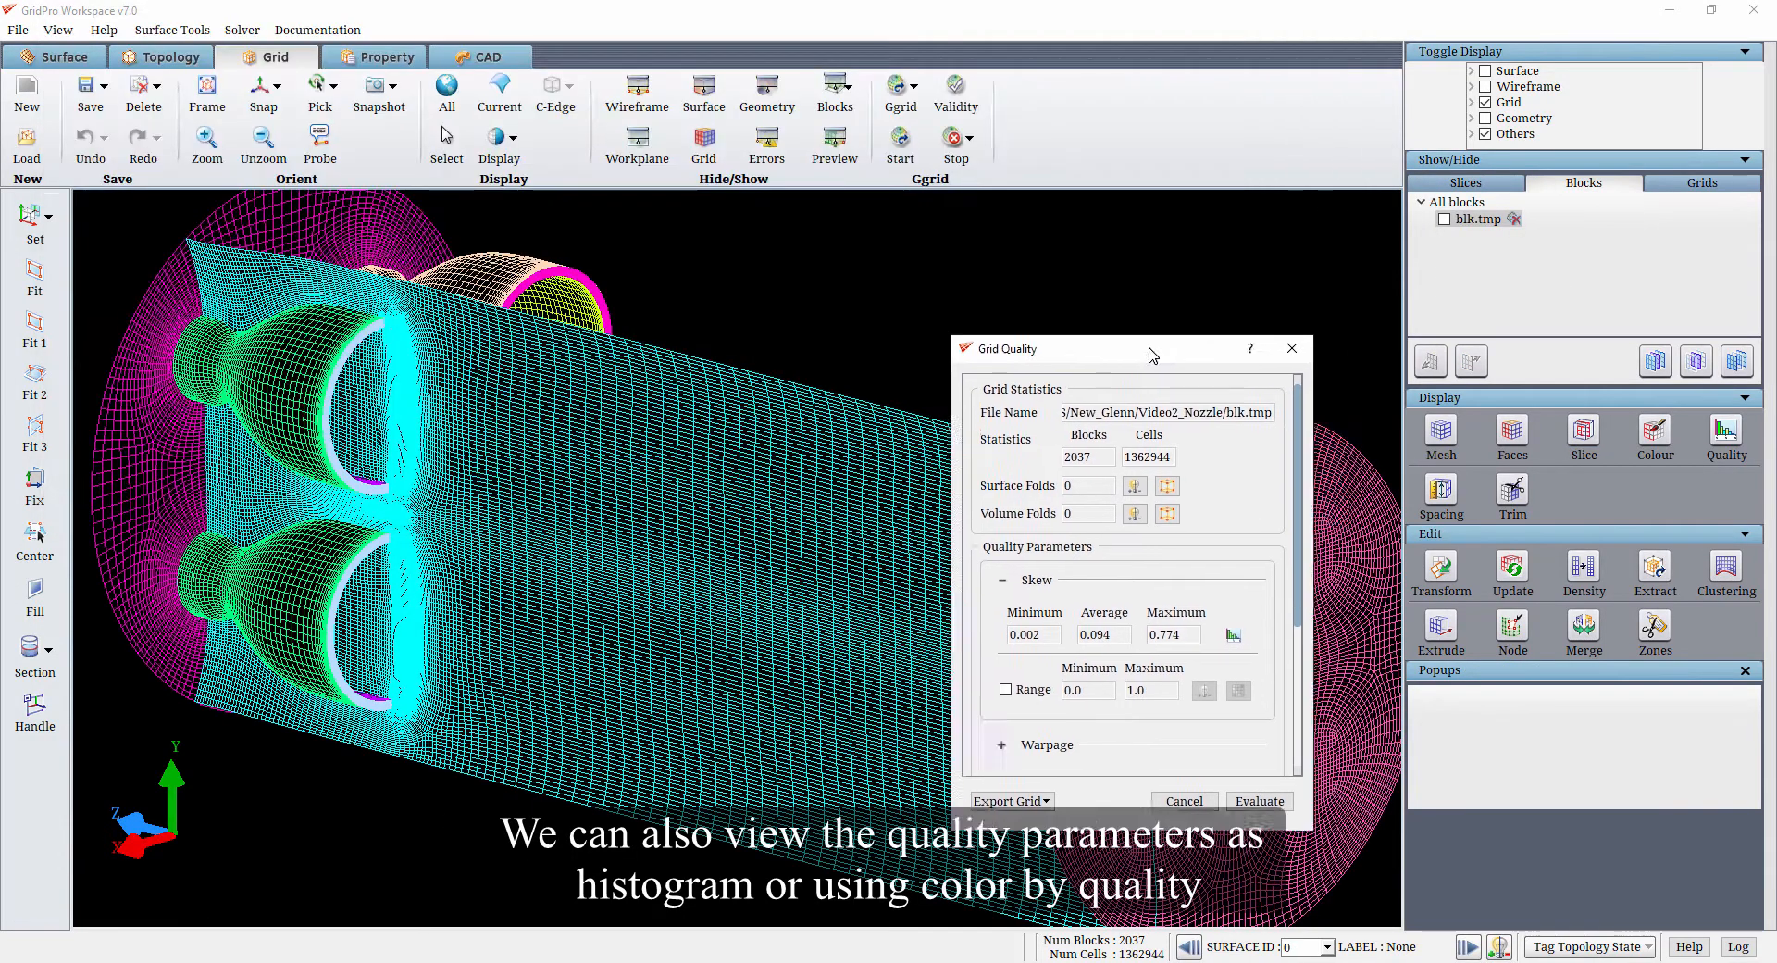
drag(1152, 355, 1598, 426)
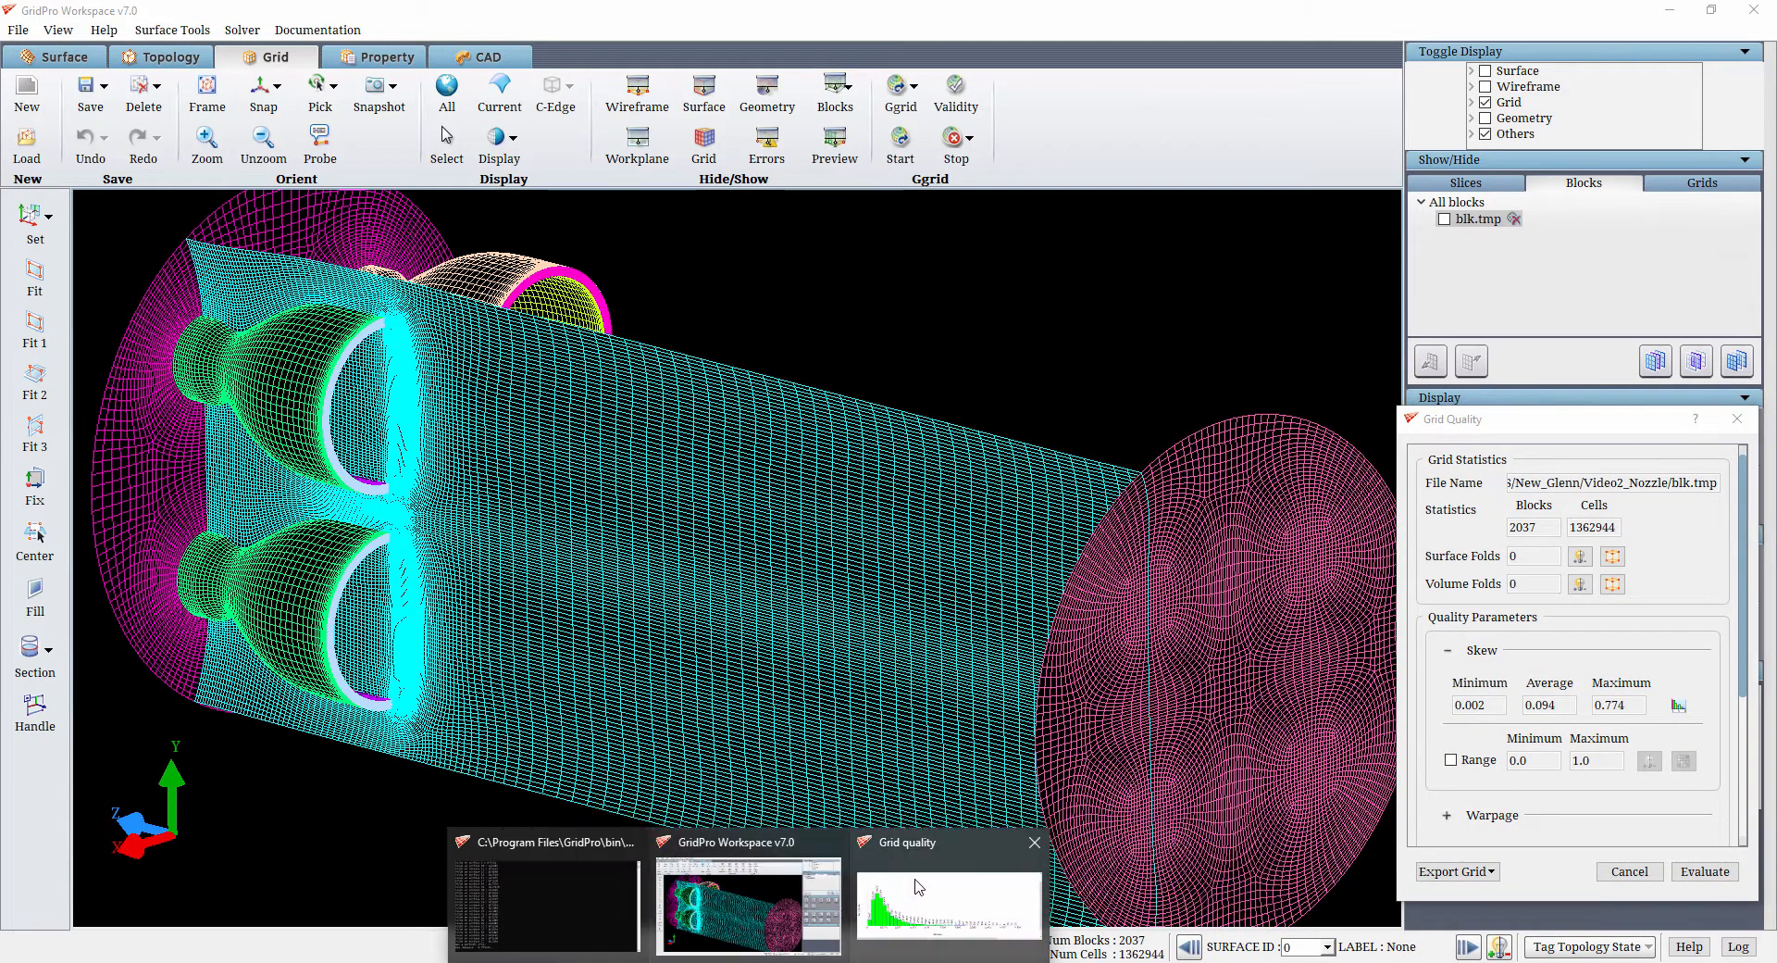
click(1129, 880)
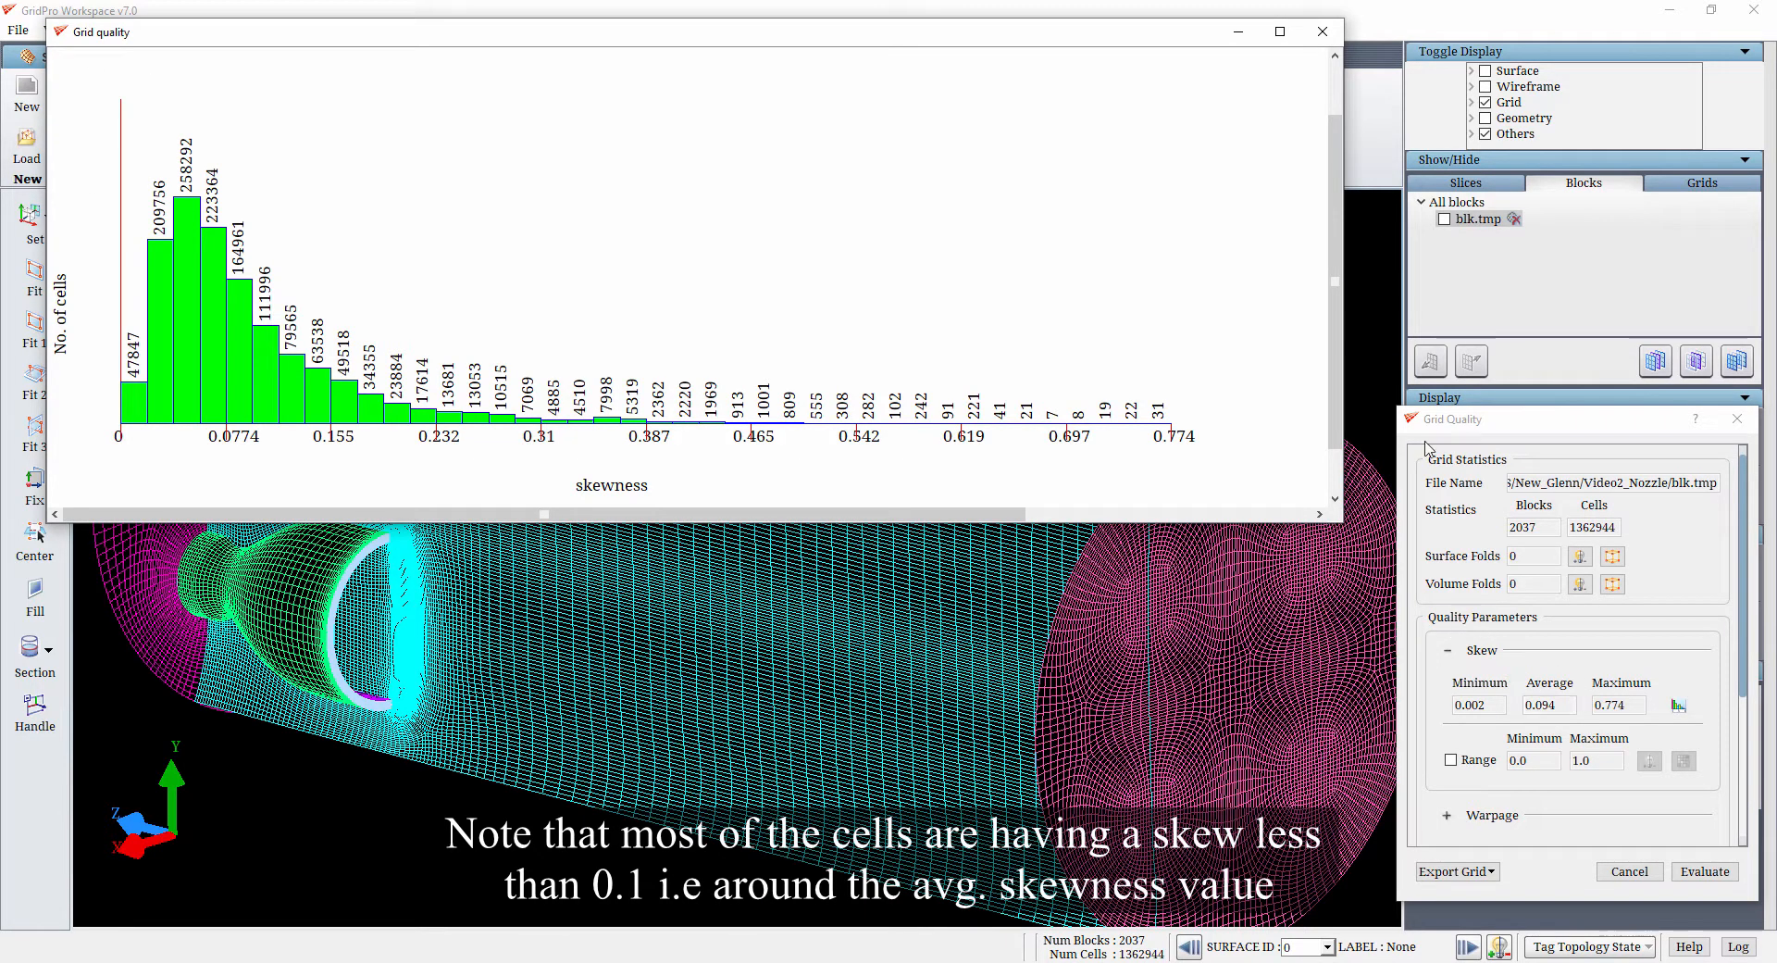
click(1323, 32)
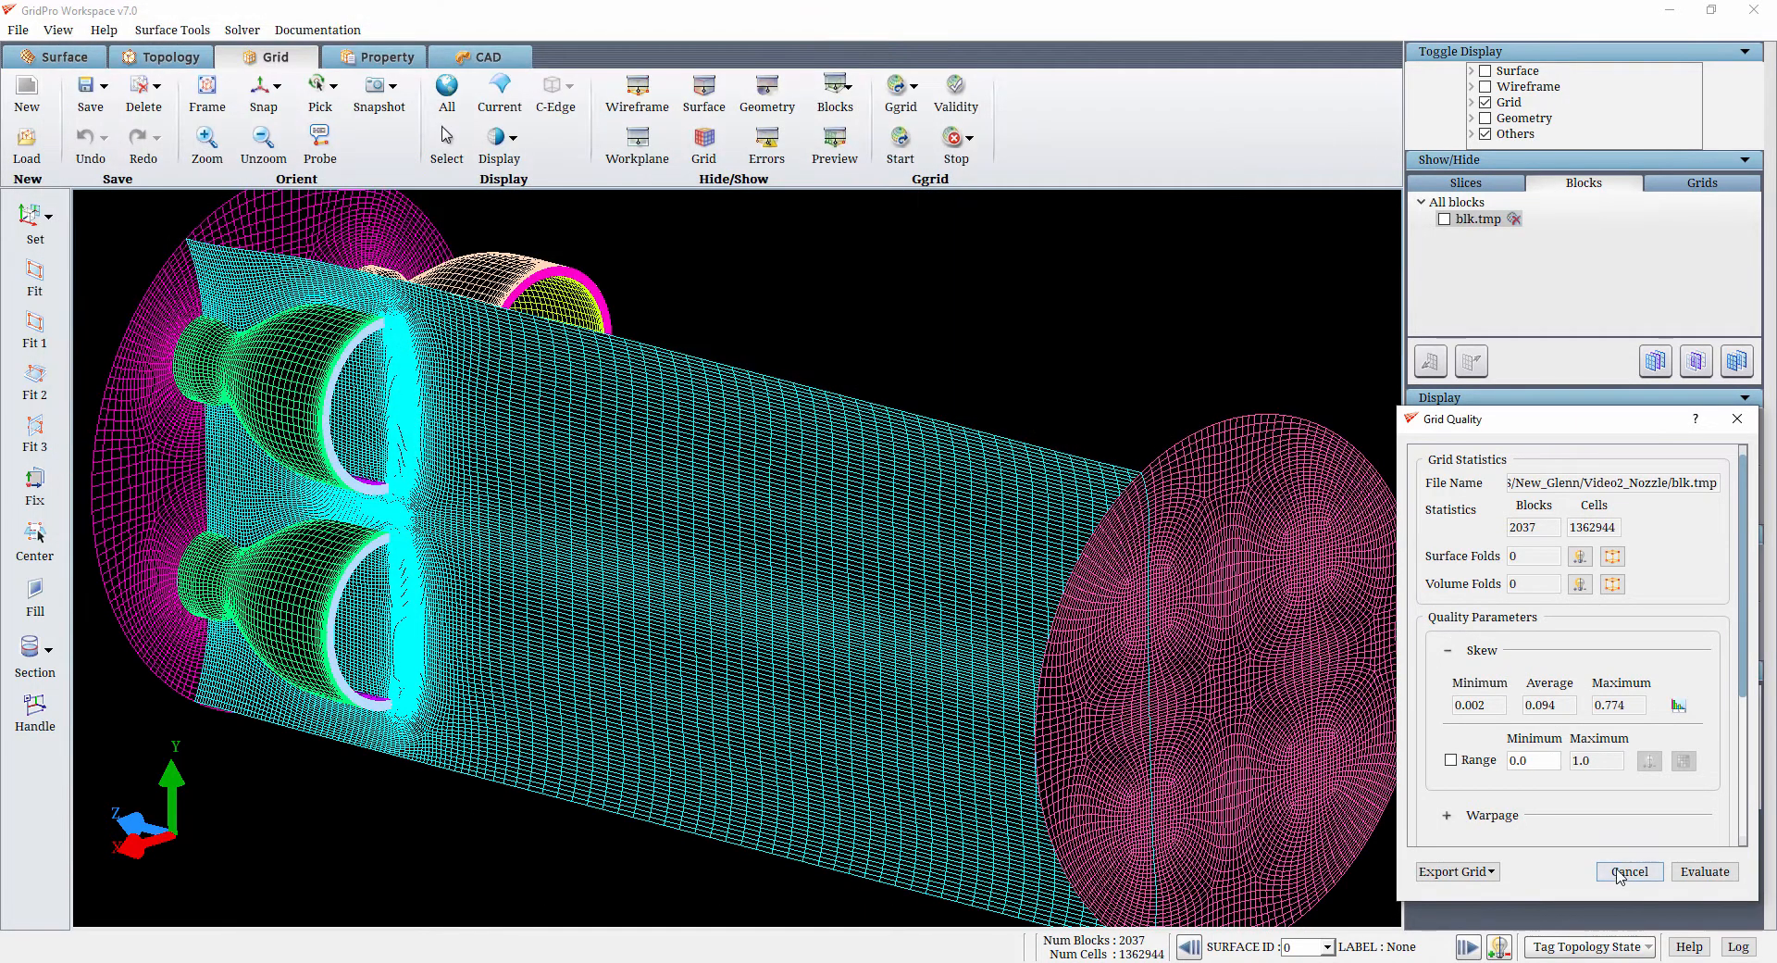
click(1631, 874)
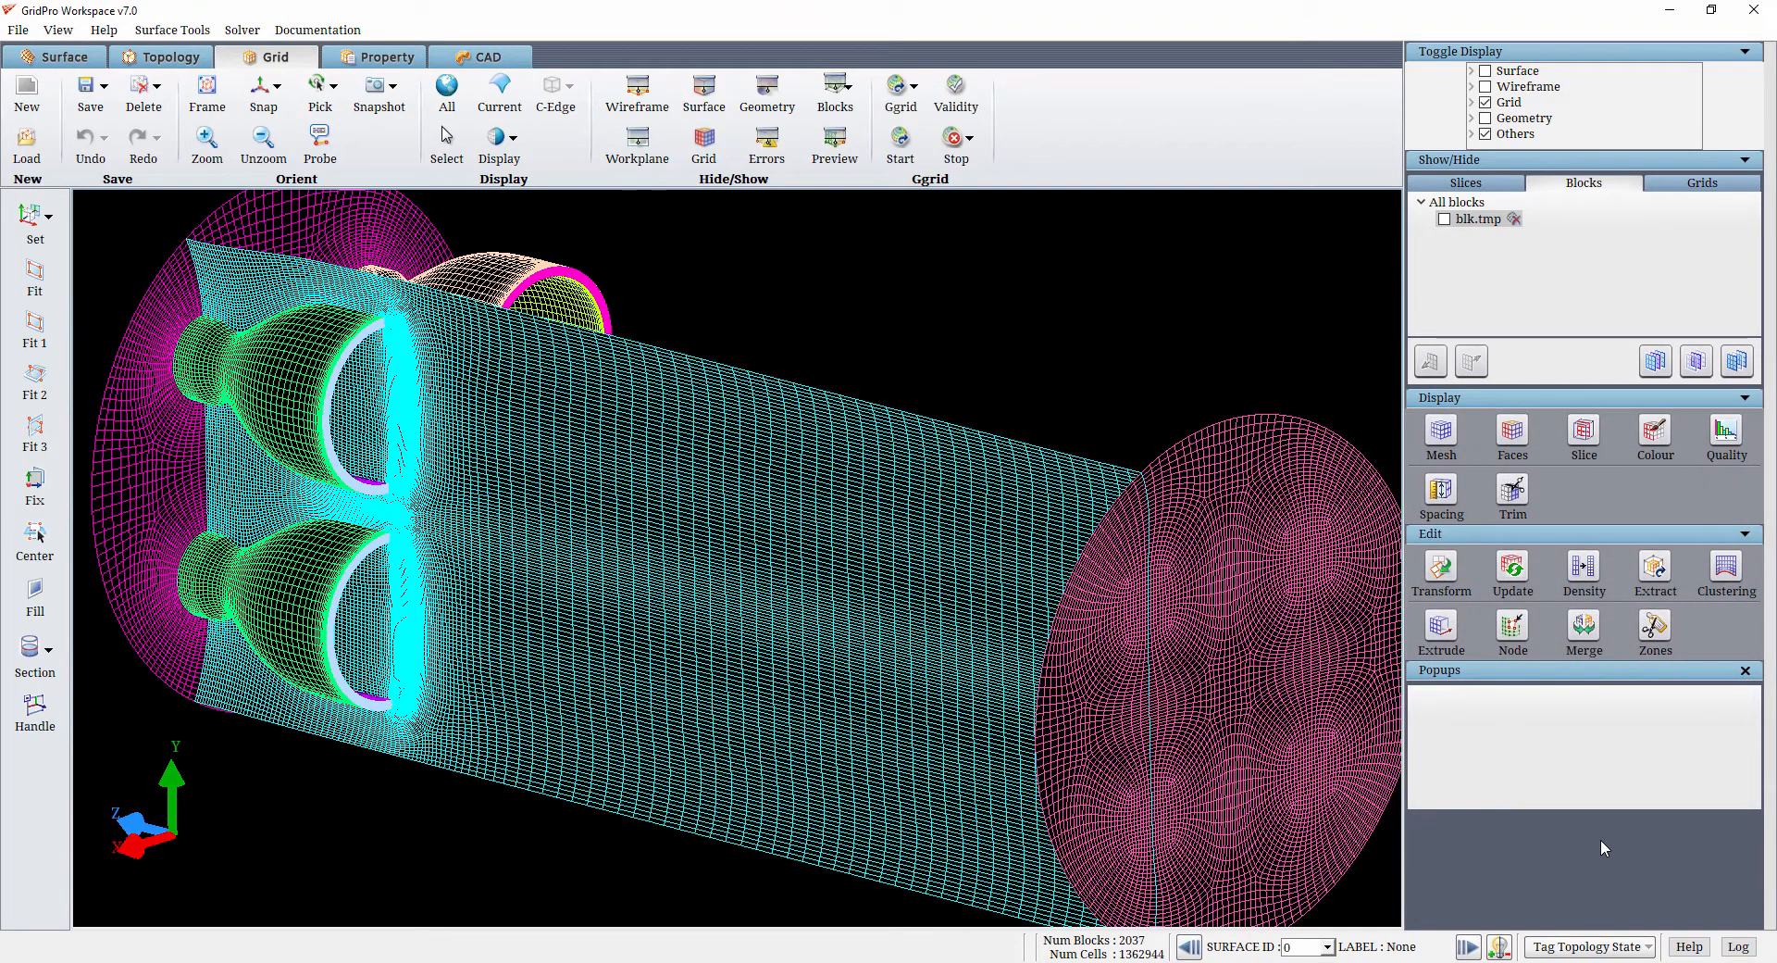
Start boundary layer clustering on the blk.tmp grid and open the surface-based clustering parameters
click(1723, 567)
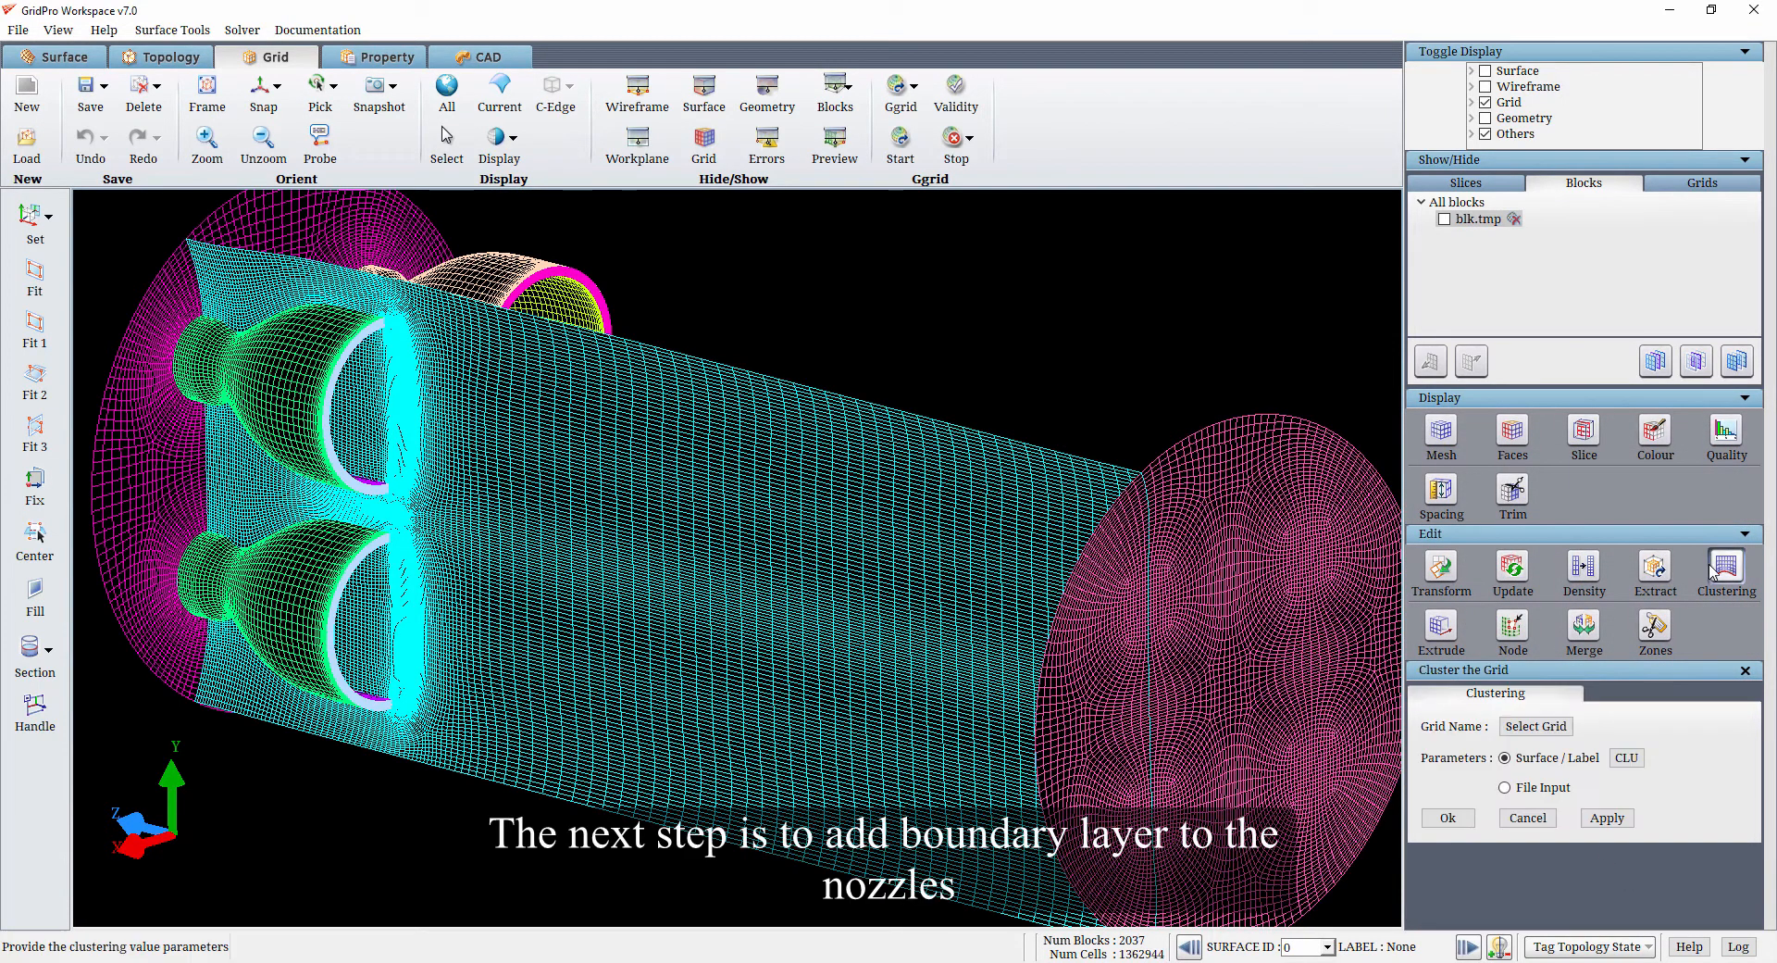
click(1558, 724)
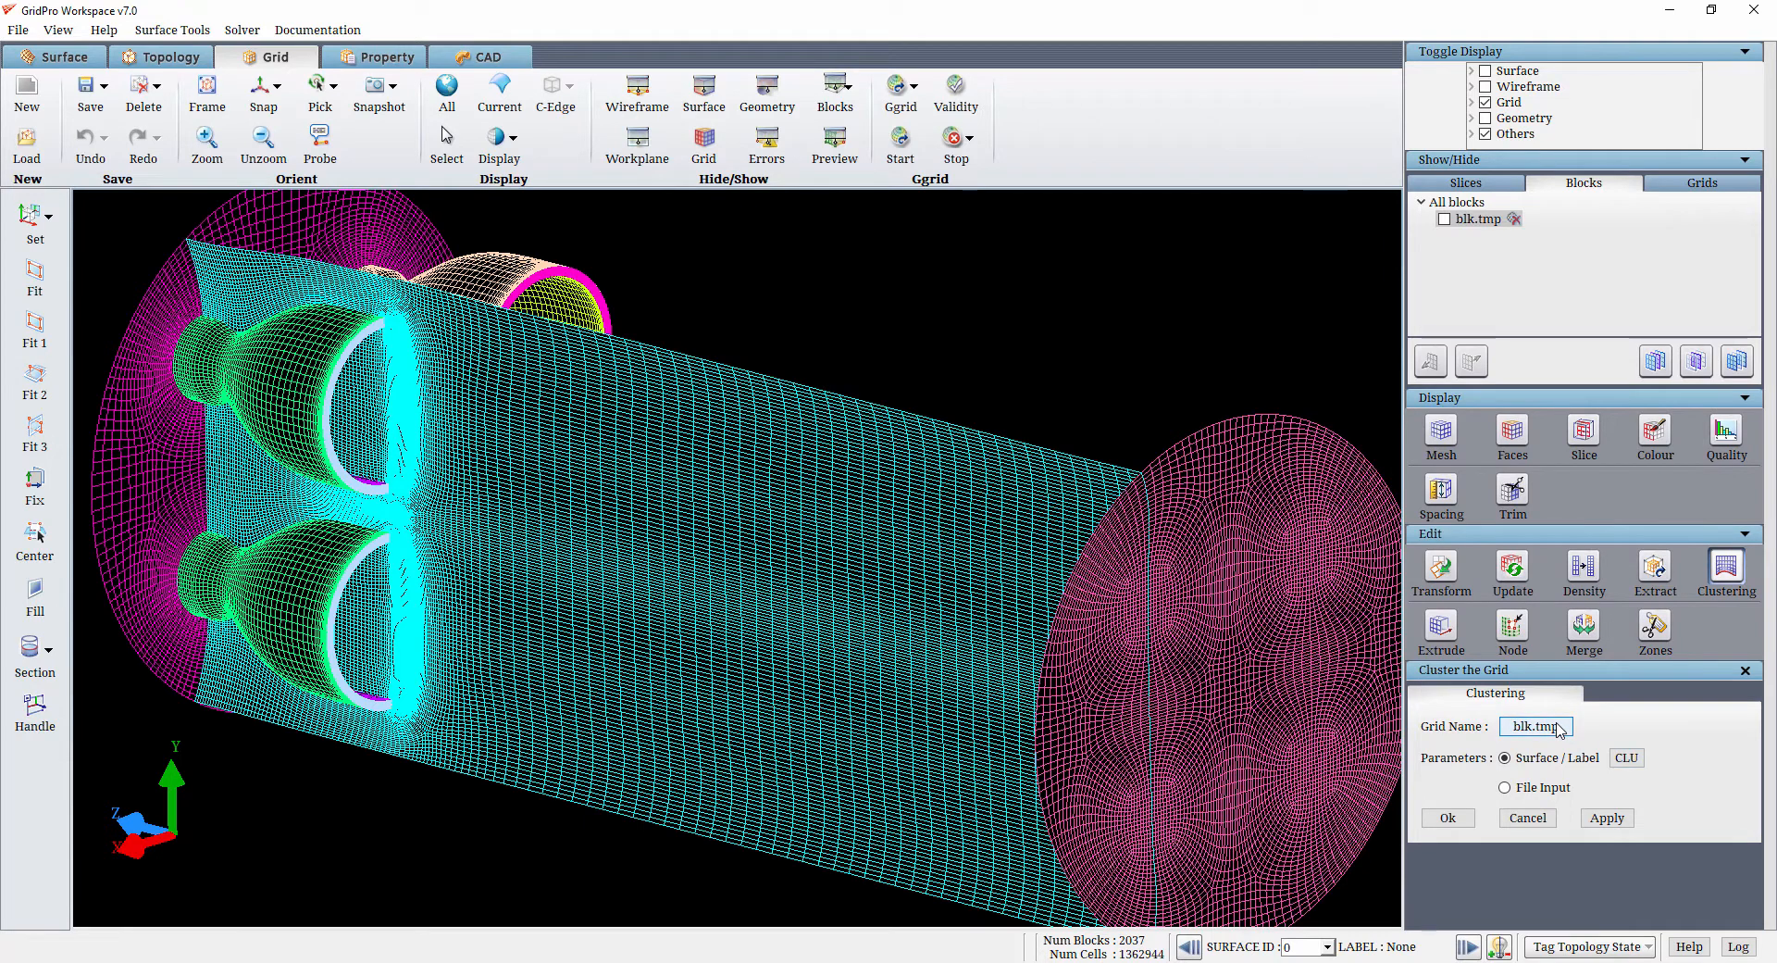
click(1625, 758)
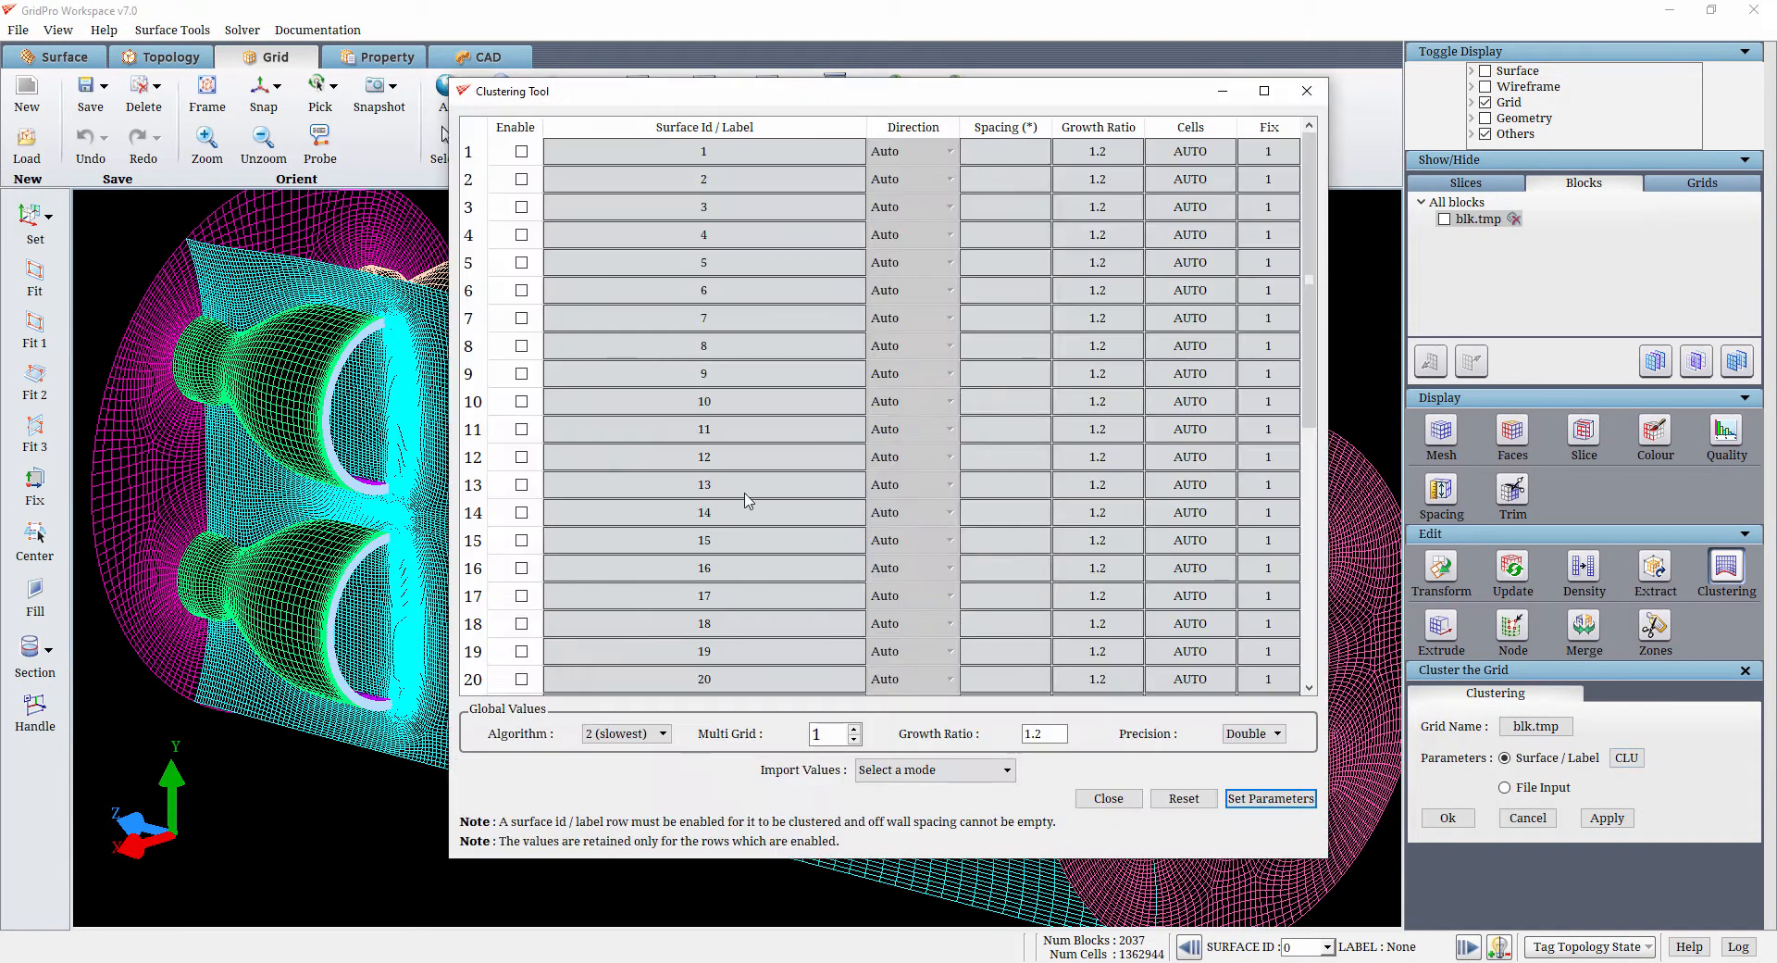
Enable clustering for nozzle surfaces 11, 21, 27 and 33
click(522, 429)
scroll(525, 481, down, 2)
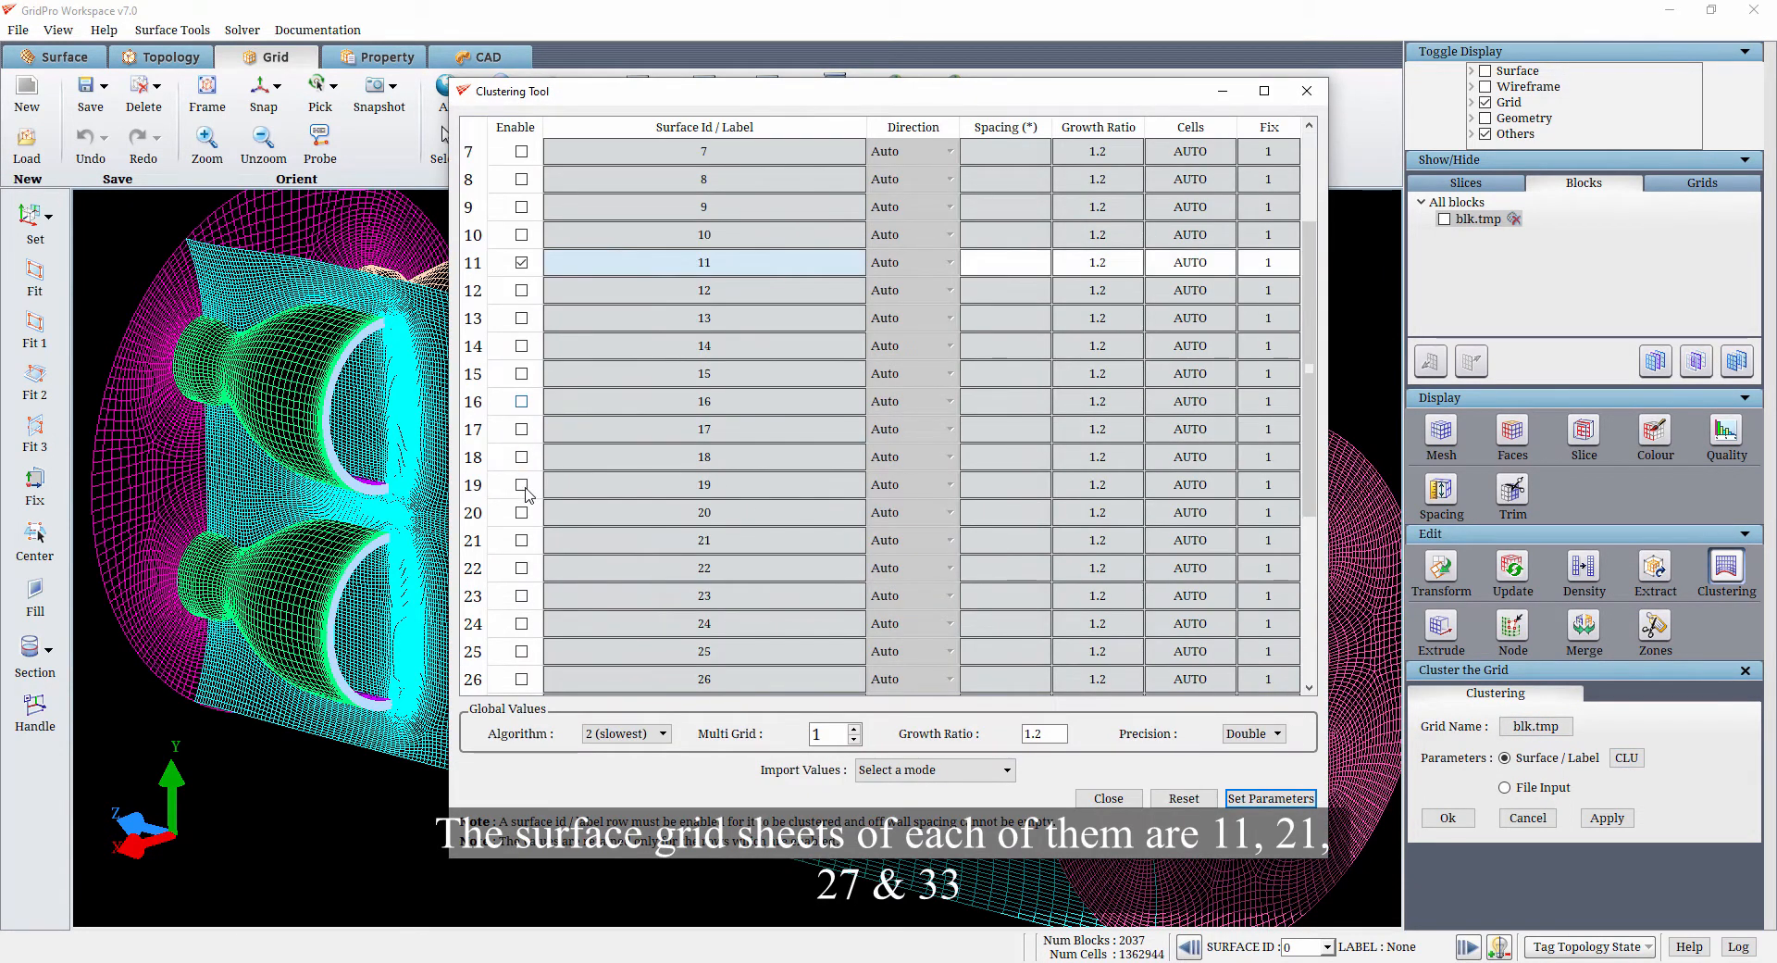
click(522, 541)
scroll(524, 555, down, 3)
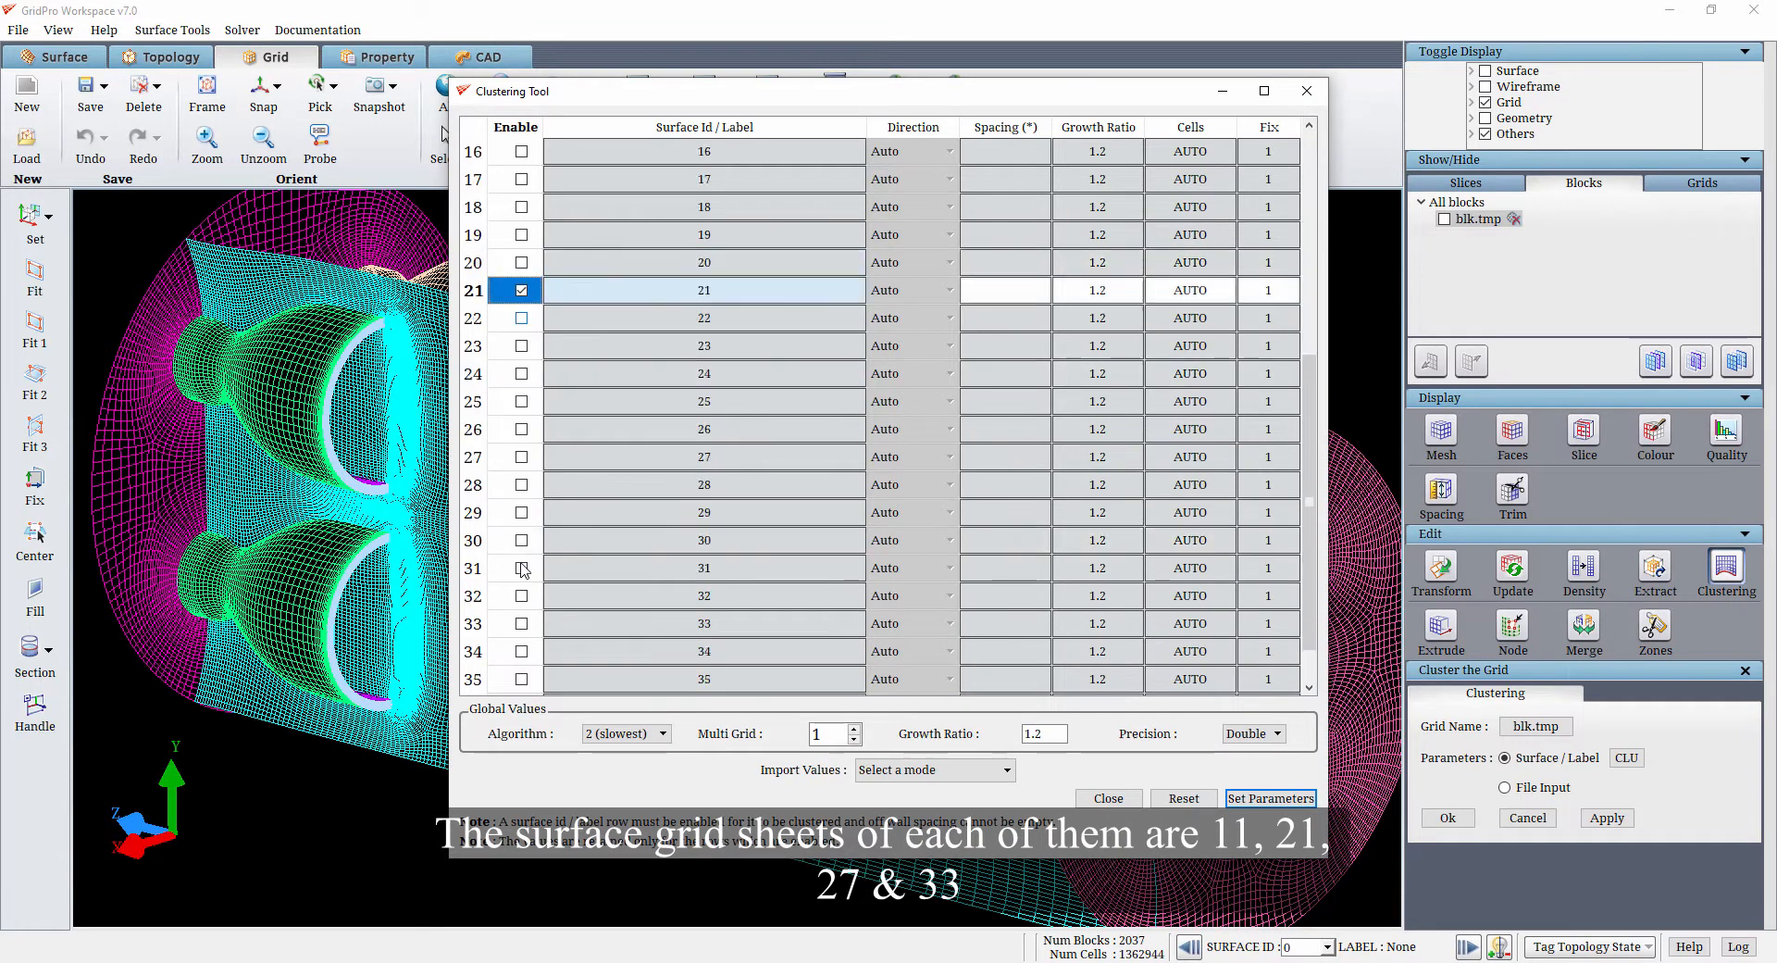
click(522, 456)
click(522, 623)
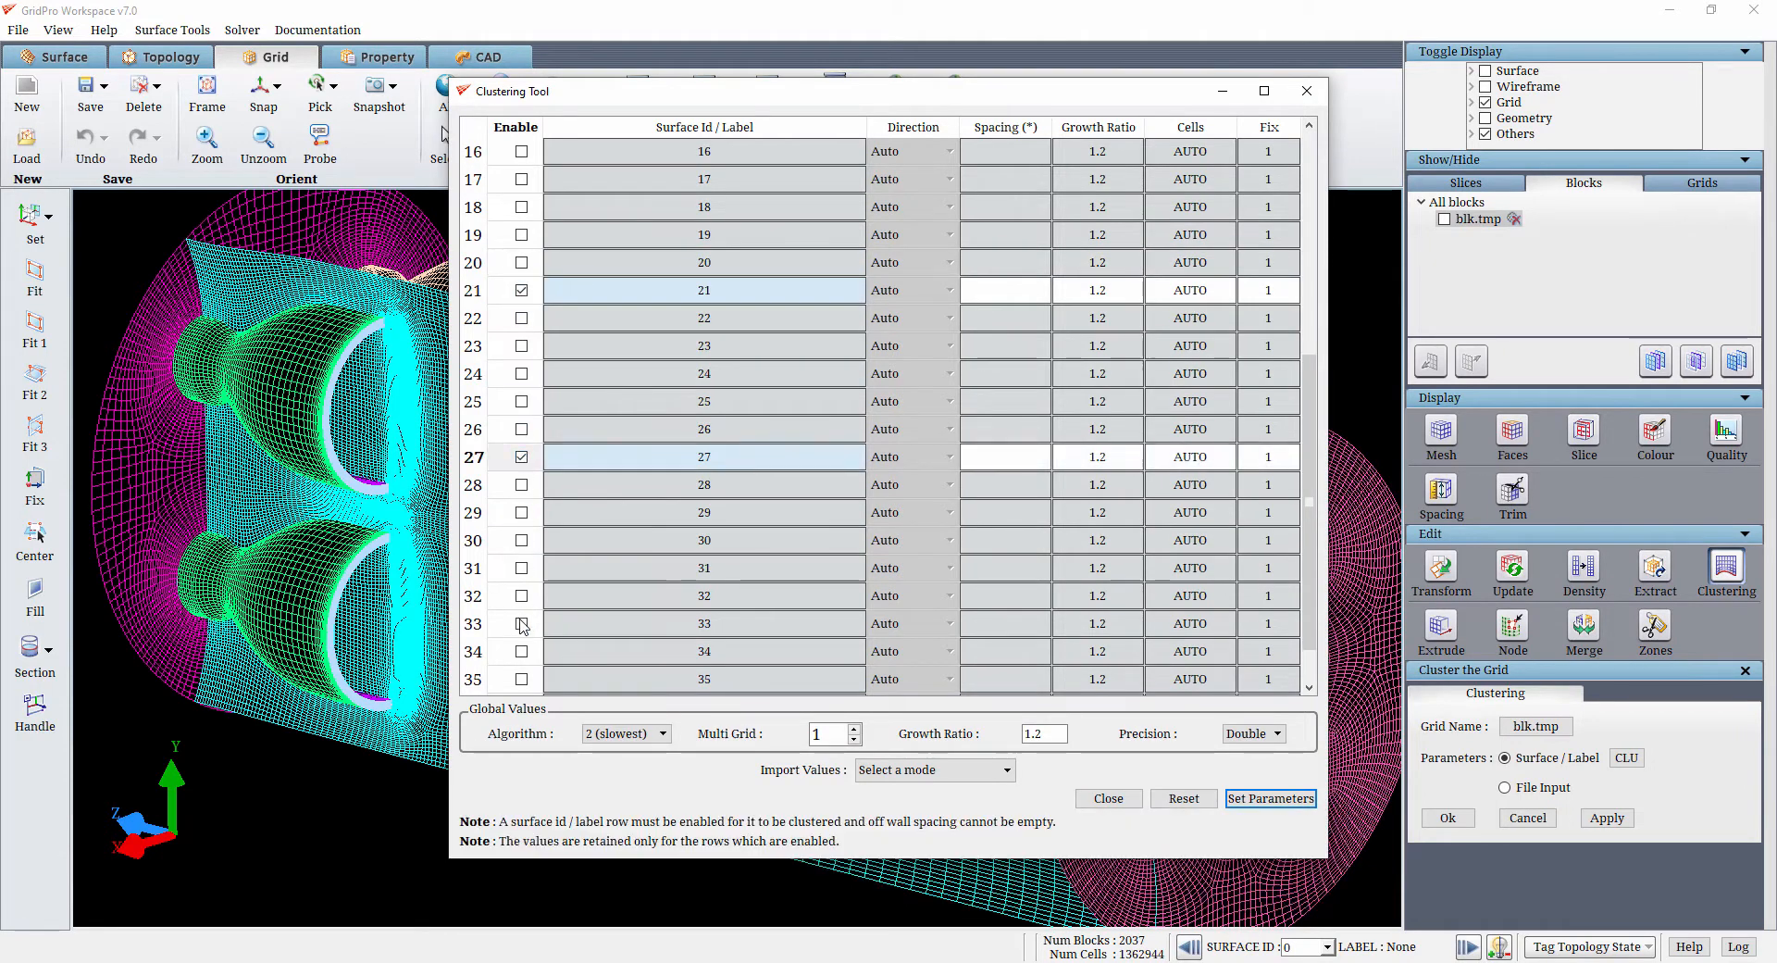
Set the first cell spacing to 0.001 for surfaces 33, 27, 21 and 11
click(1018, 622)
text(0.001)
click(1022, 463)
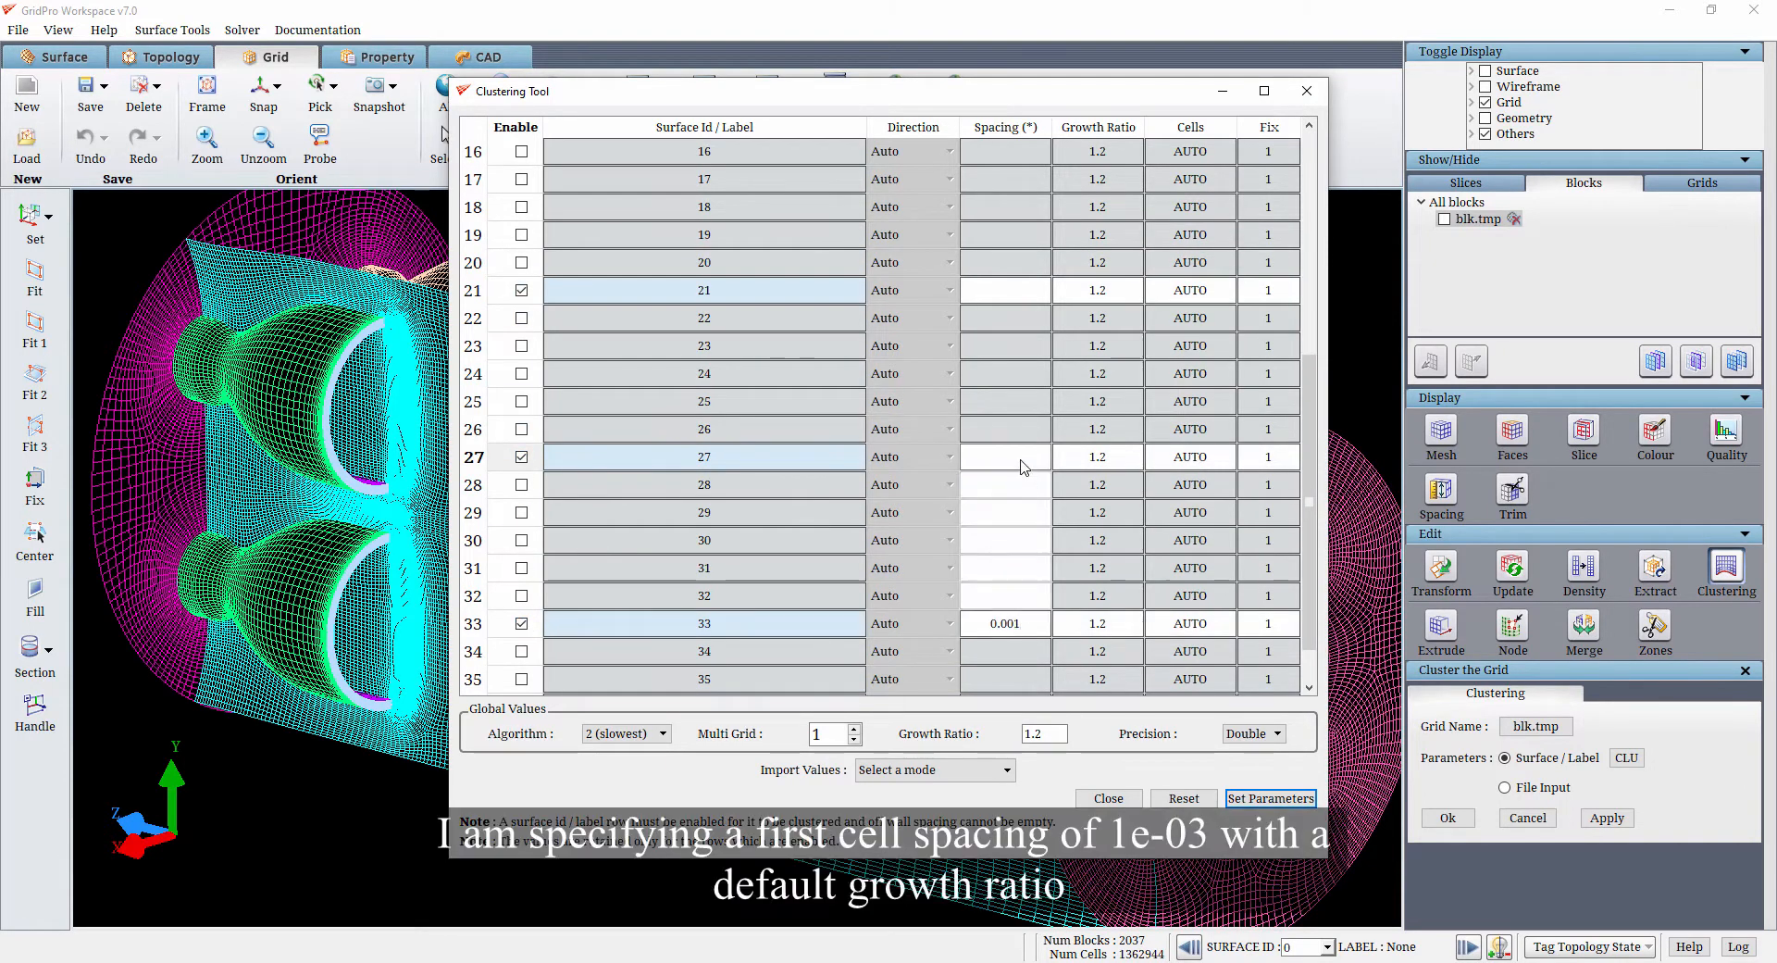
text(0.001)
click(997, 294)
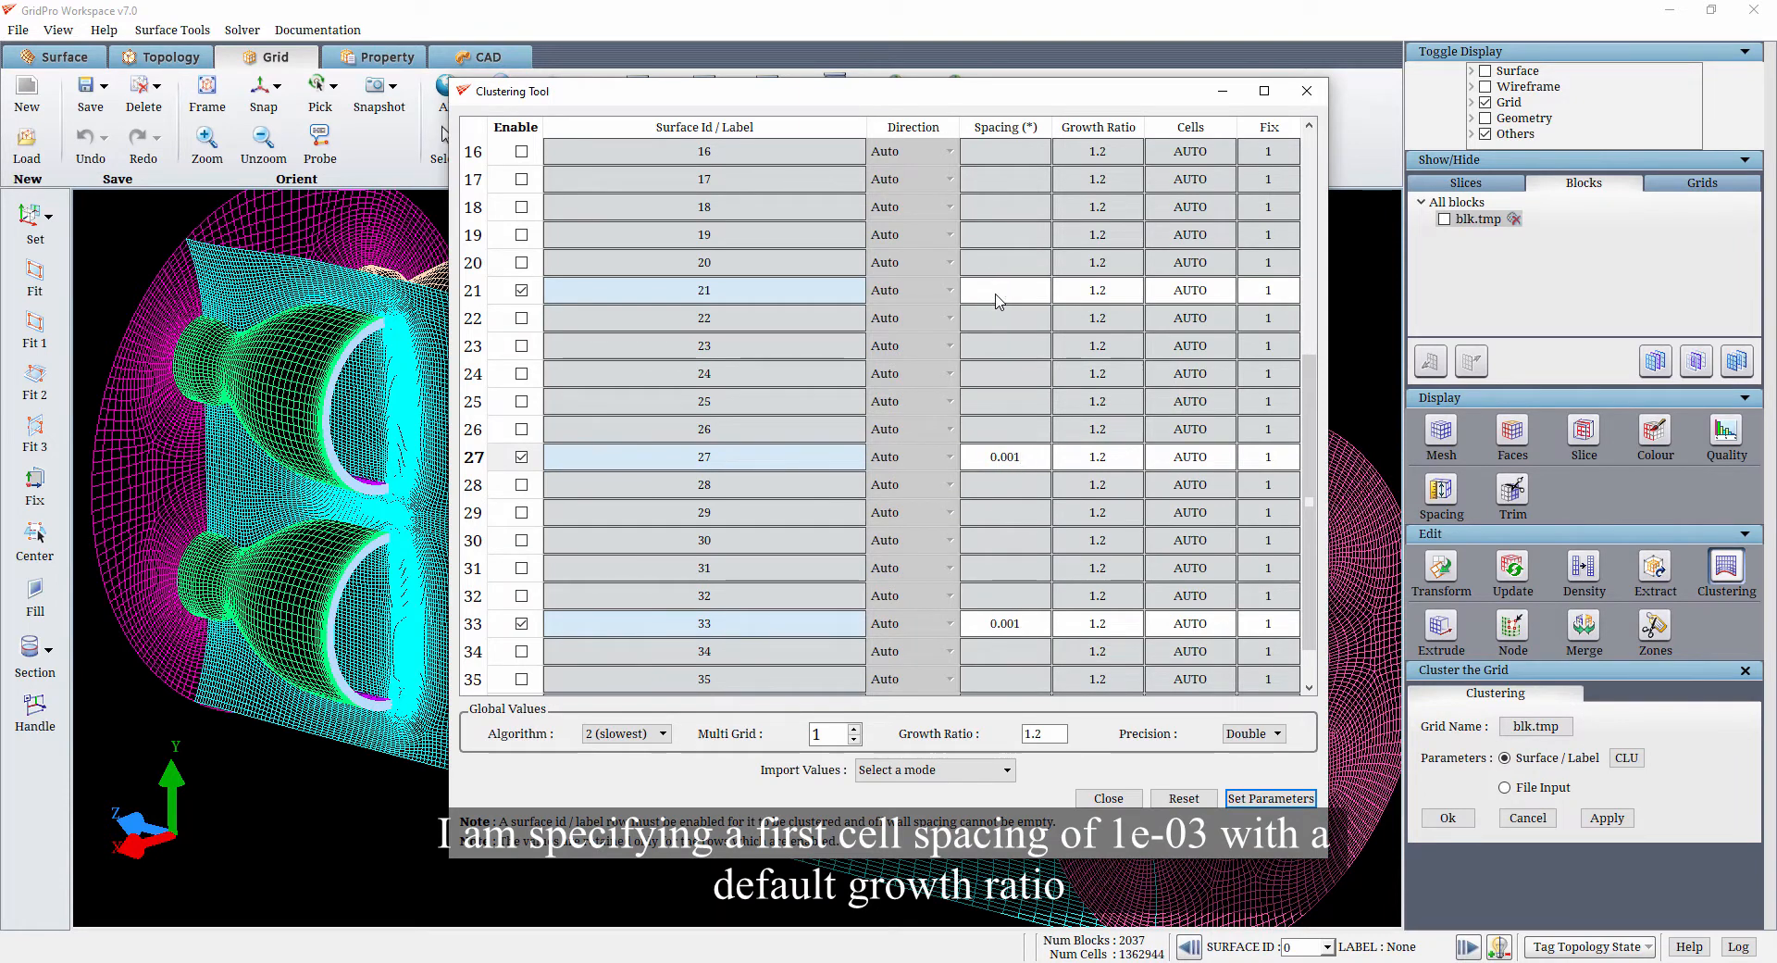
scroll(999, 278, up, 2)
click(1004, 179)
text(0.001)
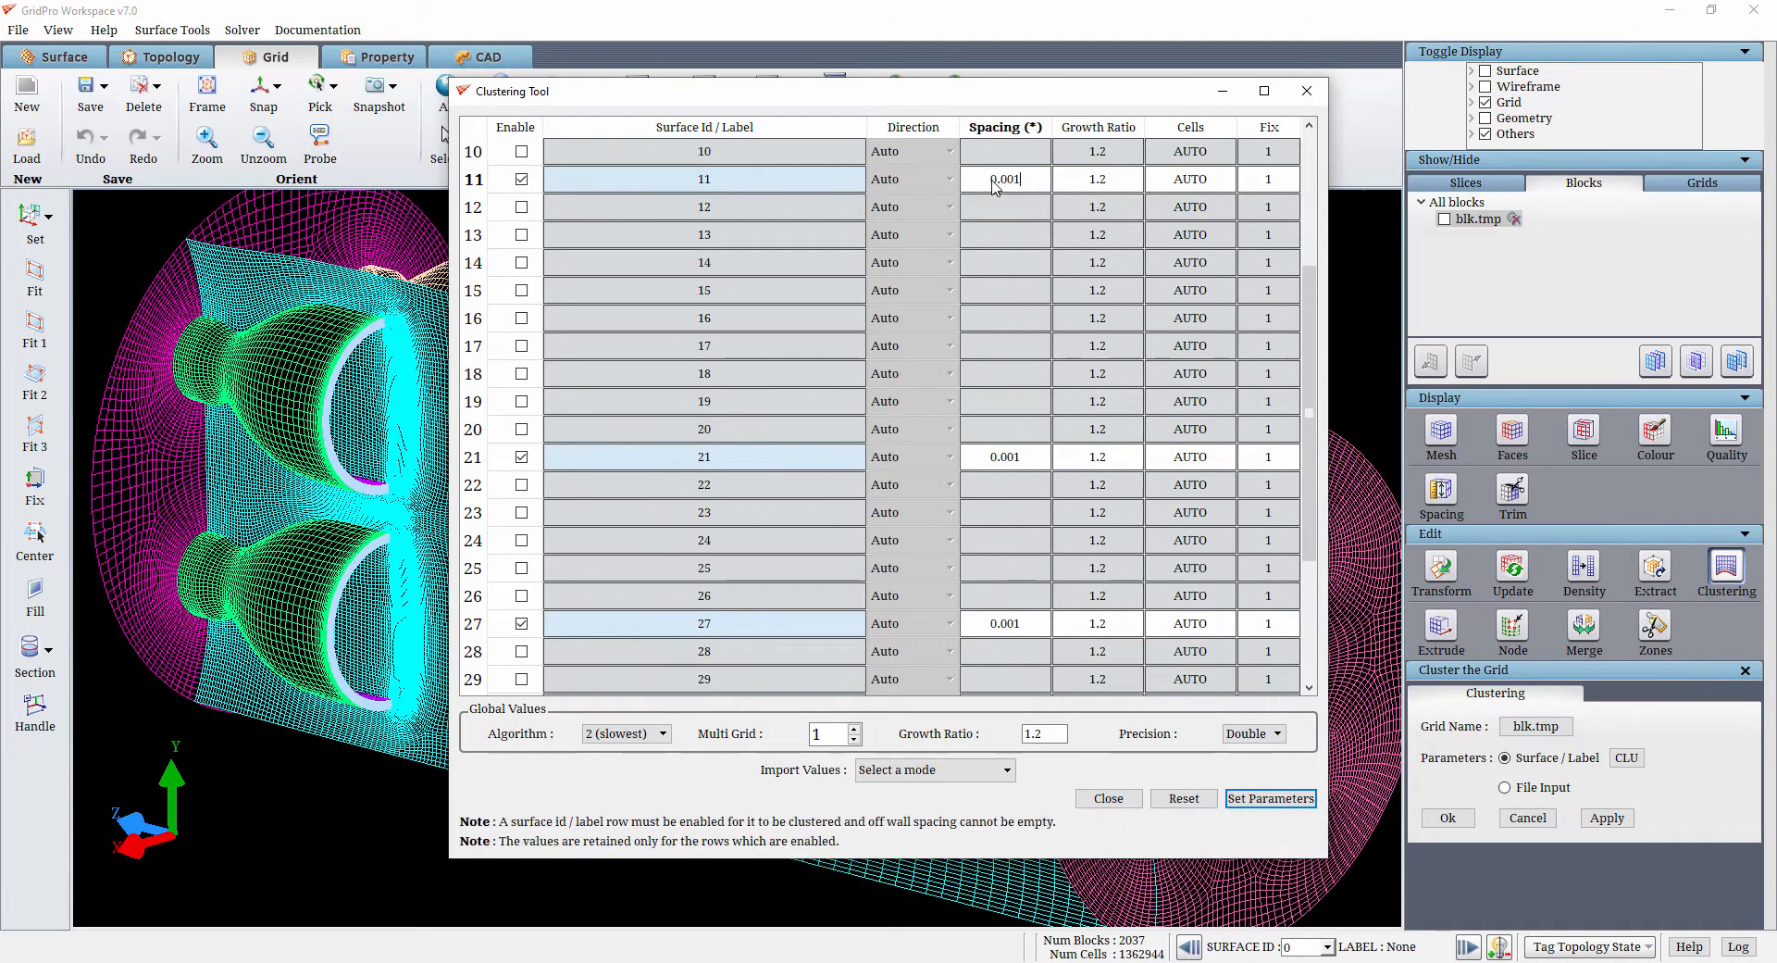
Confirm the clustering parameters, apply the clustering to the grid, and decline removing the surface sheets
click(1274, 798)
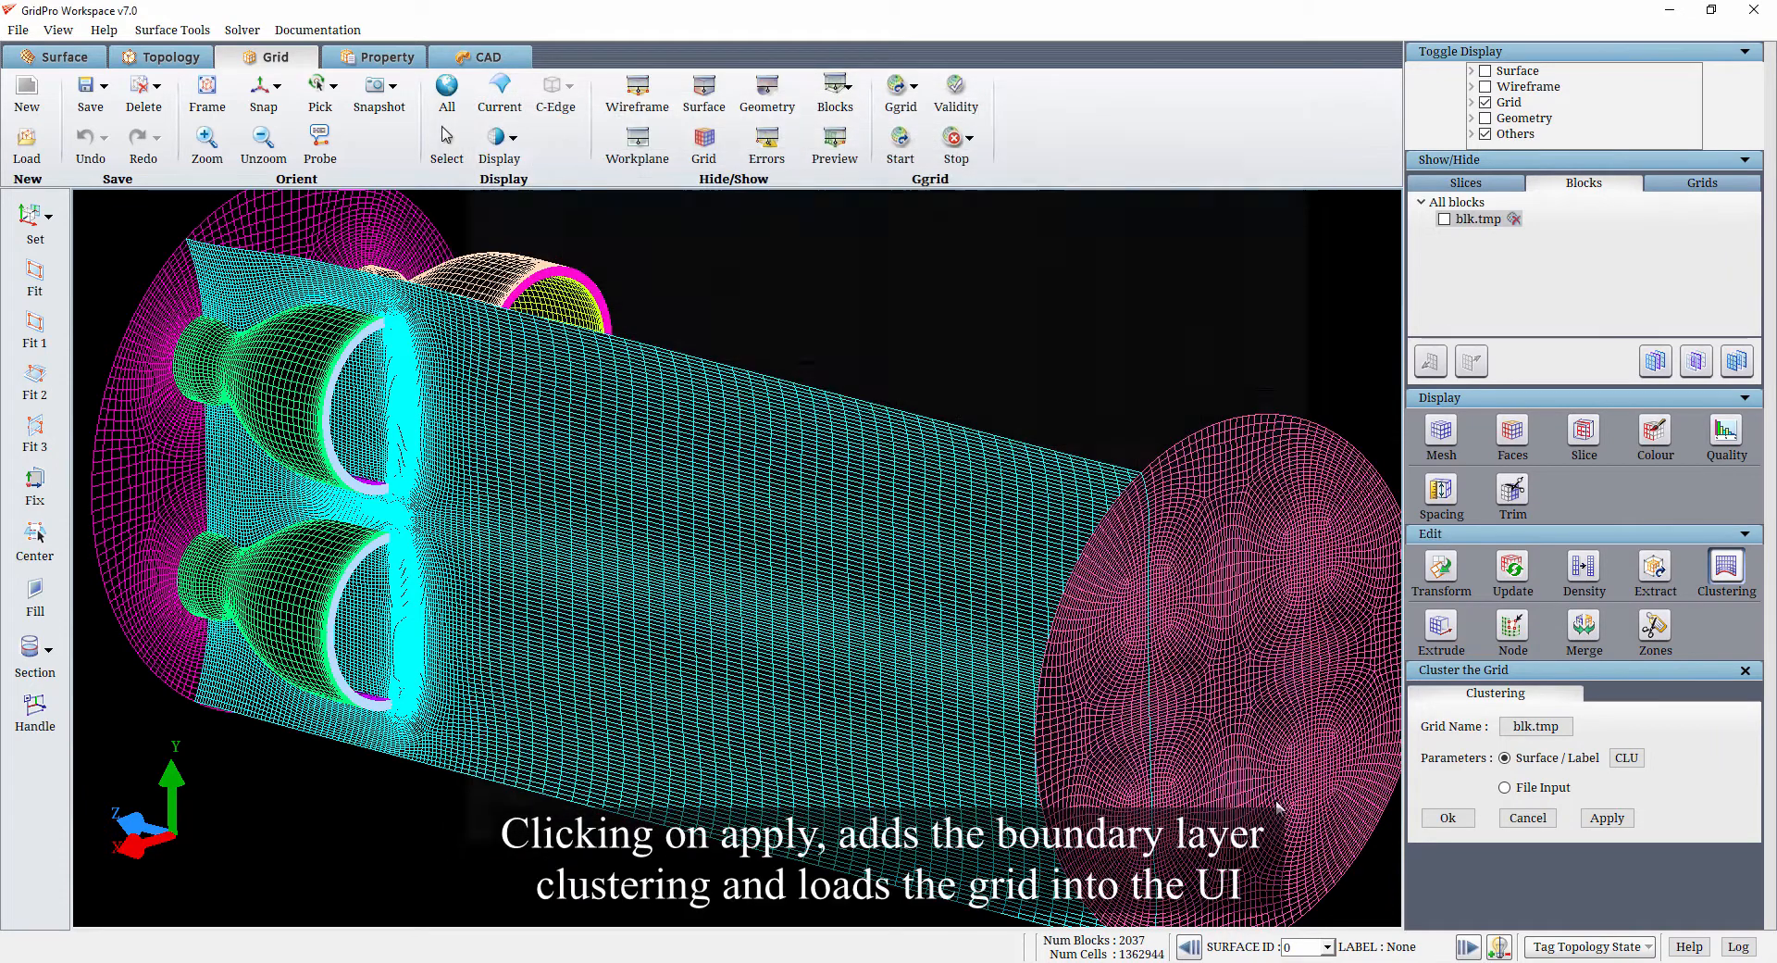
click(1606, 818)
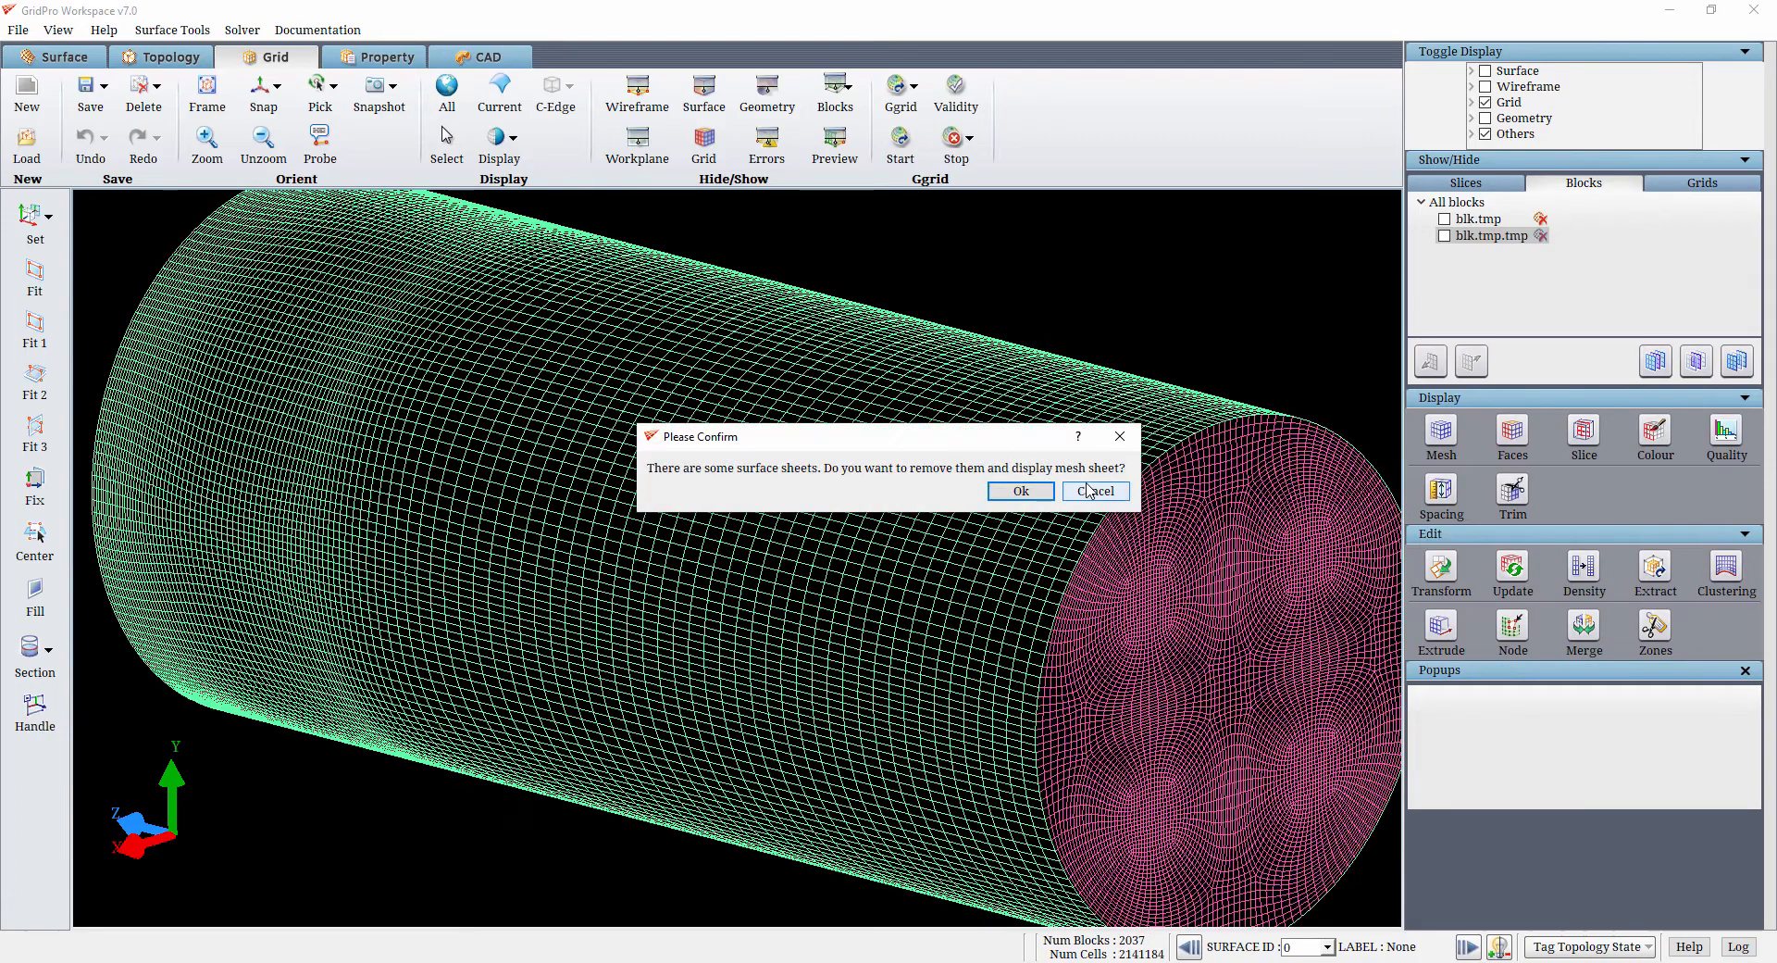
click(1088, 491)
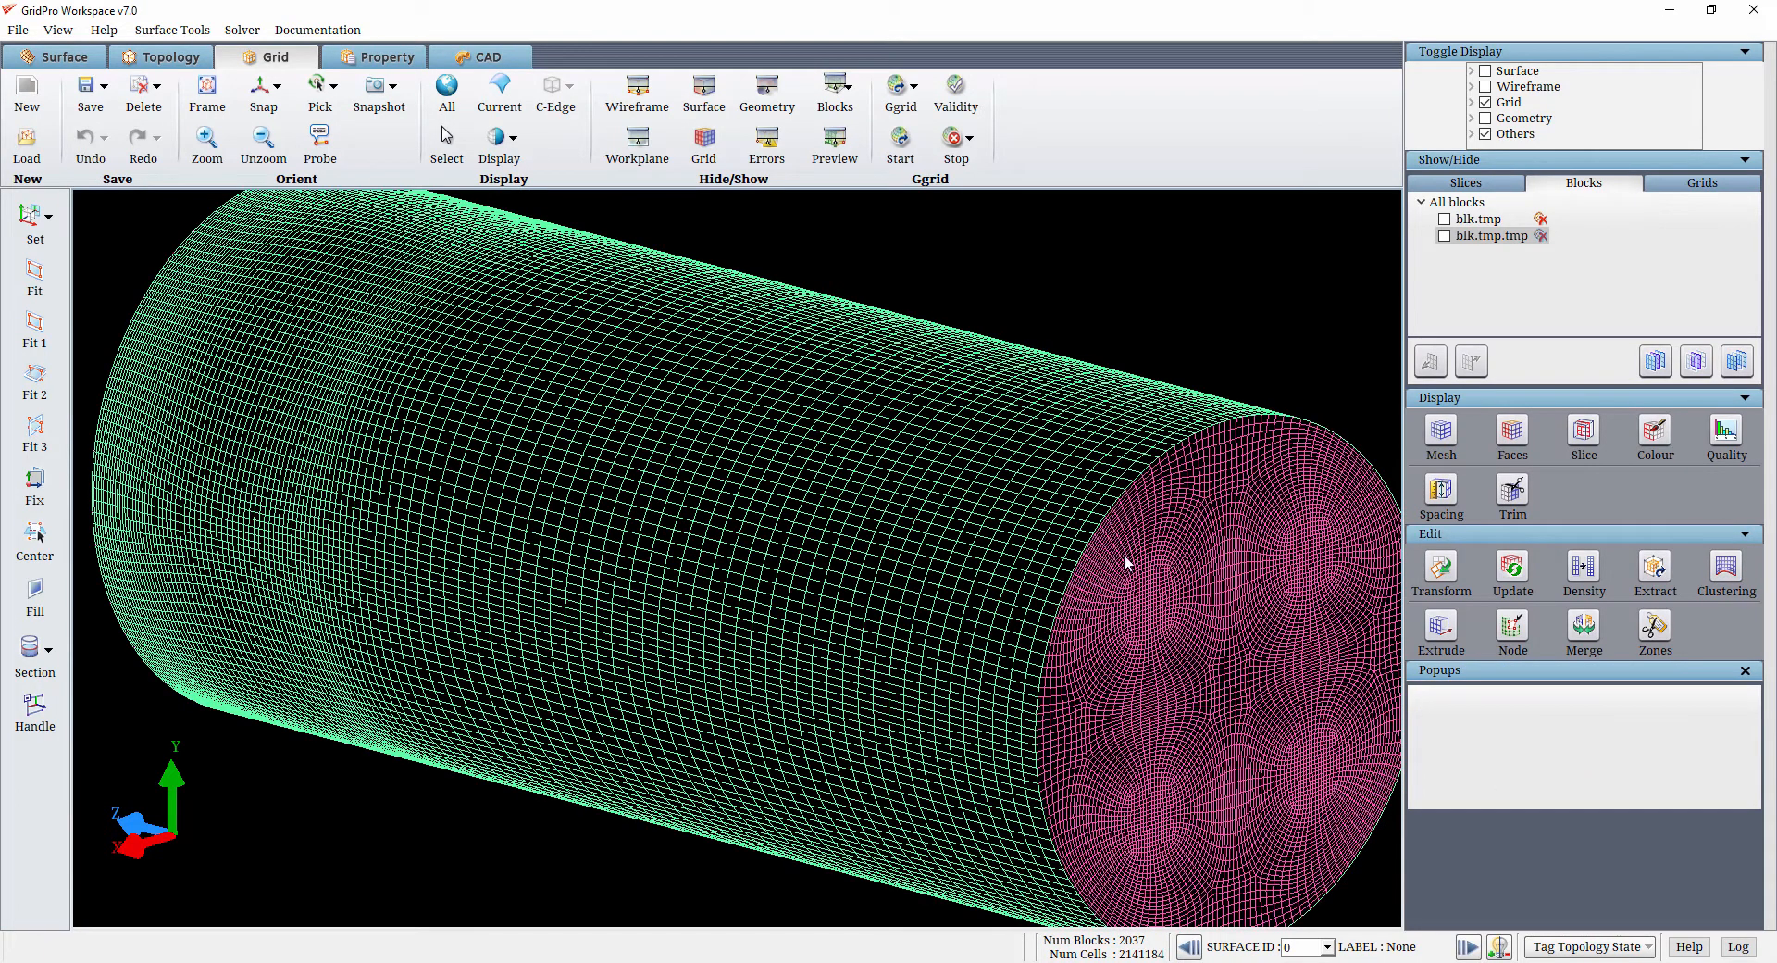
Hide the cylindrical outer boundary sheet and the circular end sheet in front of the nozzles
right_click(1088, 482)
click(1129, 581)
right_click(1166, 522)
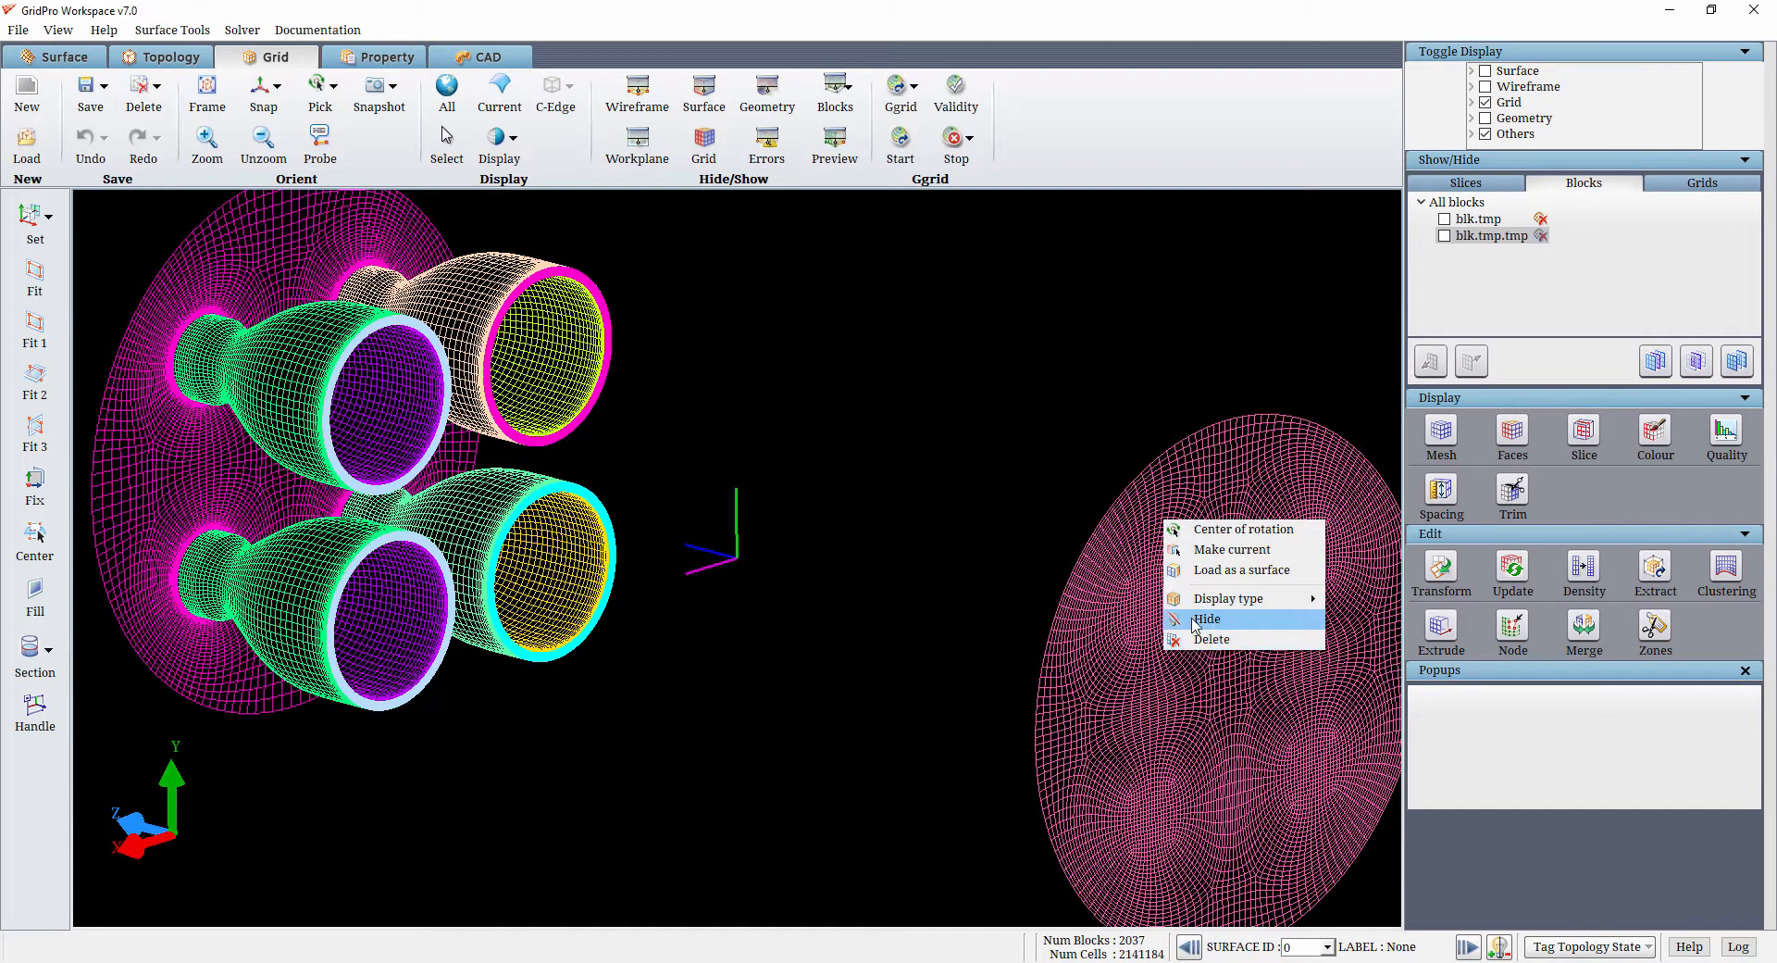
click(1194, 625)
Create a new grid slice through the clustered blk.tmp.tmp grid
drag(759, 589, 574, 564)
drag(345, 274, 520, 437)
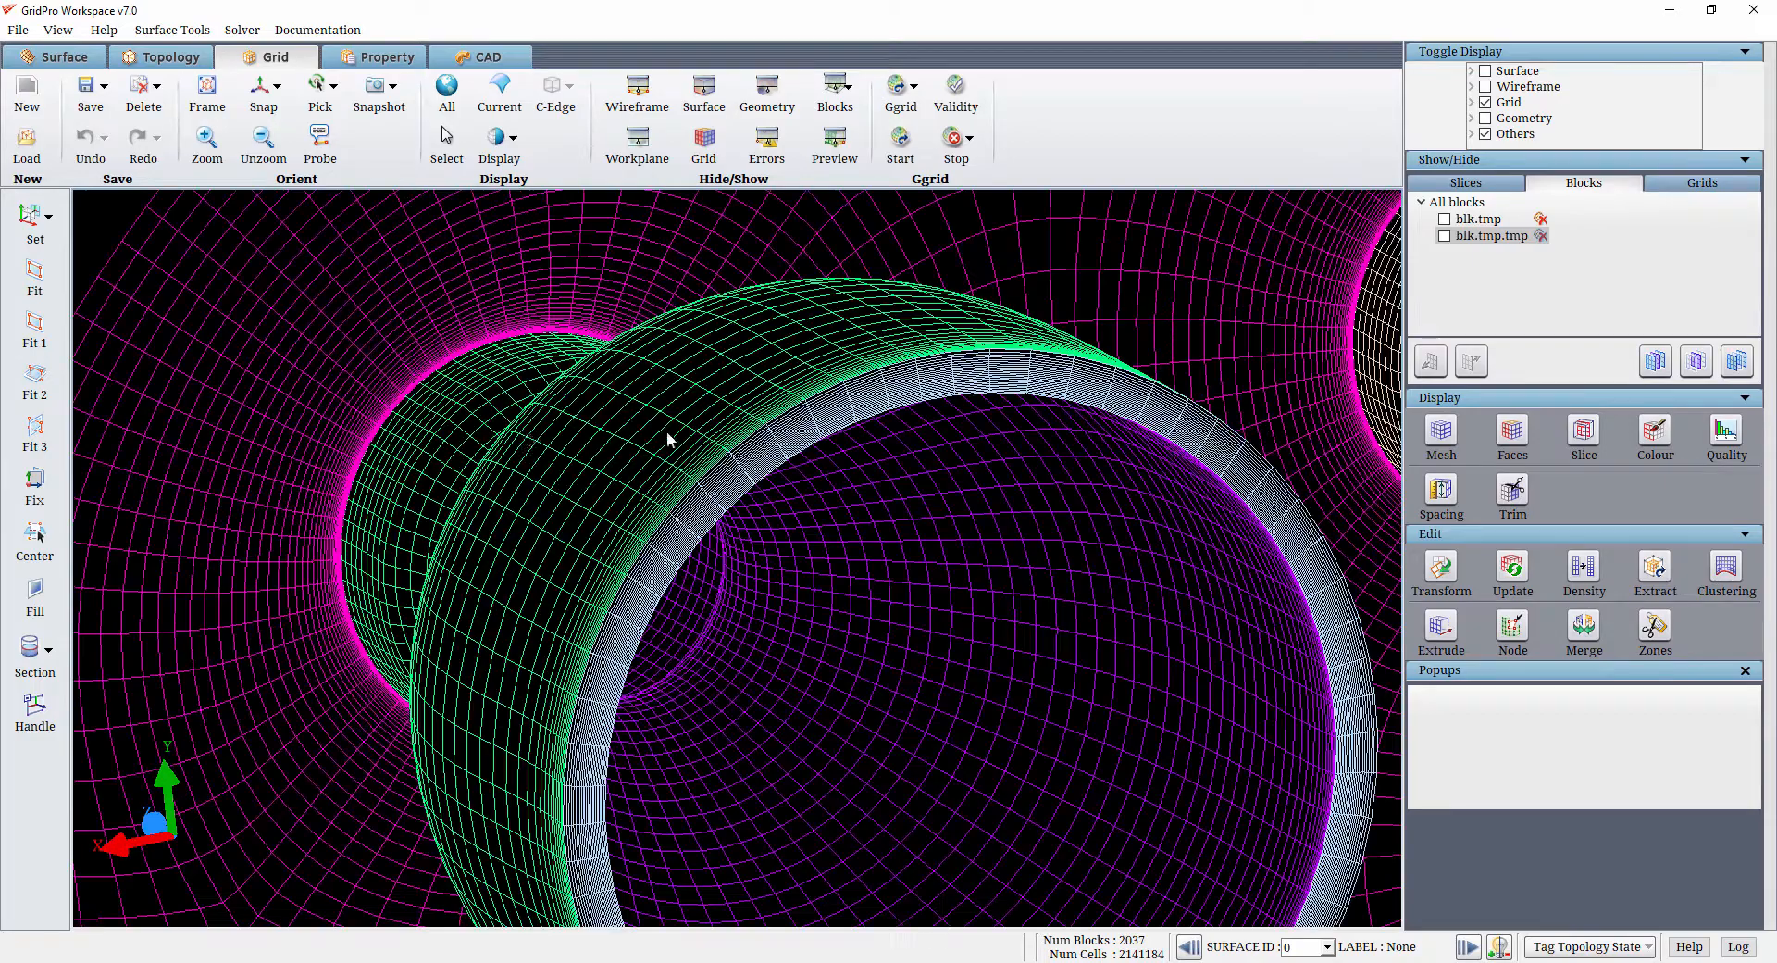
scroll(826, 450, down, 6)
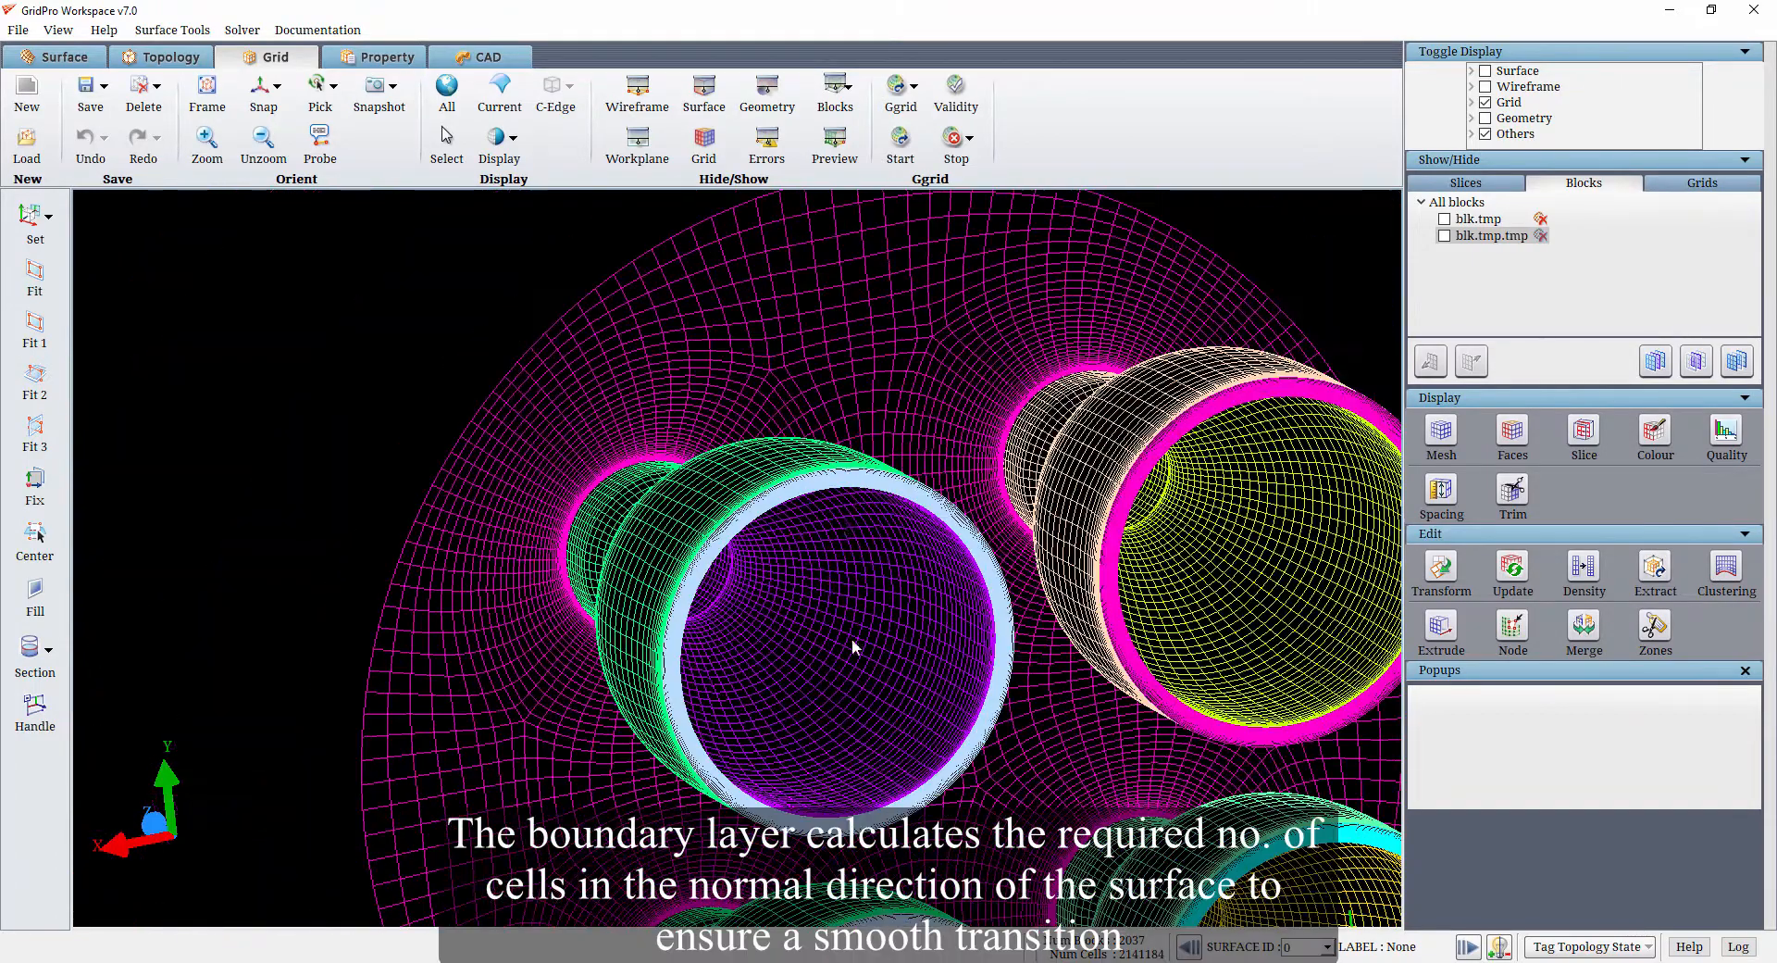
middle_drag(851, 638, 802, 337)
scroll(803, 448, down, 3)
click(1581, 427)
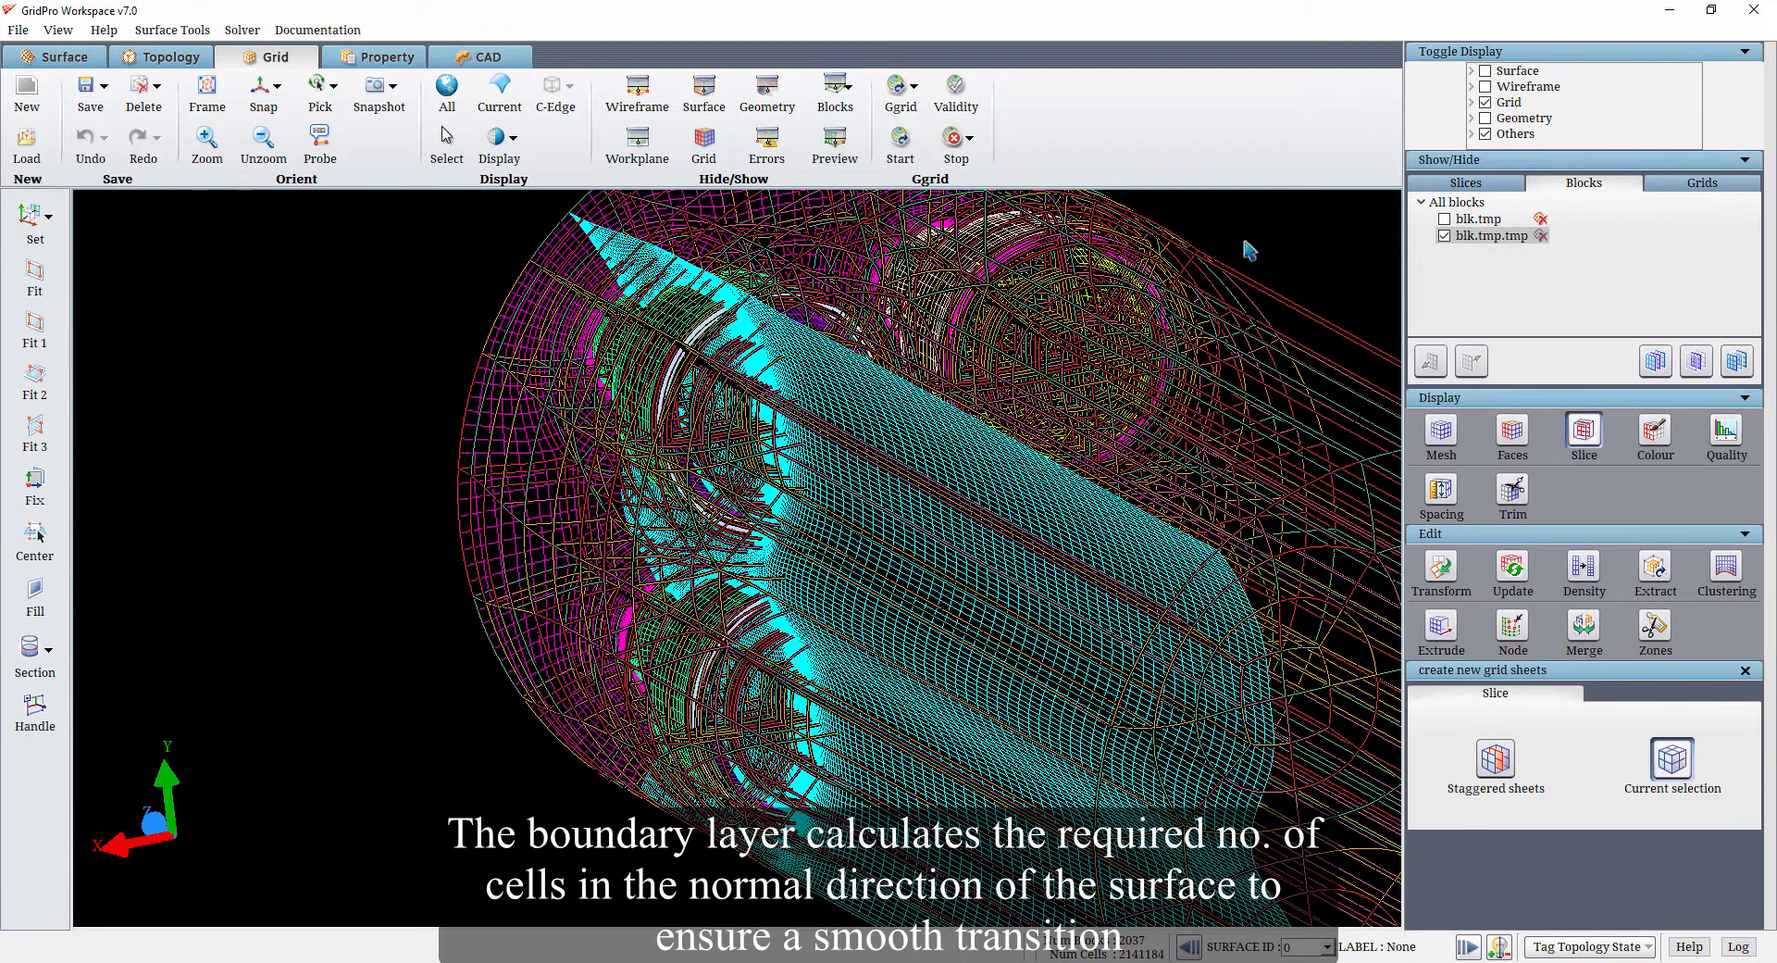
Shift the new slice sheet to cut lengthwise through two nozzles, and hide the blk.tmp.tmp block display
click(1465, 182)
click(1478, 375)
click(1478, 374)
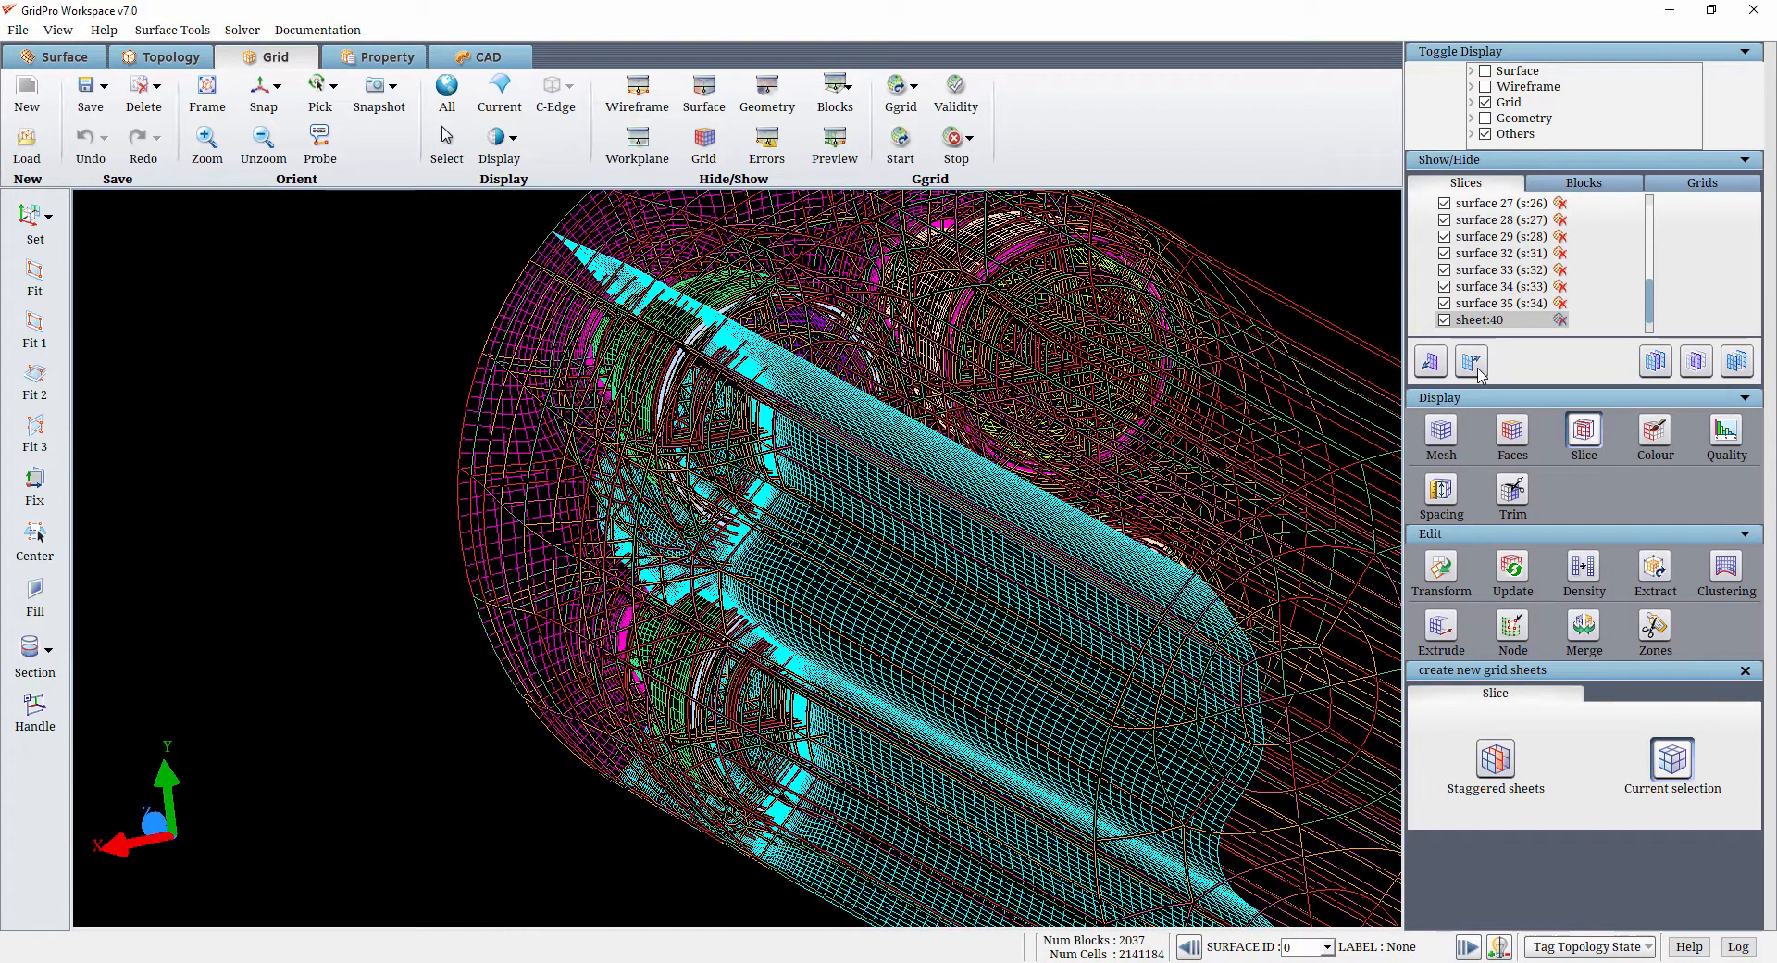
click(1432, 367)
click(1432, 367)
click(1431, 367)
click(1432, 366)
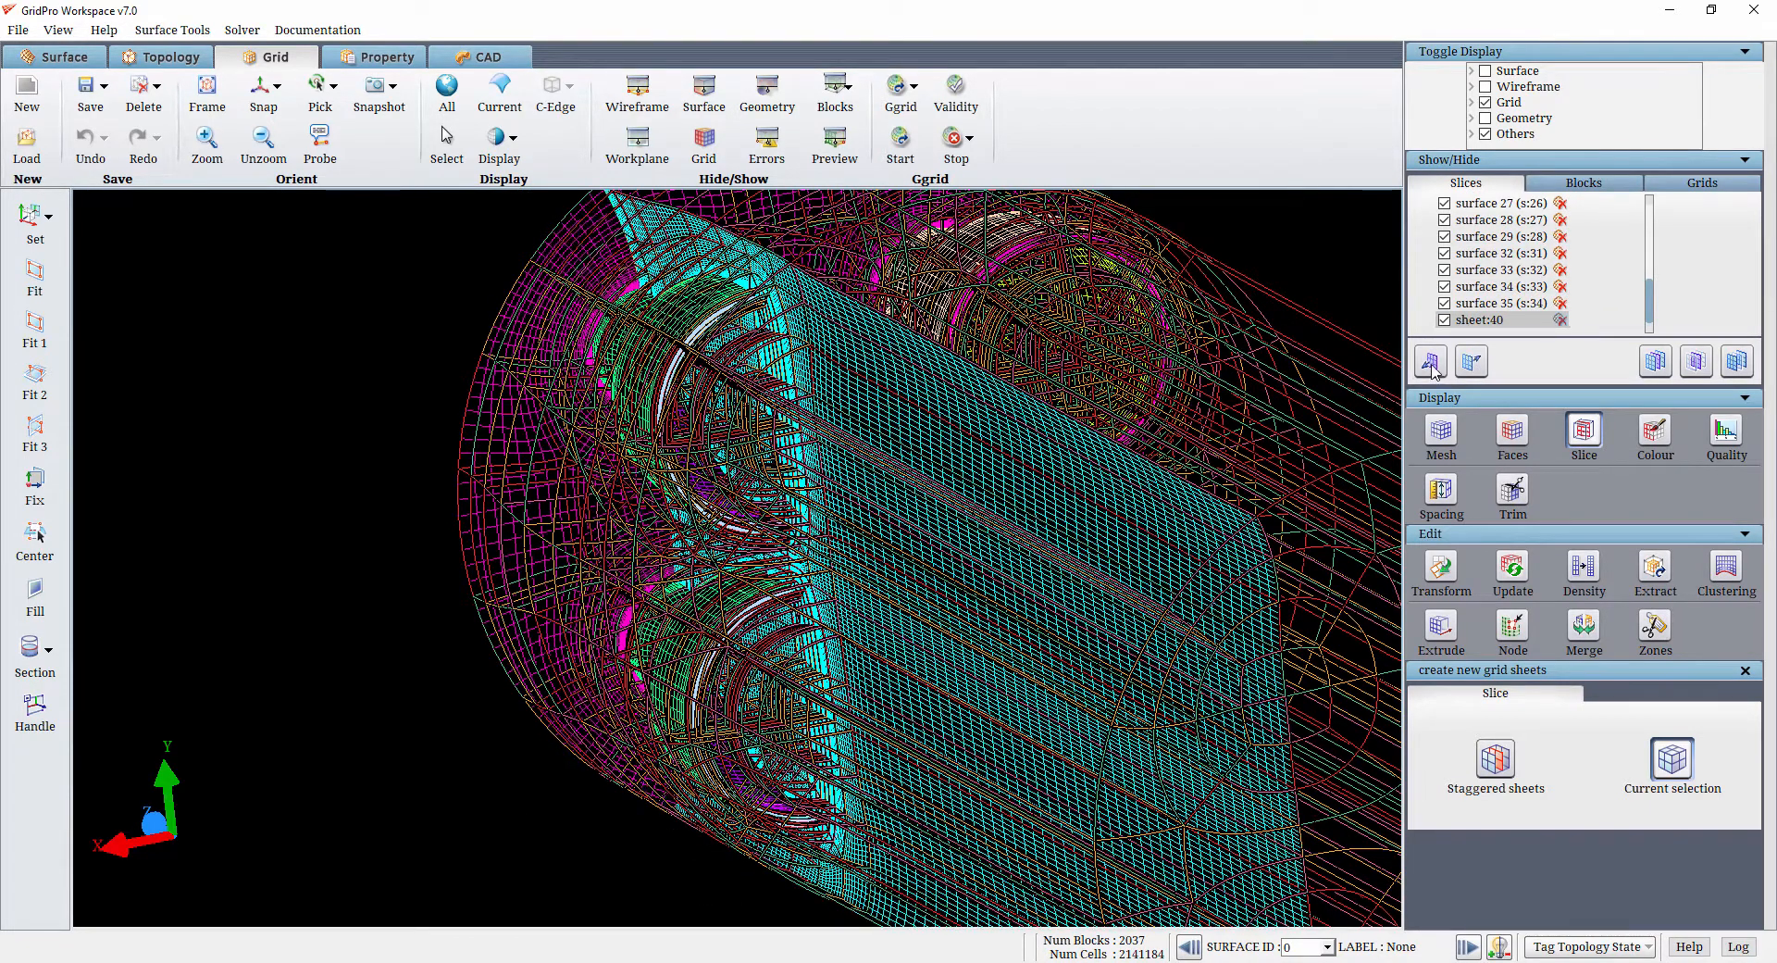
click(1571, 182)
click(1444, 236)
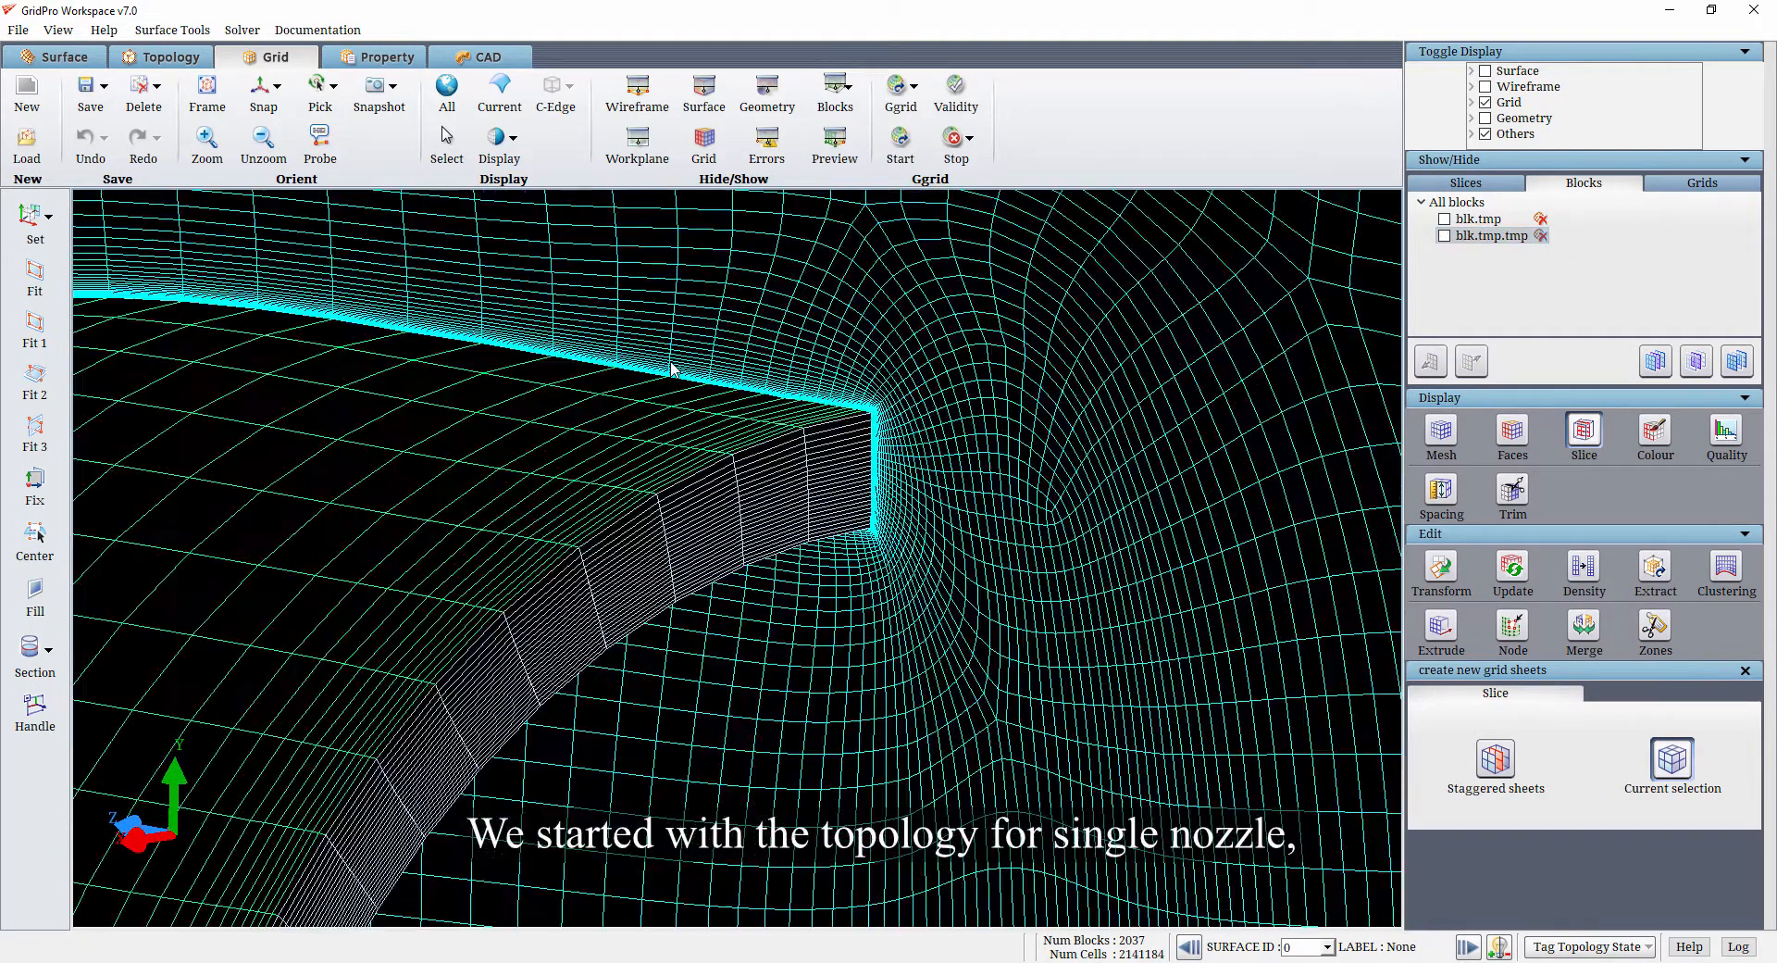
Examine the clustered cells along the nozzle walls on the slice and the grids of all four nozzles from several angles
scroll(700, 489, down, 10)
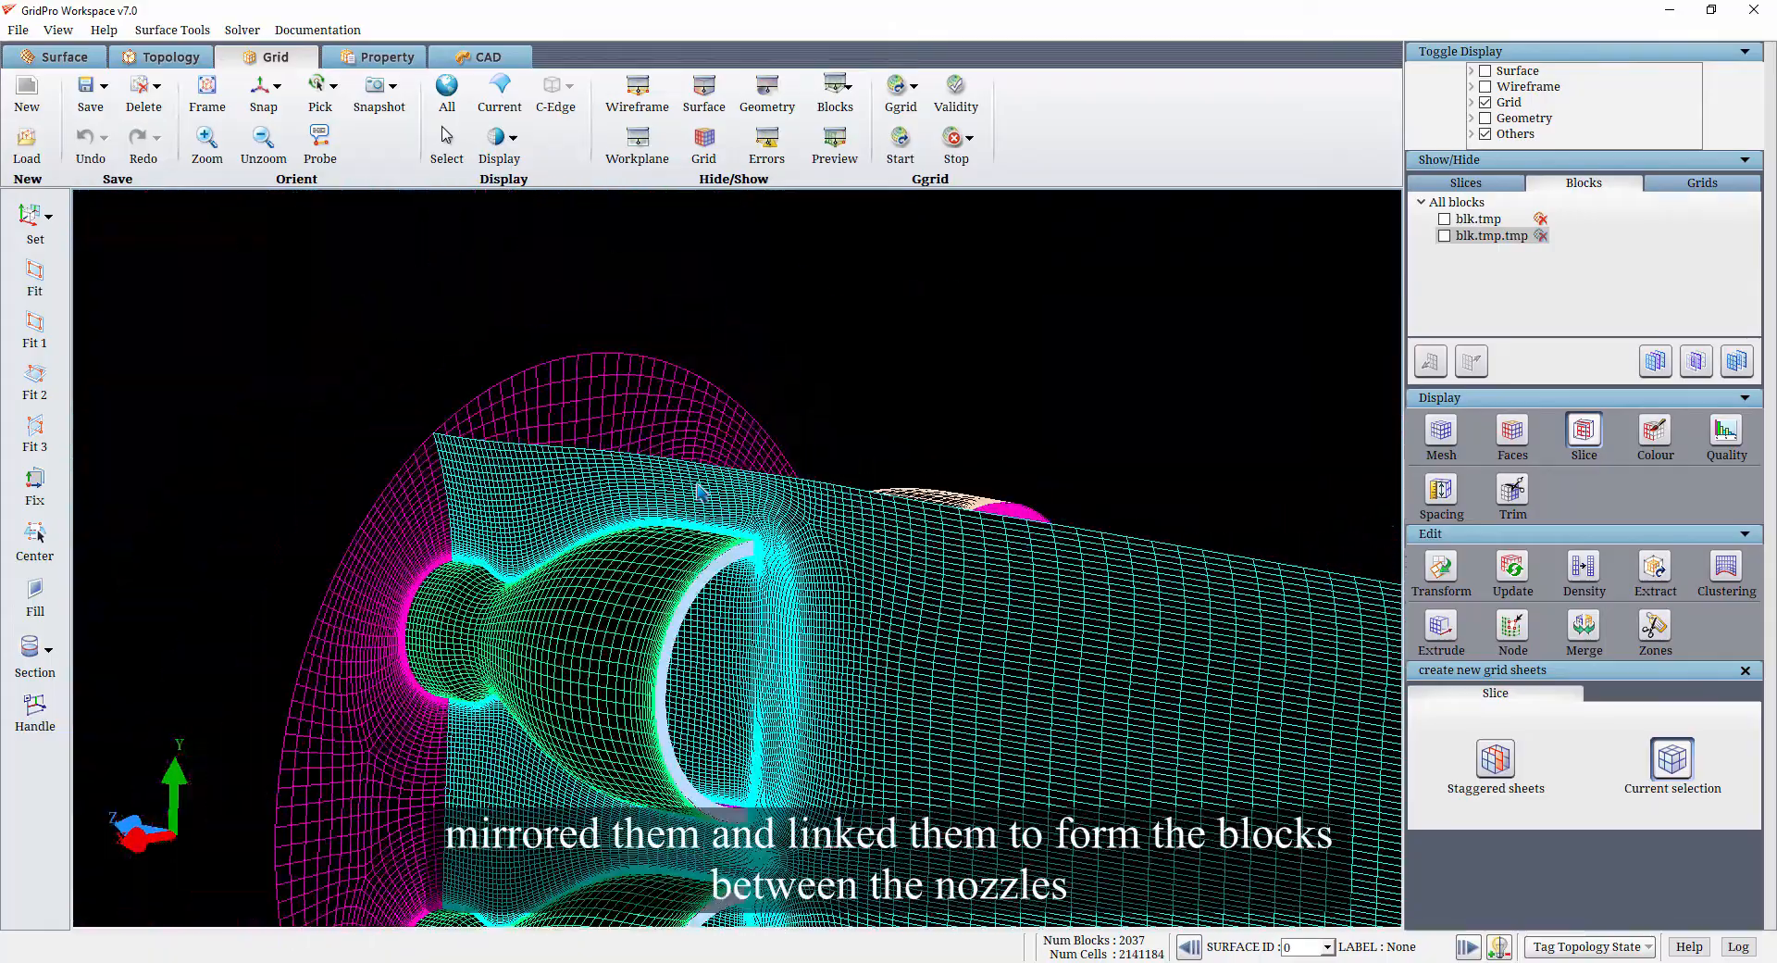
middle_drag(893, 656, 966, 460)
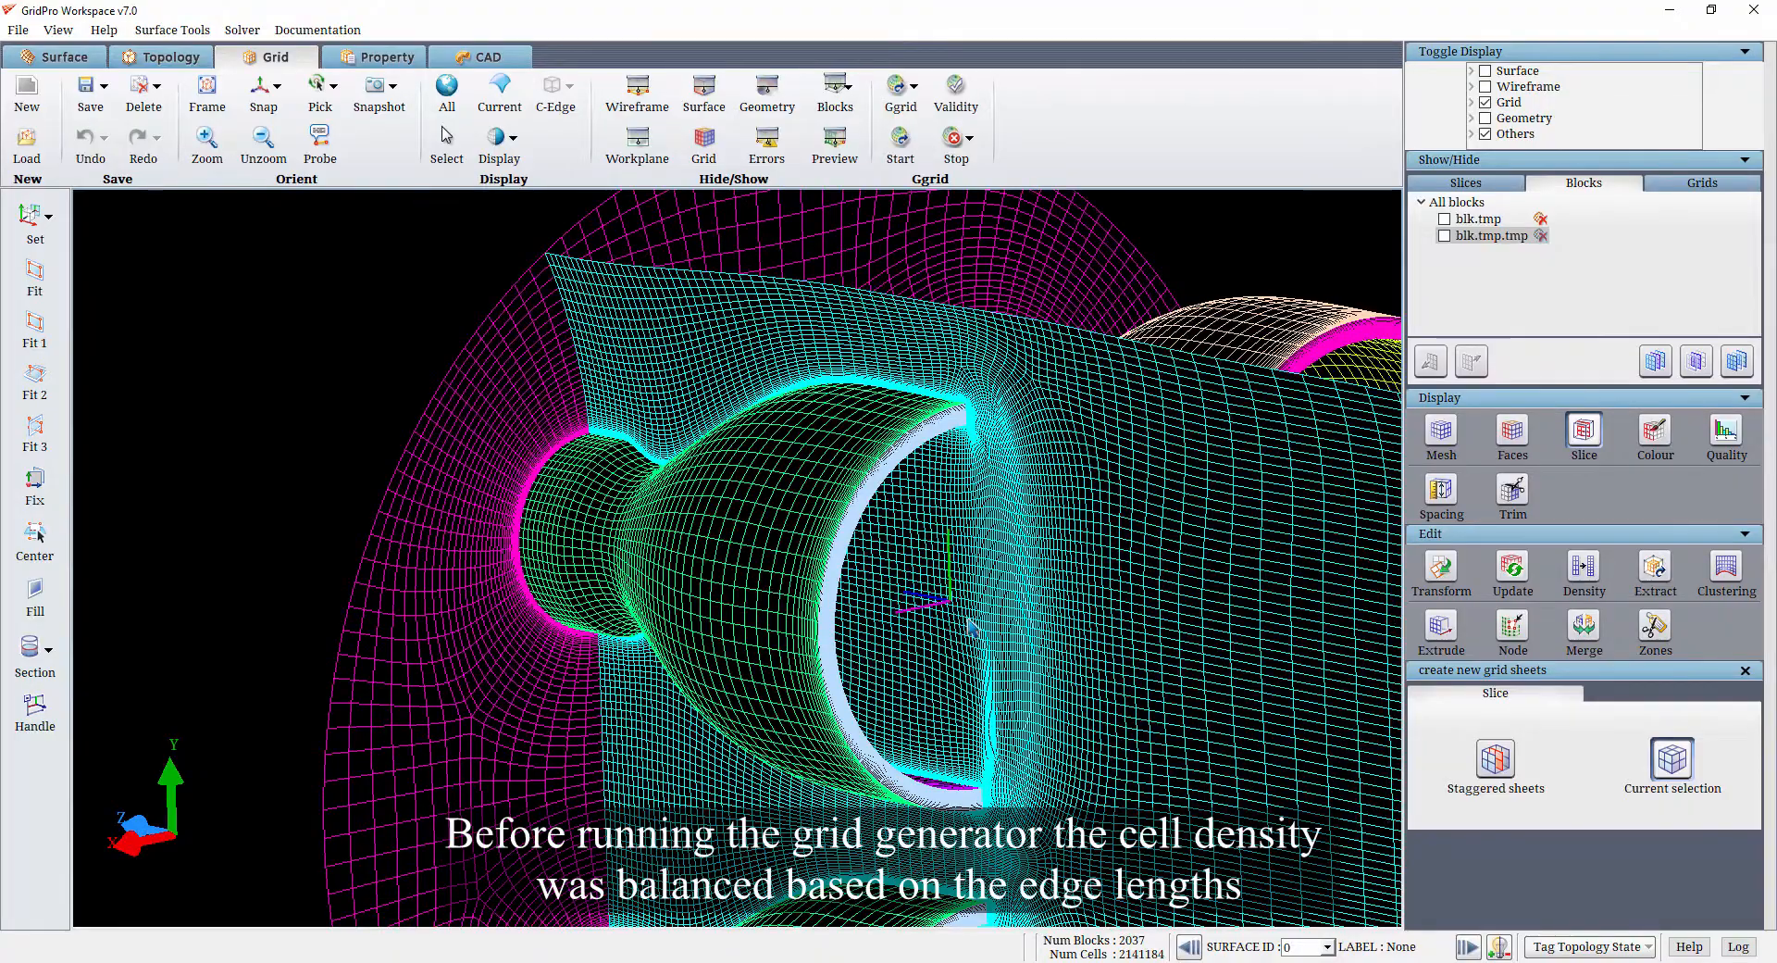
drag(1164, 786, 1057, 787)
drag(1031, 658, 305, 729)
middle_drag(1122, 731, 698, 569)
drag(1051, 560, 842, 697)
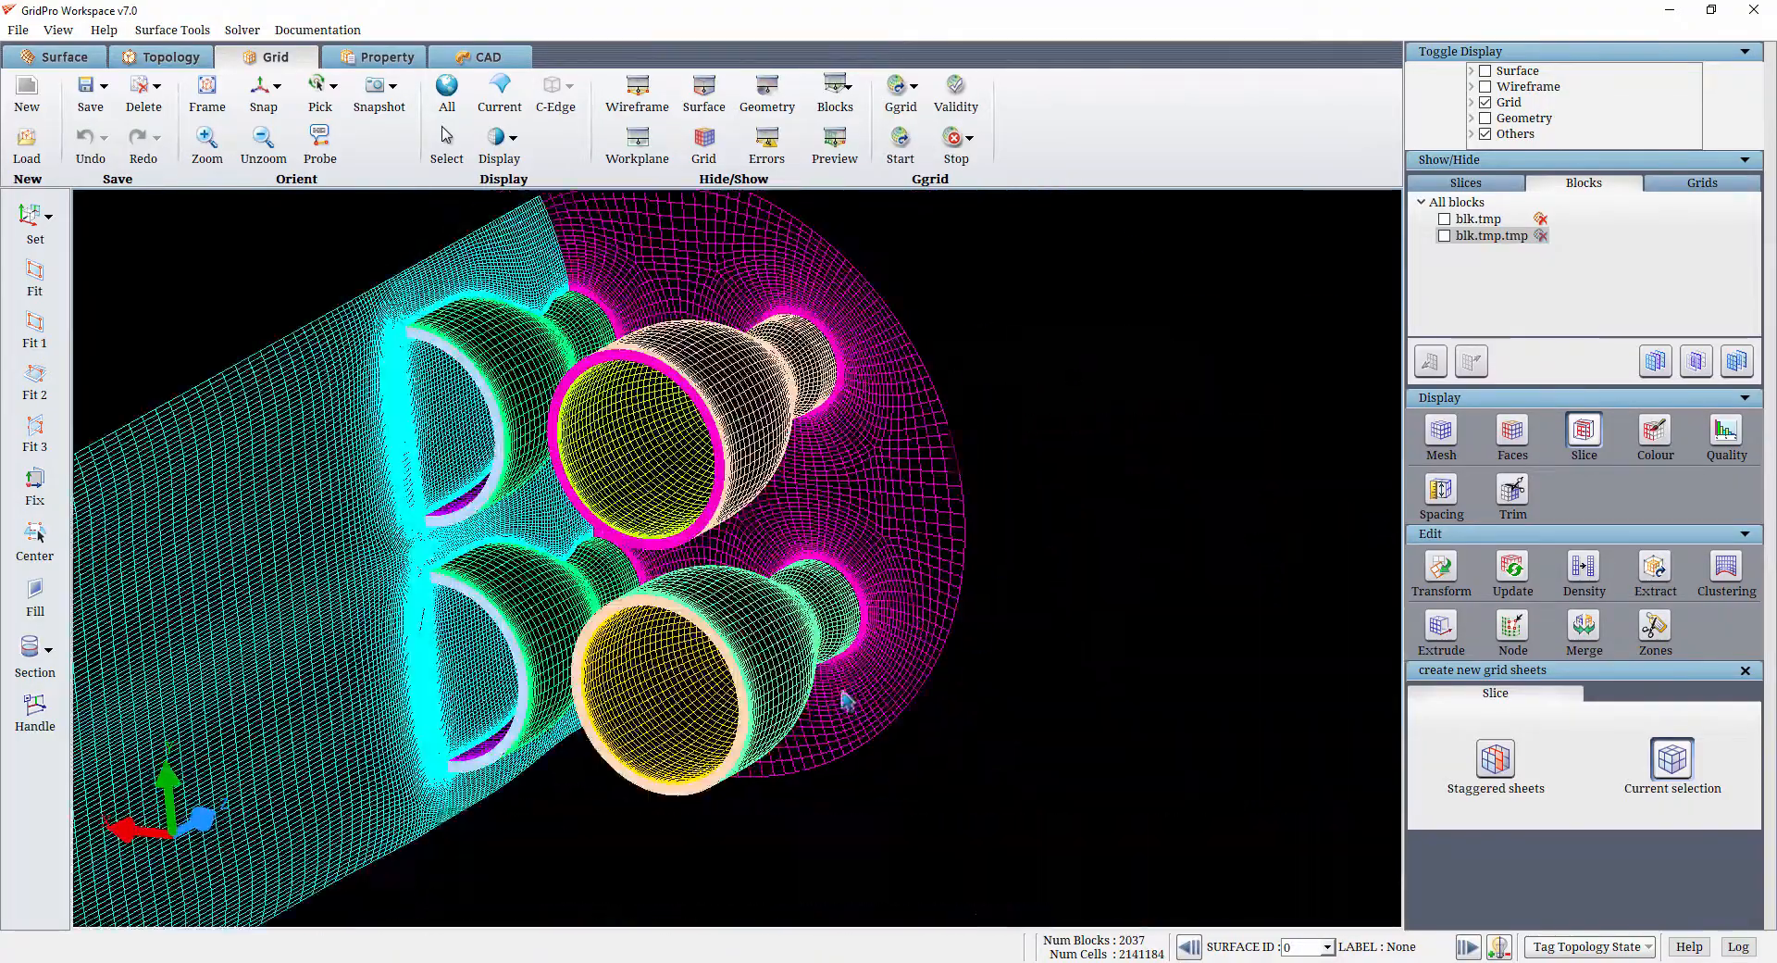
drag(928, 555, 728, 622)
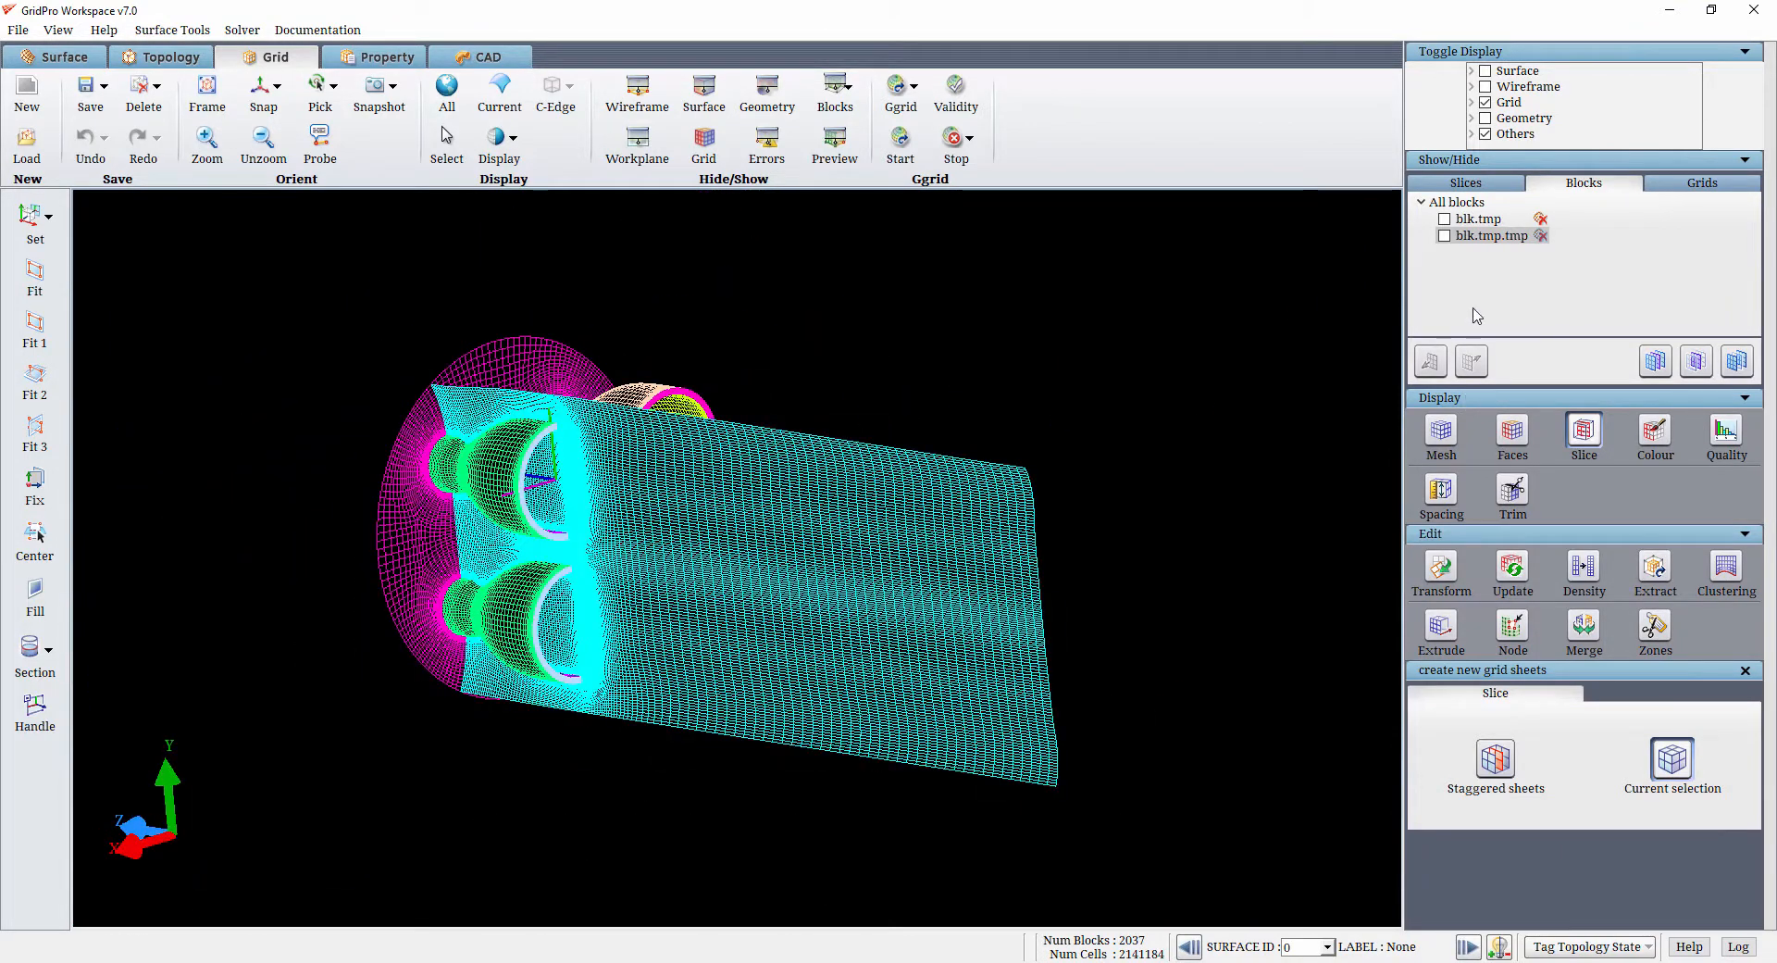